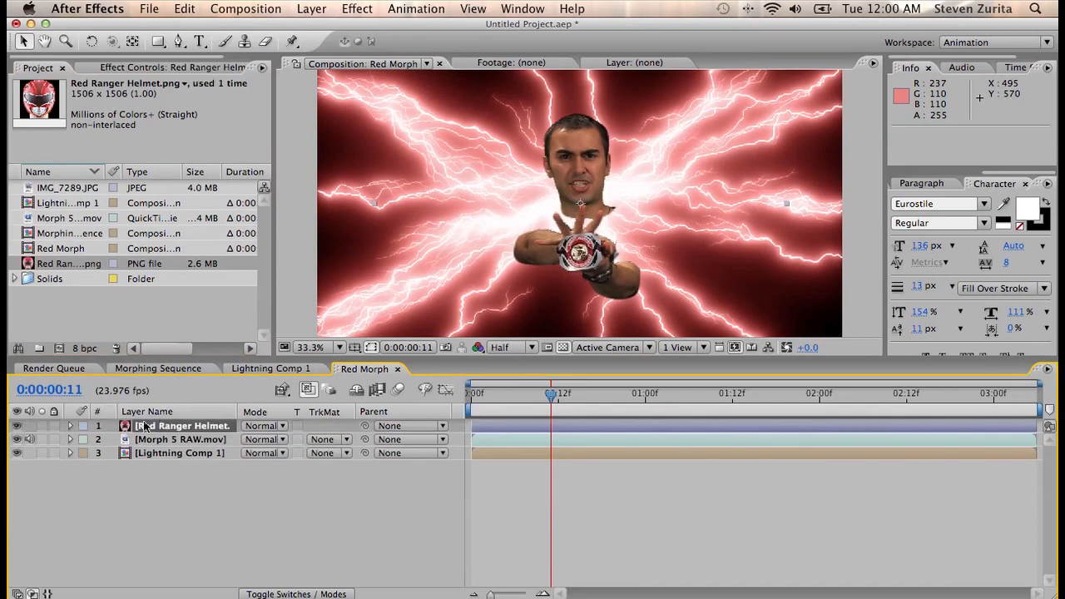
Step: Isolate the Morph 5 RAW.mov layer in the preview and set the preview resolution to Quarter
left_click(16, 426)
left_click(17, 453)
left_click(504, 347)
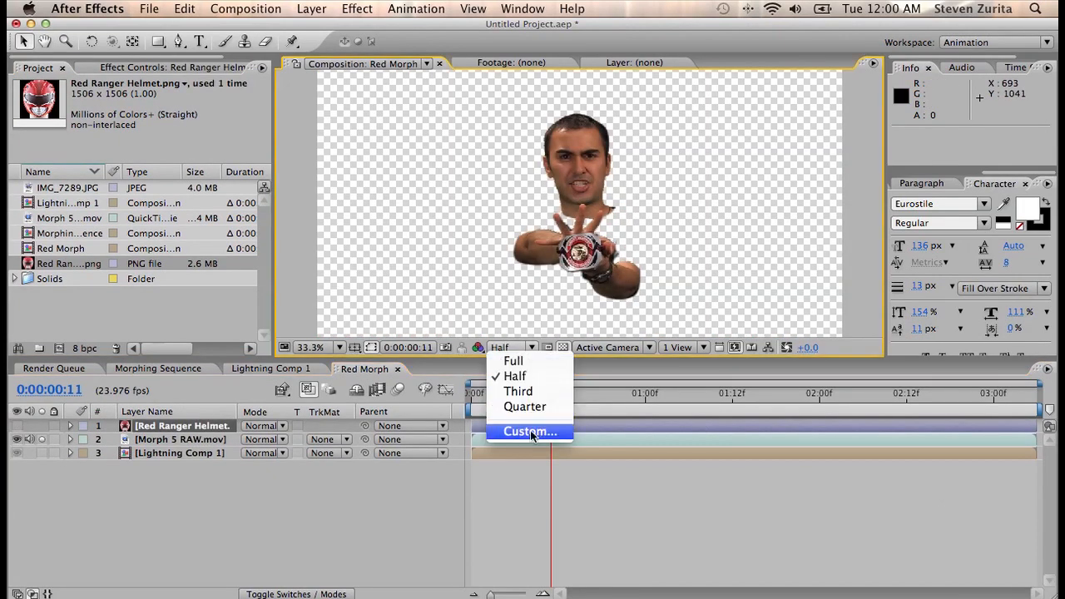
left_click(530, 407)
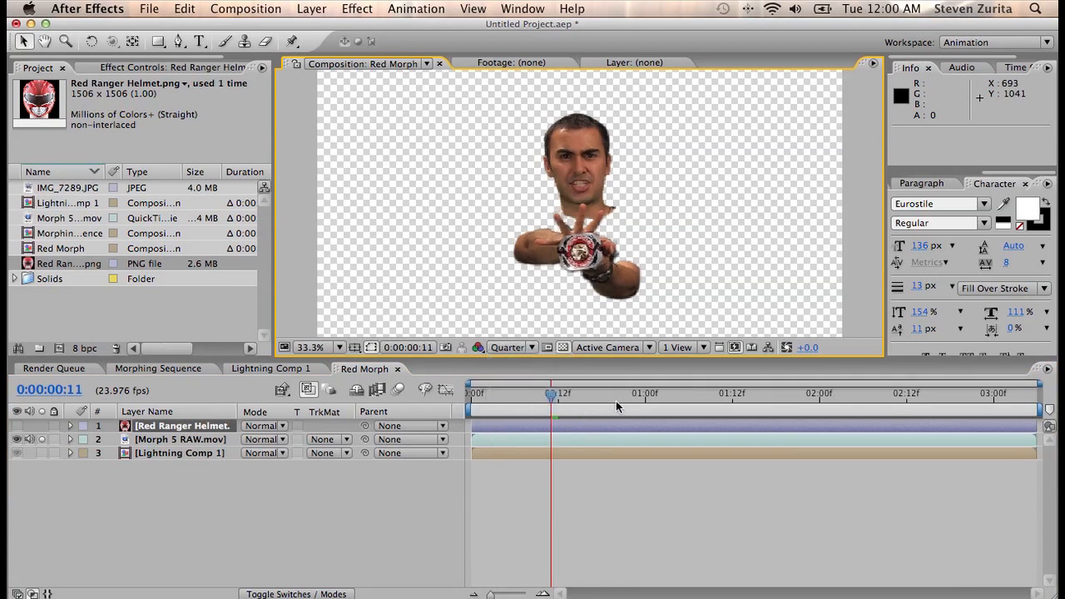
Step: Trim the start of the Red Ranger Helmet layer to 0:00:01:02
left_click(654, 399)
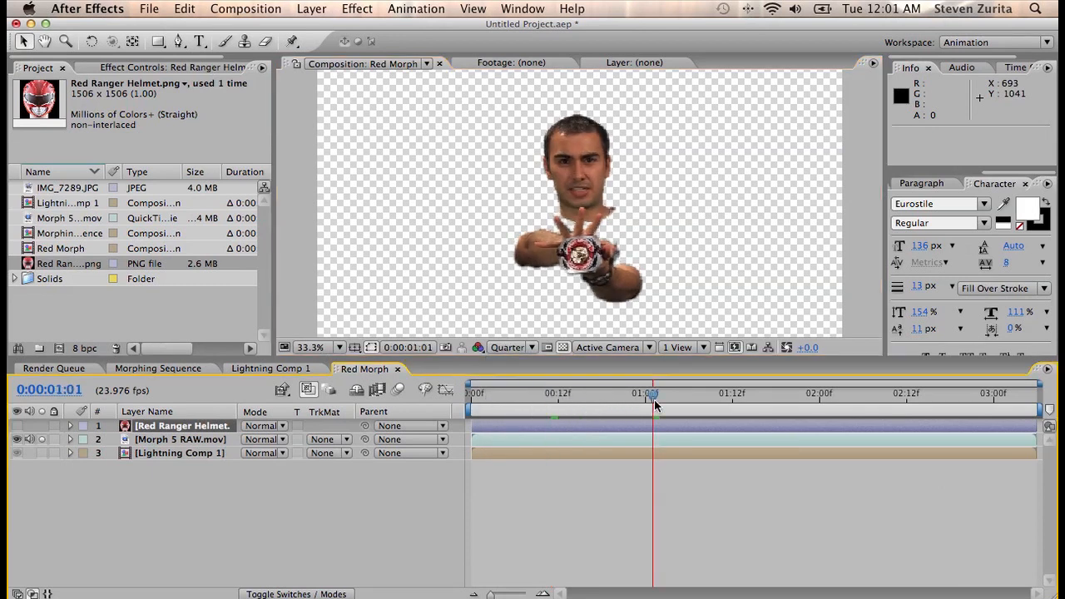
key("Page_Down")
key("Page_Down")
key("Page_Up")
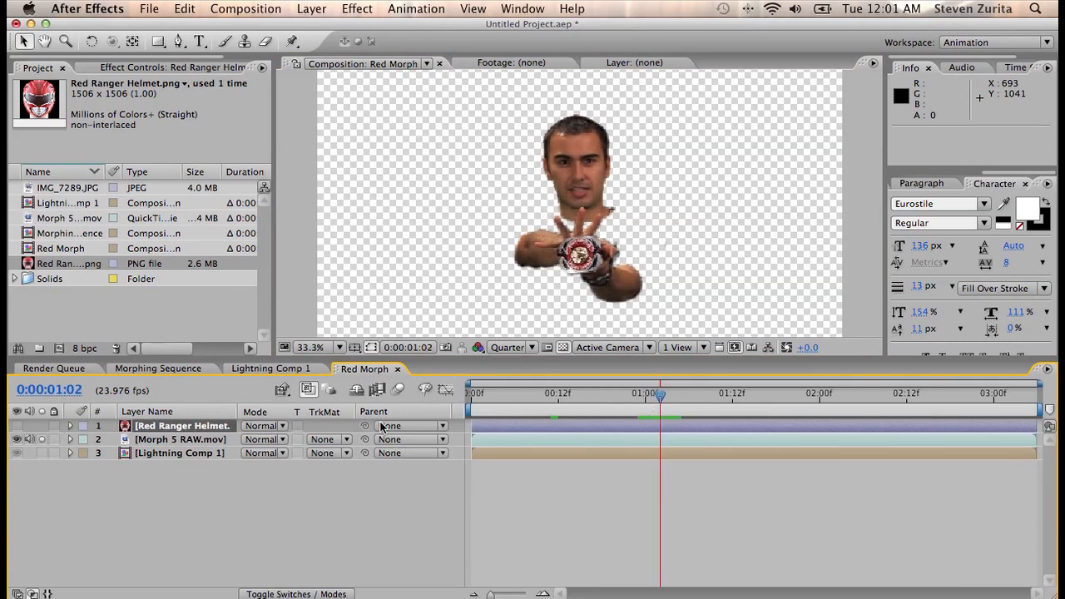
left_click(641, 425)
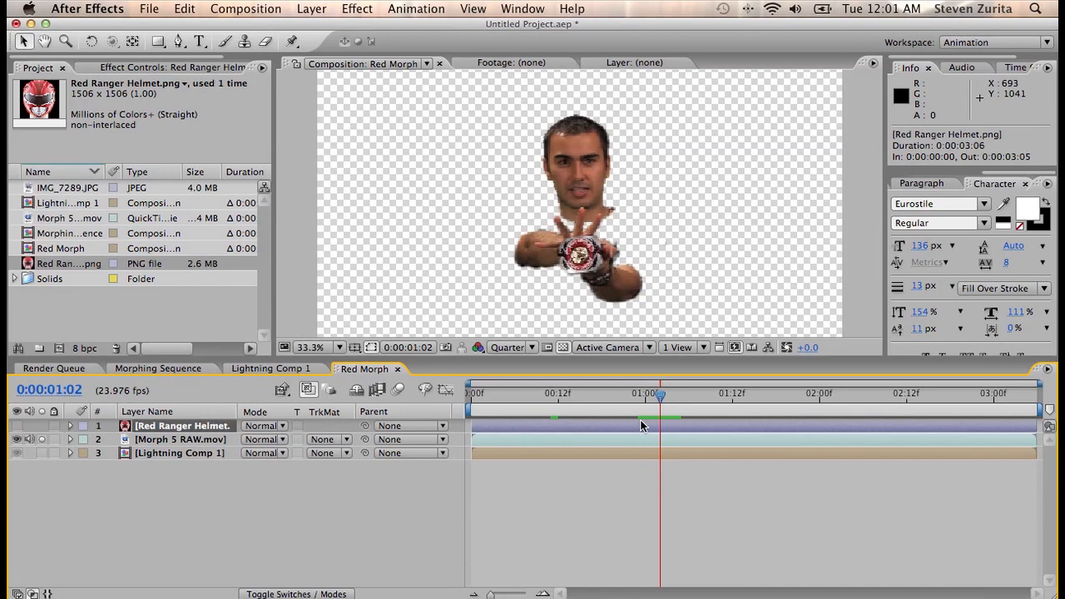
key("alt+bracketleft")
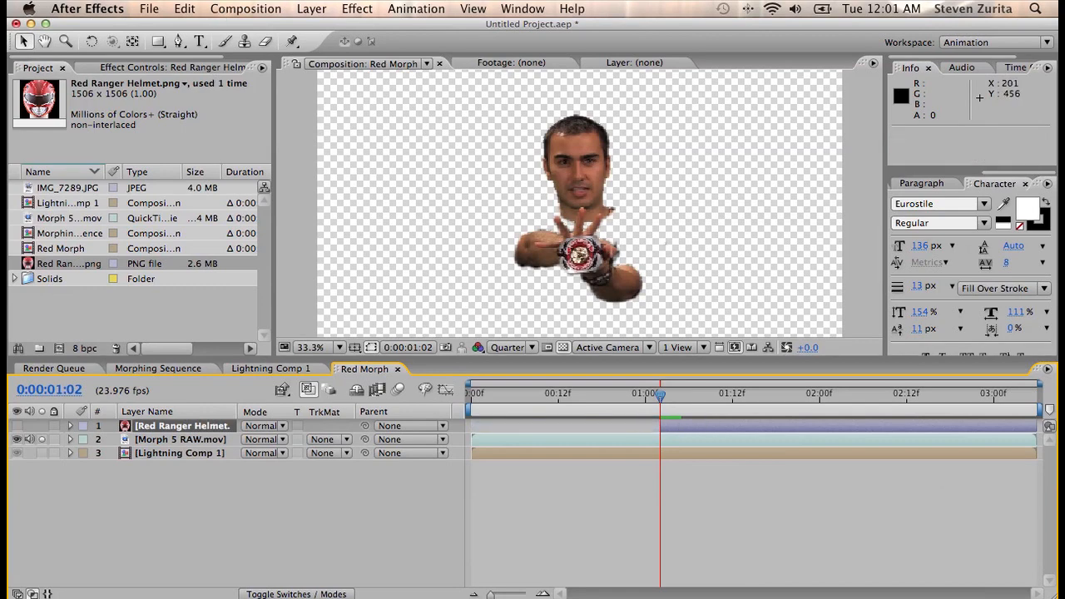
Step: Make the Red Ranger Helmet layer visible again and turn off solo for the Morph 5 RAW.mov layer
left_click(314, 10)
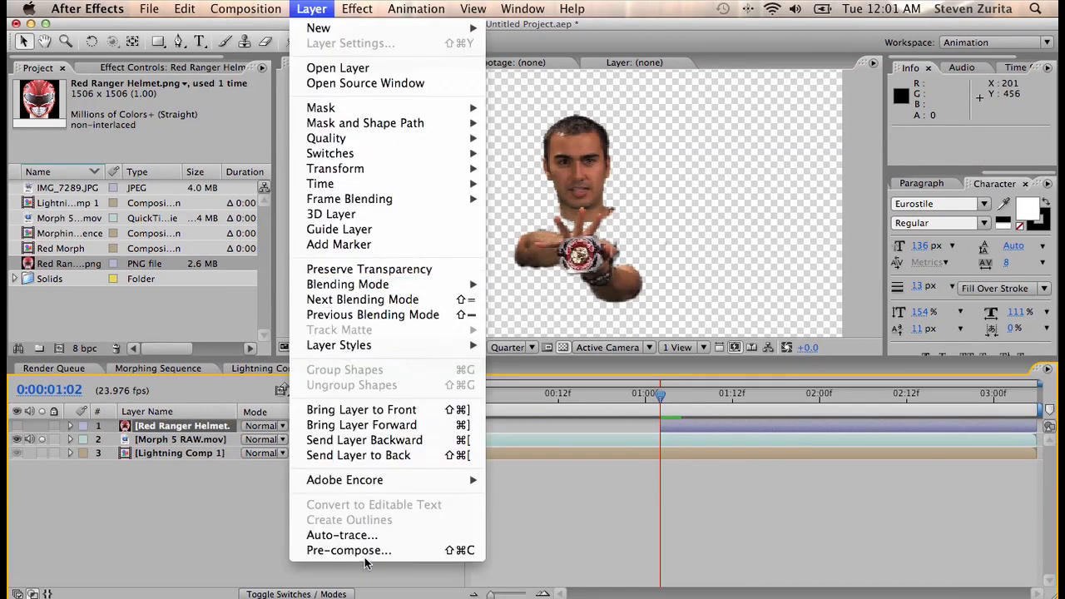
left_click(18, 428)
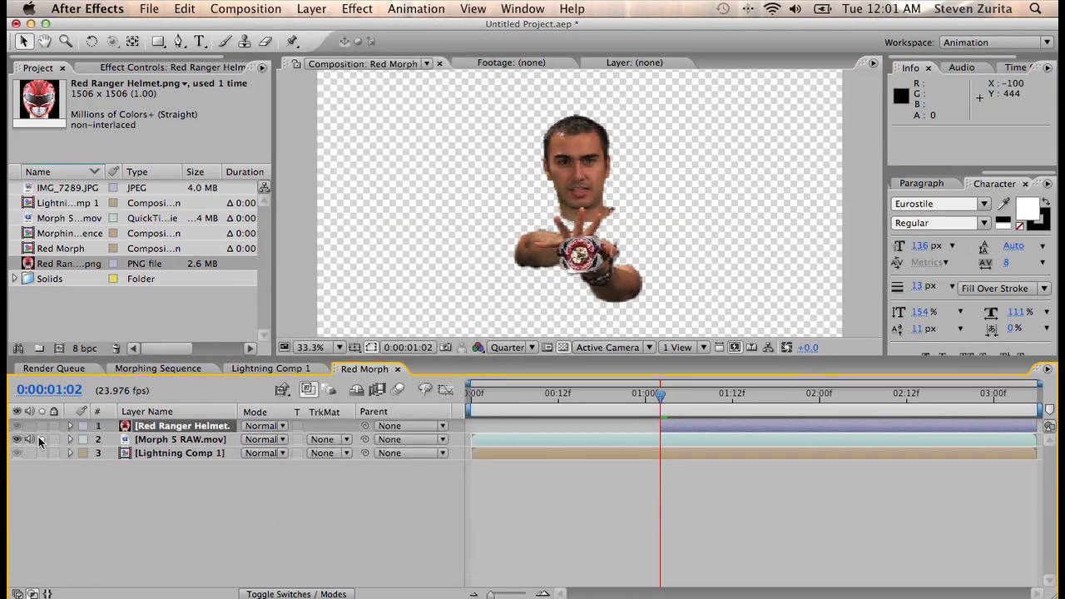
left_click(40, 439)
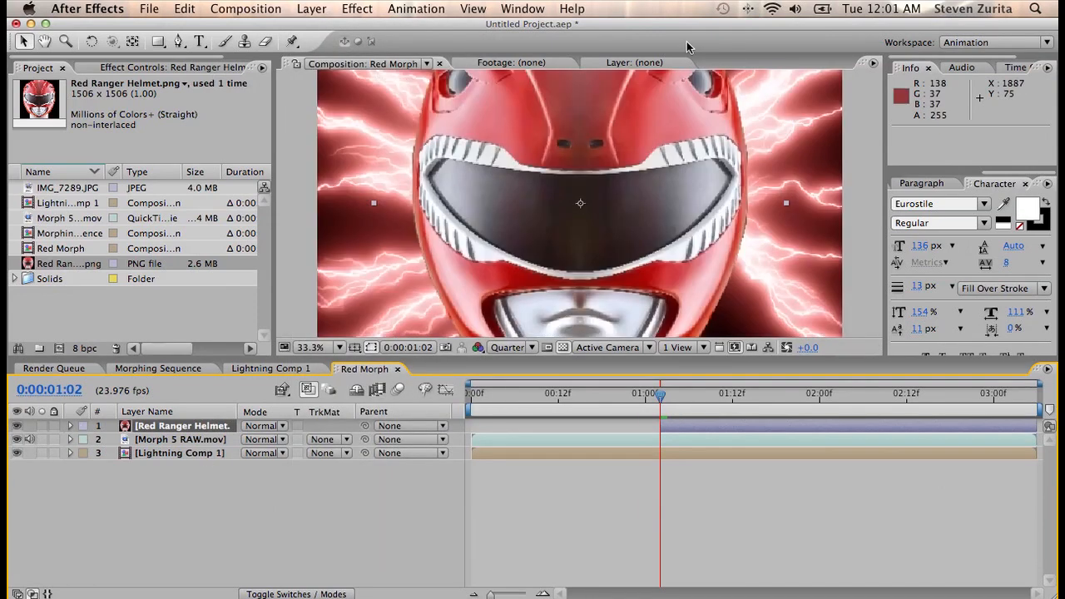
Step: Pre-compose the Red Ranger Helmet layer as "Helmet", moving all attributes into the new composition
left_click(313, 10)
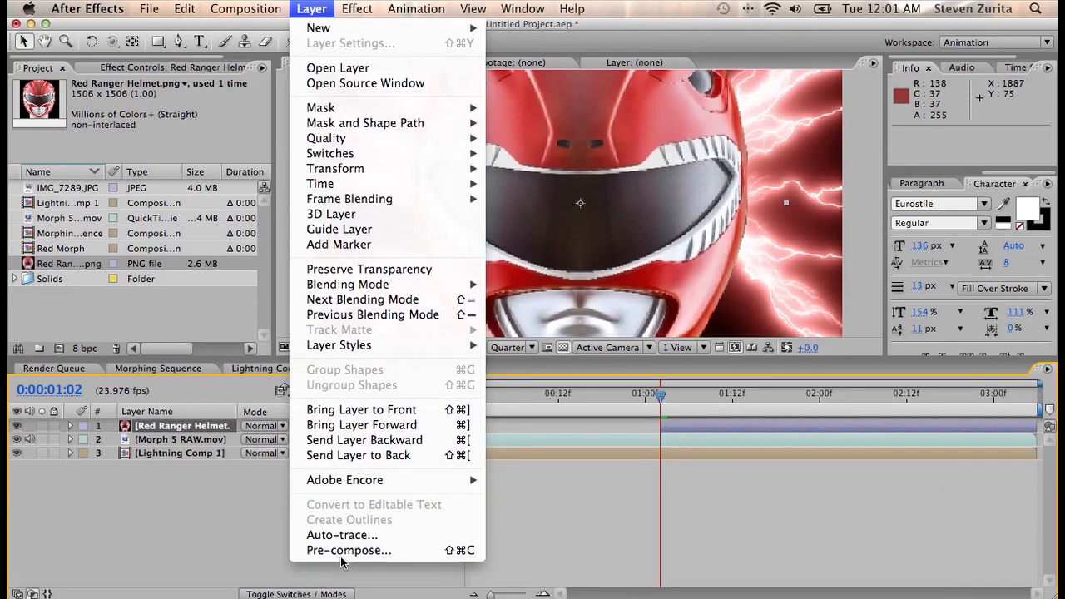
left_click(372, 550)
left_click(499, 340)
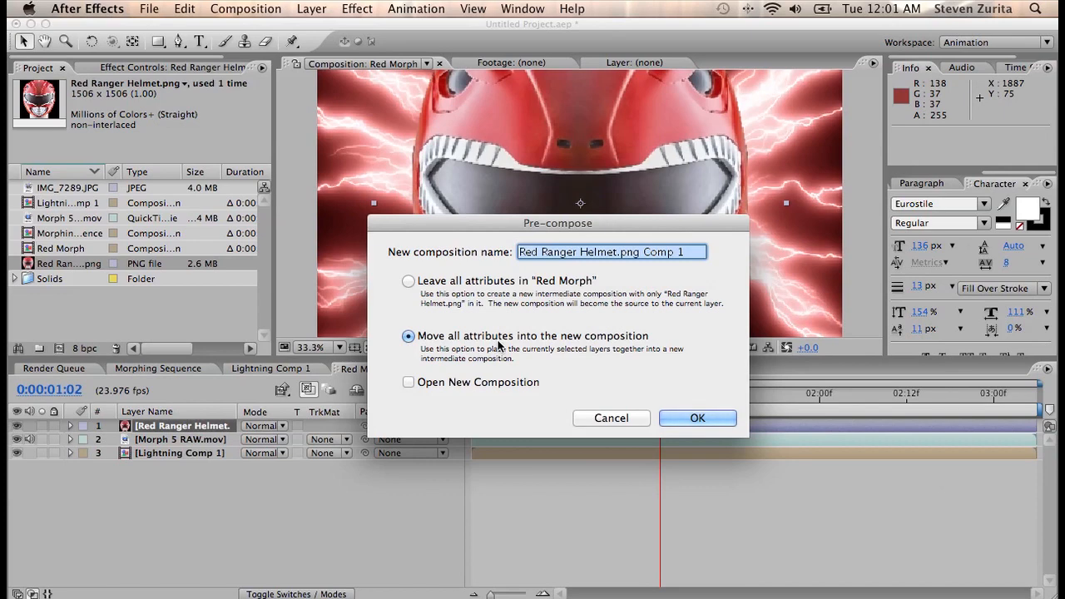
type("Helmen")
key("BackSpace")
type("t")
key("Return")
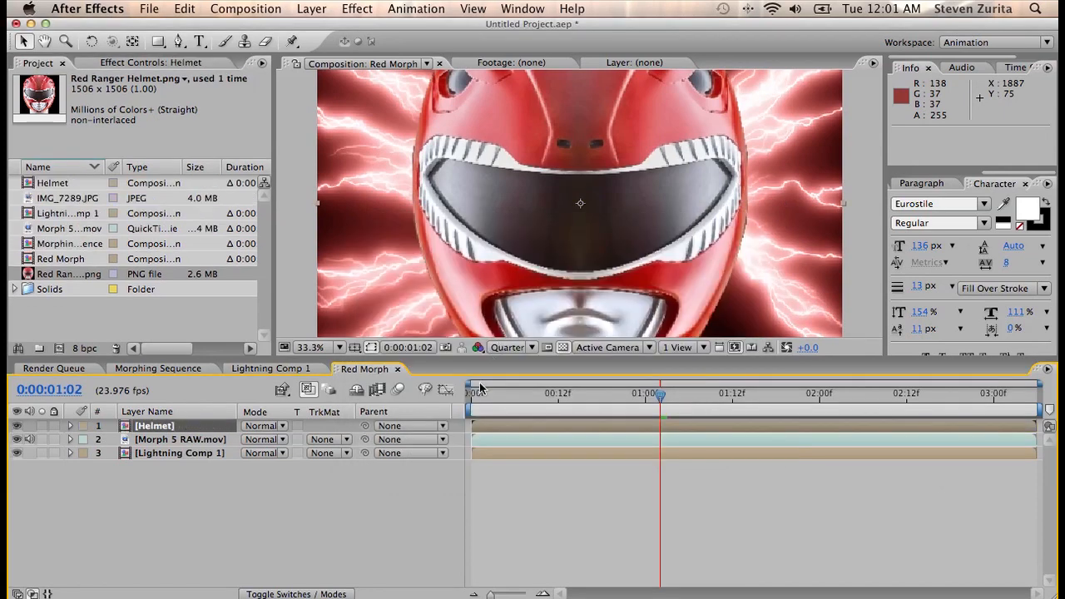
Step: Open the Helmet composition and scale the Red Ranger Helmet layer to 67%
double_click(171, 427)
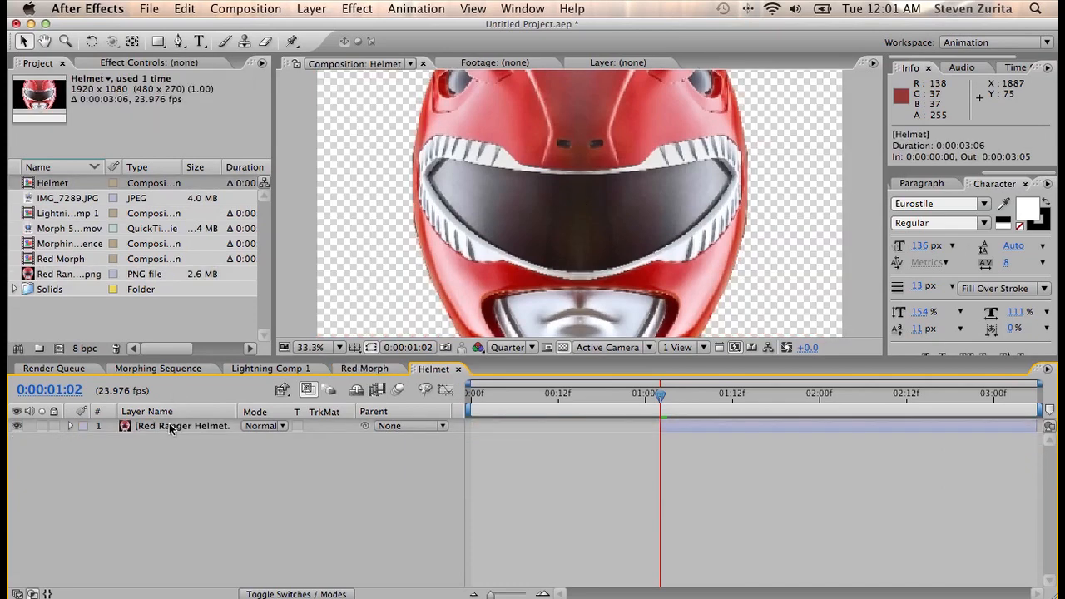
left_click(312, 348)
left_click(329, 375)
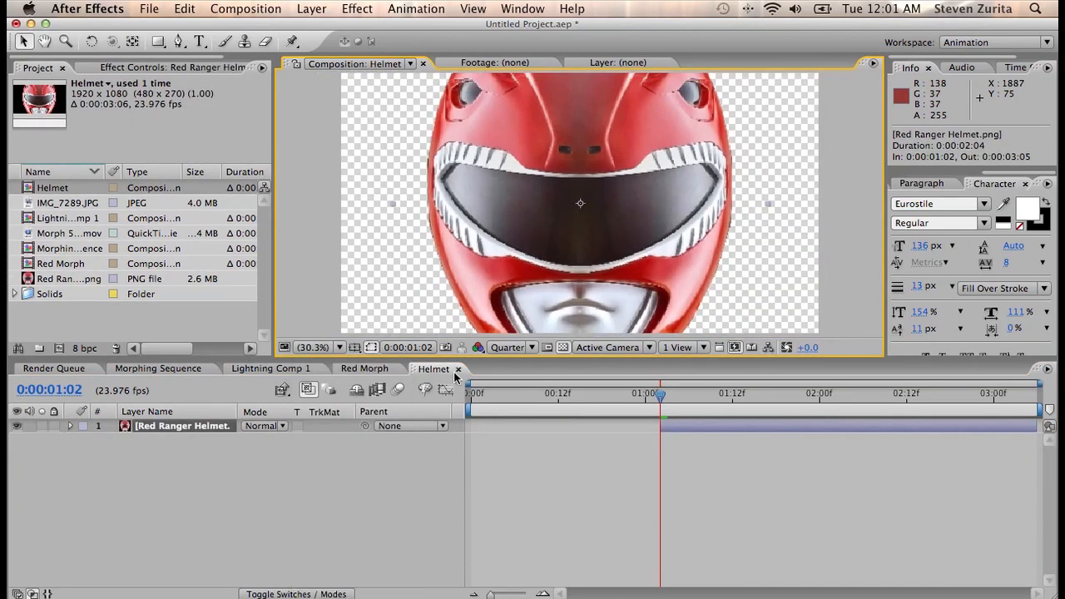
key("s")
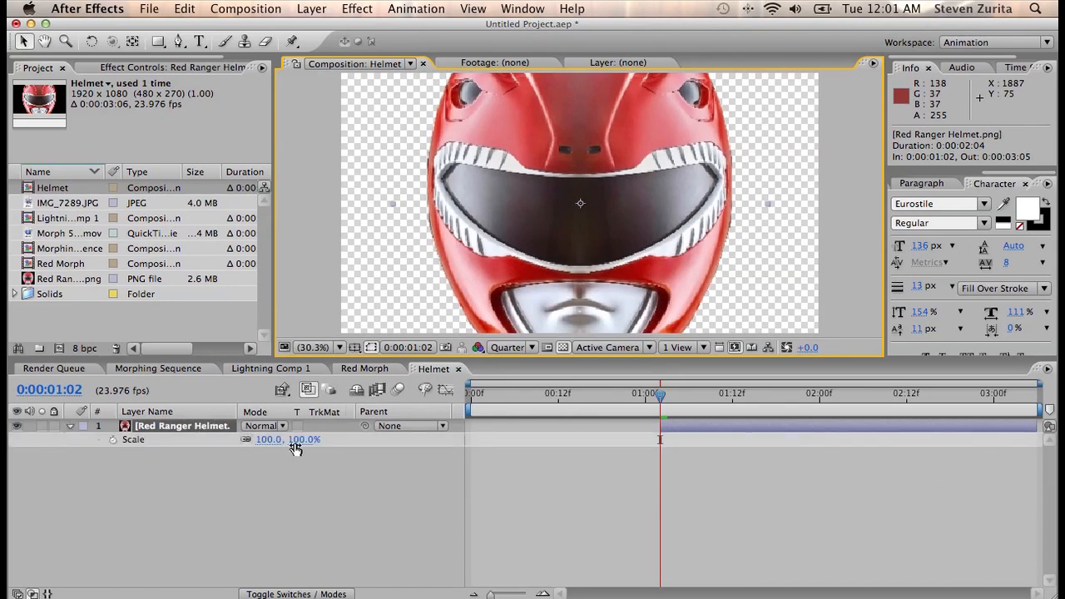
left_click_drag(289, 440, 273, 439)
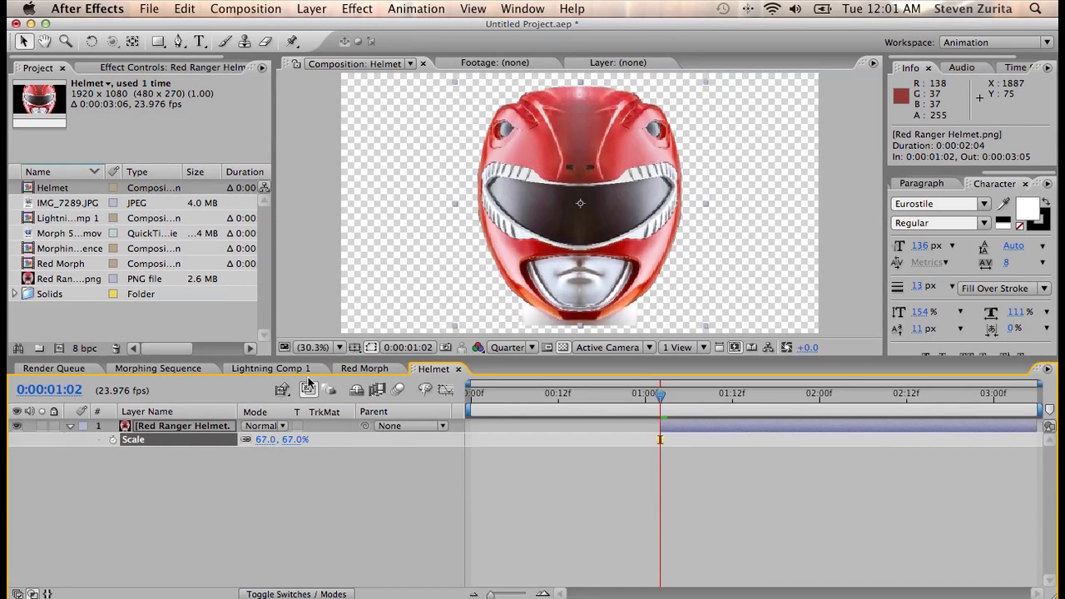
Step: Turn off the transparency grid and add a black solid layer at composition size, 1920 x 1080 pixels
left_click(563, 348)
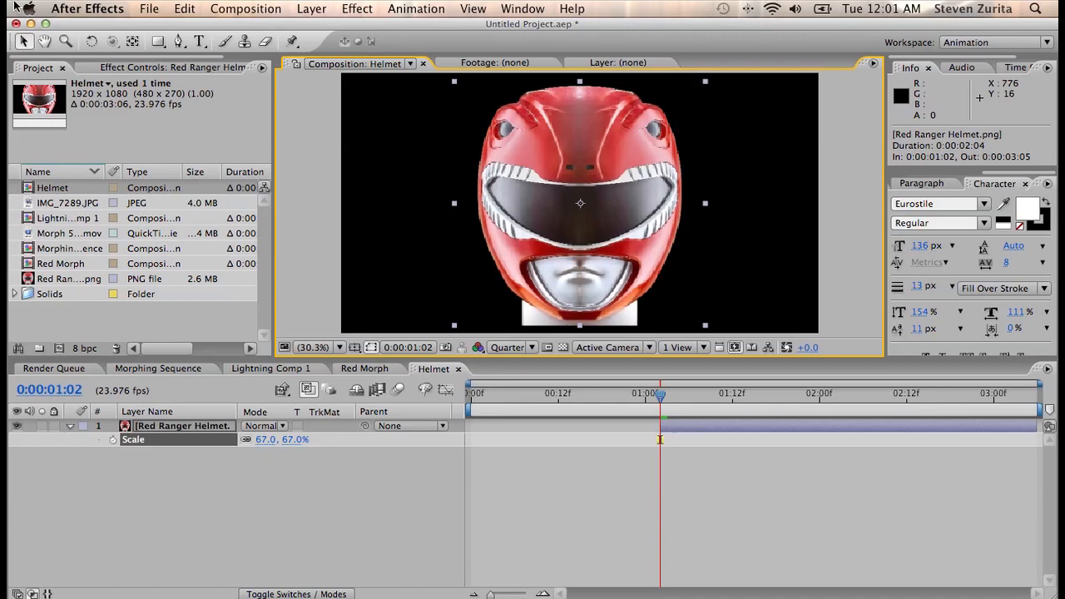
left_click(246, 9)
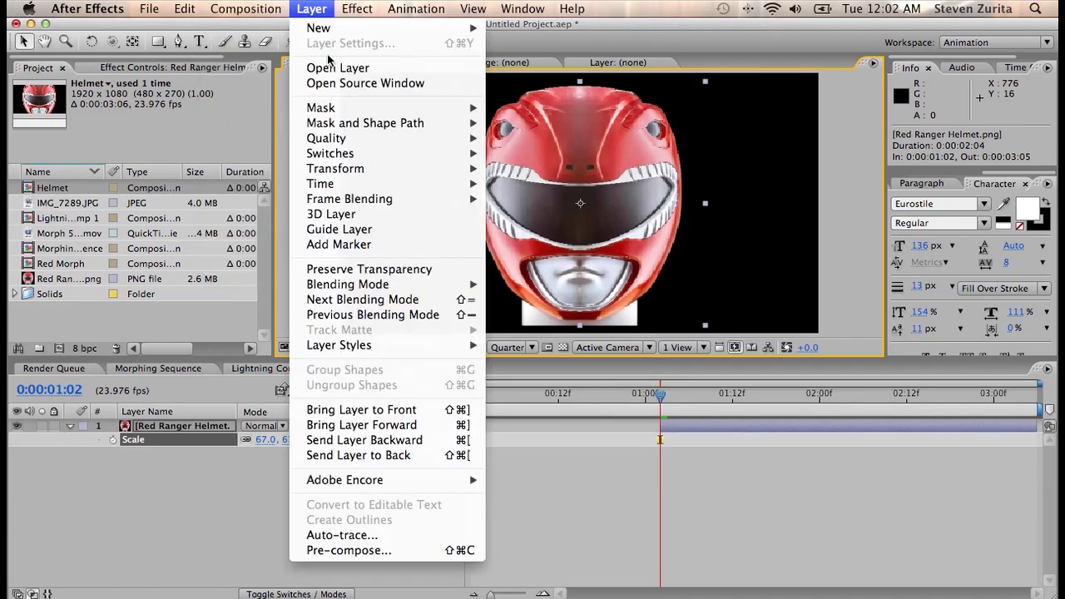
mouse_move(429, 109)
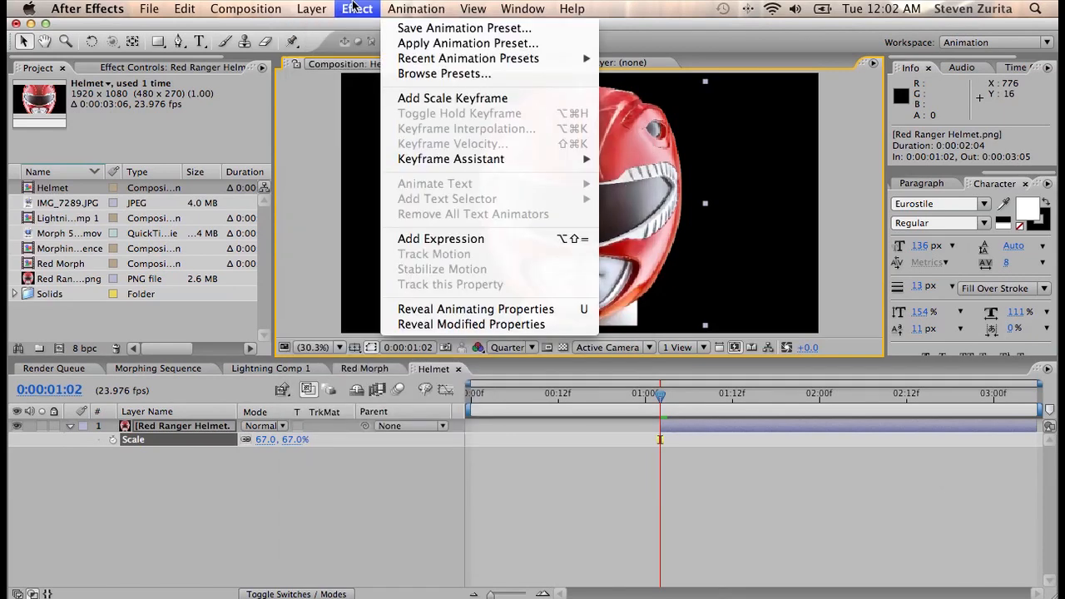
mouse_move(318, 33)
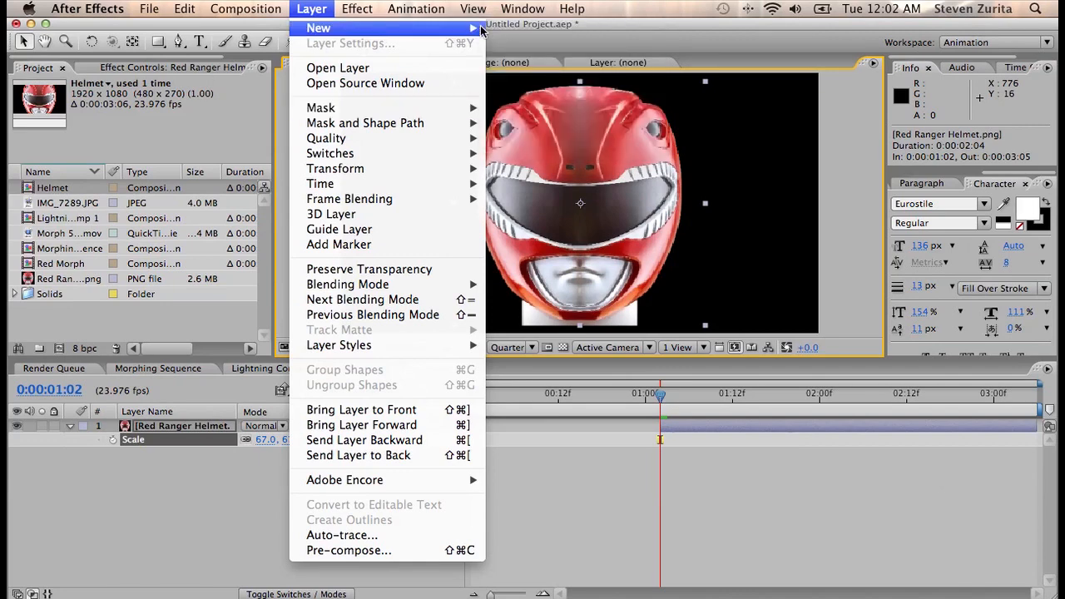
mouse_move(481, 30)
left_click(520, 50)
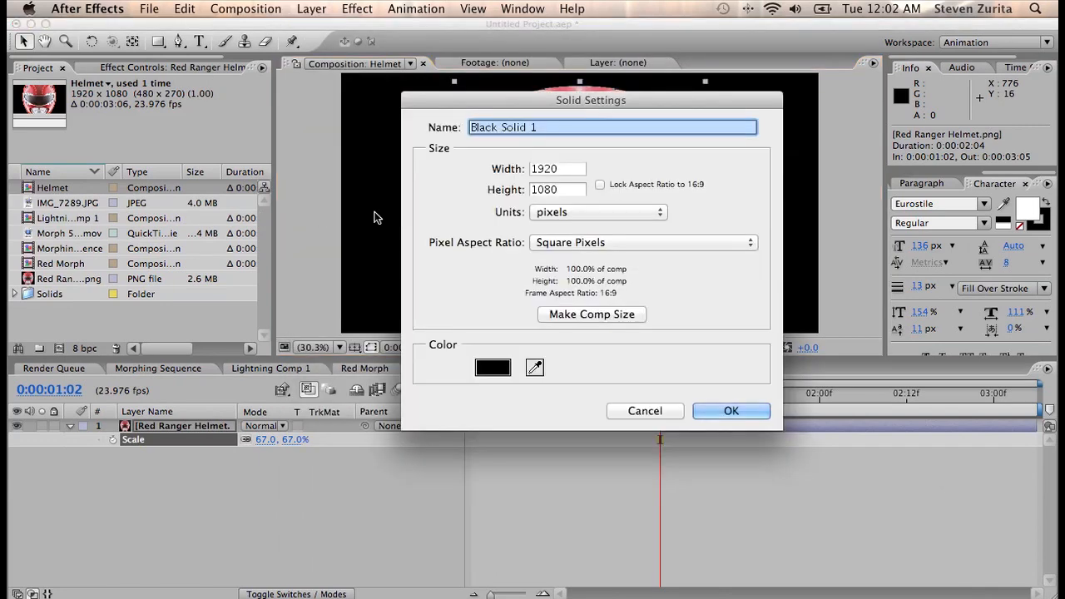
left_click(610, 316)
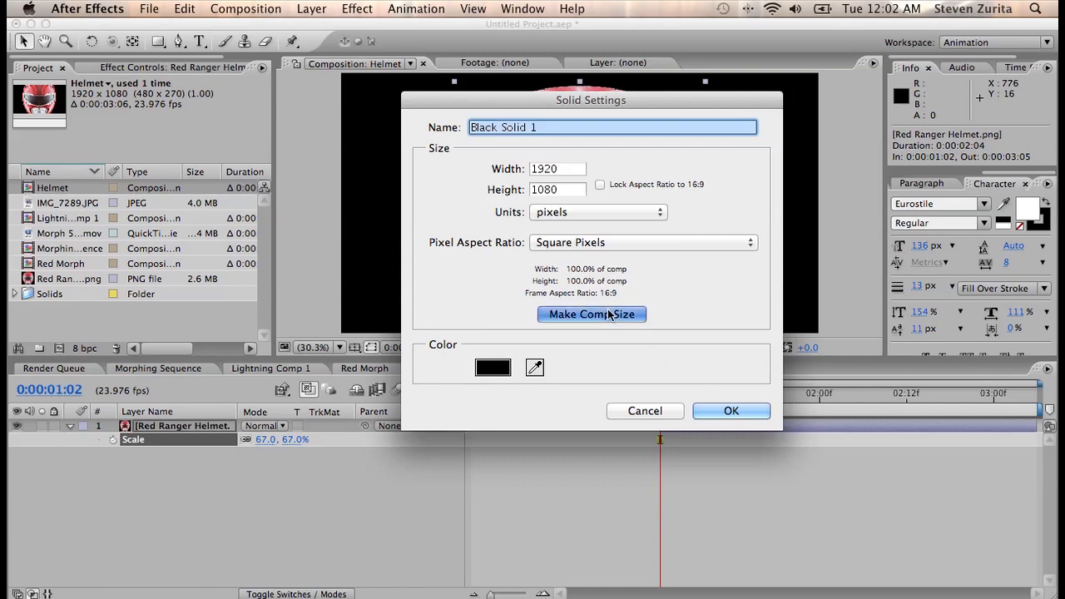
left_click(715, 410)
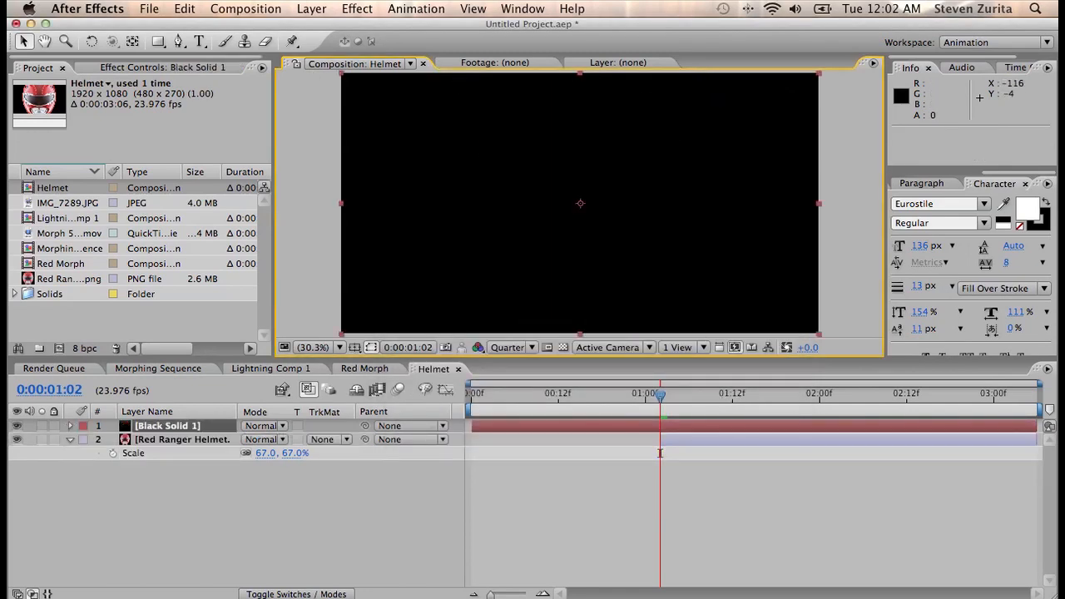
Step: Apply the Grid effect to the black solid with anchor 947.2, 540.0, corner 1055.8, 657.9 and border 10
left_click(357, 9)
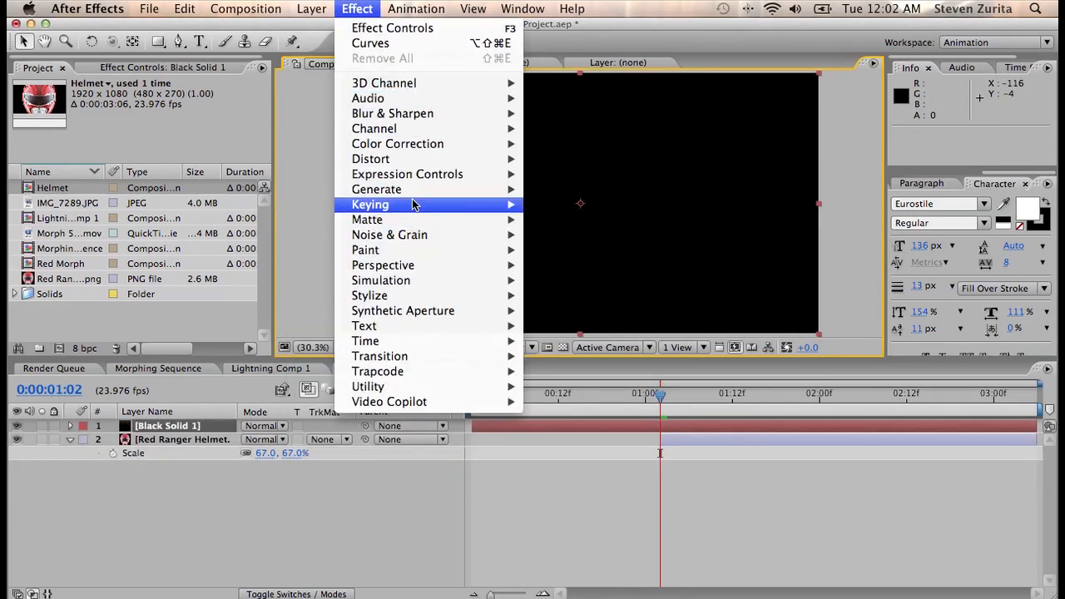
mouse_move(486, 190)
left_click(629, 434)
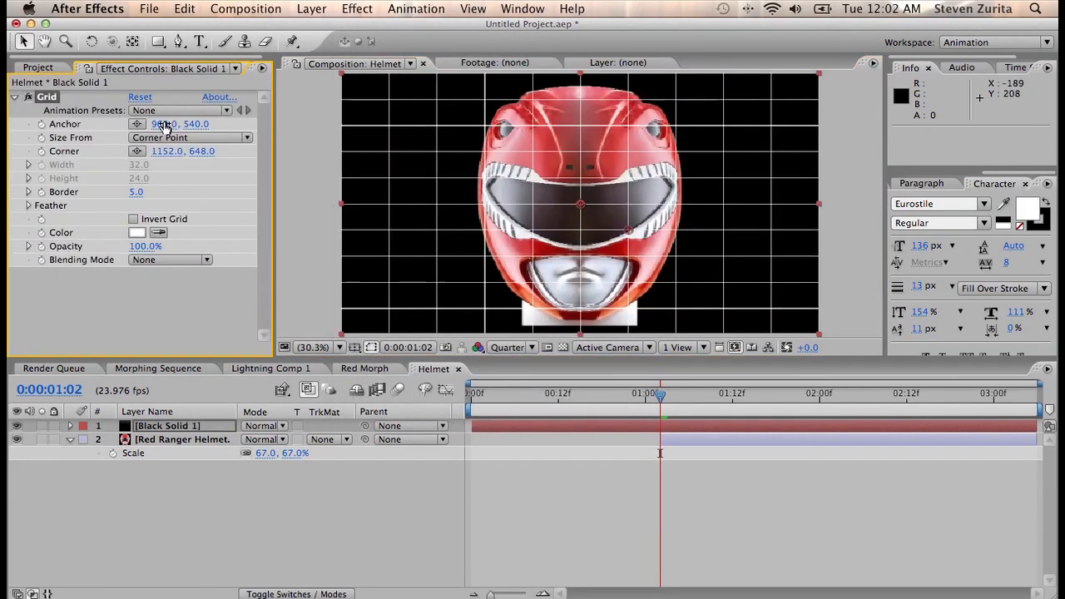
left_click_drag(164, 123, 216, 124)
left_click_drag(172, 153, 165, 153)
left_click_drag(592, 203, 576, 203)
left_click_drag(627, 231, 606, 229)
left_click_drag(137, 198, 144, 195)
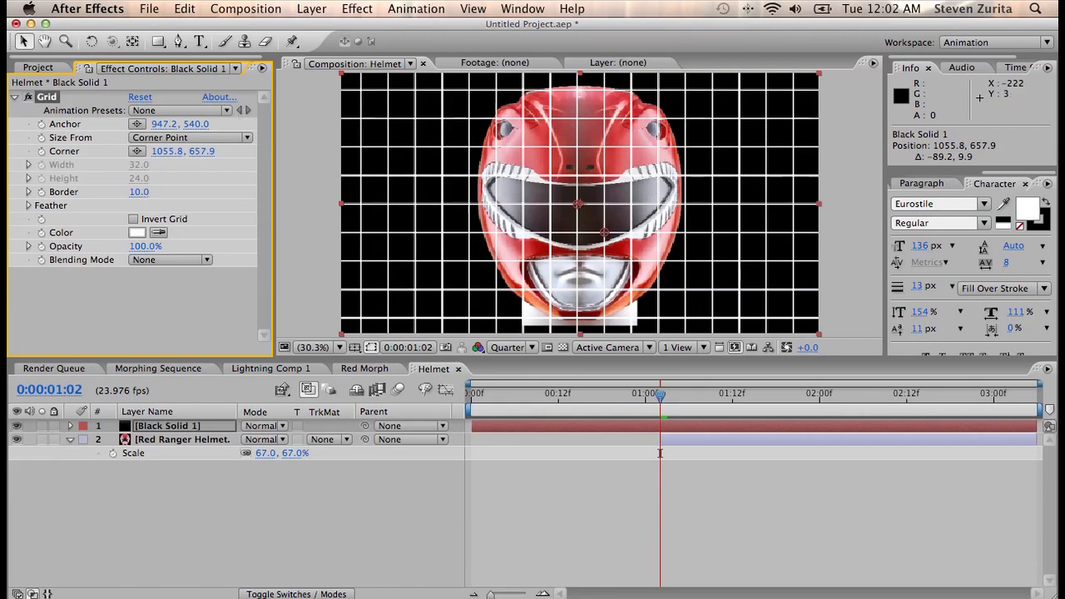
Step: Apply the Bulge effect to the solid around the helmet, with radii of about 460 horizontal and 557 vertical, centred at 943.5, 533.4
left_click(356, 8)
mouse_move(417, 8)
mouse_move(356, 8)
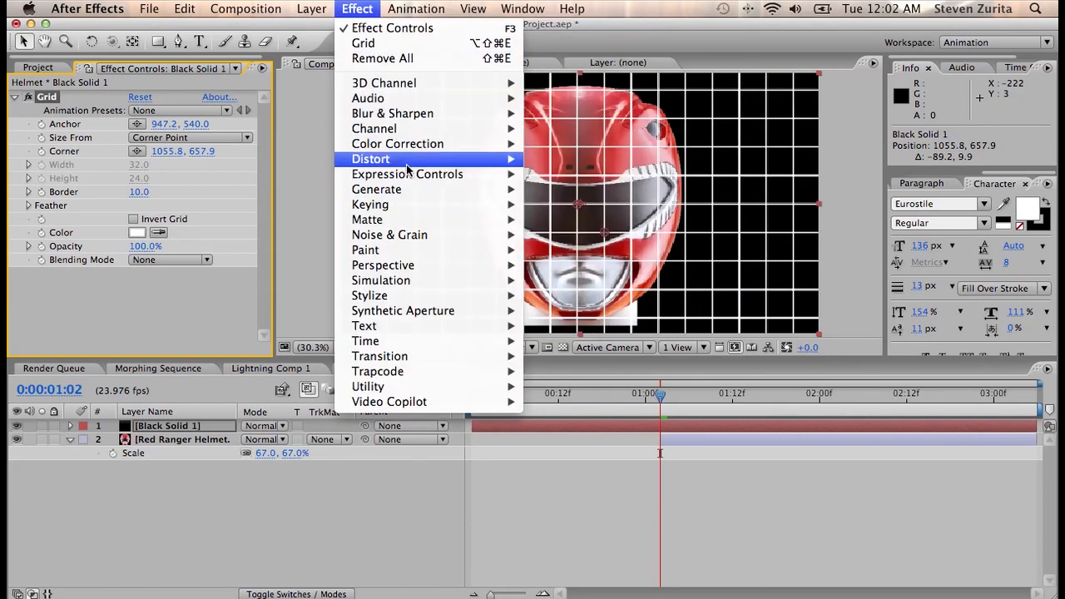
mouse_move(408, 162)
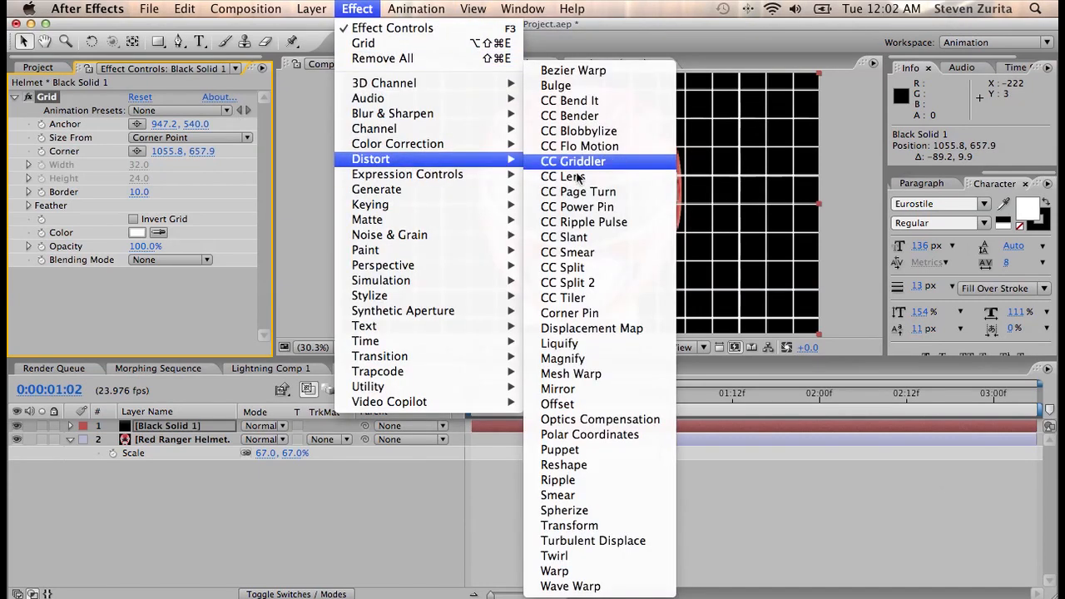
left_click(579, 85)
left_click_drag(592, 216, 697, 343)
left_click_drag(582, 203, 580, 208)
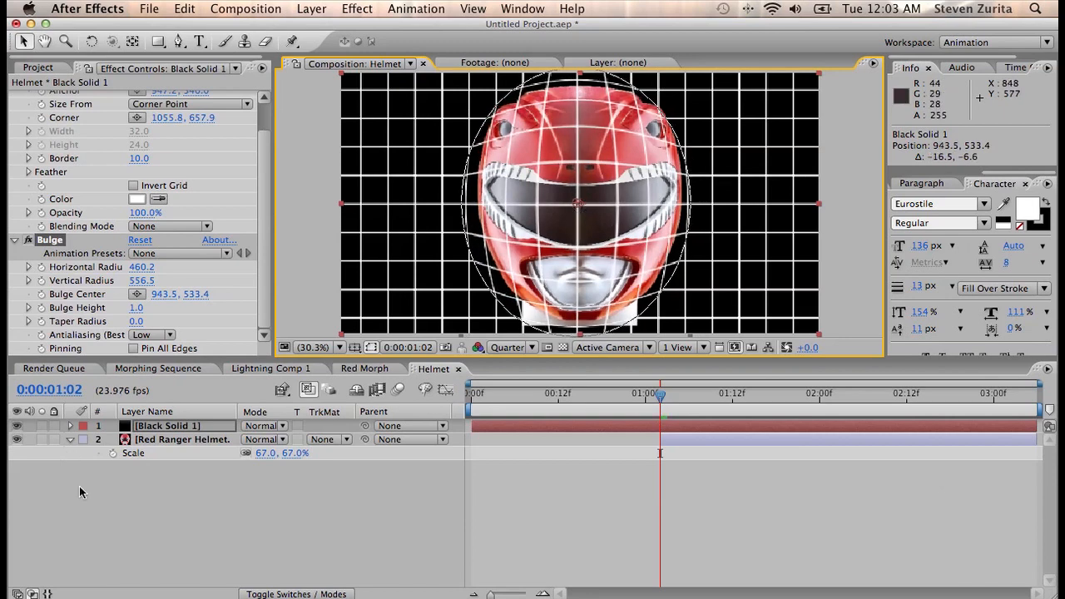
Step: Duplicate the Red Ranger Helmet layer and place the copy above the black solid
left_click(192, 440)
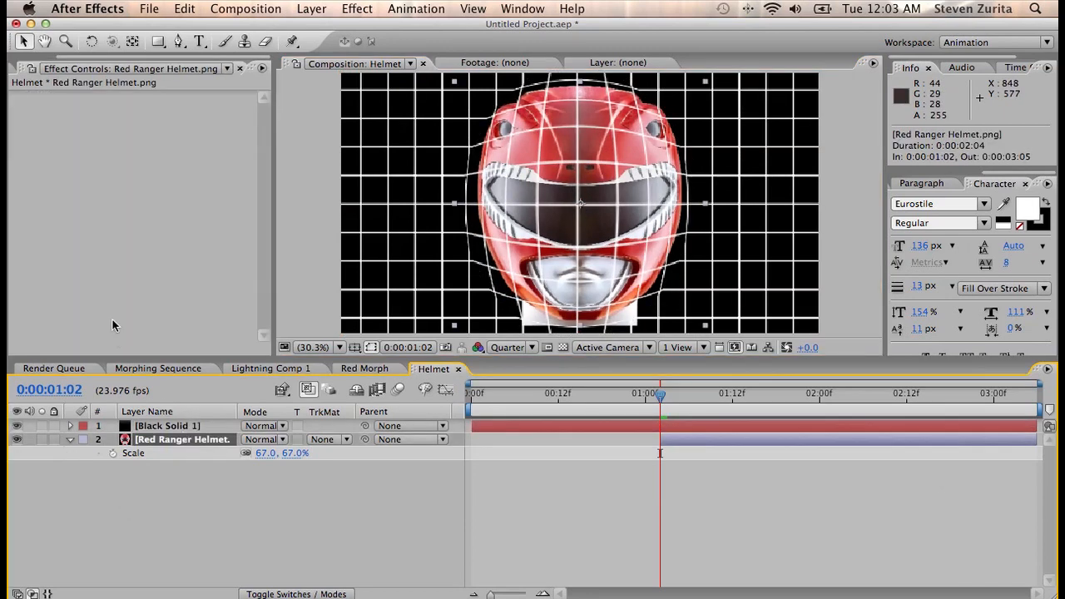
key("super+d")
left_click_drag(181, 435, 183, 422)
Step: Rename the black solid layer as "Grid"
left_click(185, 440)
key("Return")
type("Grid")
key("Return")
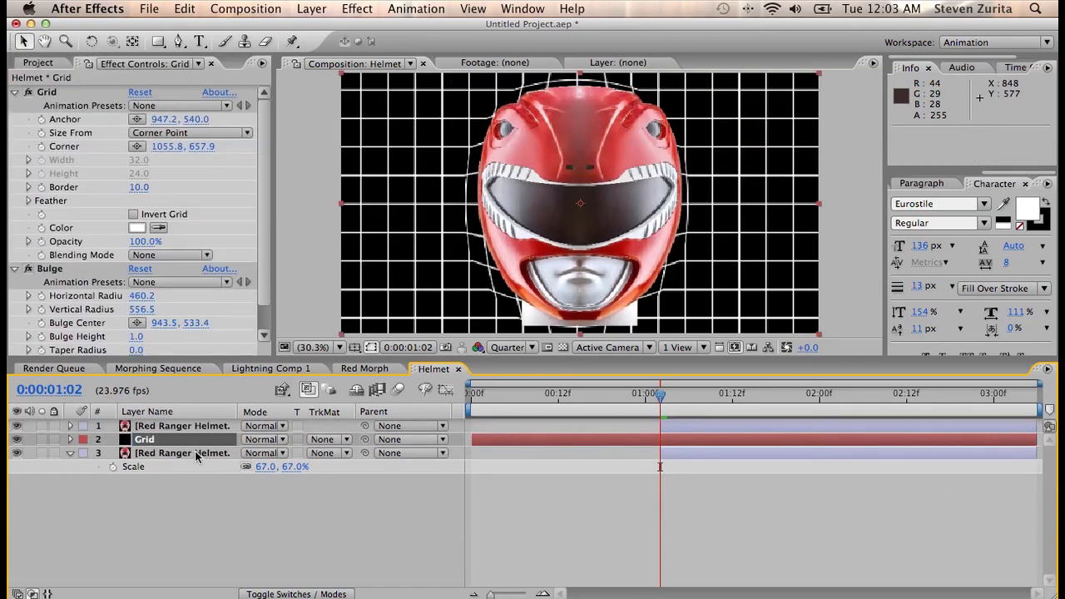
Step: Set the Grid layer's track matte to Alpha Matte using the Red Ranger Helmet copy above it
left_click(308, 454)
left_click(327, 440)
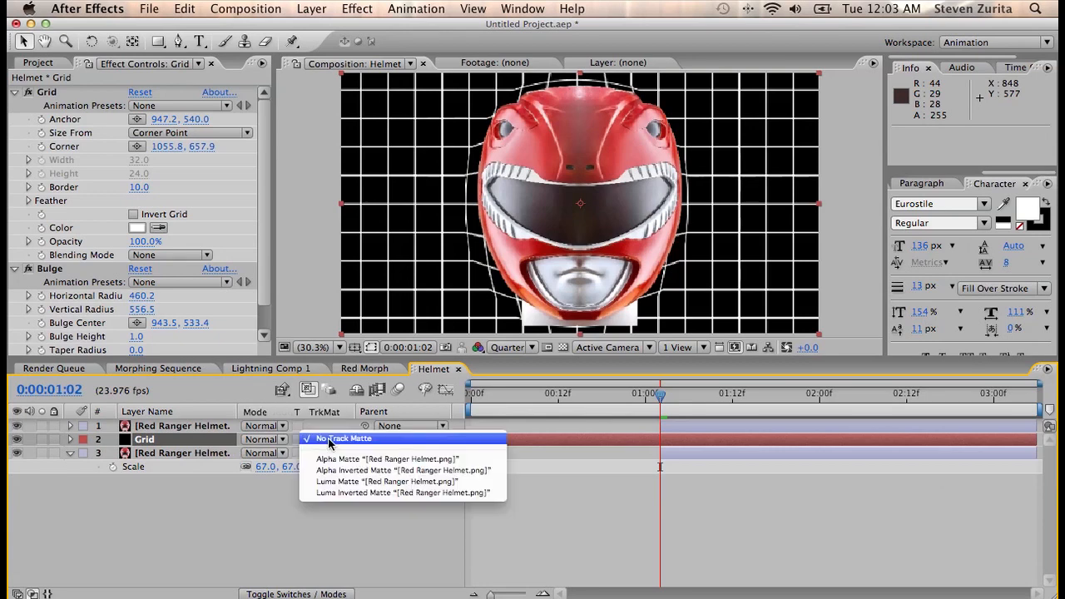
left_click(341, 458)
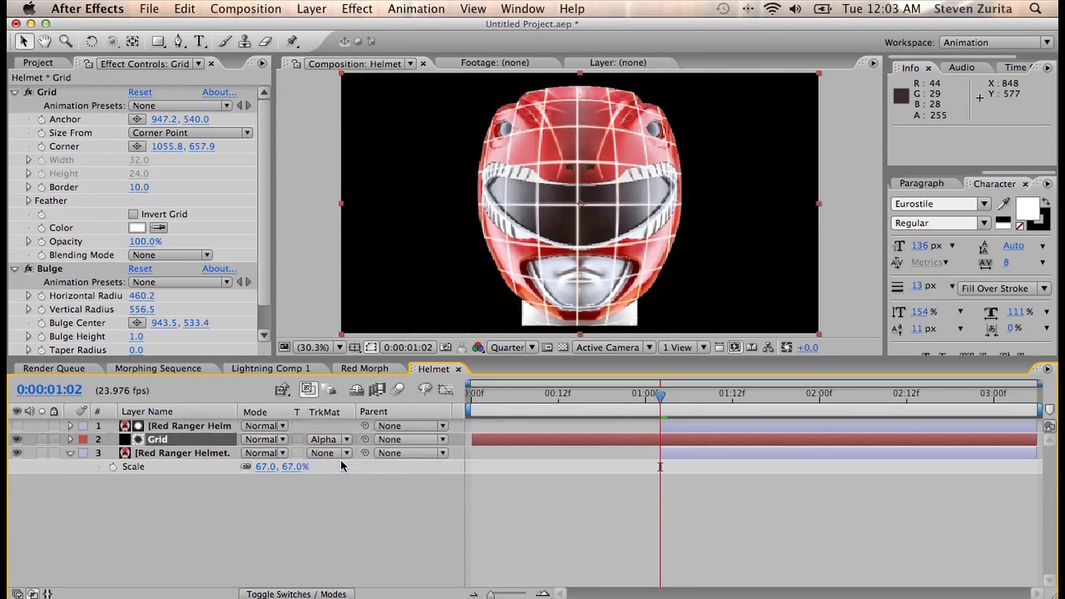
Step: Draw a closed Pen tool mask around the black visor on the top Red Ranger Helmet matte layer
left_click(175, 426)
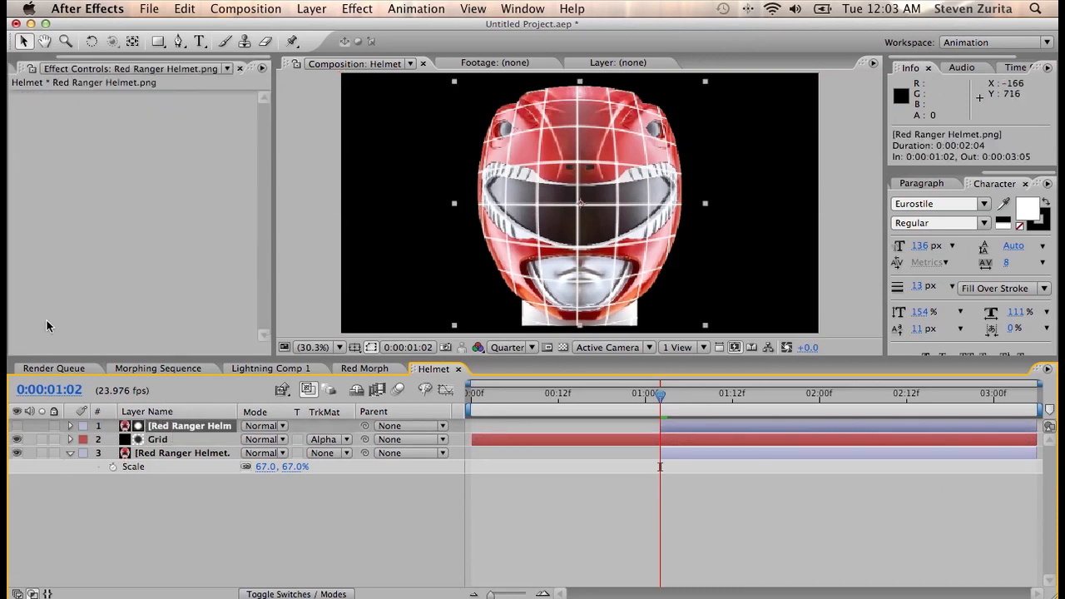
left_click(178, 41)
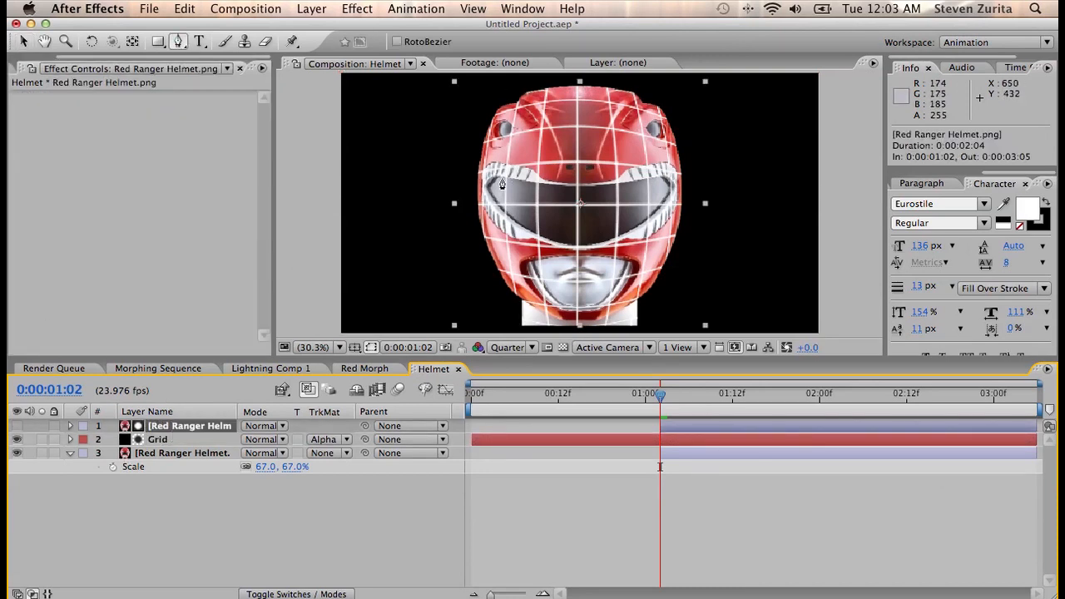
left_click(498, 181)
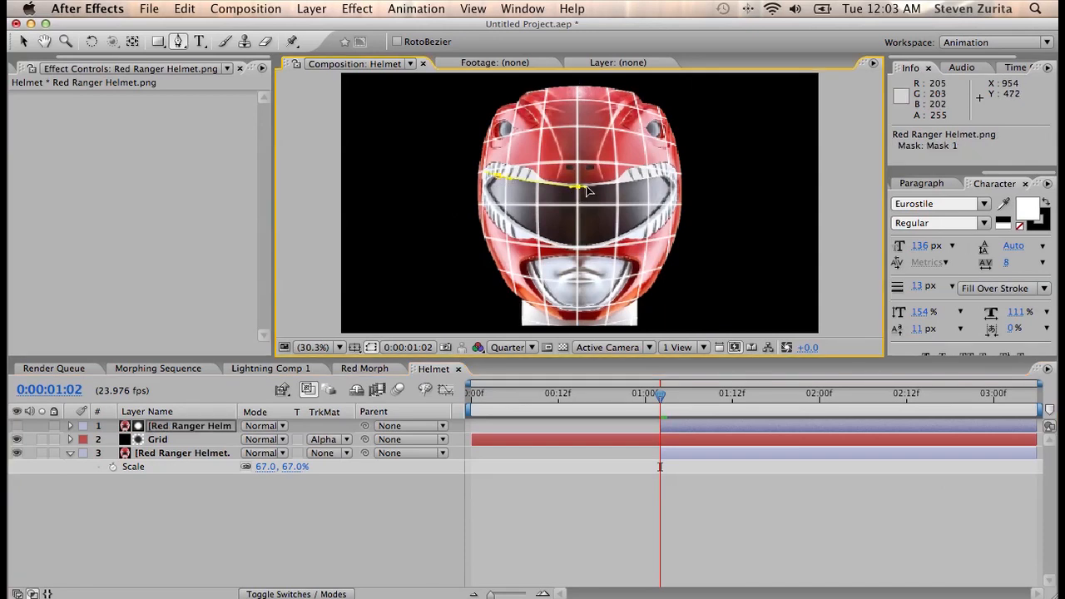
left_click(664, 181)
left_click(674, 193)
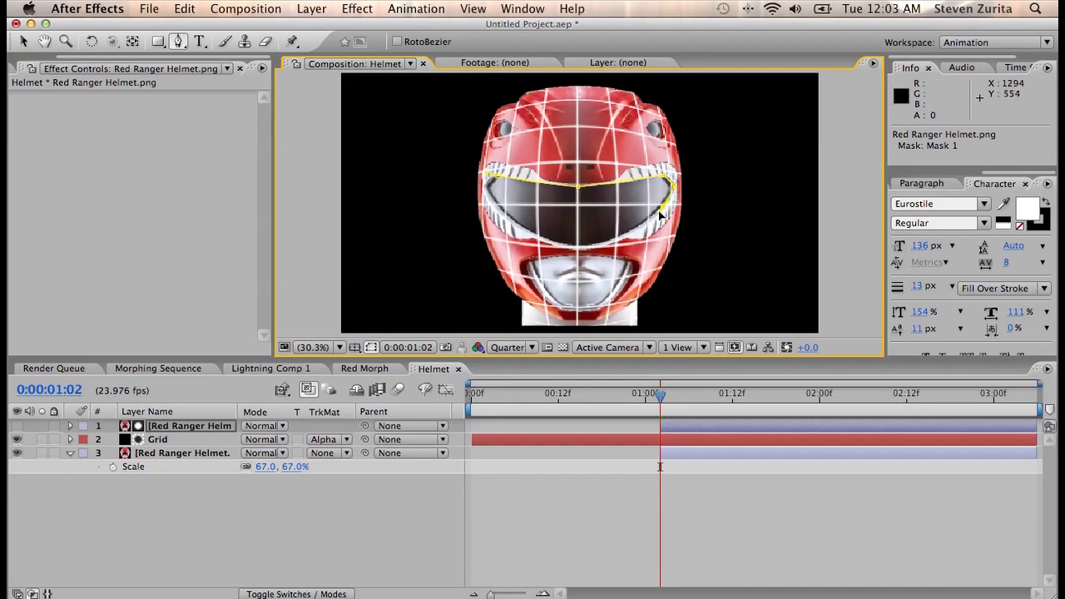
left_click(588, 247)
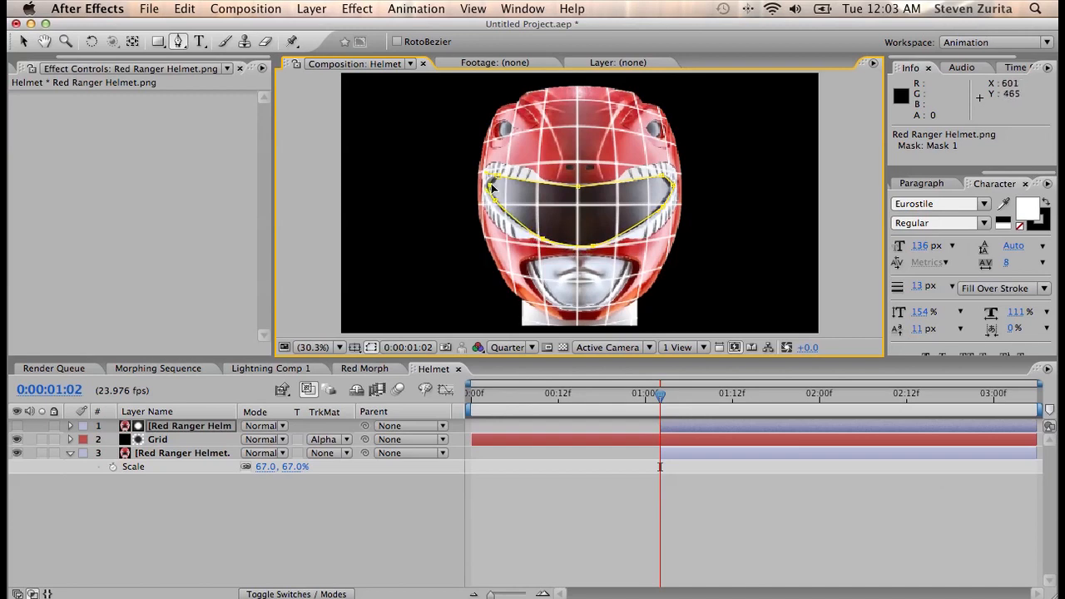
left_click(497, 185)
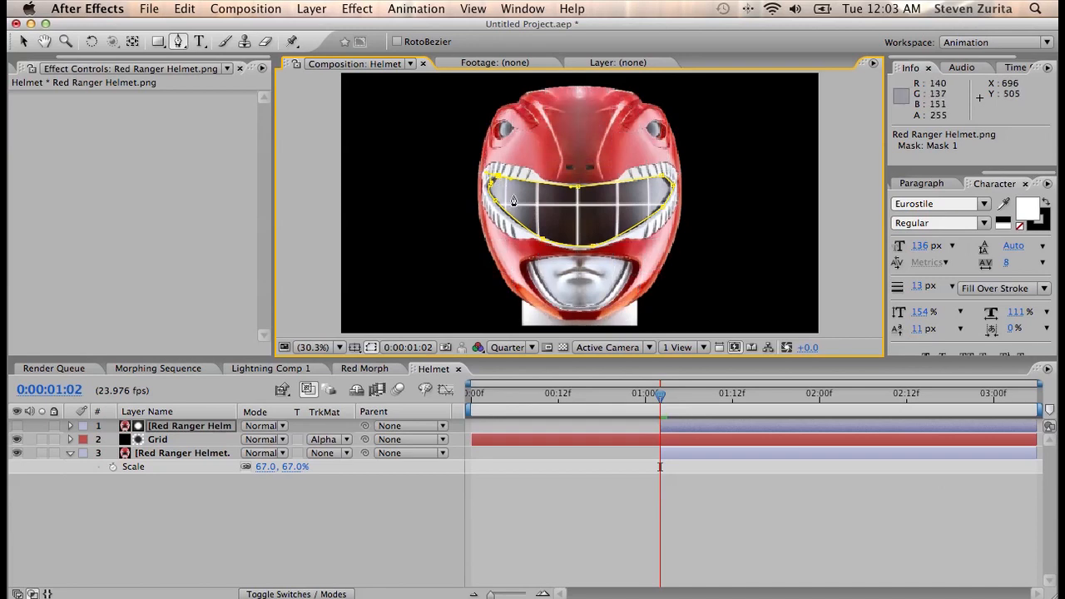
Step: Set the visor mask's mode to Subtract and its feather to 3 pixels, and collapse the layer's properties
key("m")
key("m")
left_click(264, 439)
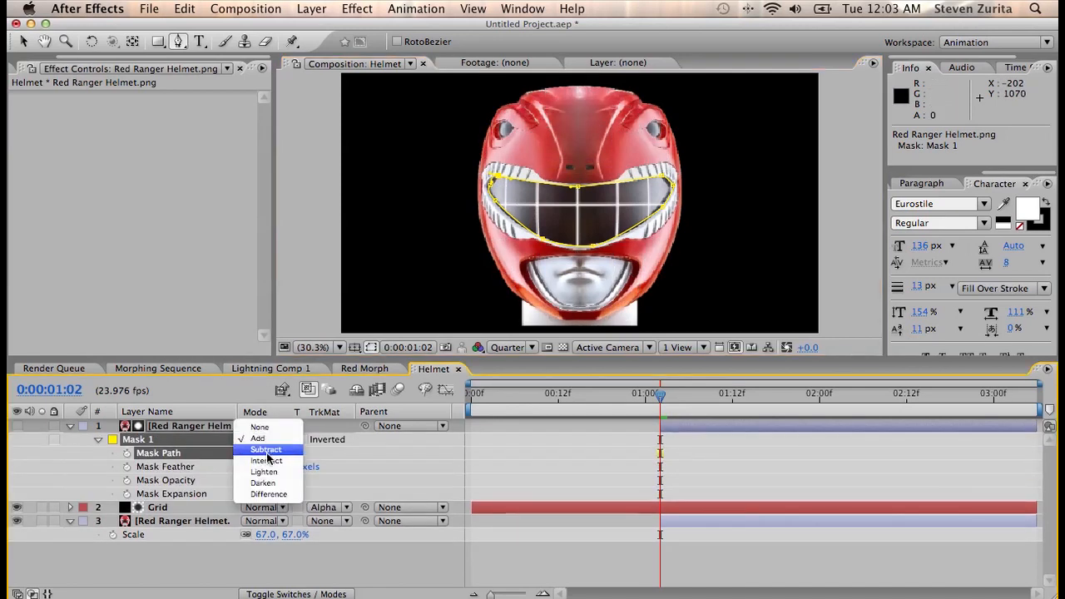
left_click(273, 452)
left_click(279, 467)
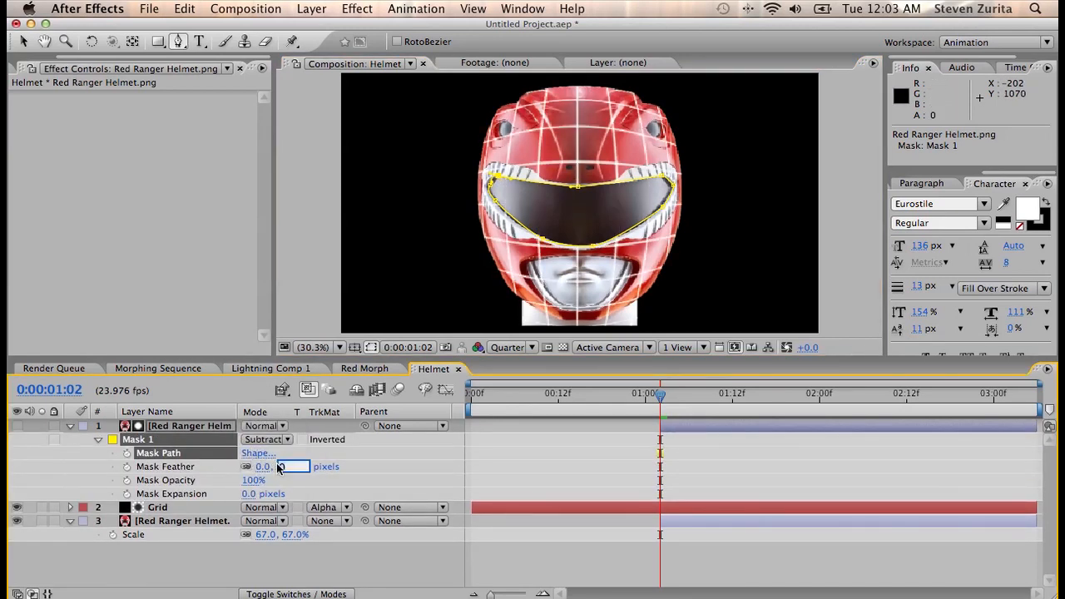
key("Return")
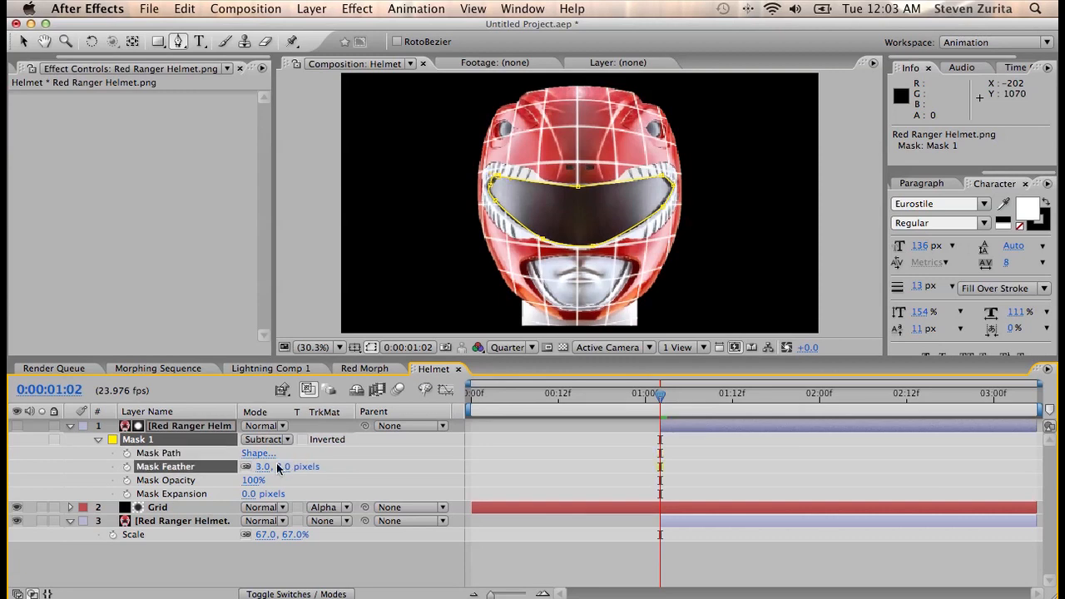
left_click(437, 460)
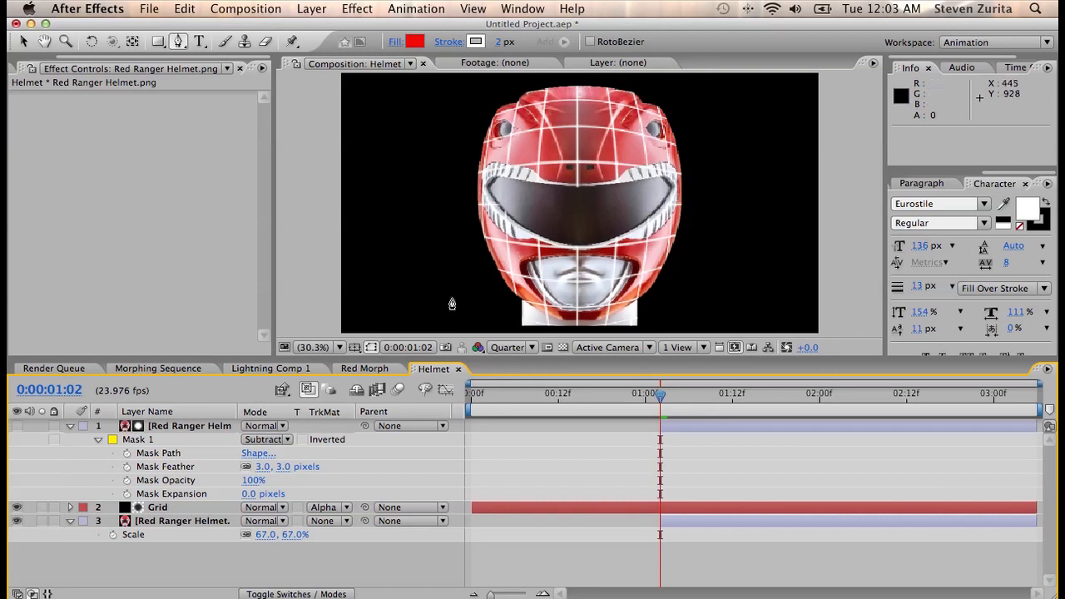
left_click(71, 427)
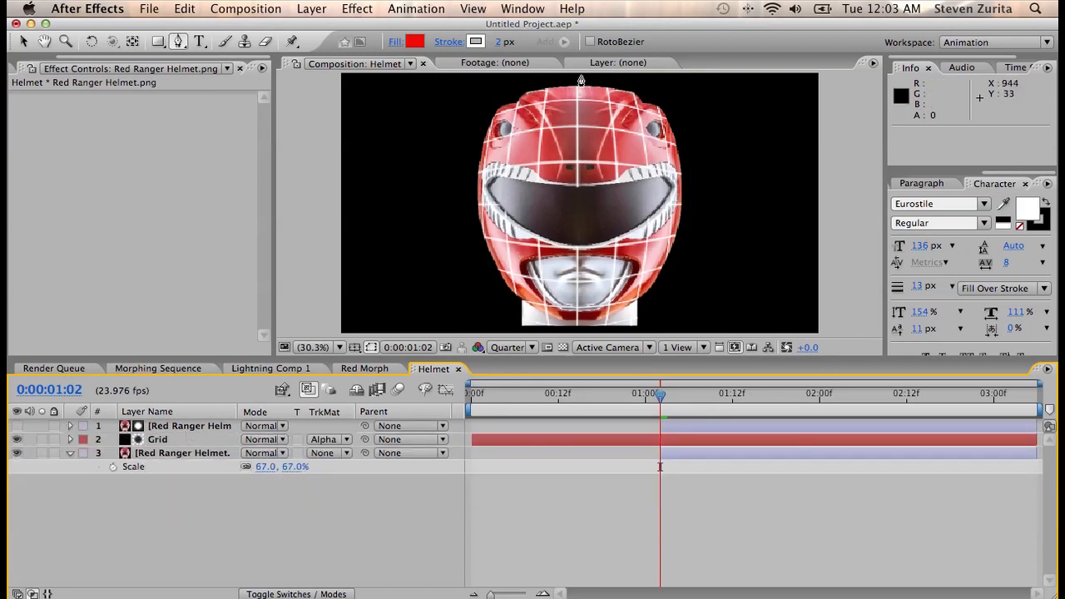
Step: Duplicate the bottom Red Ranger Helmet layer and solo the copy
left_click(193, 451)
key("super+d")
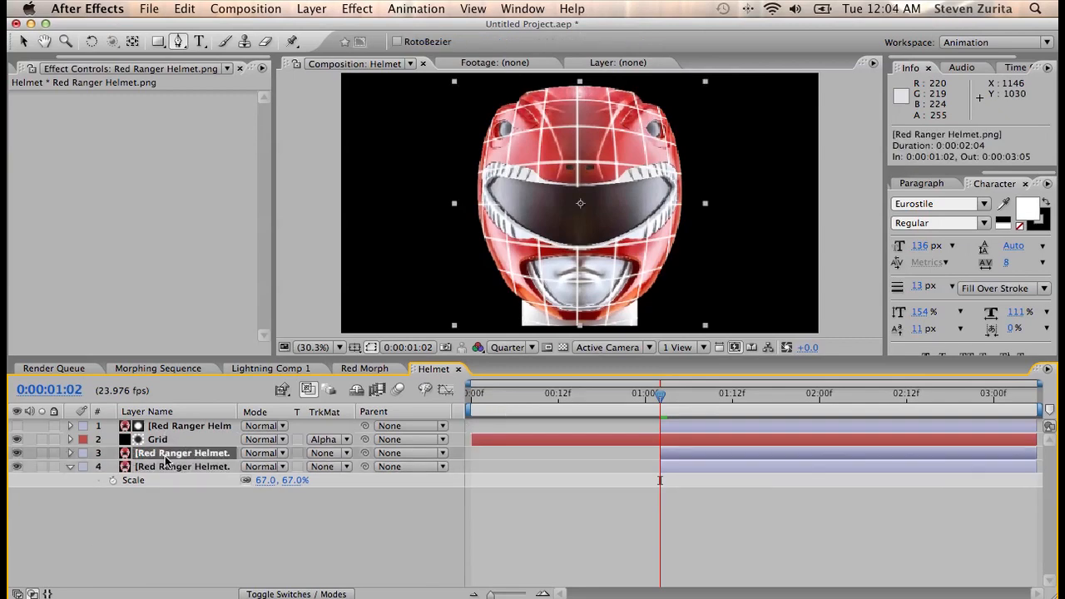
left_click(313, 9)
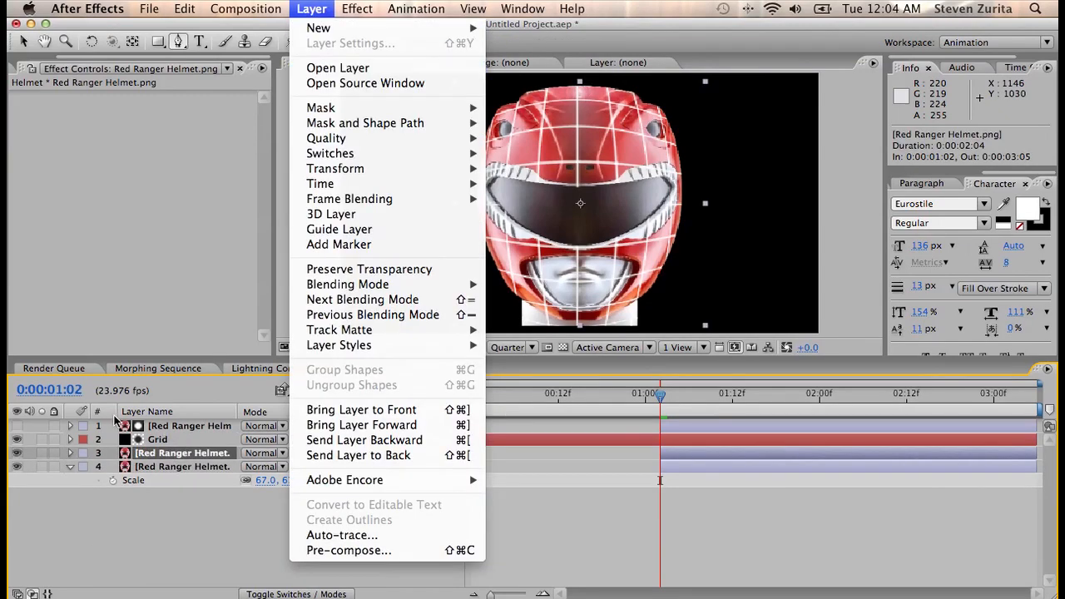
left_click(42, 453)
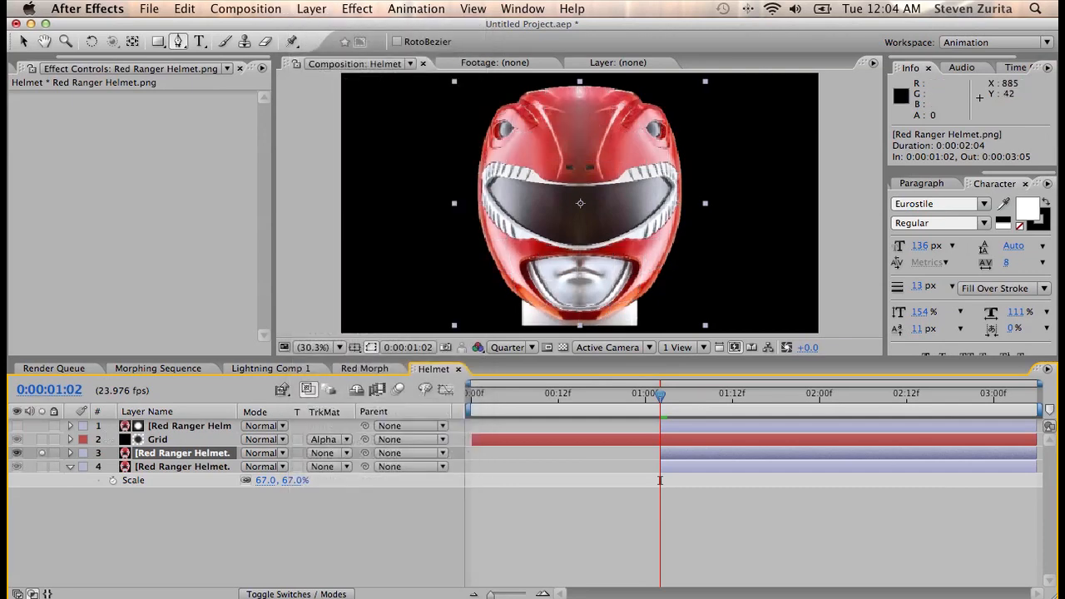
Step: Apply the Fill effect to the soloed helmet copy and set its color to white
left_click(358, 8)
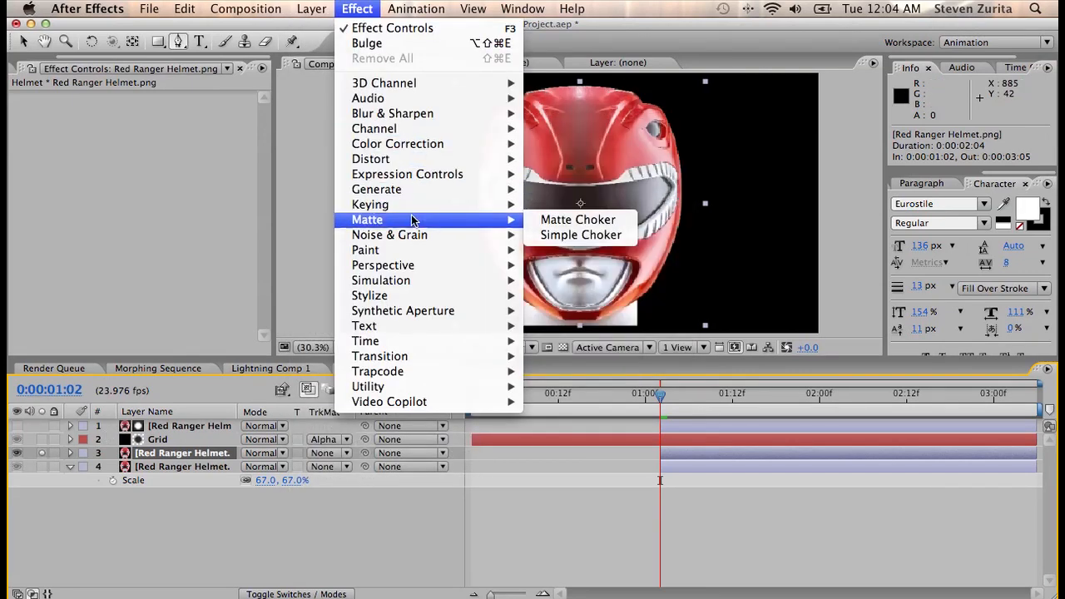
mouse_move(418, 197)
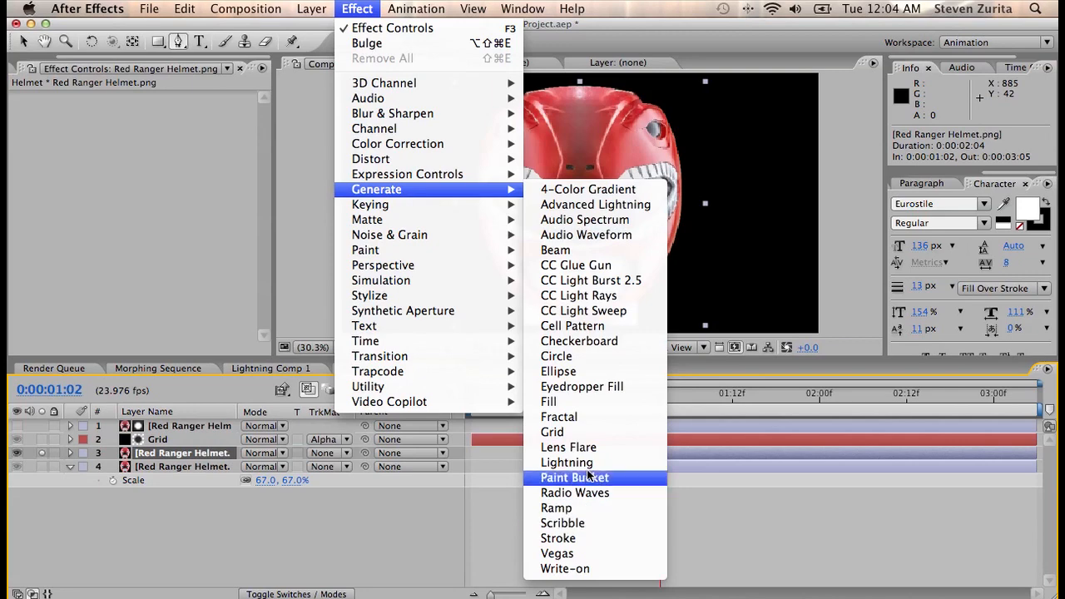
left_click(566, 402)
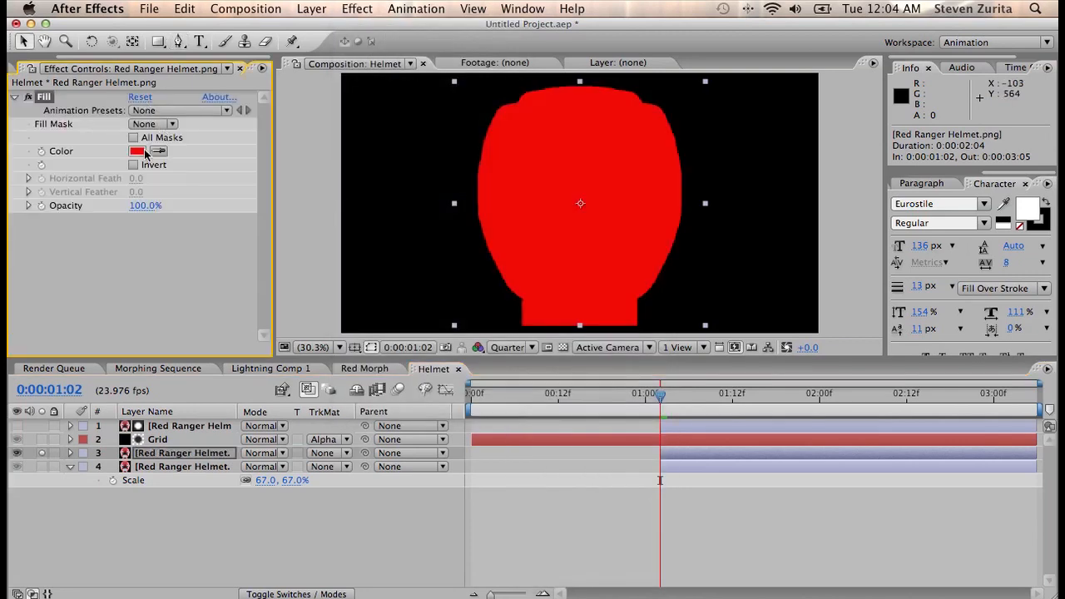
left_click(144, 151)
left_click_drag(50, 170, 7, 8)
key("Return")
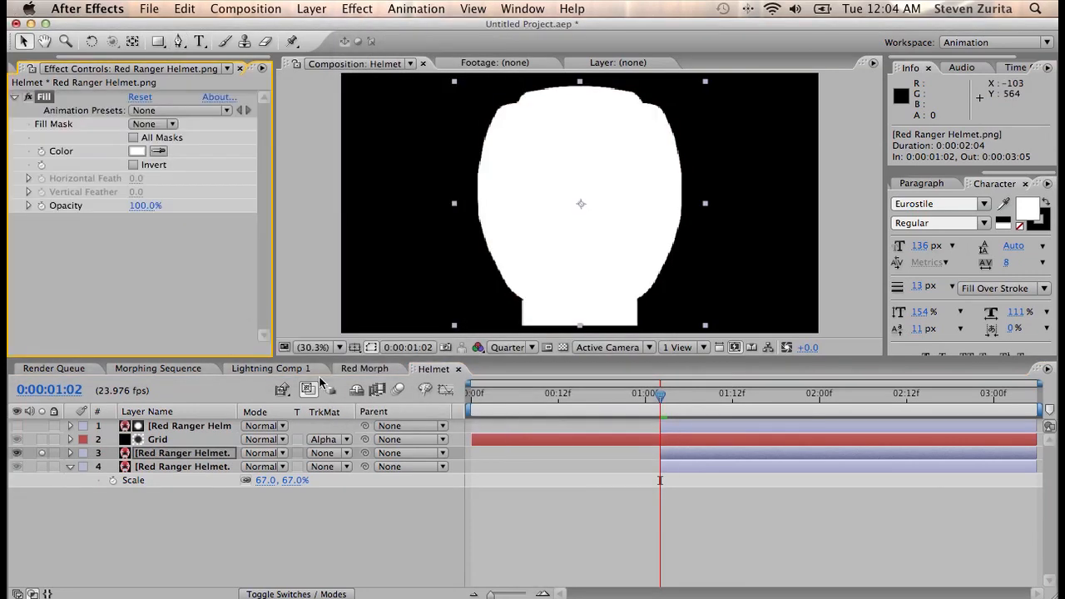
Step: Duplicate the white-filled helmet layer and set the lower one's track matte to Alpha Inverted Matte using the copy above it
left_click(147, 454)
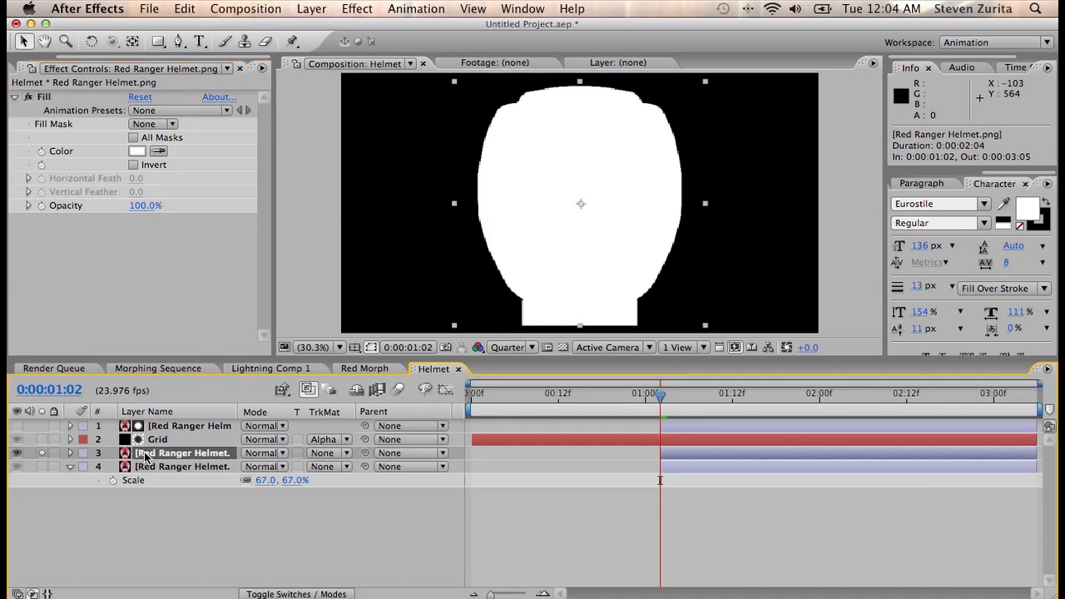
key("super+d")
left_click(155, 470)
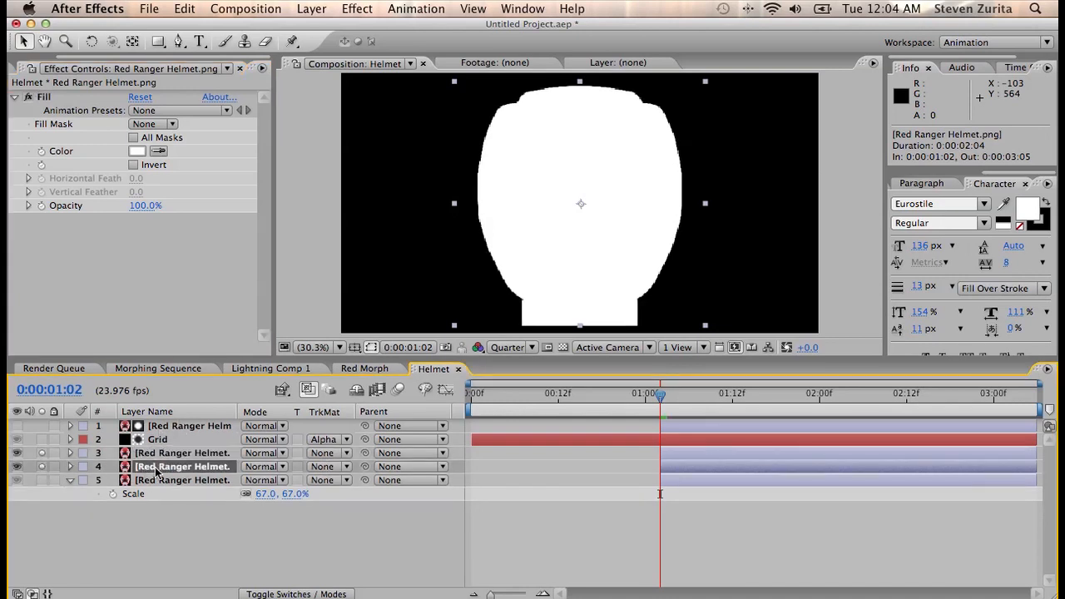
left_click(325, 467)
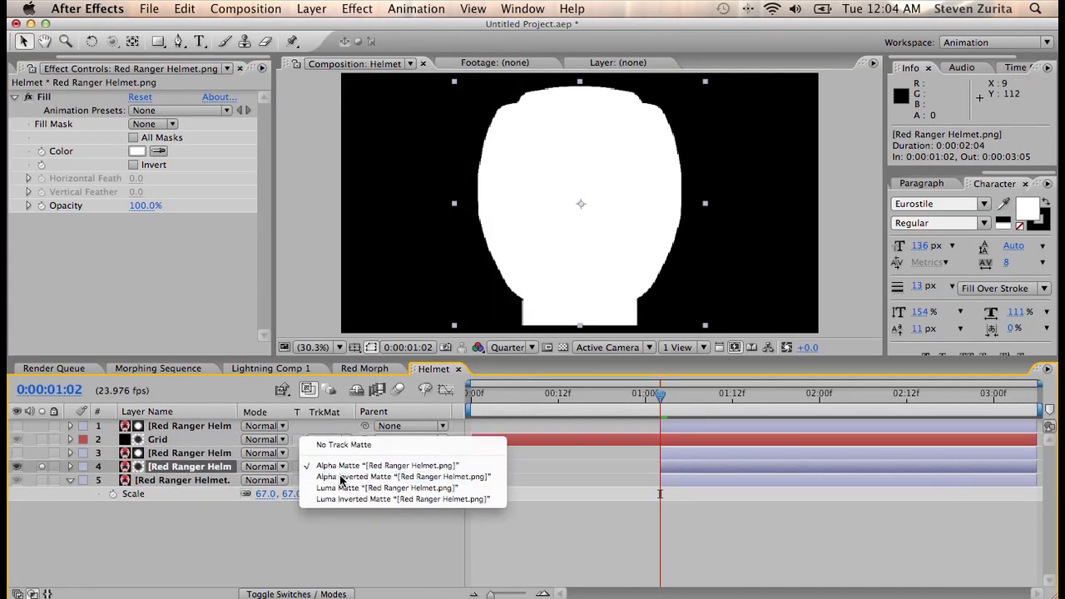
left_click(340, 478)
Step: Apply Simple Choker with Choke Matte -2.00 to the lower white-filled helmet layer and turn off its solo
left_click(357, 8)
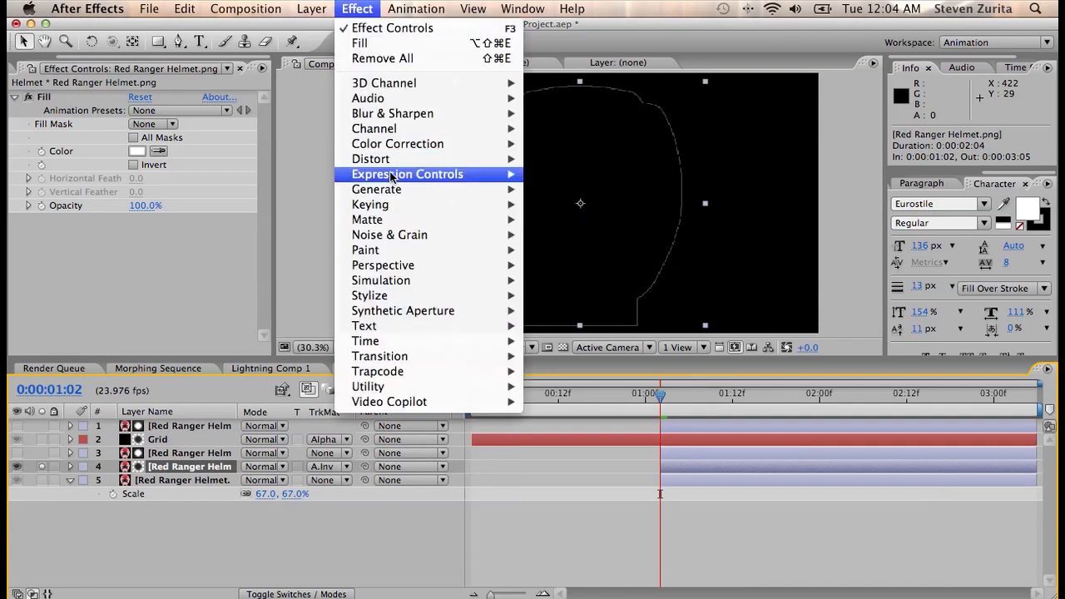
mouse_move(428, 220)
left_click(569, 235)
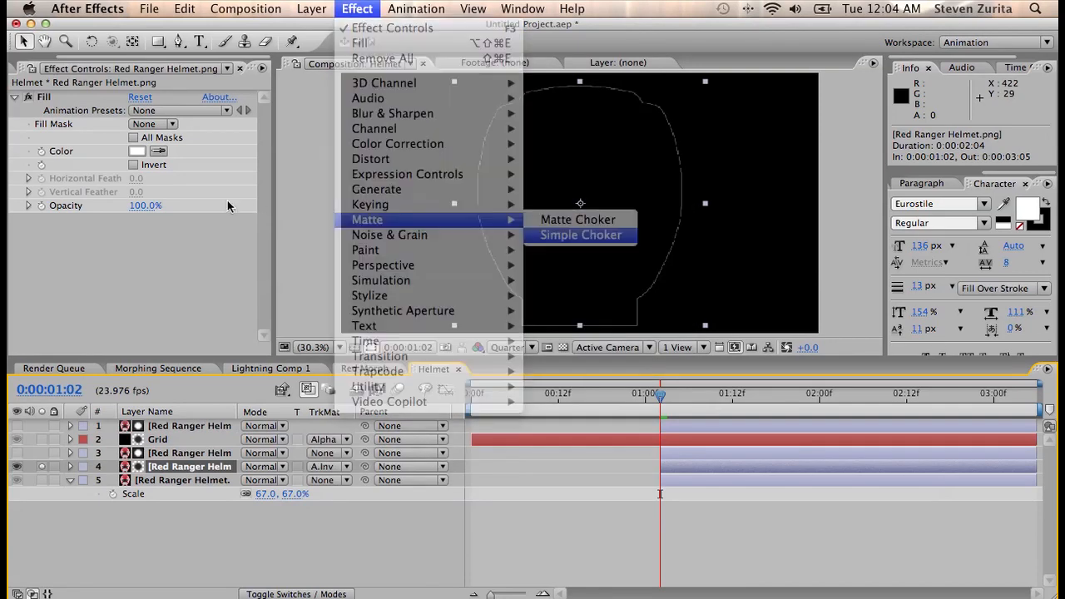
left_click_drag(139, 262, 135, 261)
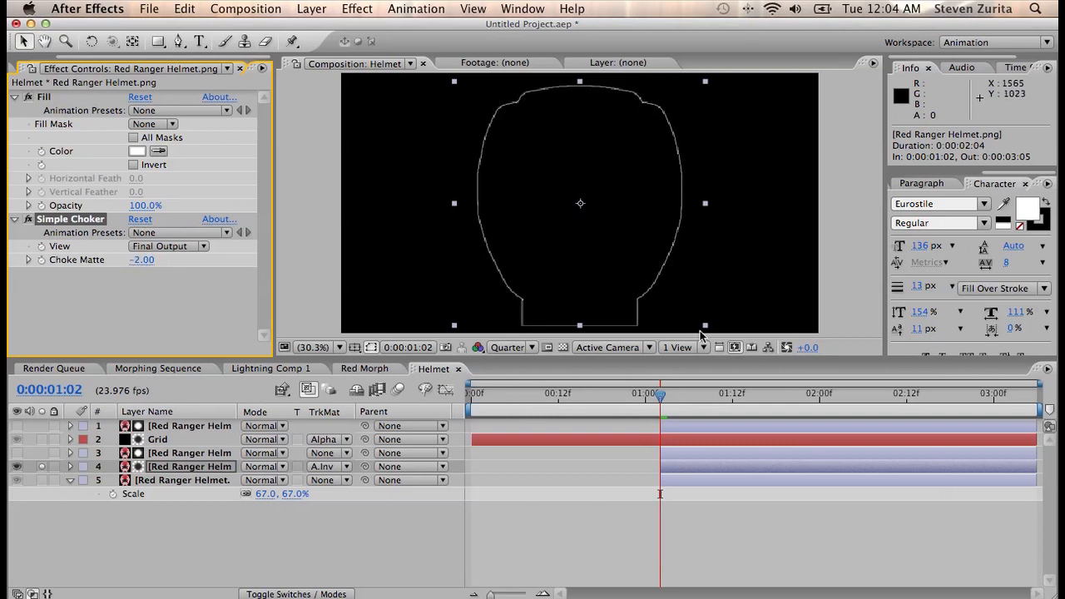
left_click(43, 467)
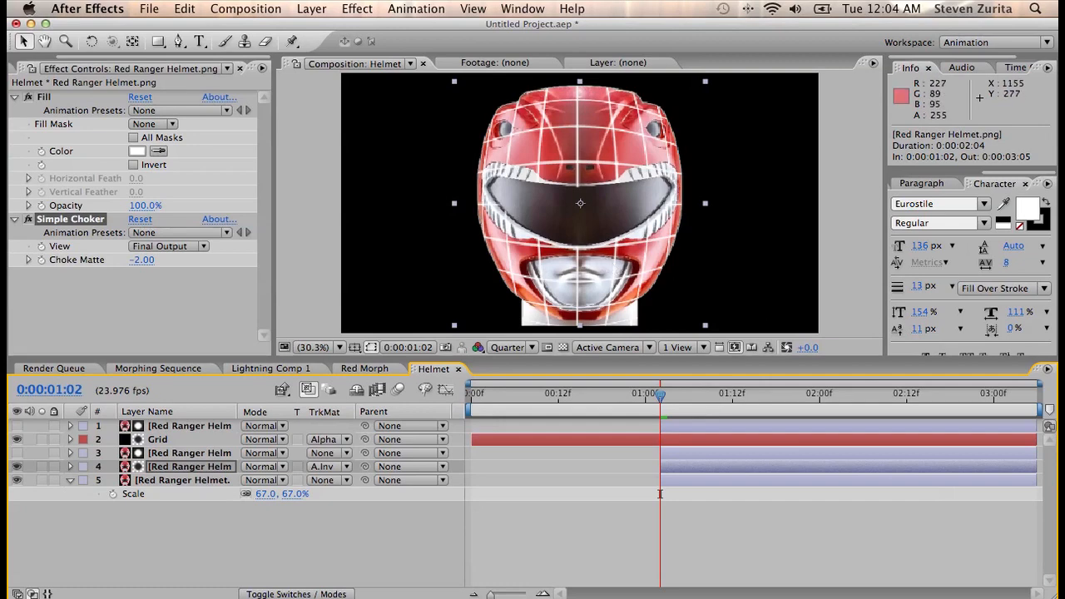
Step: Create a white (FFFFFF) 1920 x 1080 solid layer named "Trace"
left_click(313, 9)
mouse_move(326, 31)
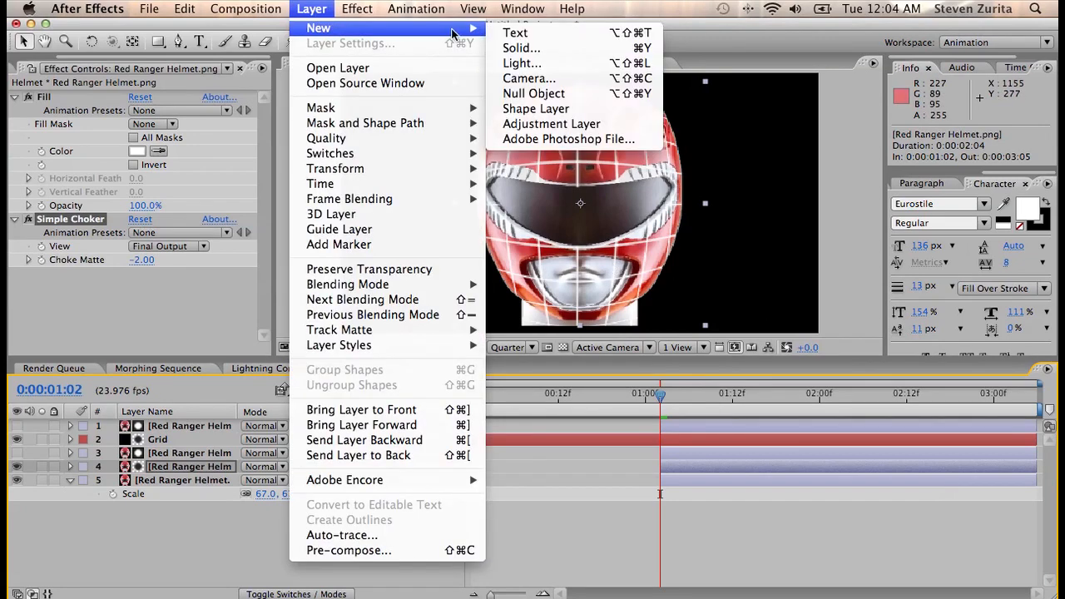
left_click(573, 54)
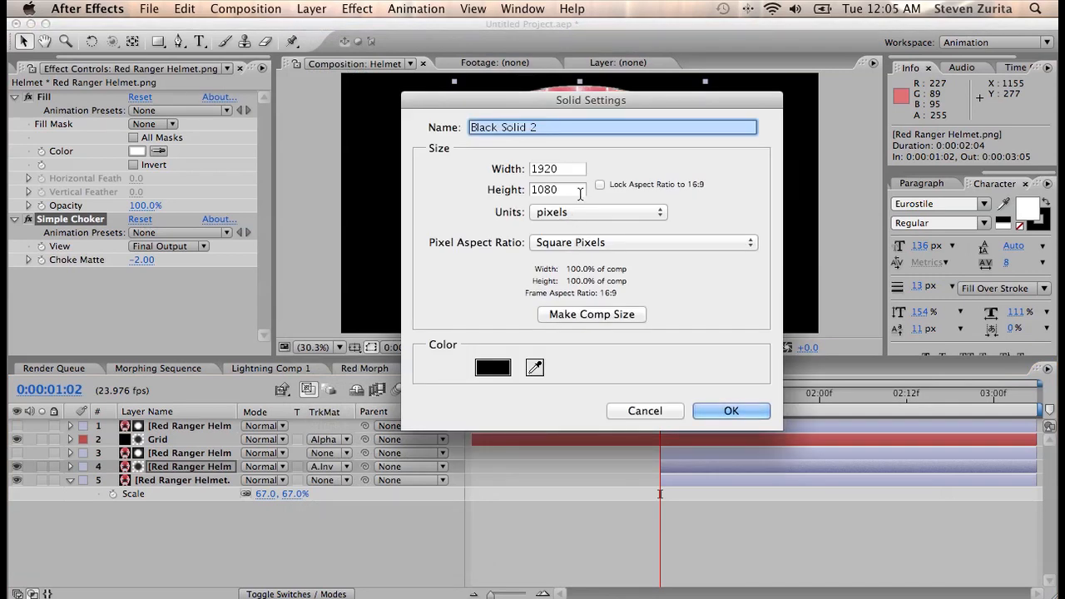
type("Trace")
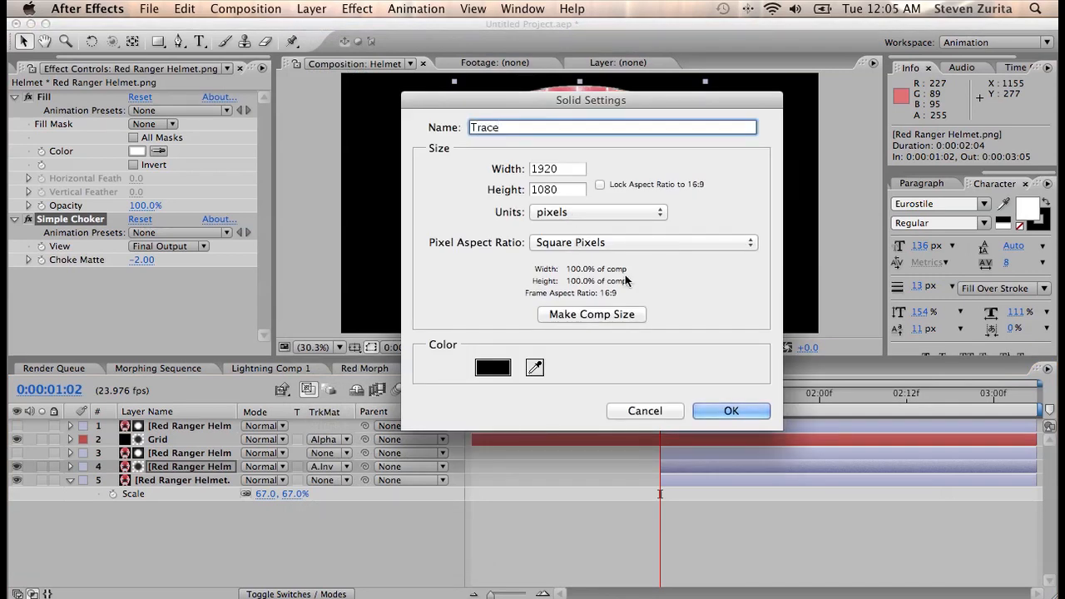
left_click(493, 367)
left_click_drag(92, 191, 8, 37)
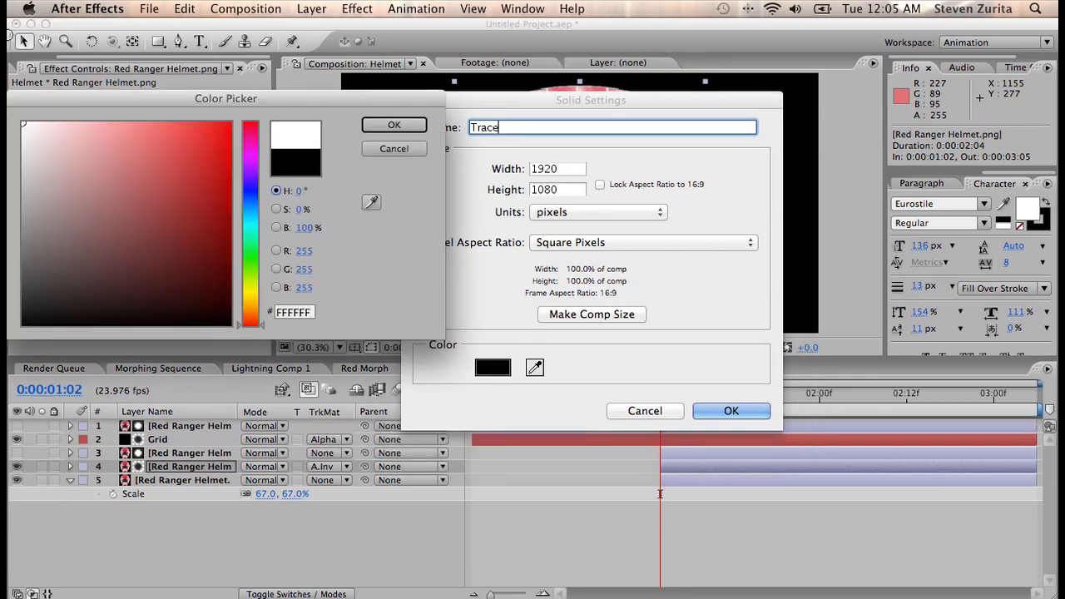
key("Return")
key("Return")
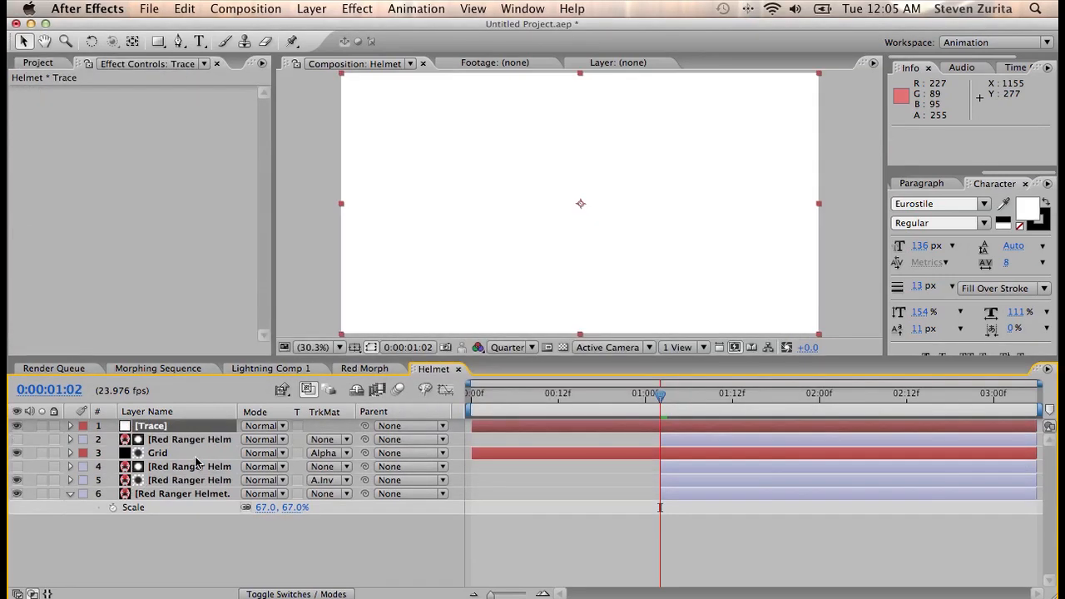
Step: Rename the white-filled helmet layer with the inverted alpha matte as "Outline"
left_click(189, 481)
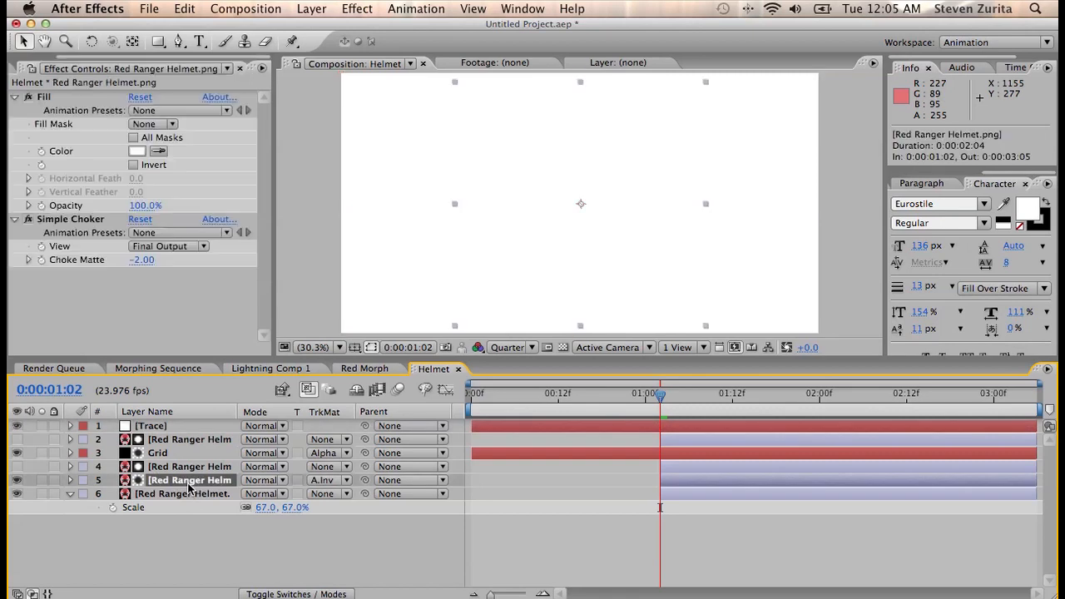
key("Return")
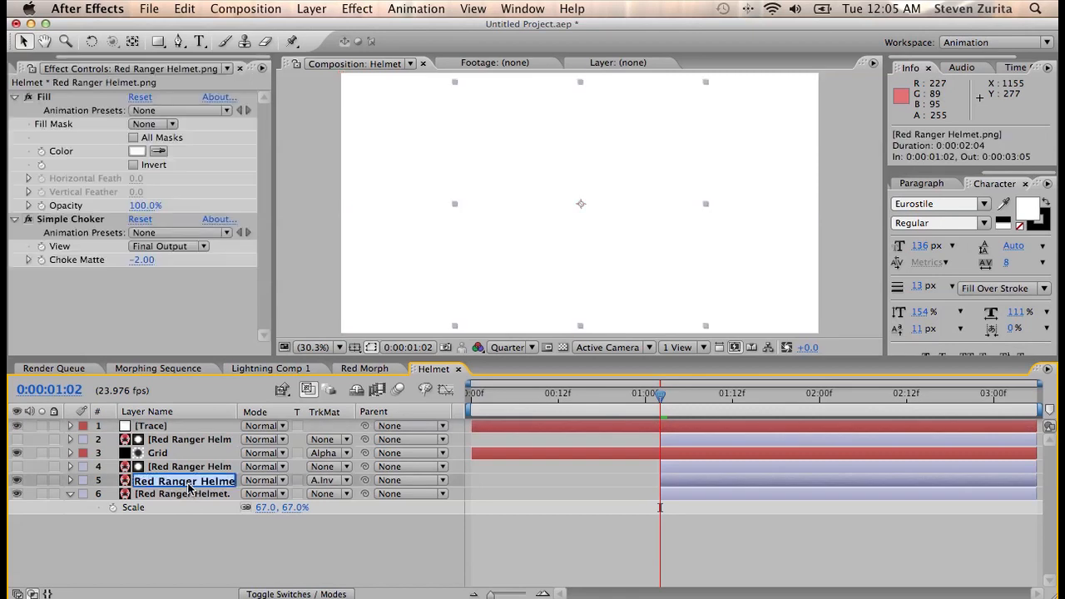
type("Outline")
key("Return")
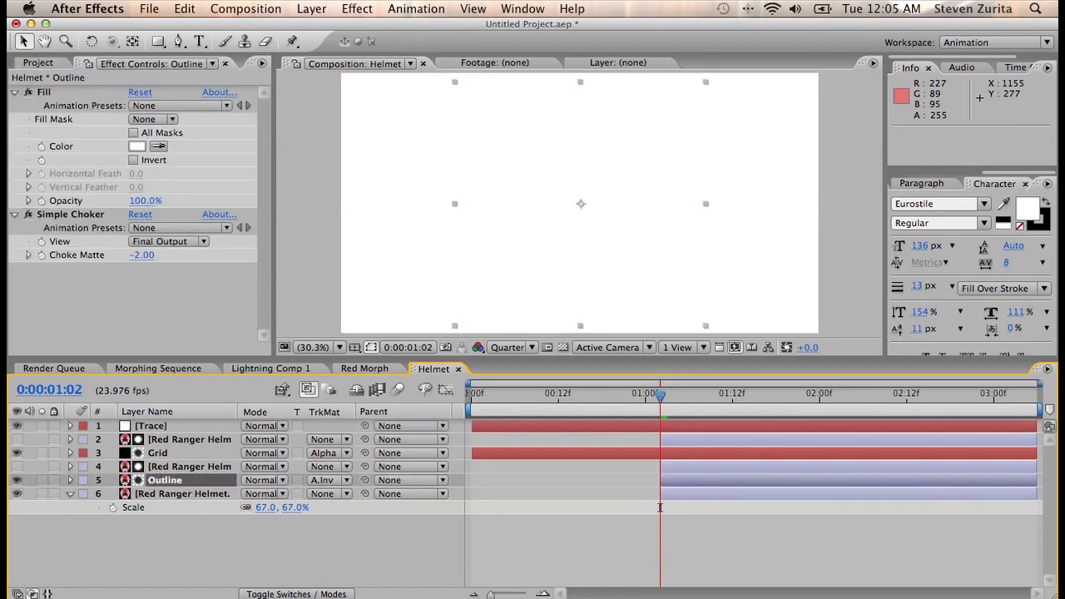
Step: Hide the Trace solid while keeping it selected
left_click(166, 425)
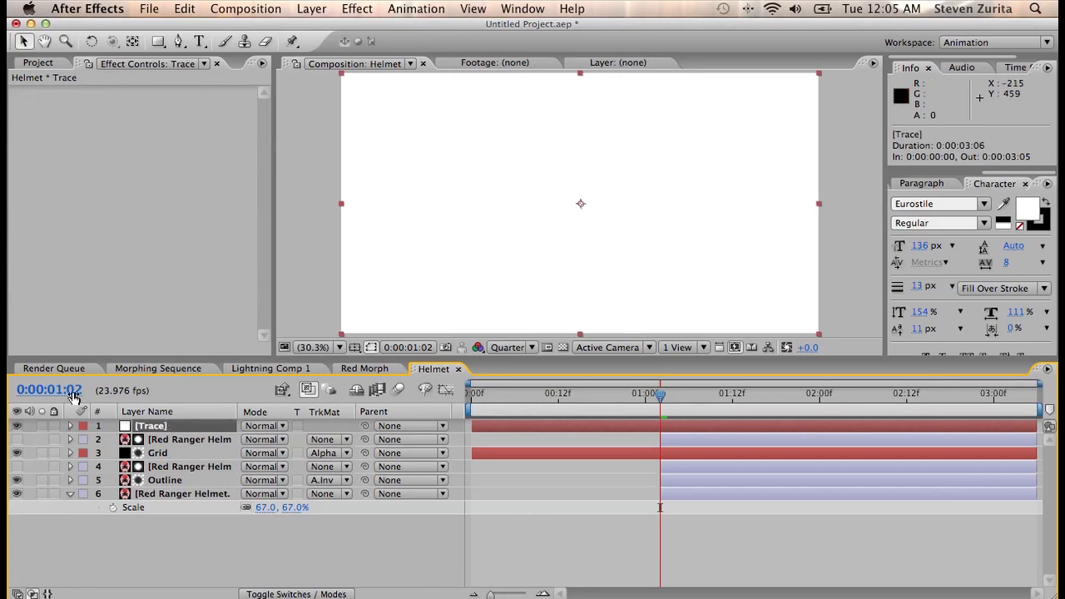
left_click(17, 427)
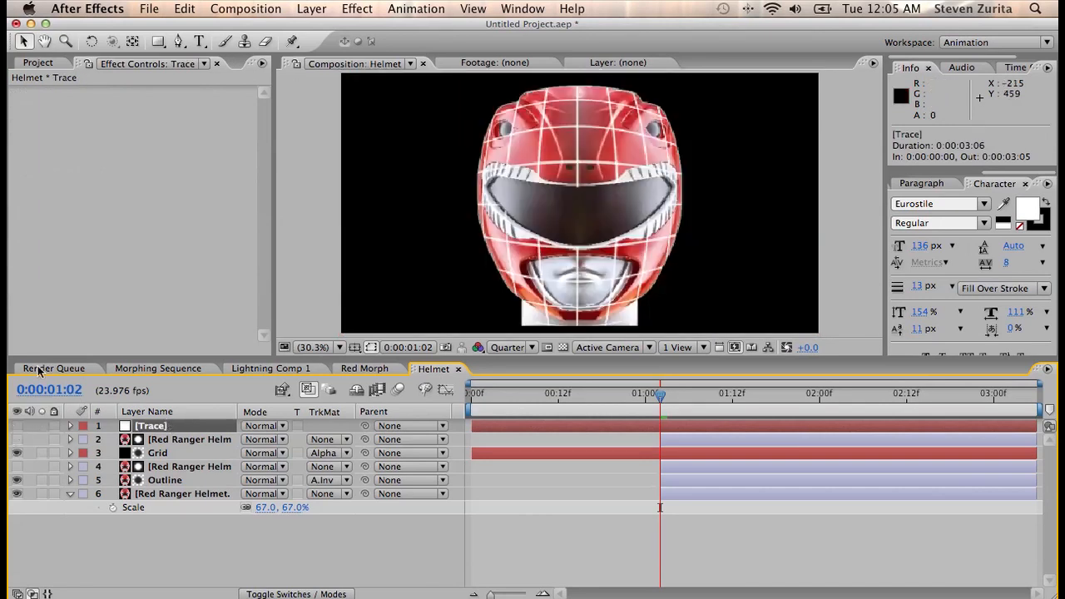
Step: Hide the Grid layer and set the composition preview resolution to Half, with the Pen tool ready for the Trace layer
left_click(180, 42)
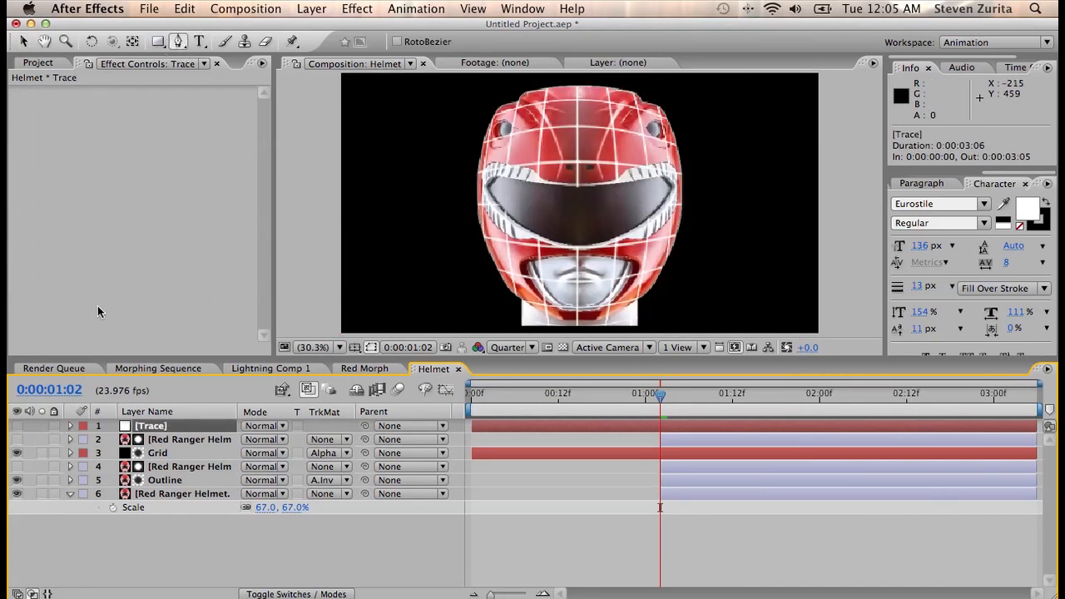
left_click(17, 452)
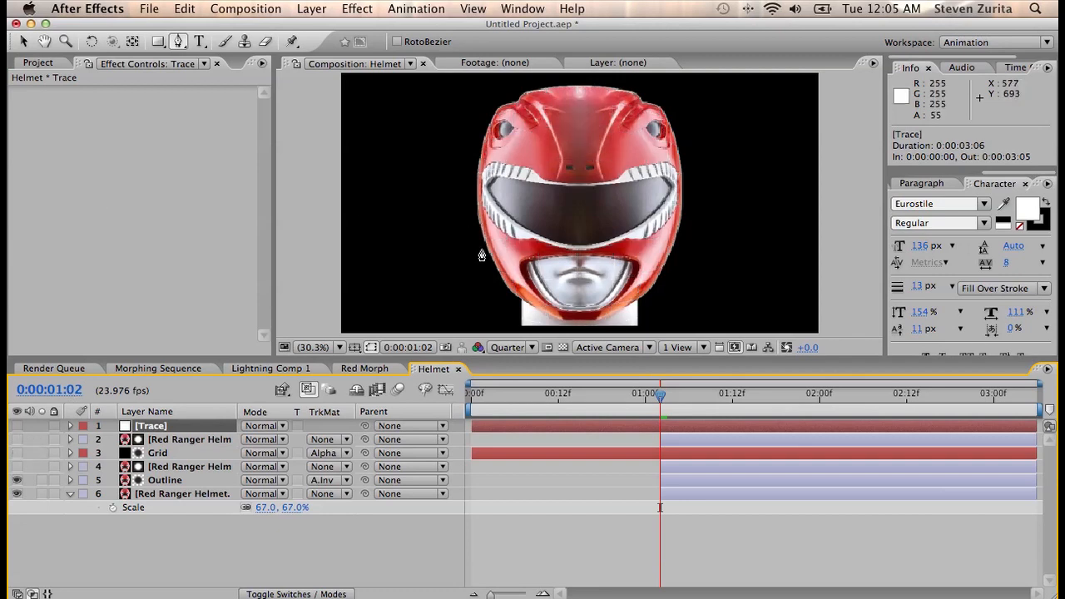
left_click(504, 348)
left_click(517, 376)
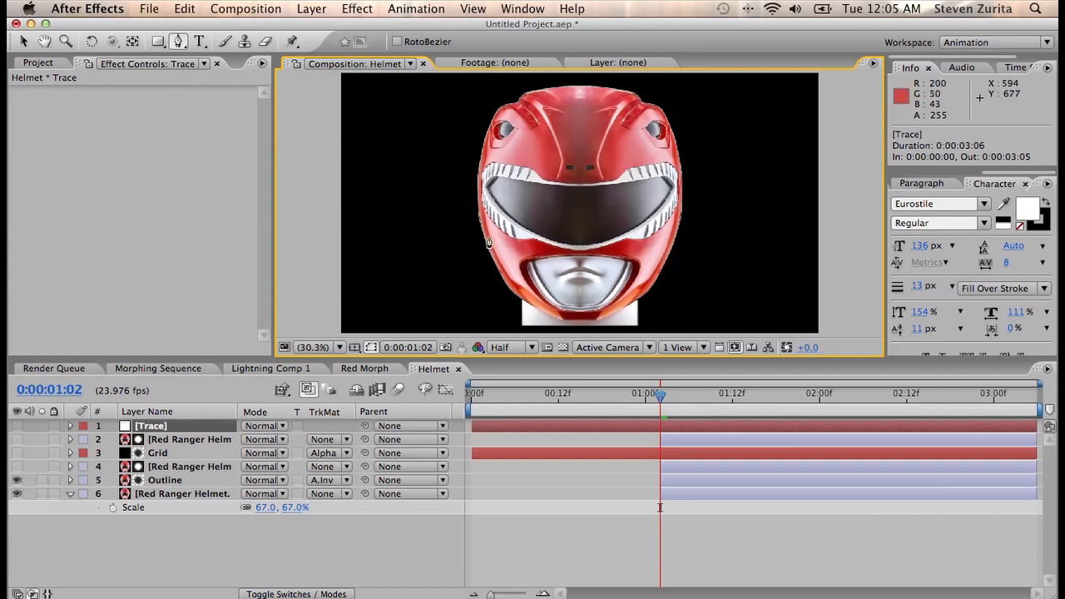
Step: Trace the helmet's left forehead ridge down to the visor edge with an open Pen mask on the Trace layer
left_click(521, 98)
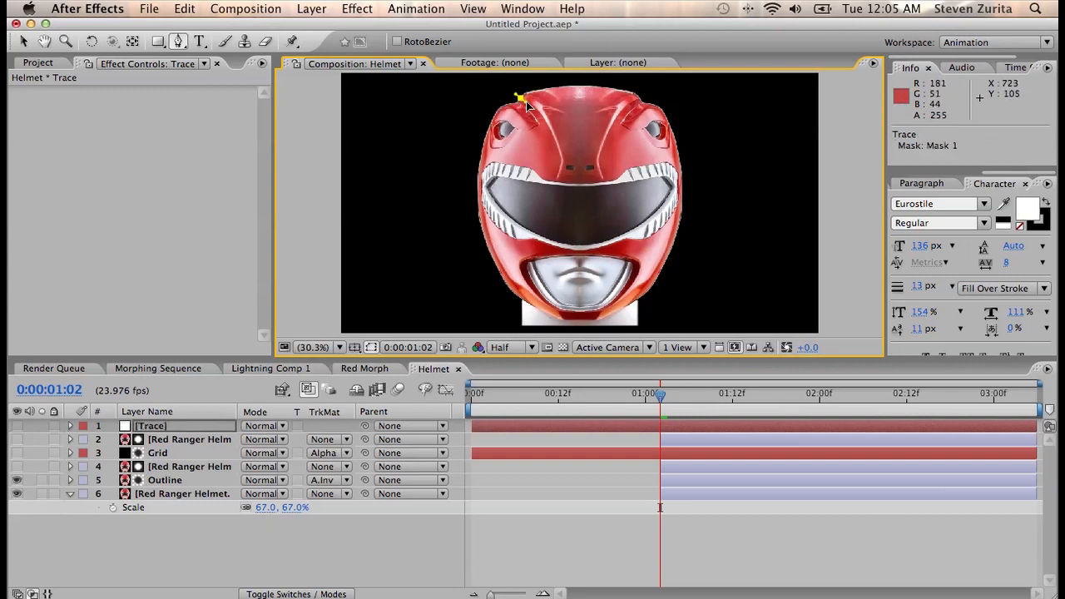
left_click_drag(551, 132, 563, 162)
left_click(558, 179)
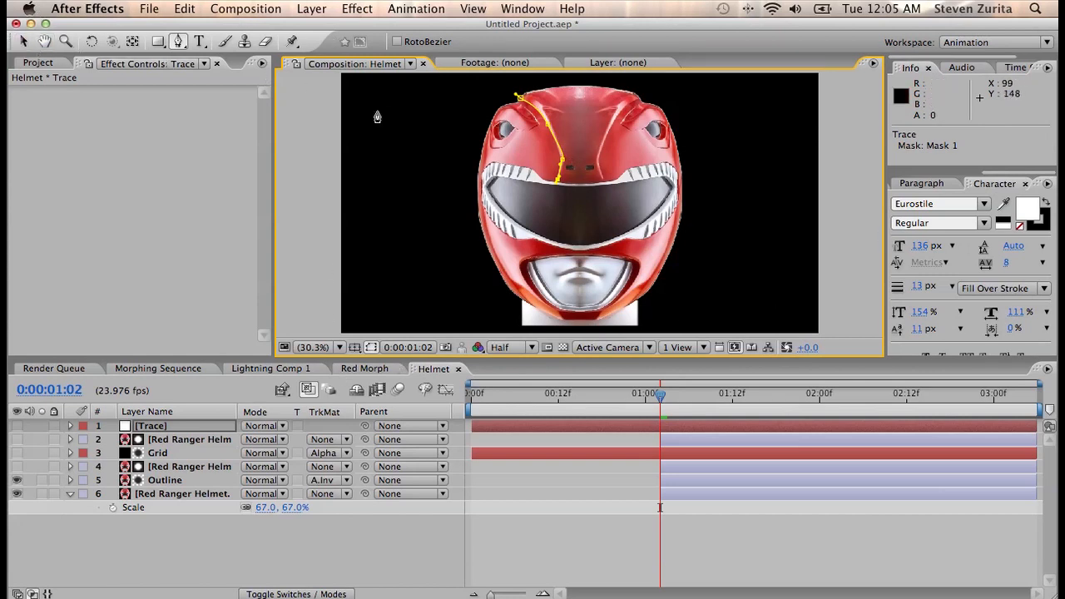
left_click(27, 46)
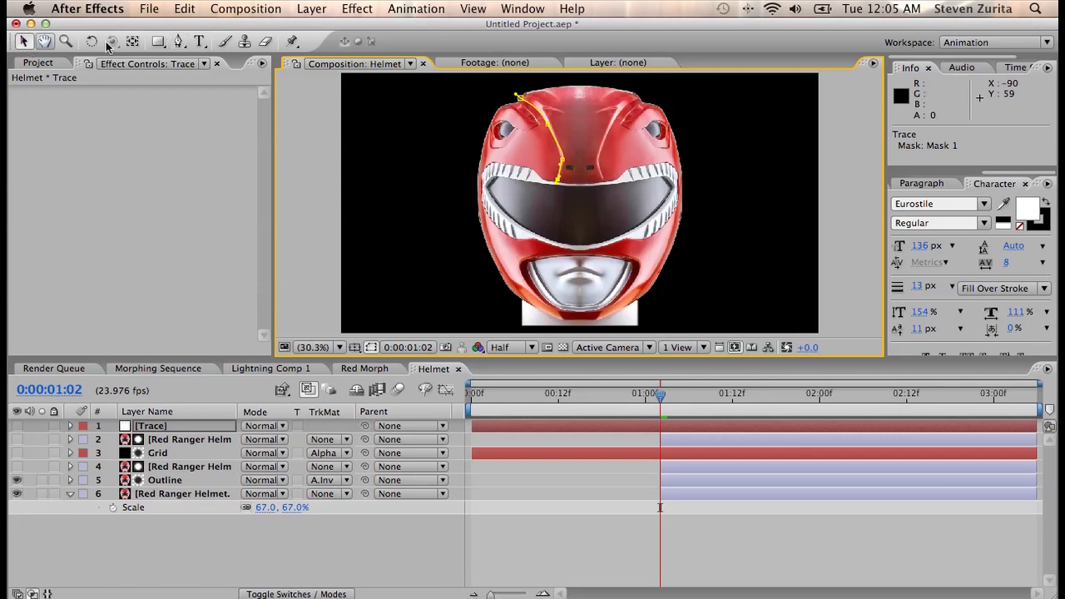
left_click(177, 46)
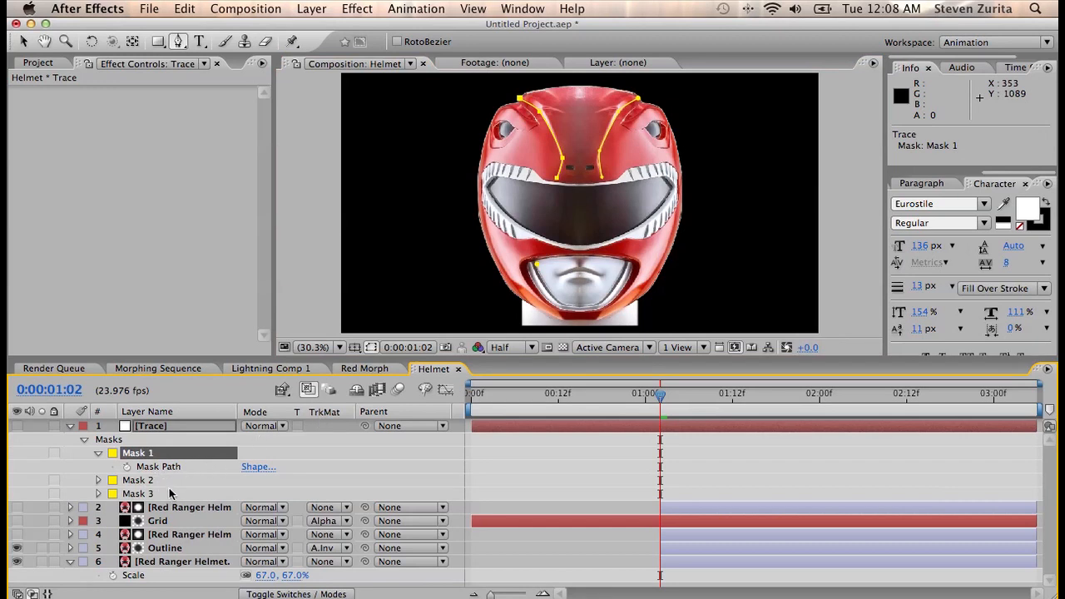
Step: Delete the stray Mask 3 at the mouthpiece corner from the Trace layer
left_click(163, 491)
left_click(156, 479)
left_click(155, 493)
key("Delete")
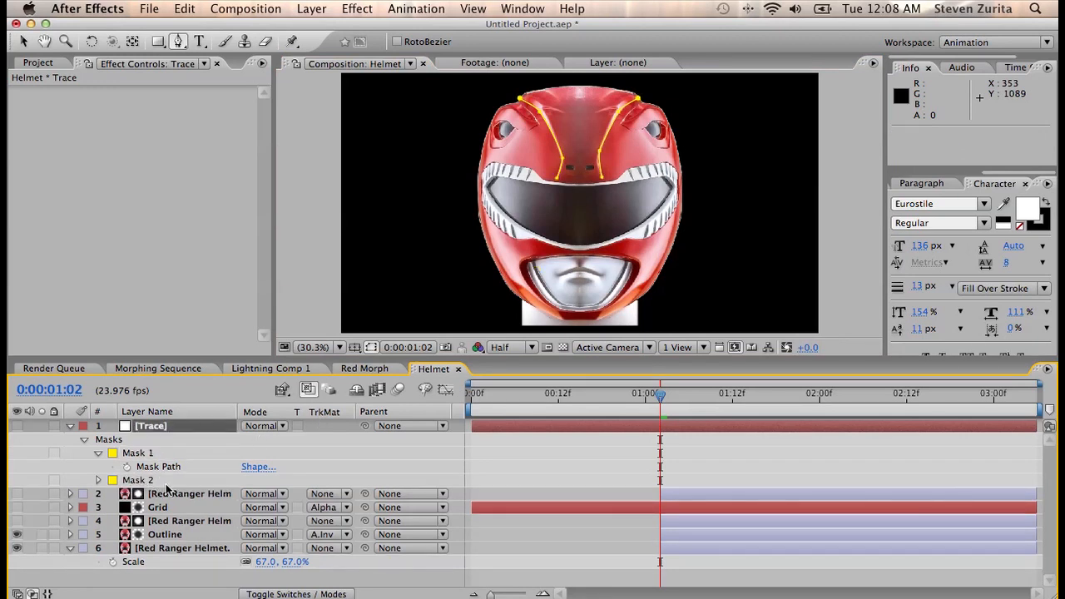
Step: Trace the outline of the helmet's silver mouthpiece with a curved Pen mask on the Trace layer
left_click(533, 265)
left_click(579, 257)
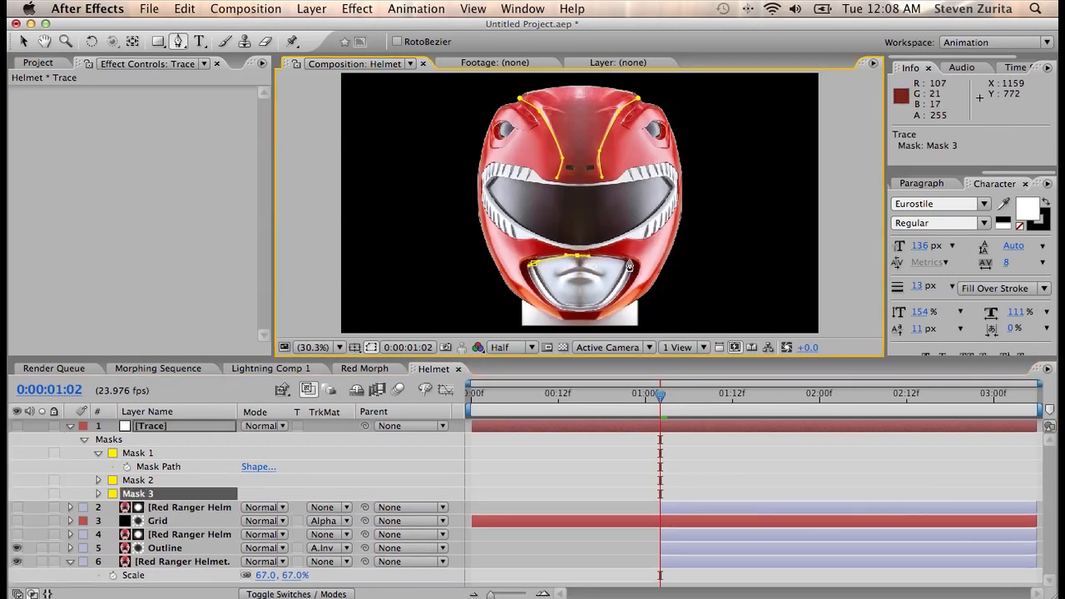
left_click(630, 264)
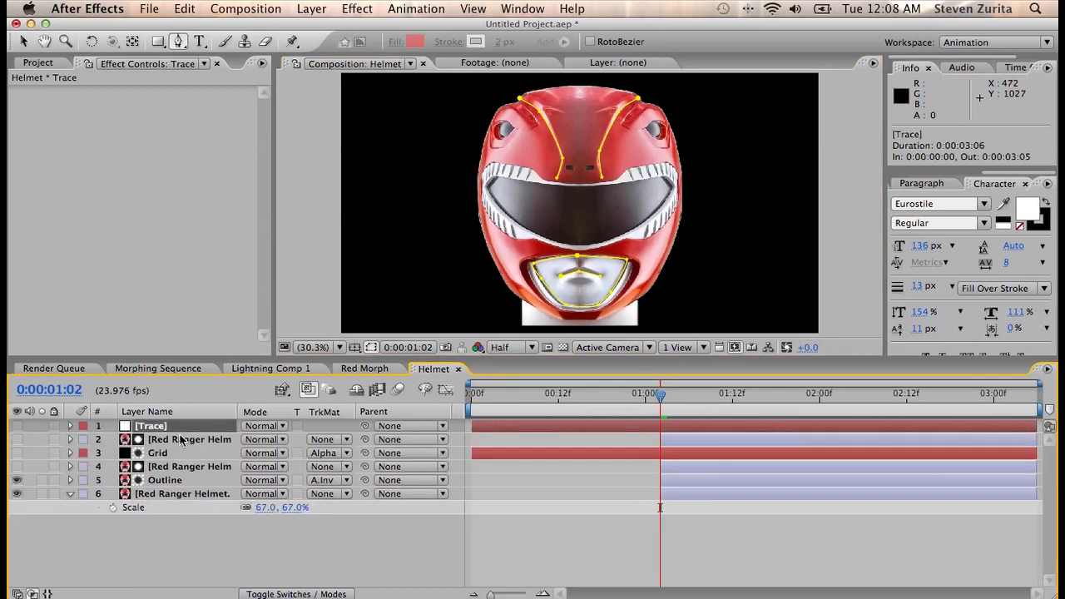
Step: Duplicate the Trace layer and rename the copy "Shapes"
key("super+d")
key("Return")
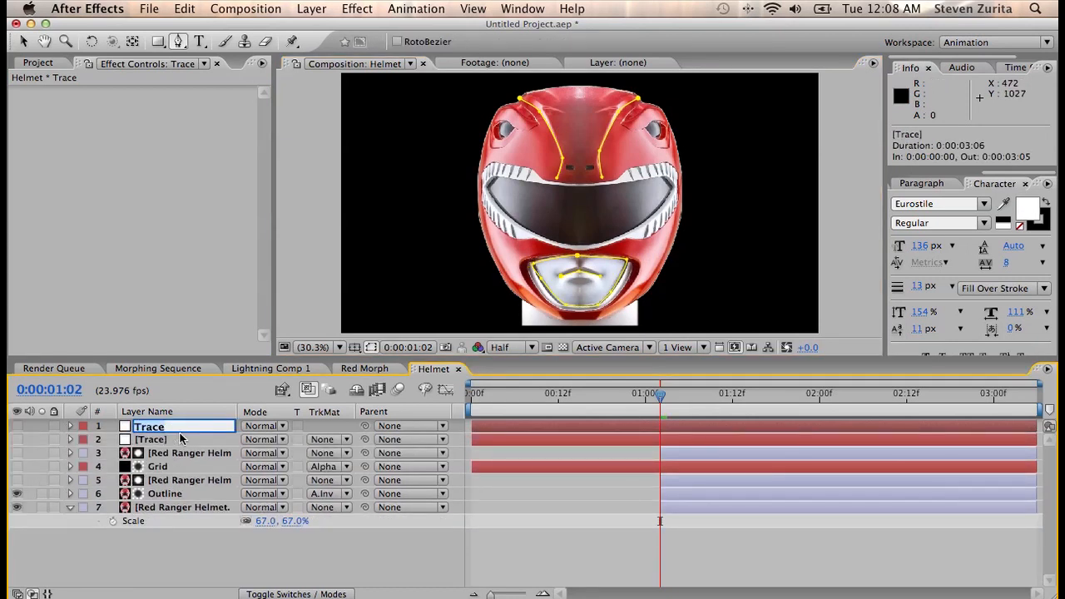
type("Shapes")
key("Return")
Step: Delete all four masks from the Shapes layer
key("m")
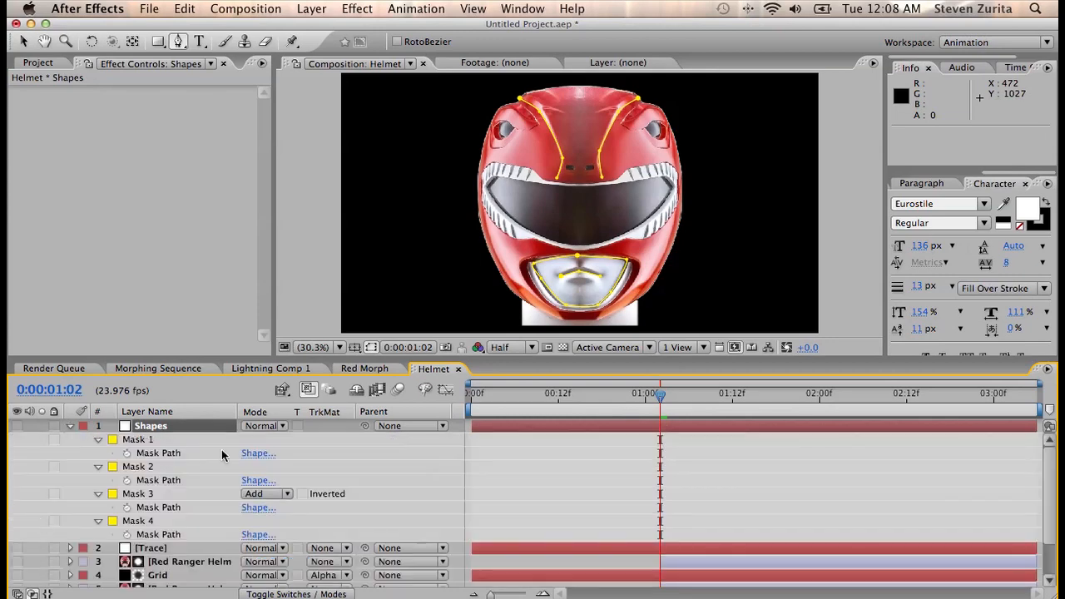
left_click(154, 441)
left_click(140, 523, "shift")
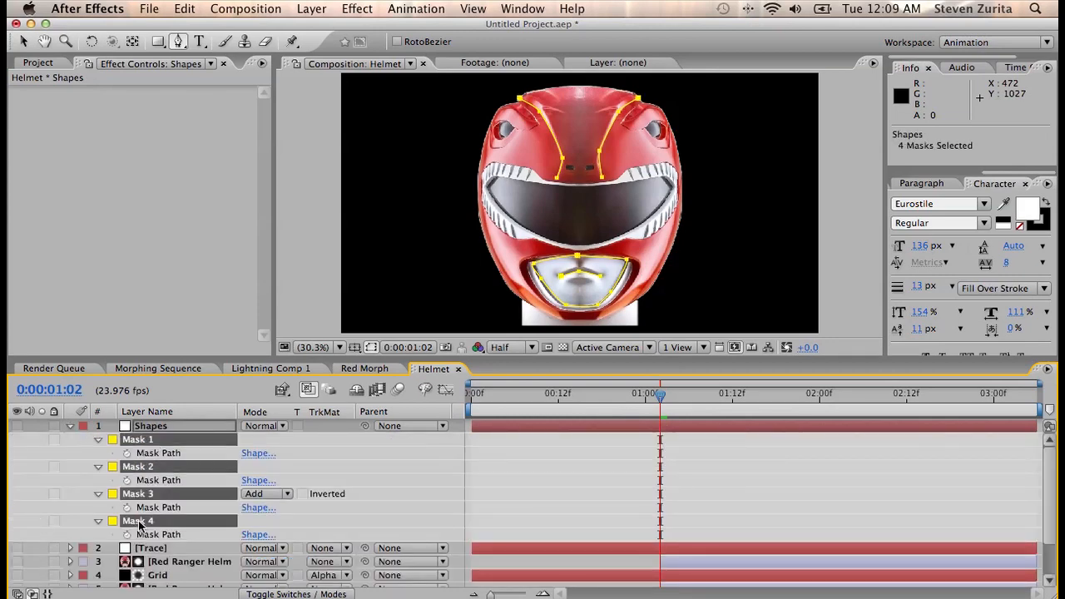
key("Delete")
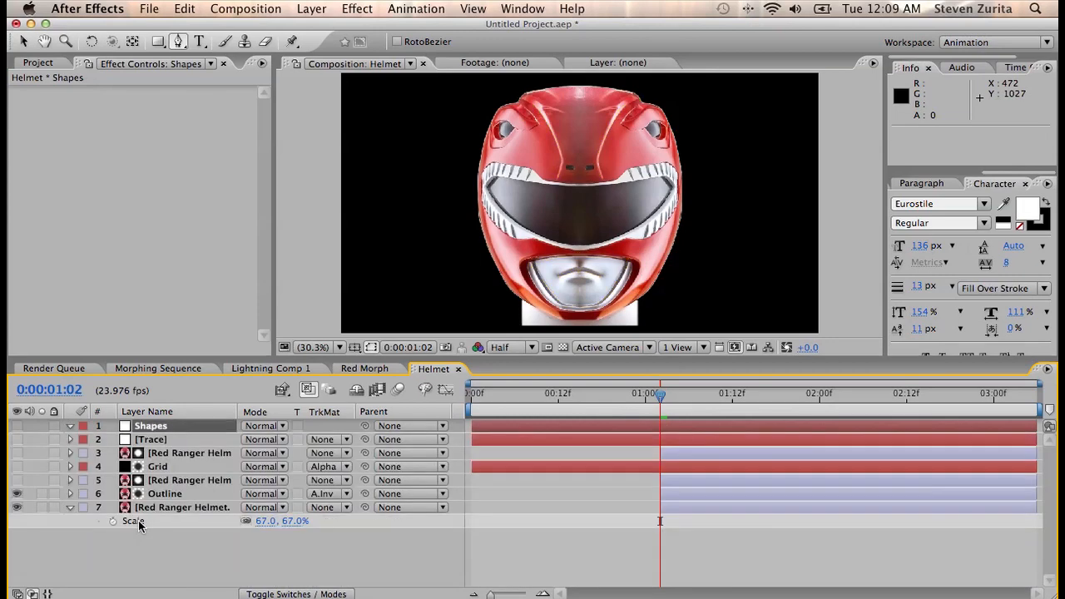
Step: Draw closed Pen masks around the two dinosaur eyes of the helmet on the Shapes layer
left_click(506, 128)
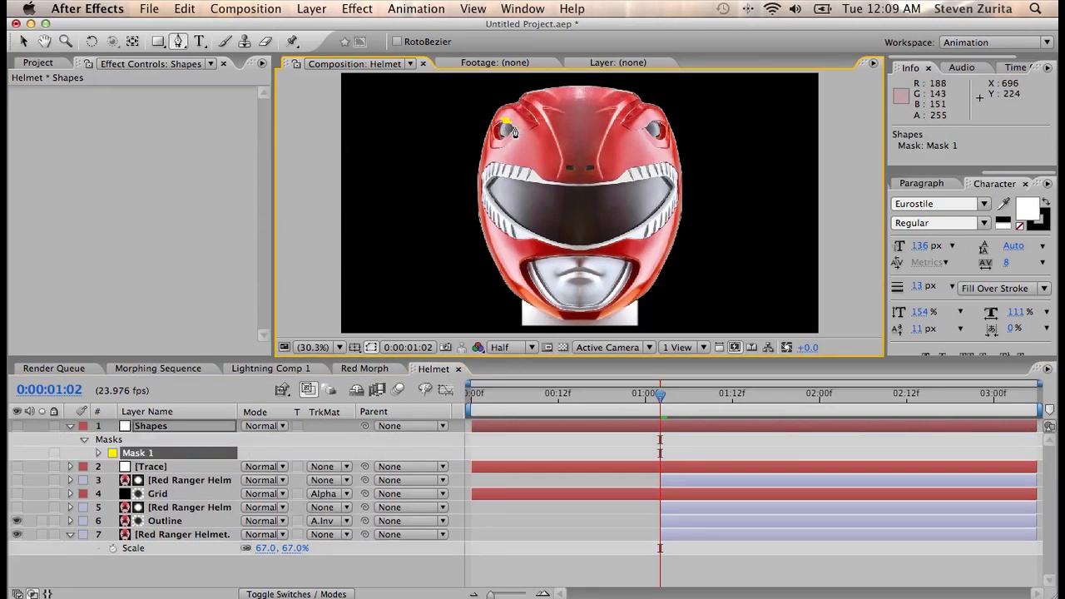
left_click_drag(506, 137, 501, 139)
left_click(506, 127)
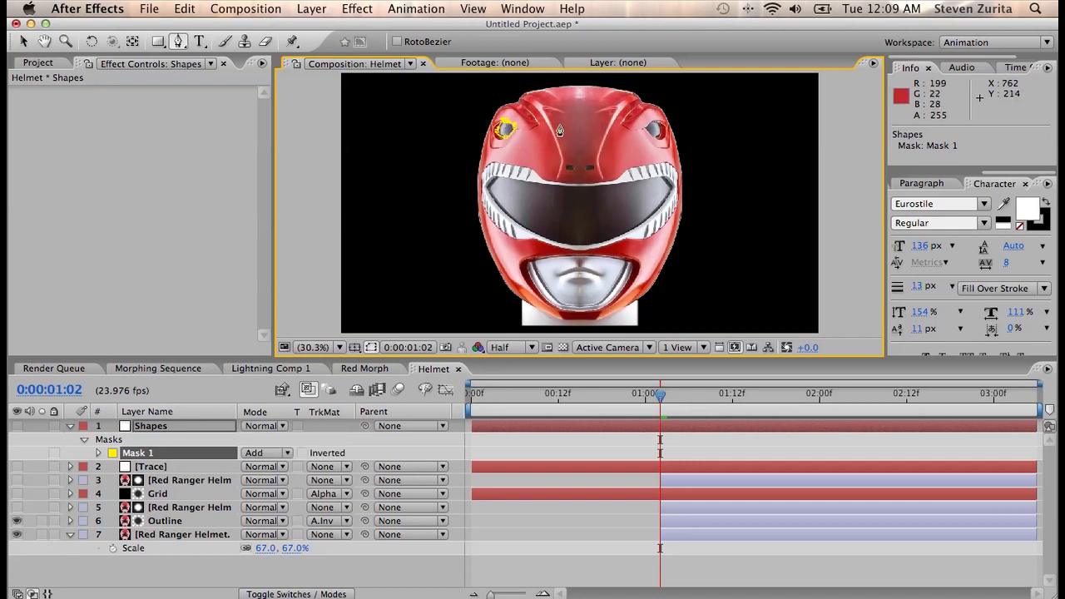
left_click(656, 128)
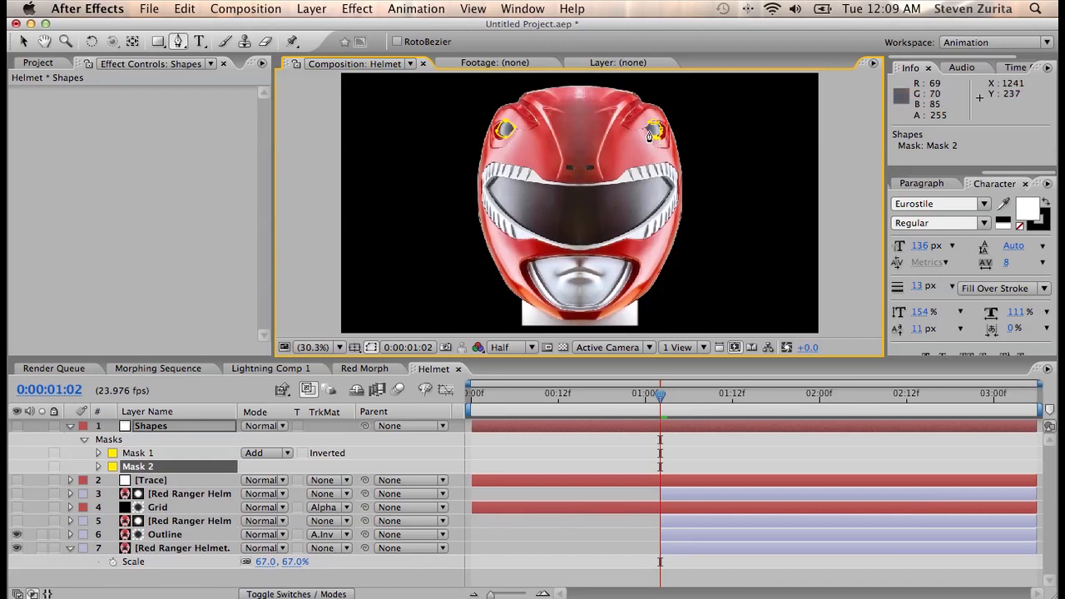
left_click(655, 127)
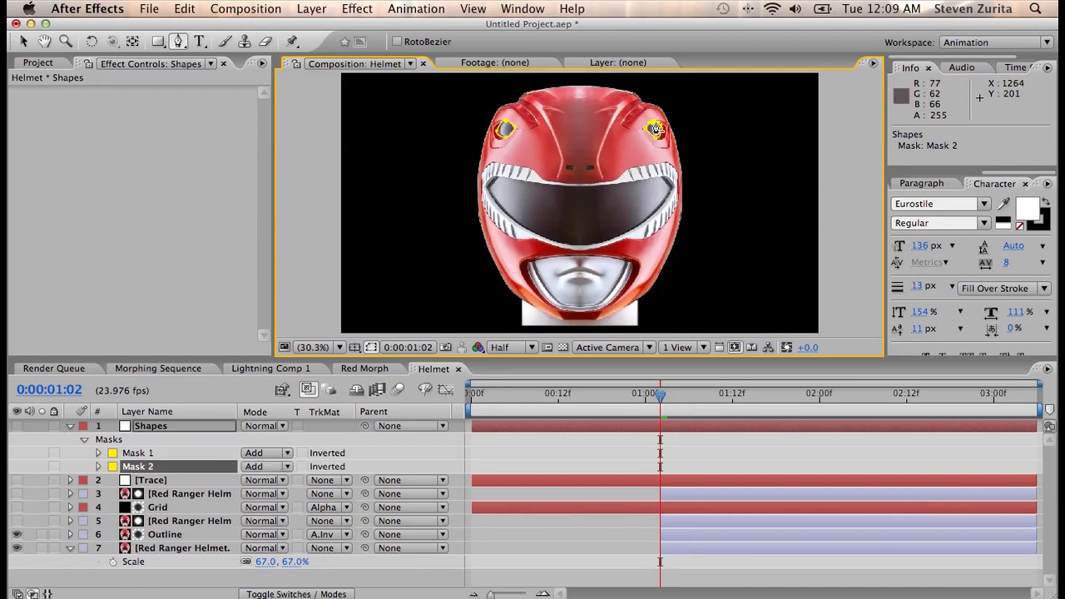
Step: Draw closed Pen masks around the two nostrils above the visor and make the Shapes layer visible
left_click(585, 170)
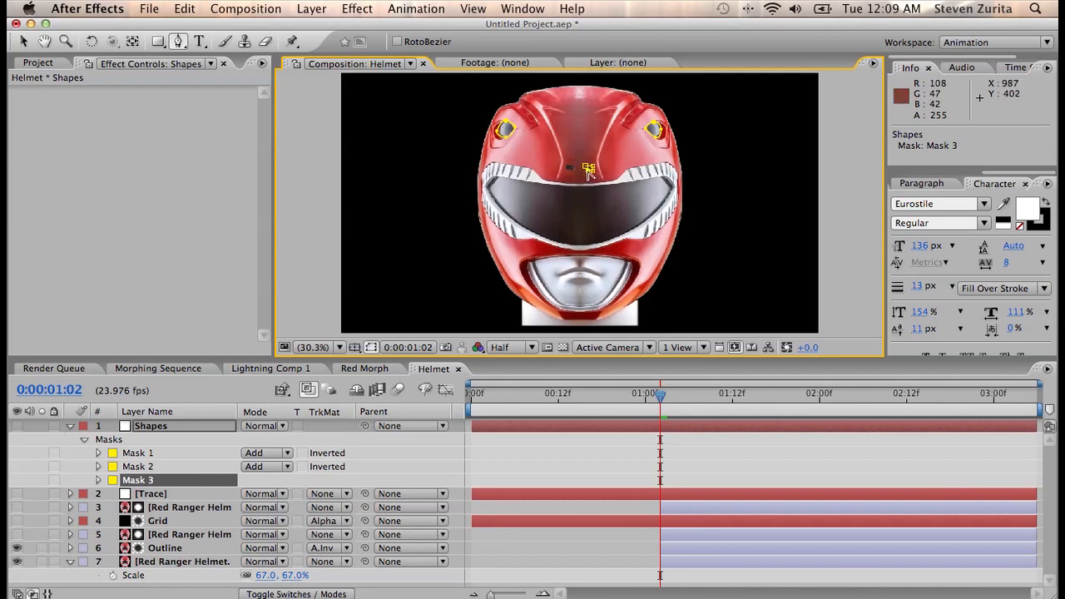
left_click(586, 166)
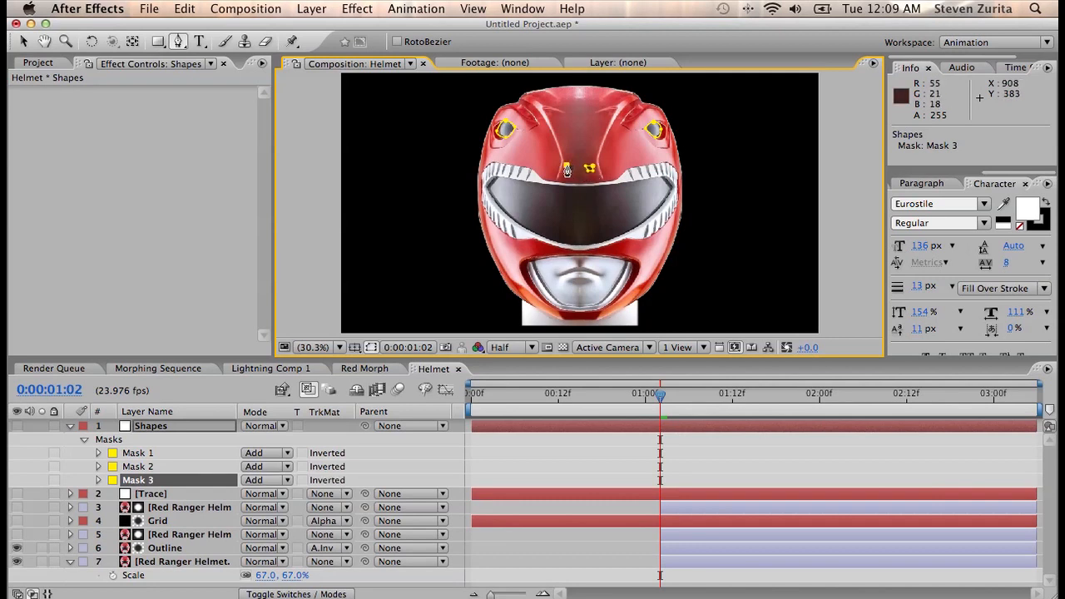
left_click(566, 169)
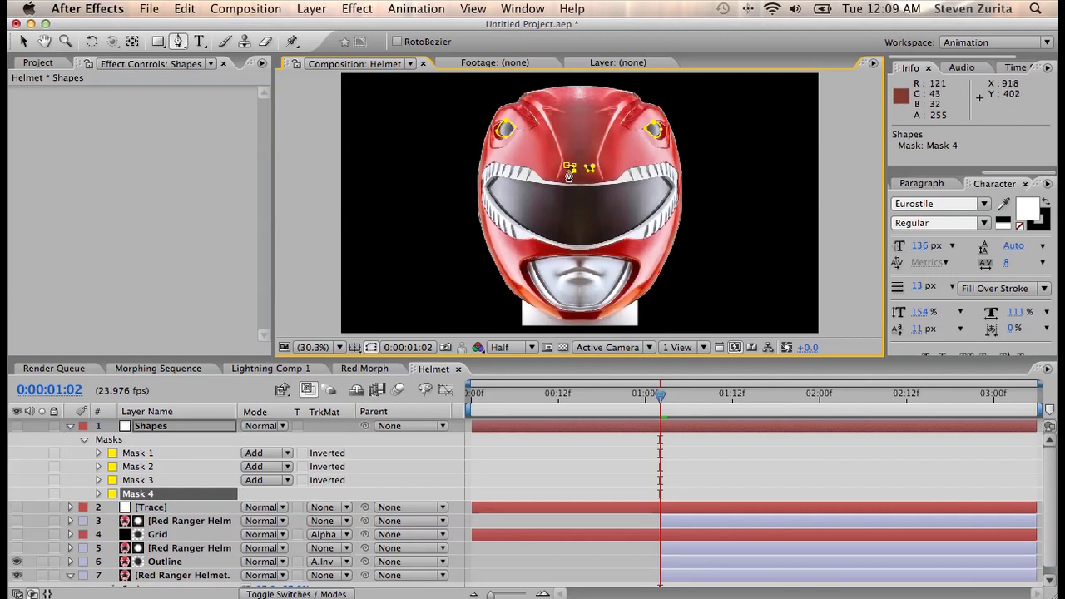
left_click(567, 169)
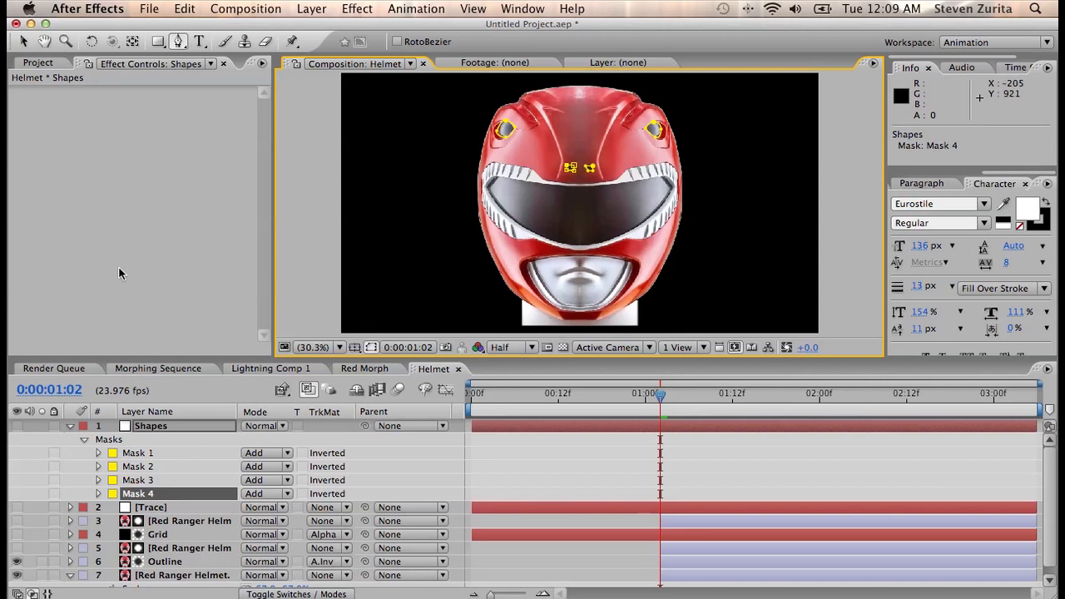
left_click(16, 425)
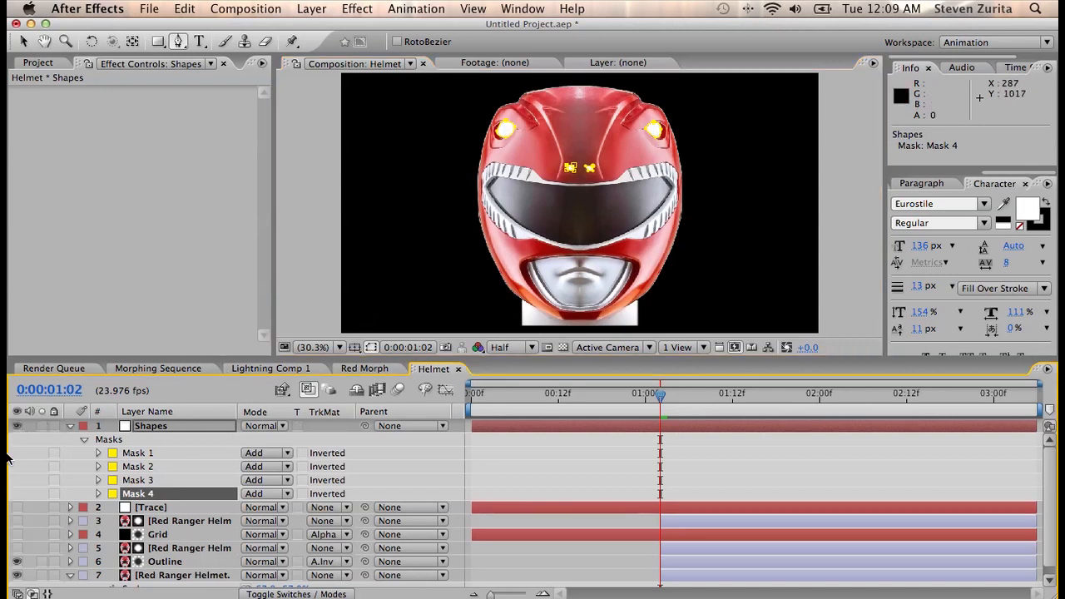
Step: Show the Trace layer and apply the Stroke effect to it with All Masks enabled
left_click(16, 508)
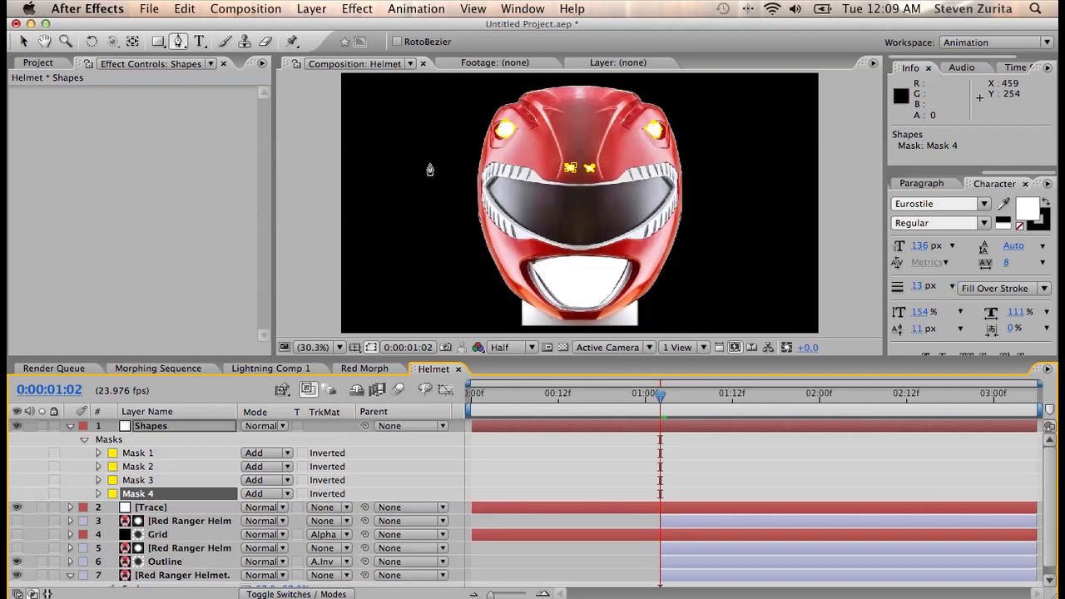
left_click(170, 507)
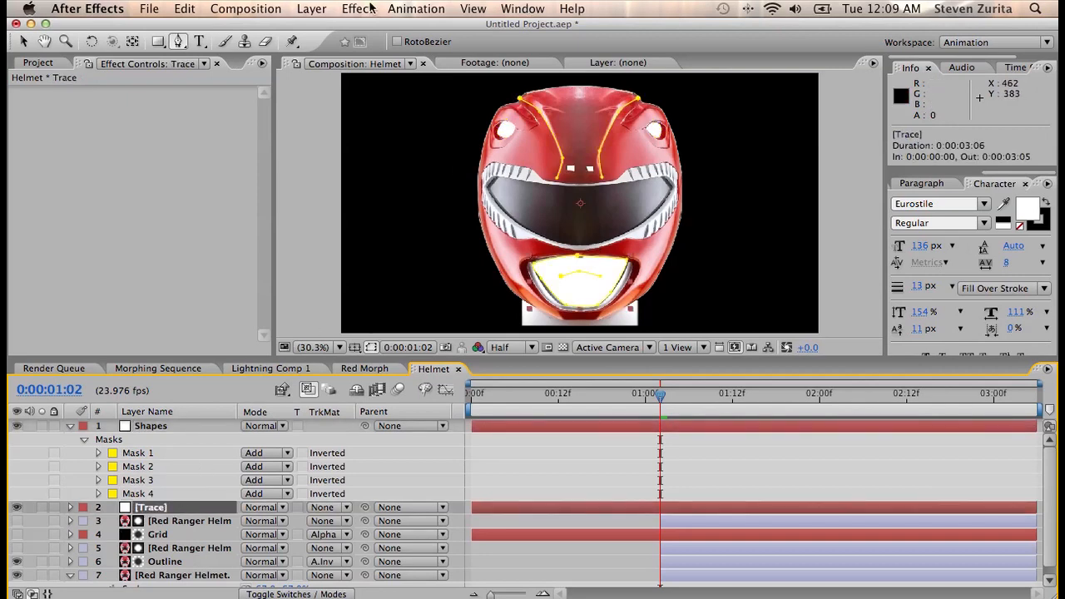
left_click(371, 8)
mouse_move(408, 197)
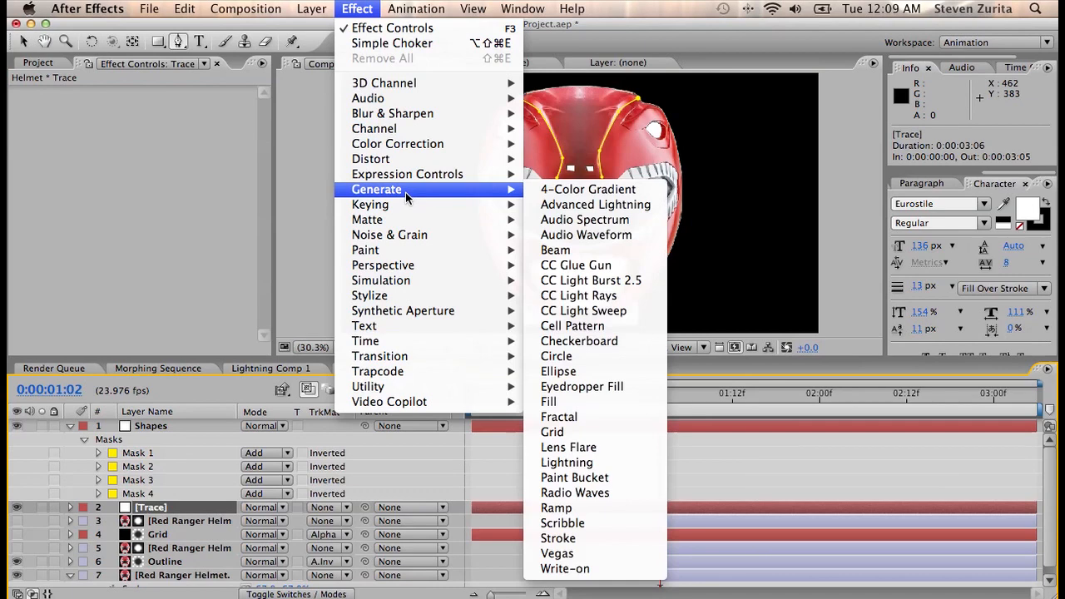
left_click(560, 537)
key("v")
left_click(156, 119)
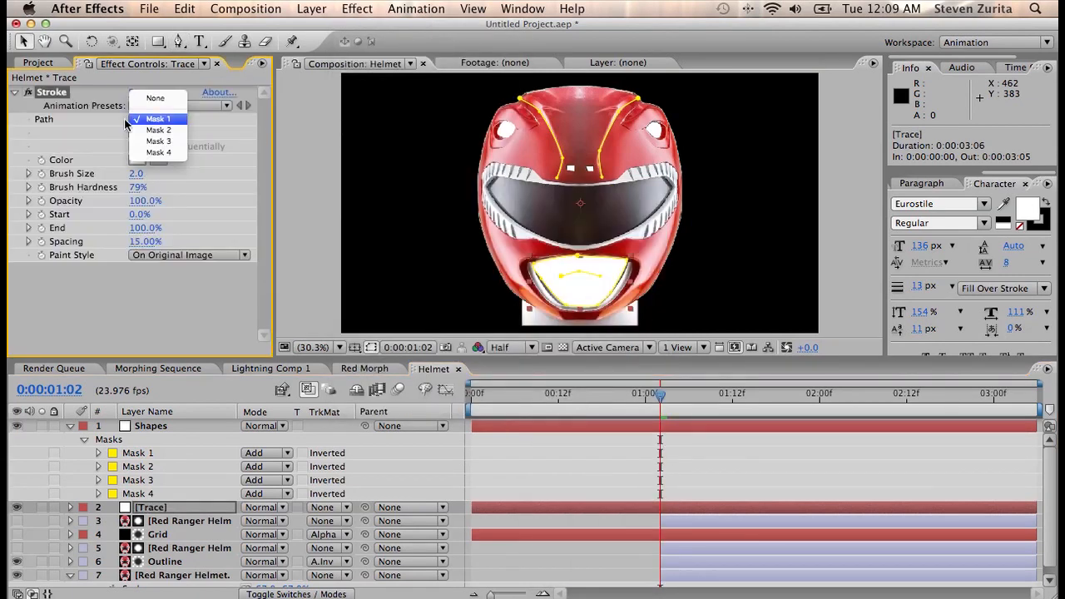
left_click(104, 122)
left_click(134, 133)
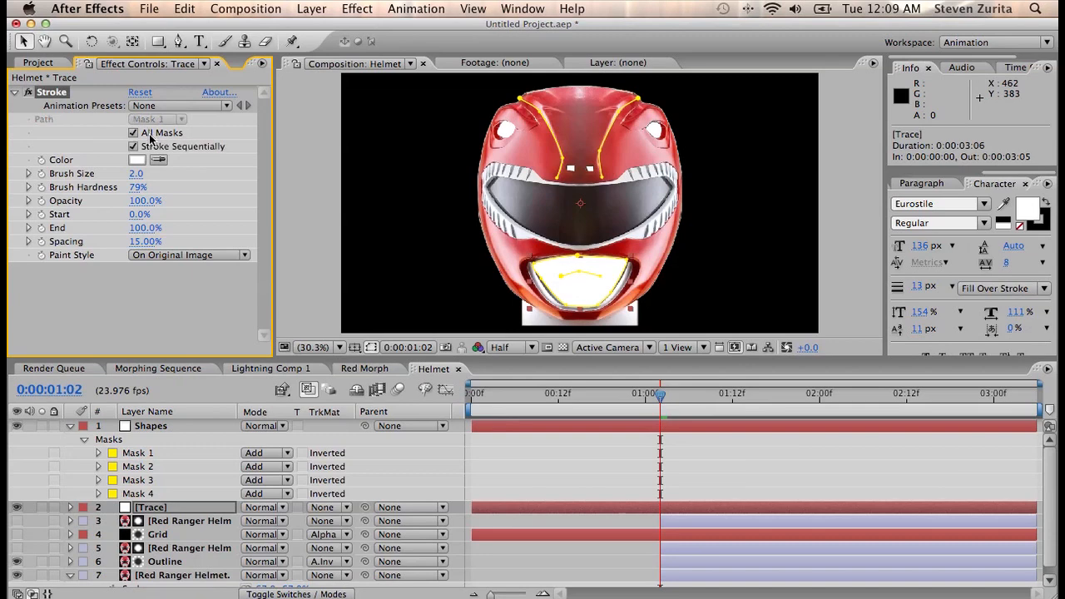
Step: Set the Stroke to paint On Transparent with Brush Hardness 100% and Brush Size 5.0, and check the Trace layer in solo
left_click(151, 256)
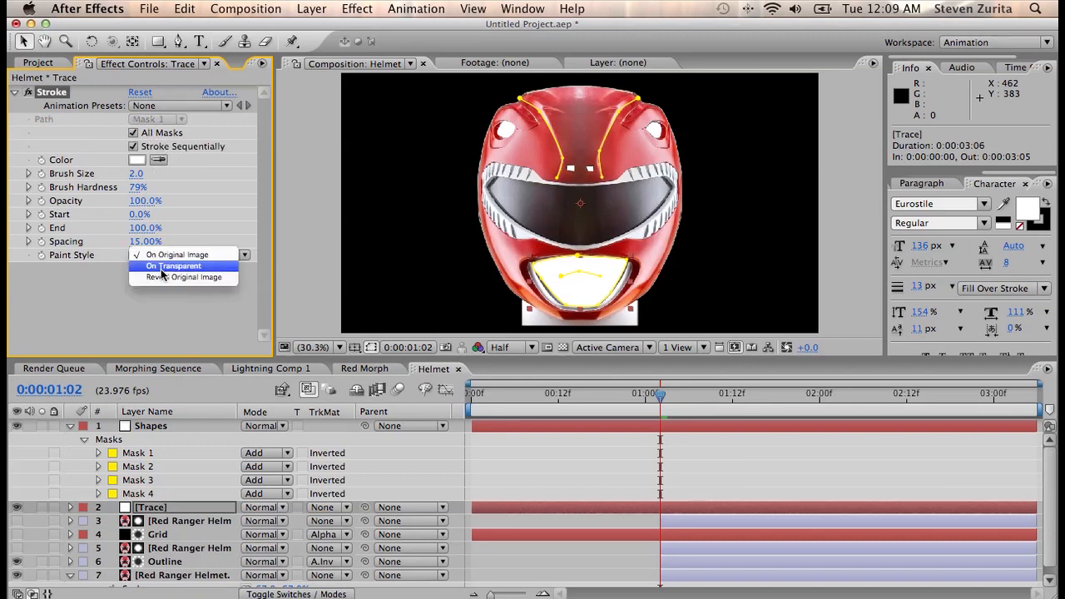
left_click(166, 267)
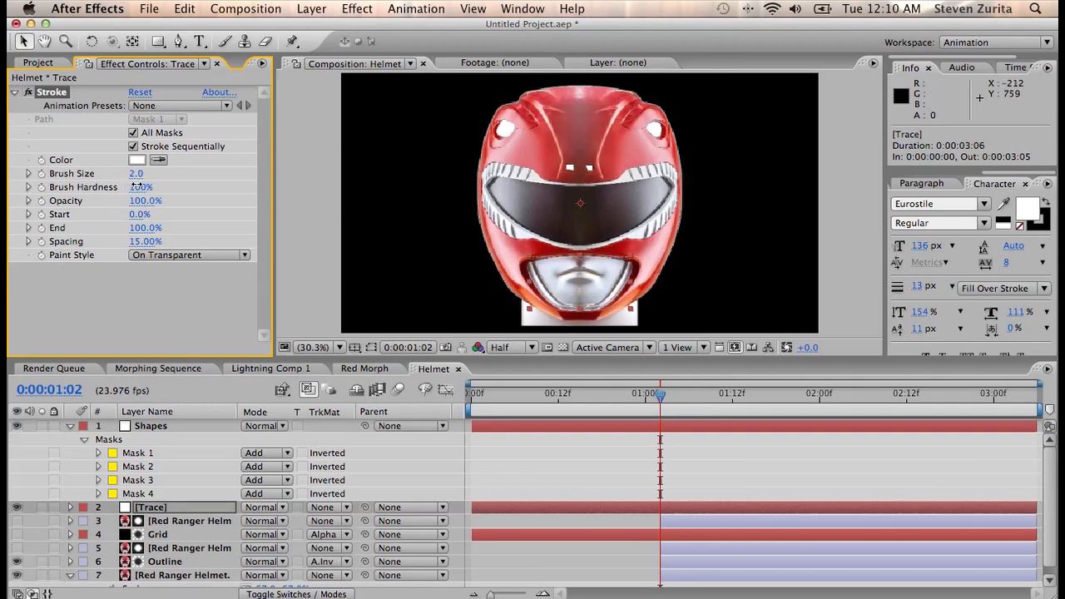
left_click_drag(142, 184, 160, 184)
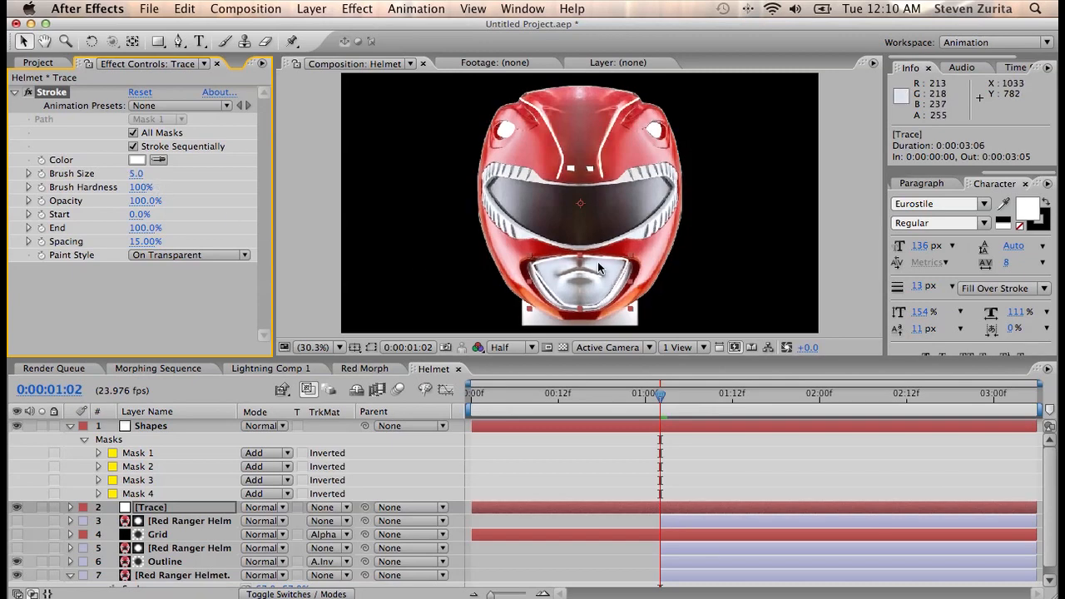
left_click(42, 508)
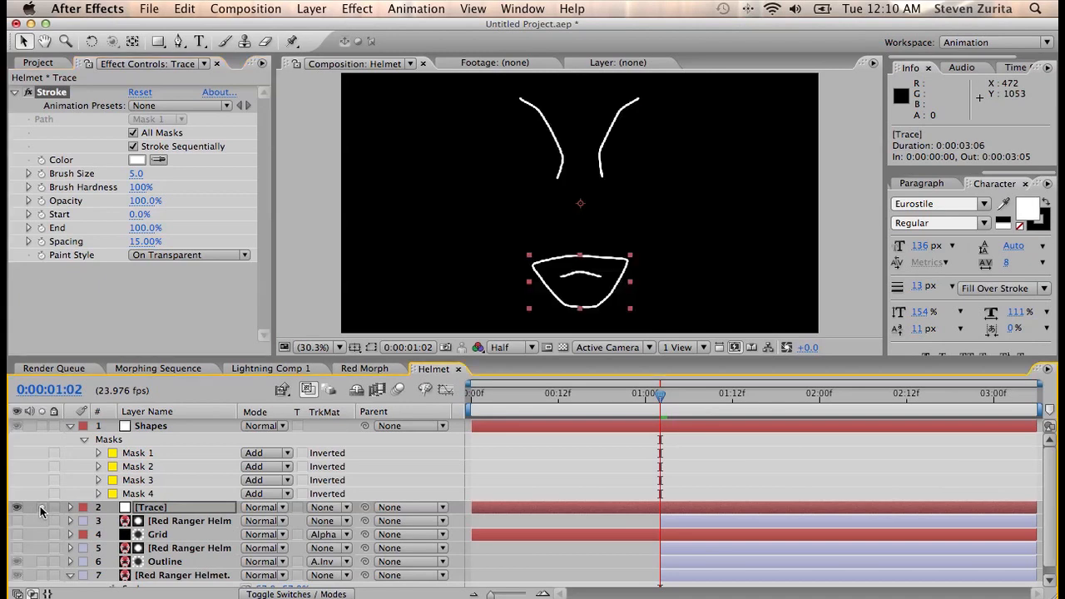
left_click(42, 507)
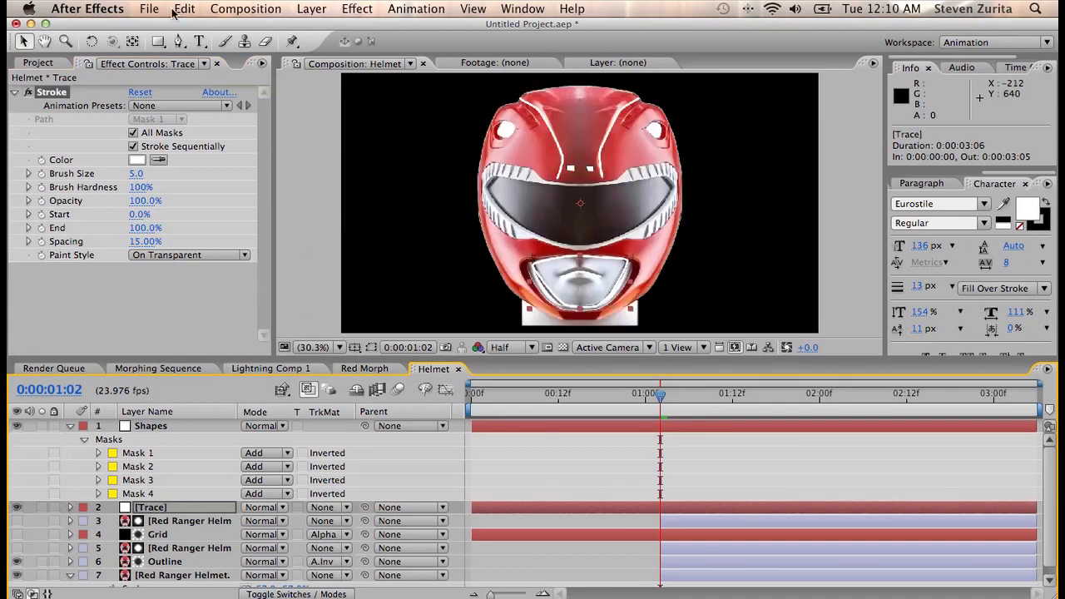
Step: Draw a closed Pen mask around the helmet's visor on the Trace layer
left_click(177, 42)
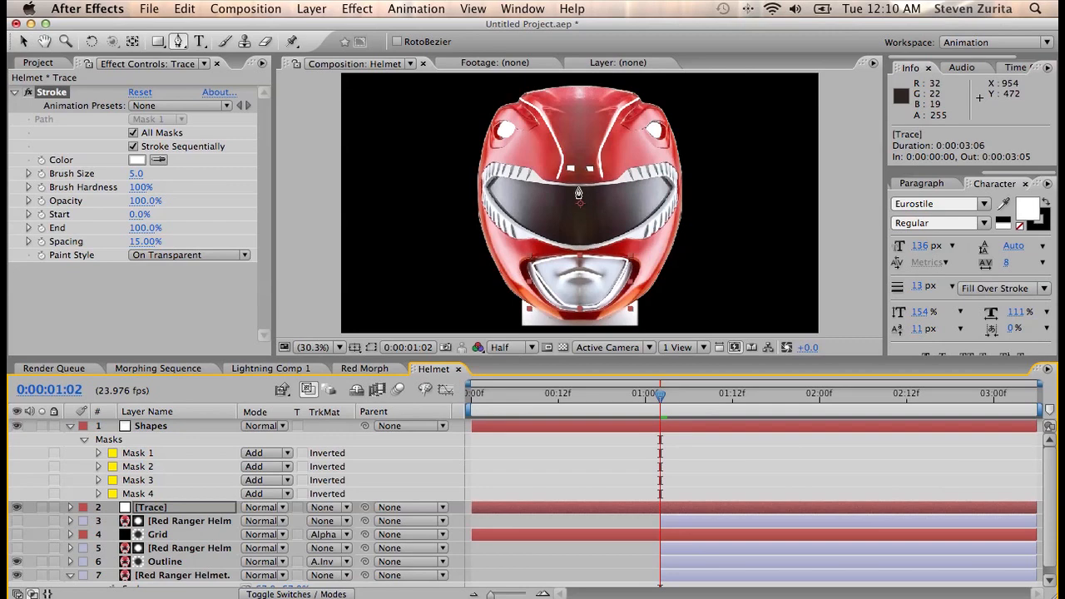
left_click(577, 188)
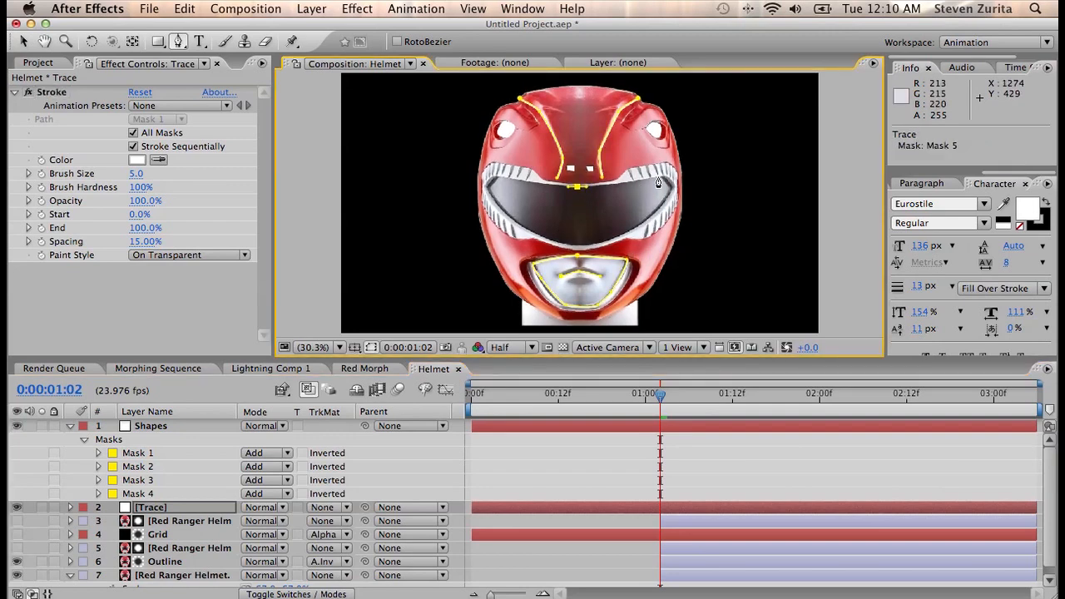
Step: Solo the Trace, Shapes, Grid and Outline layers together to check the combined line art, and collapse the Shapes layer
left_click(42, 507)
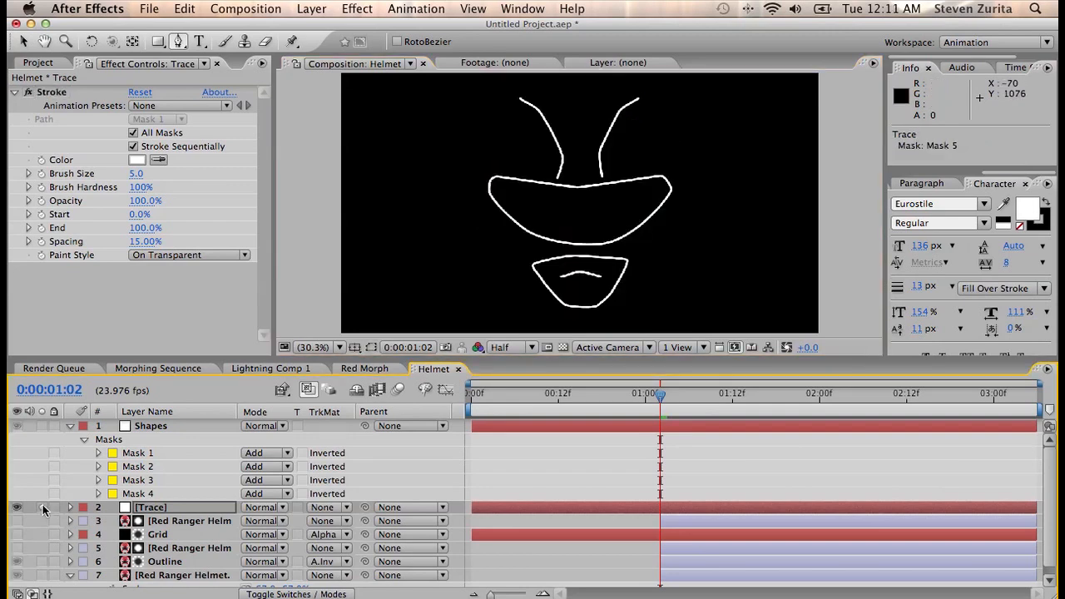
left_click(43, 426)
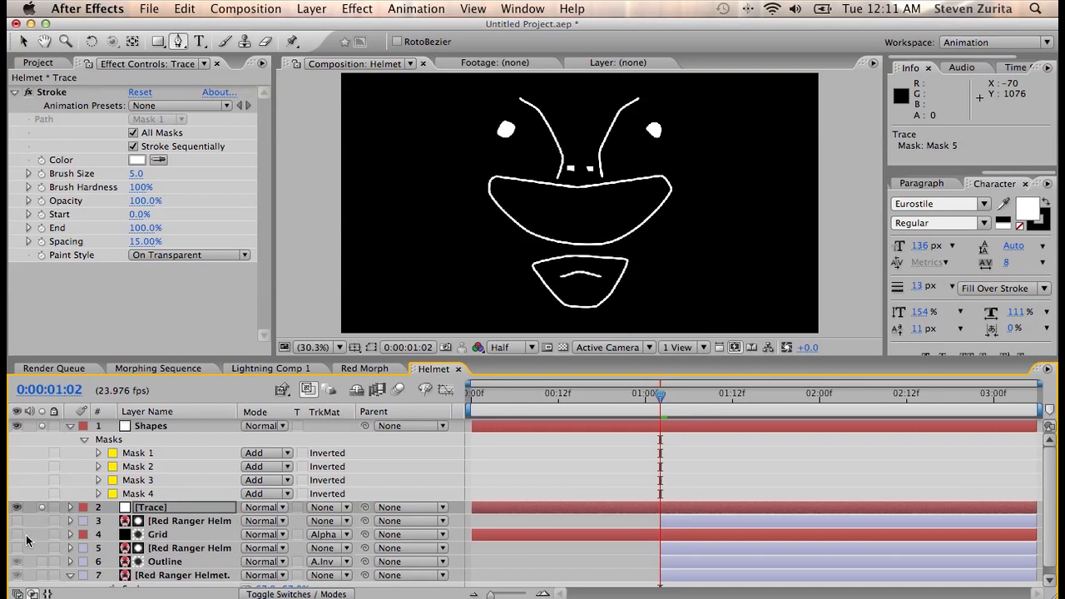
left_click(43, 534)
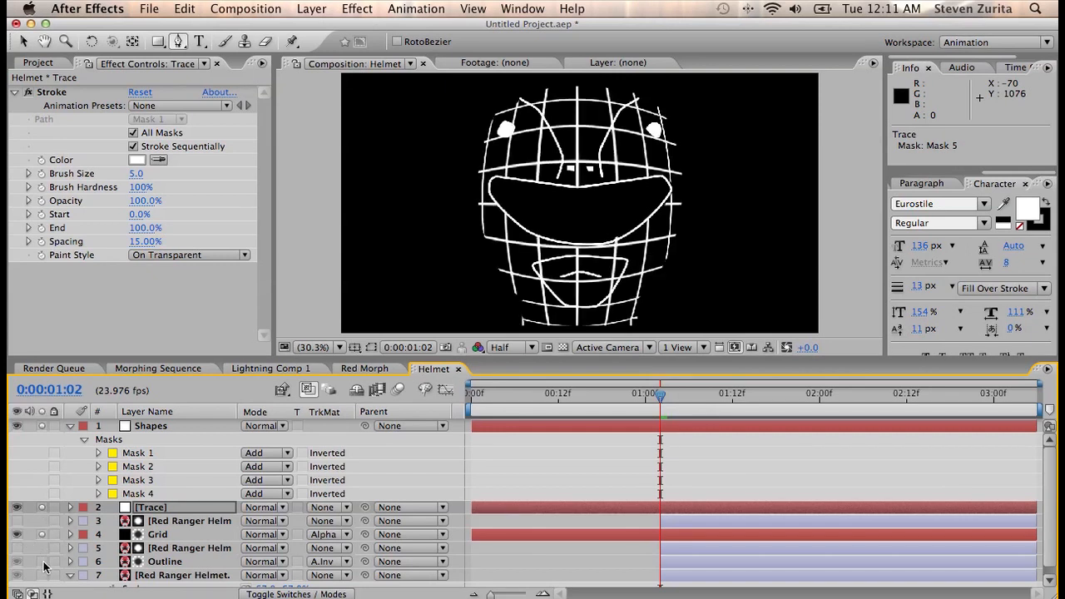
left_click(42, 563)
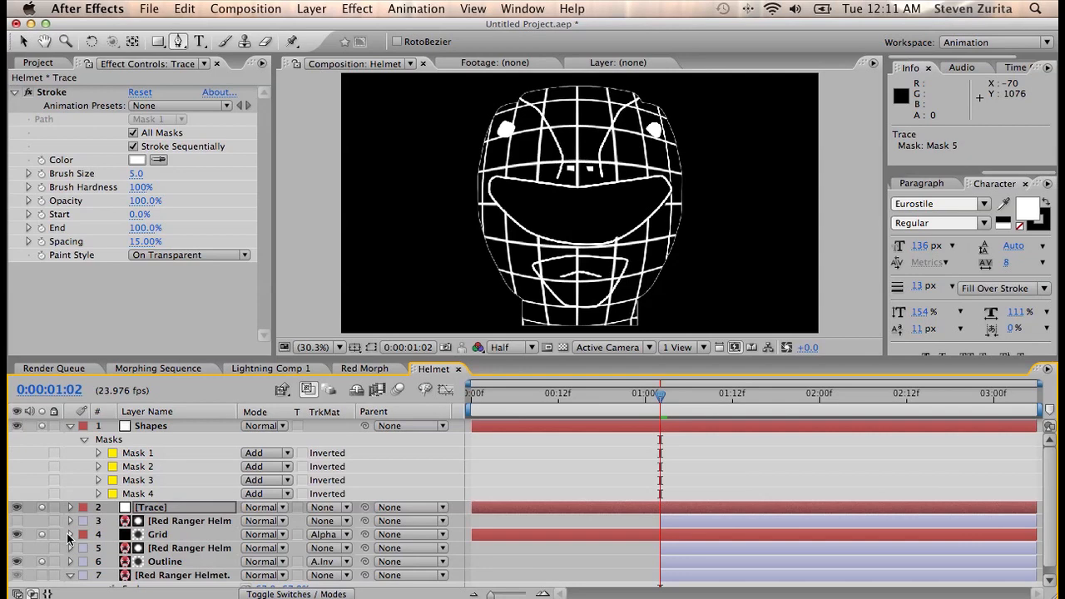
left_click(70, 426)
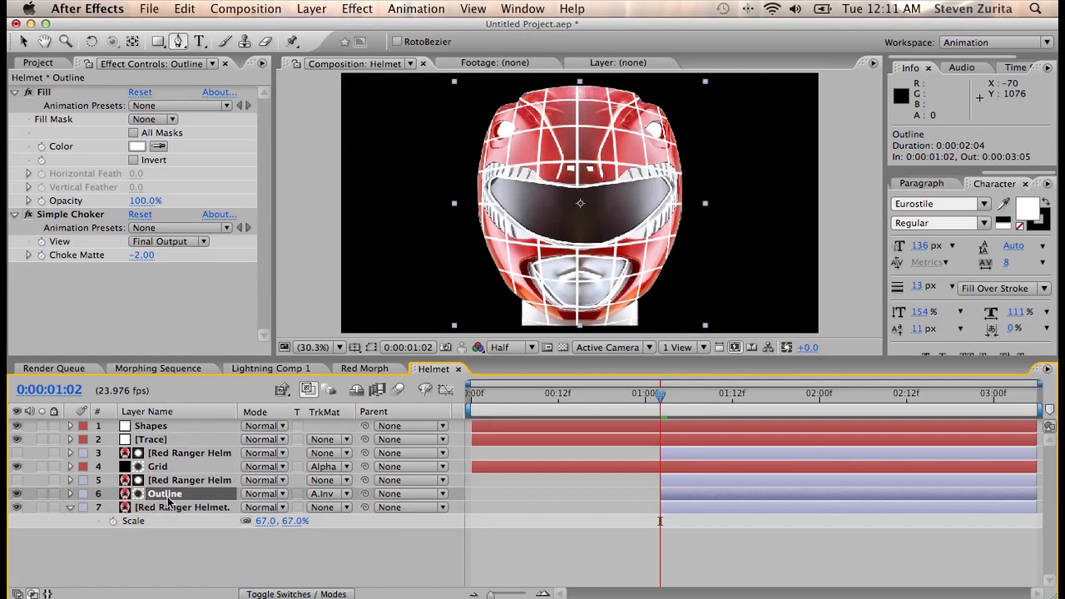
Step: Give the six layers from Shapes down to Outline the Orange label colour
left_click(174, 412)
left_click(173, 412)
left_click(166, 427, "shift")
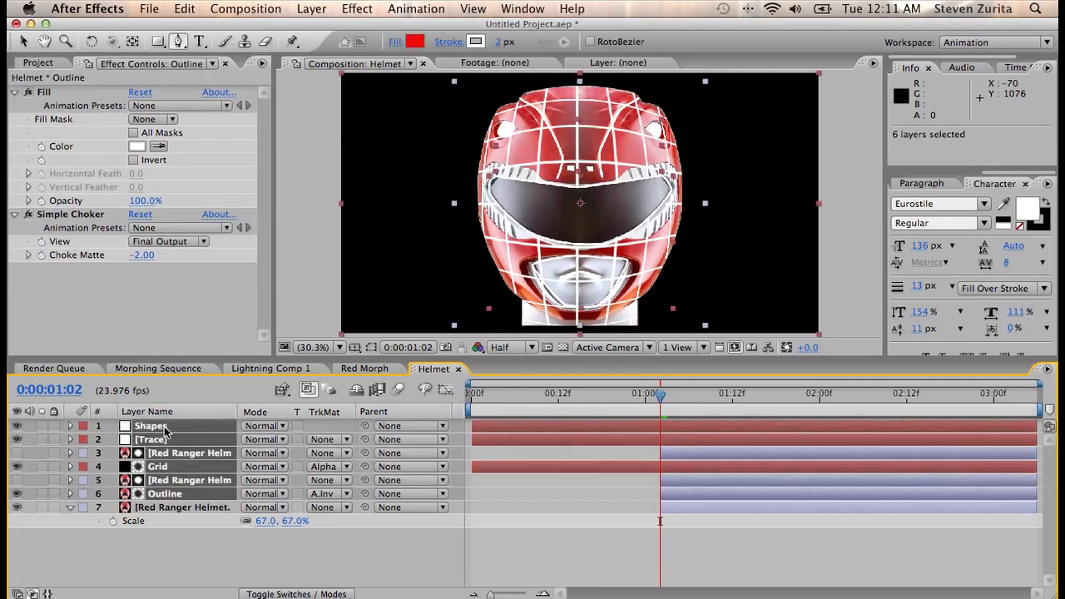
left_click(81, 430)
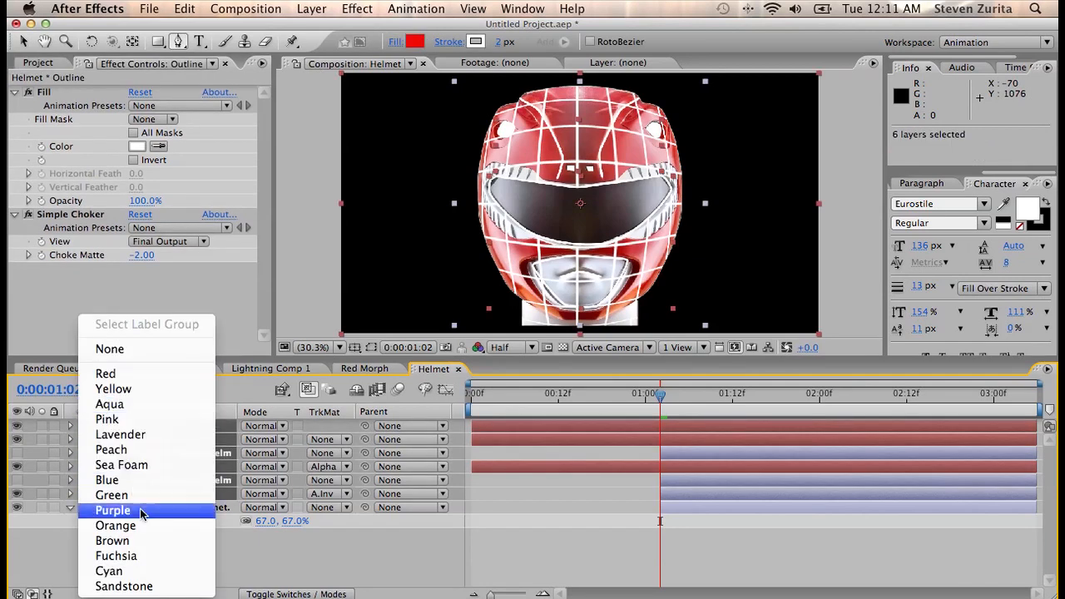
left_click(146, 541)
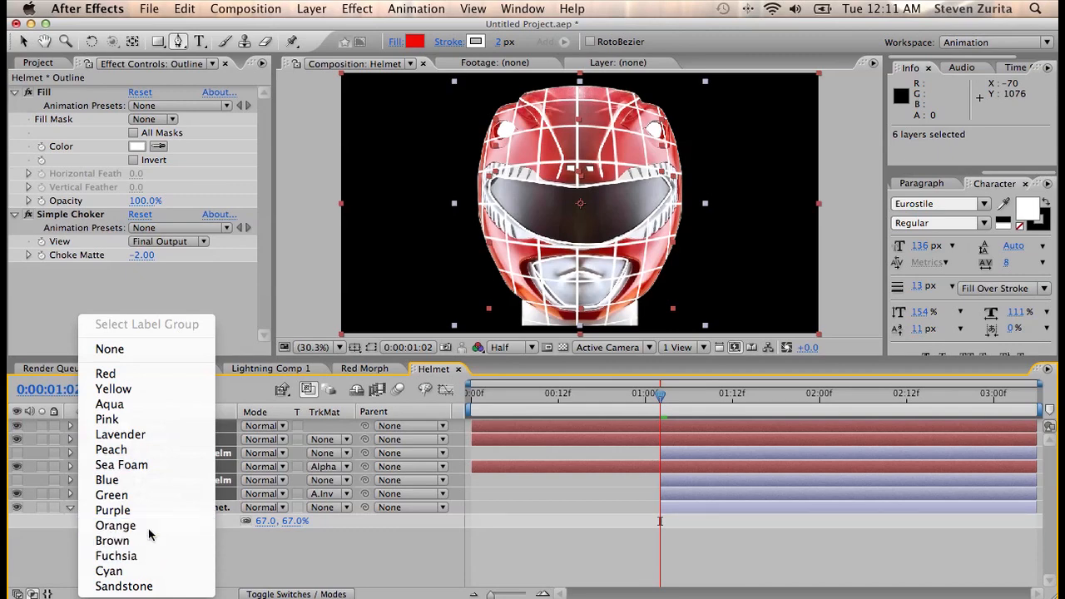
left_click(163, 558)
Step: Duplicate the bottom Red Ranger Helmet.png layer and move the copy to the top of the layer stack
left_click(168, 510)
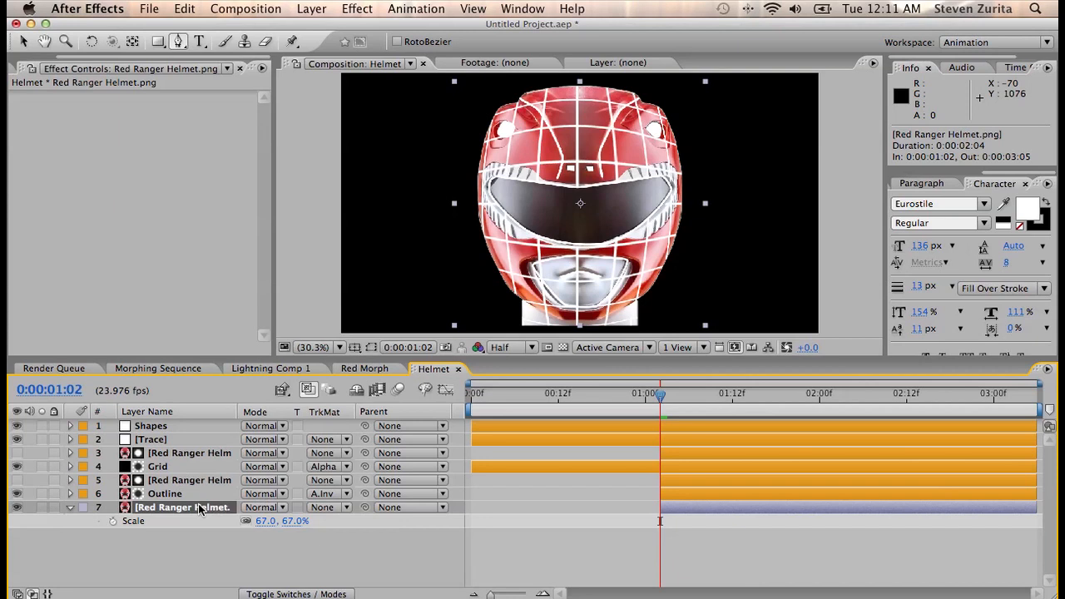
key("super+d")
left_click_drag(191, 508, 182, 426)
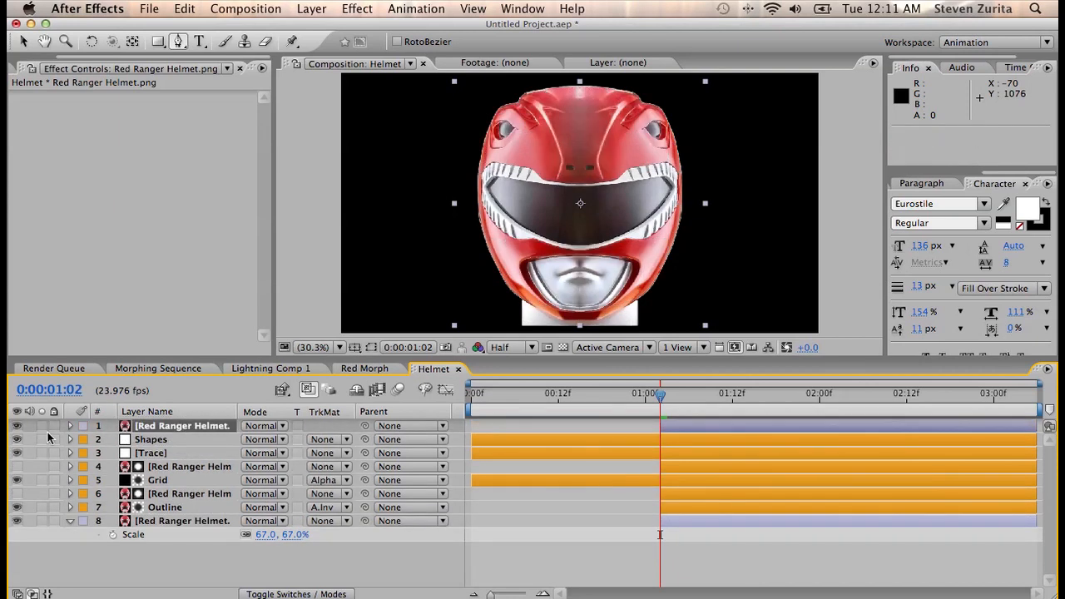
Step: Apply Fractal Noise to the top helmet layer with the Rose Light animation preset
left_click(357, 8)
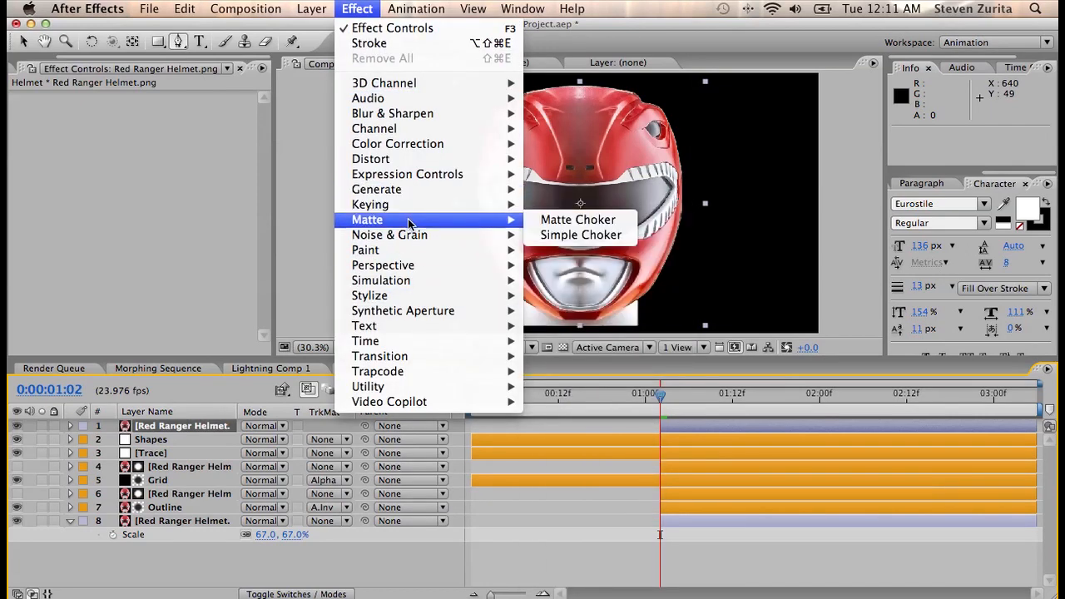
mouse_move(412, 236)
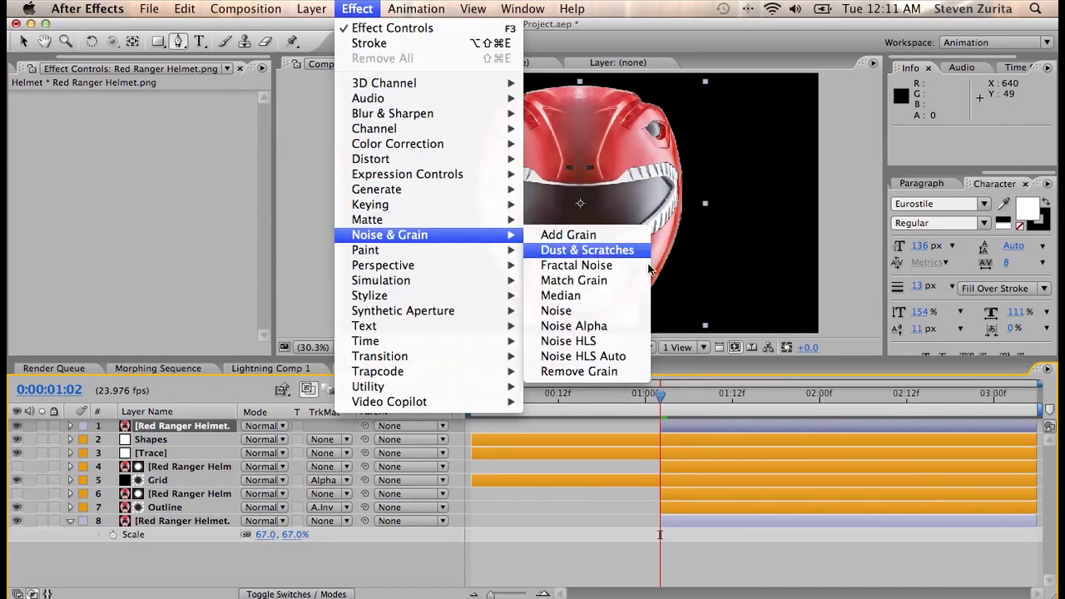
left_click(605, 265)
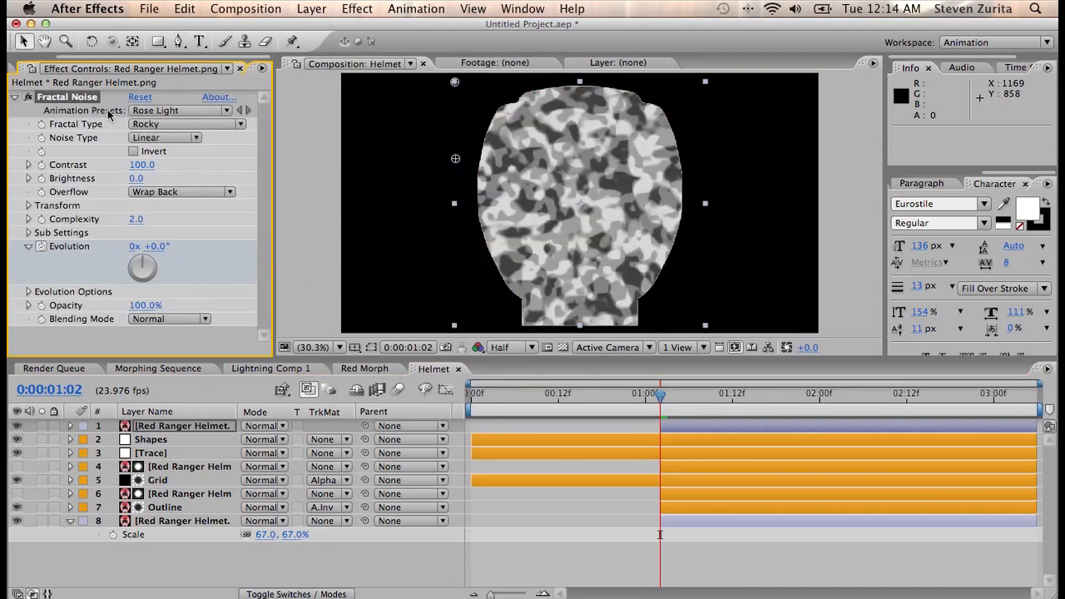
left_click(153, 115)
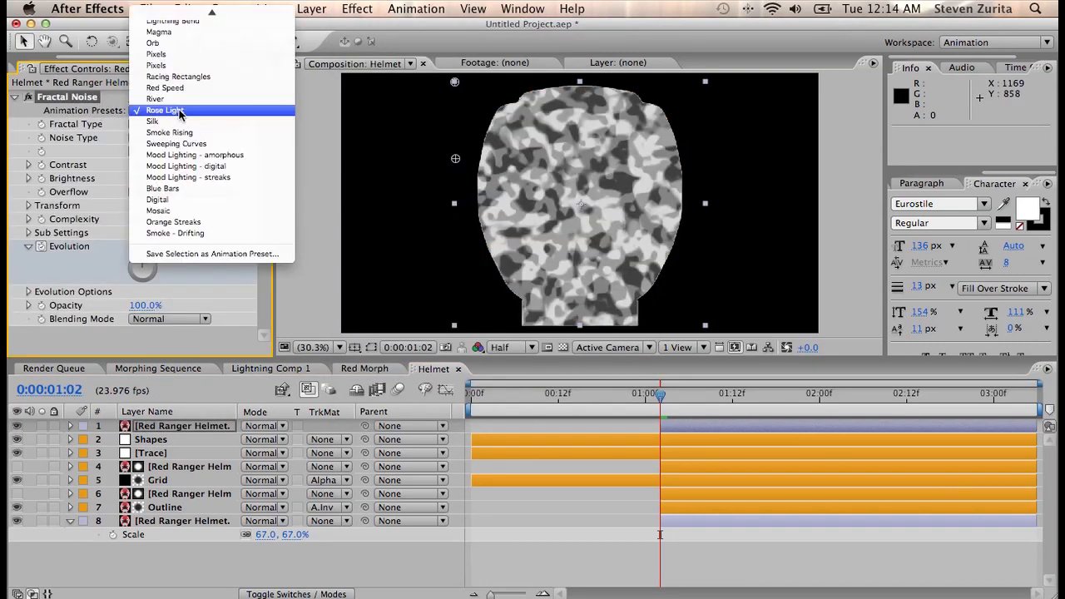
left_click(174, 114)
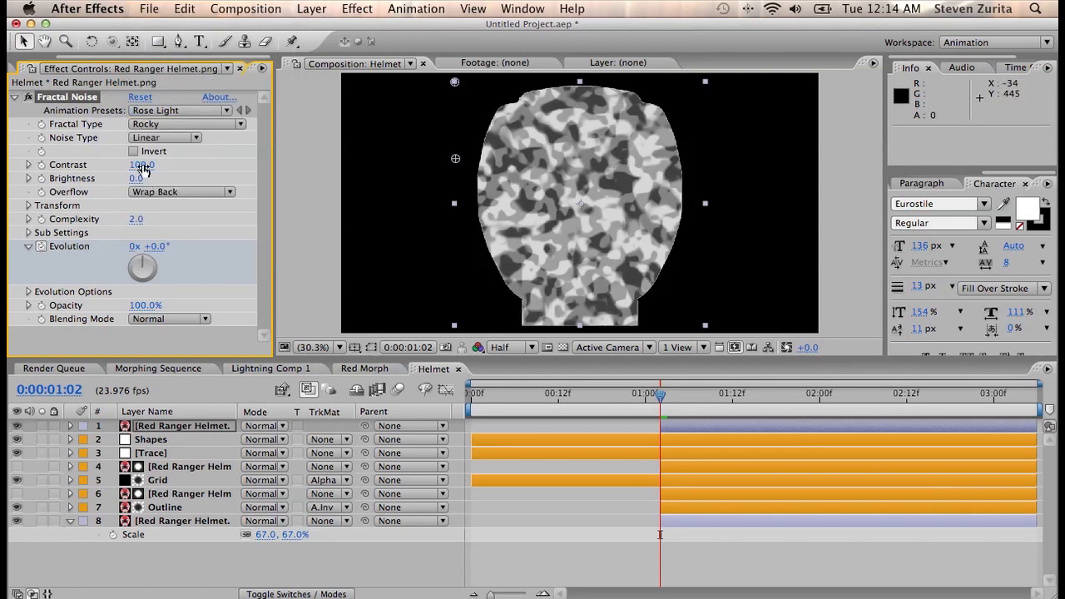
Step: Set the Fractal Noise Contrast to 199, Brightness to -14 and Overflow to Clip, and turn off the preset's Evolution keyframing
left_click_drag(139, 164, 227, 175)
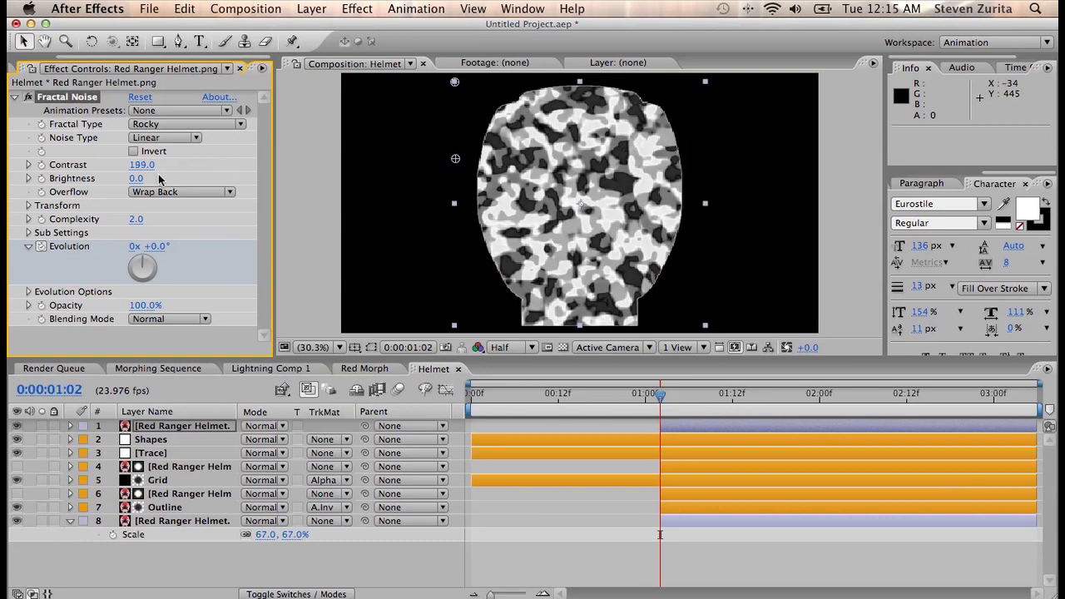
left_click_drag(126, 178, 122, 178)
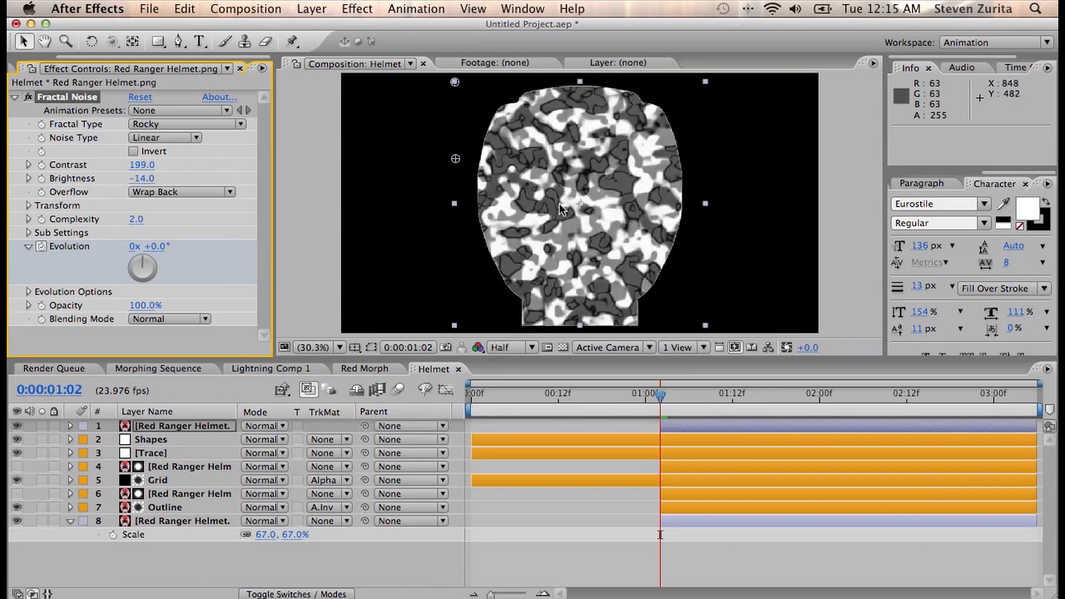
left_click(191, 194)
left_click(185, 170)
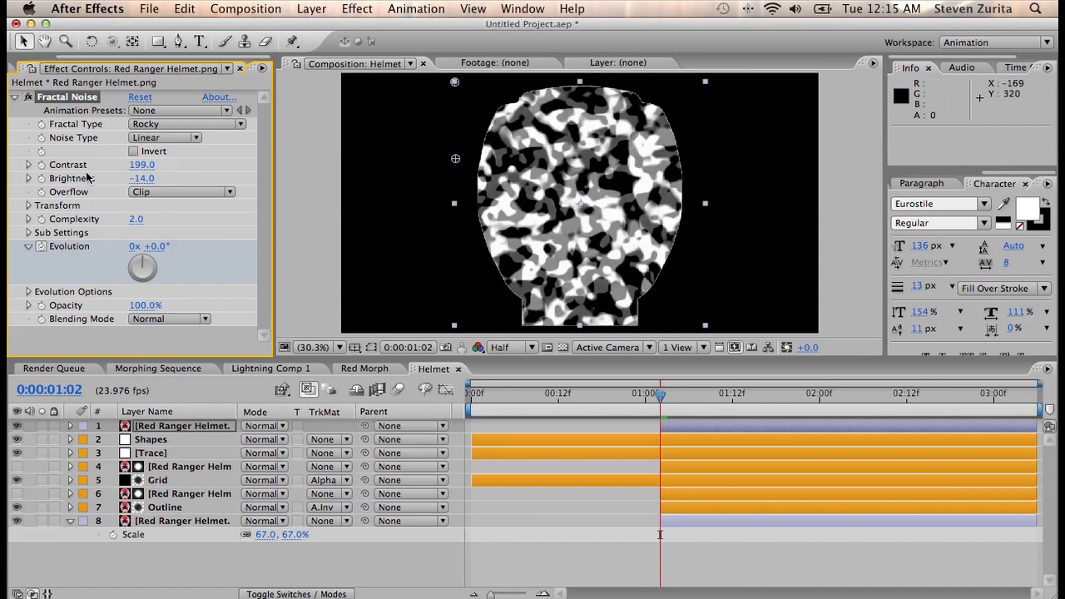
left_click(44, 247)
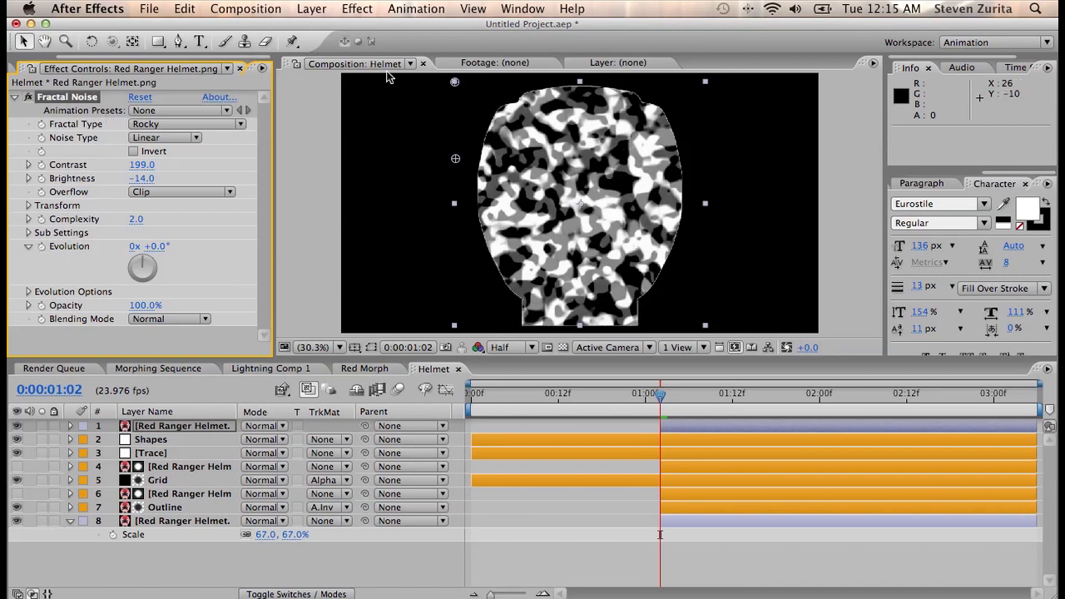
Step: Apply the Tint effect to the top helmet layer and map black to bright red
left_click(348, 9)
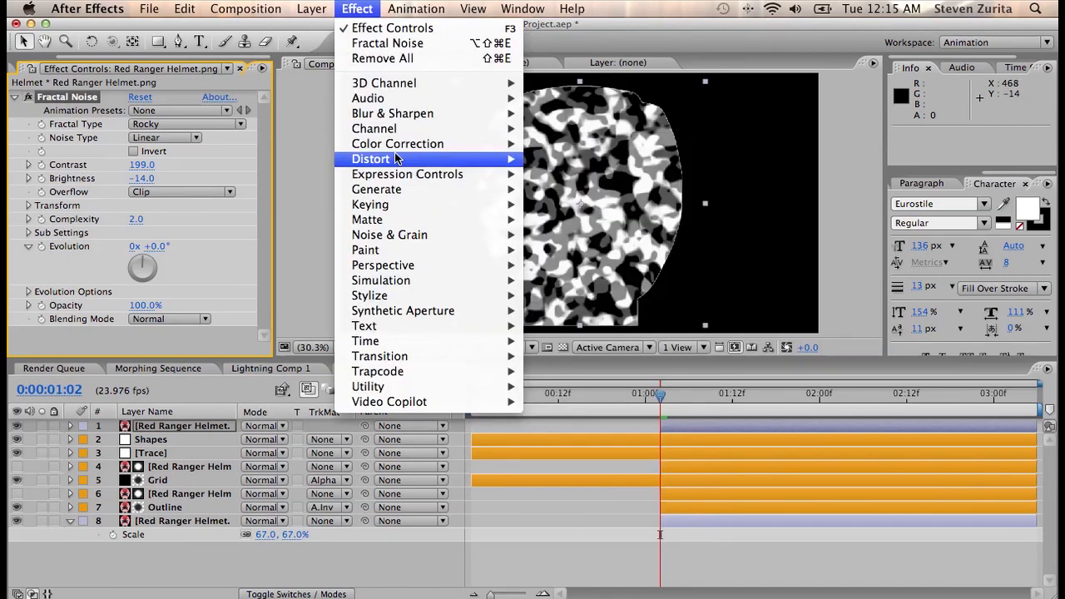
mouse_move(402, 150)
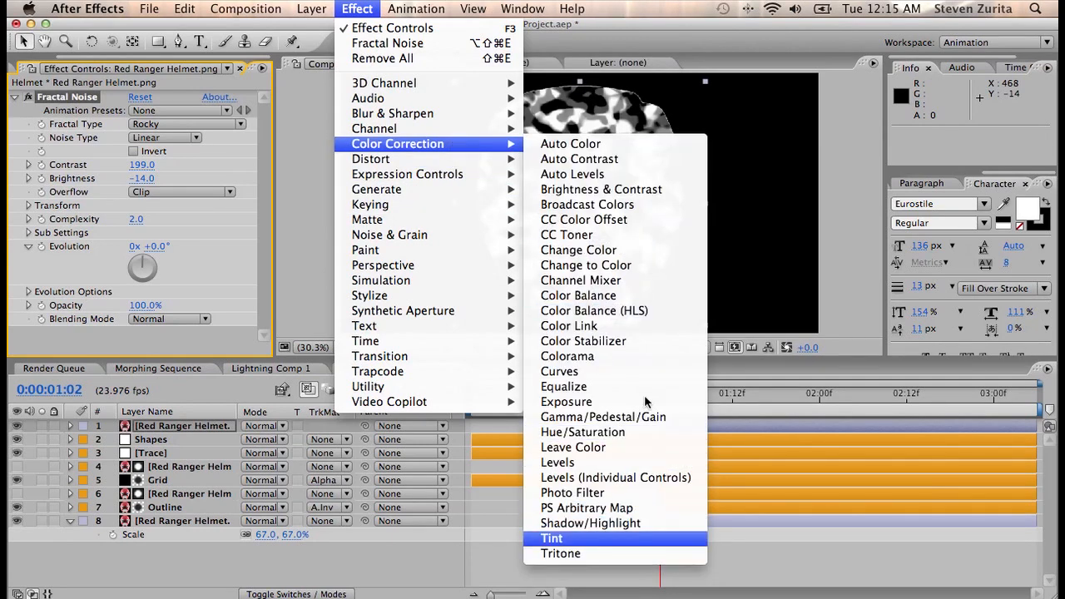
left_click(610, 538)
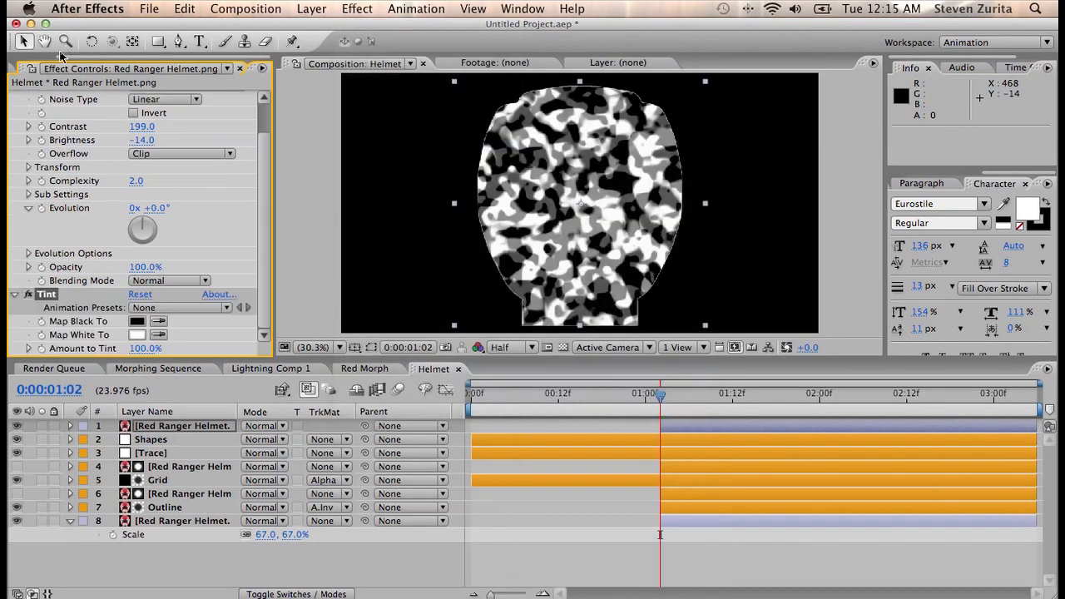
left_click(141, 322)
left_click_drag(210, 178, 398, 14)
left_click(374, 123)
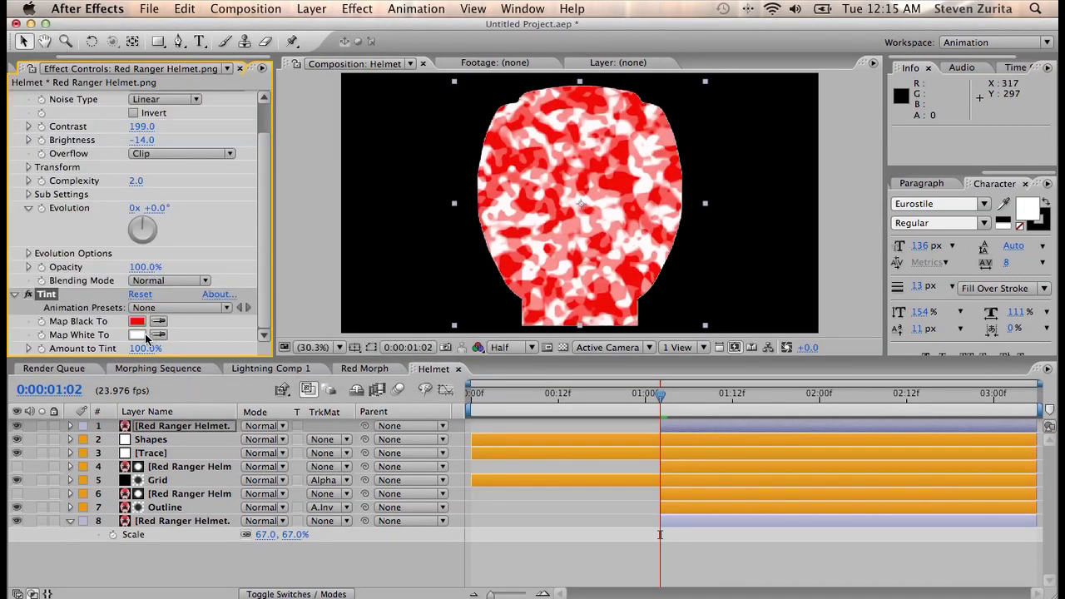
Step: Map white to bright yellow in the Tint effect
left_click(137, 336)
left_click_drag(227, 205, 230, 152)
left_click_drag(488, 8, 466, 17)
left_click_drag(254, 316, 259, 296)
key("Return")
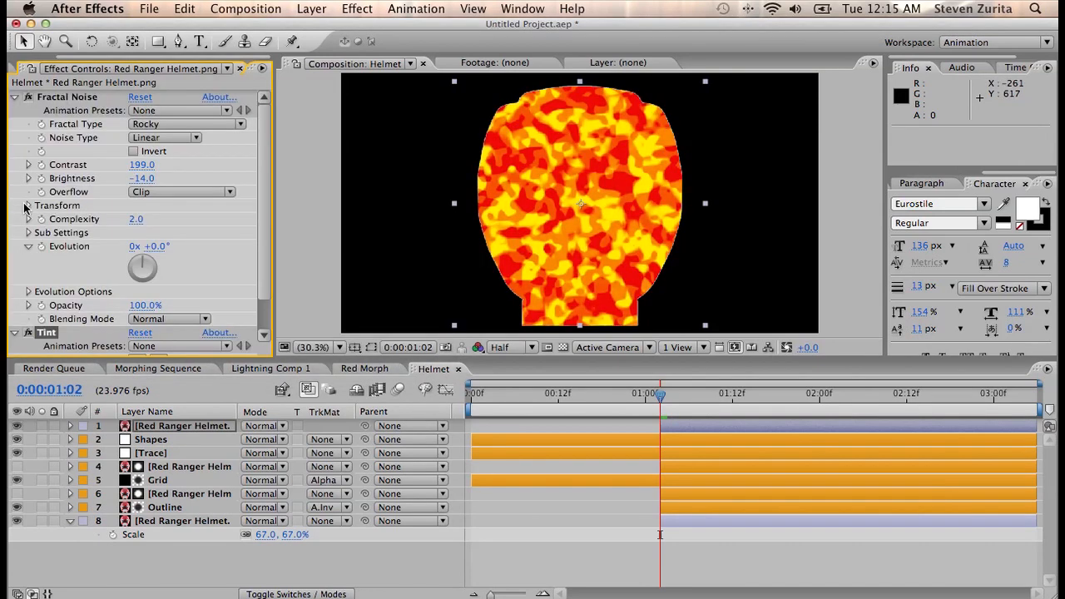
Step: Turn off Rotation and Scale keyframing in the Fractal Noise Transform settings and set Scale to 254
left_click(28, 205)
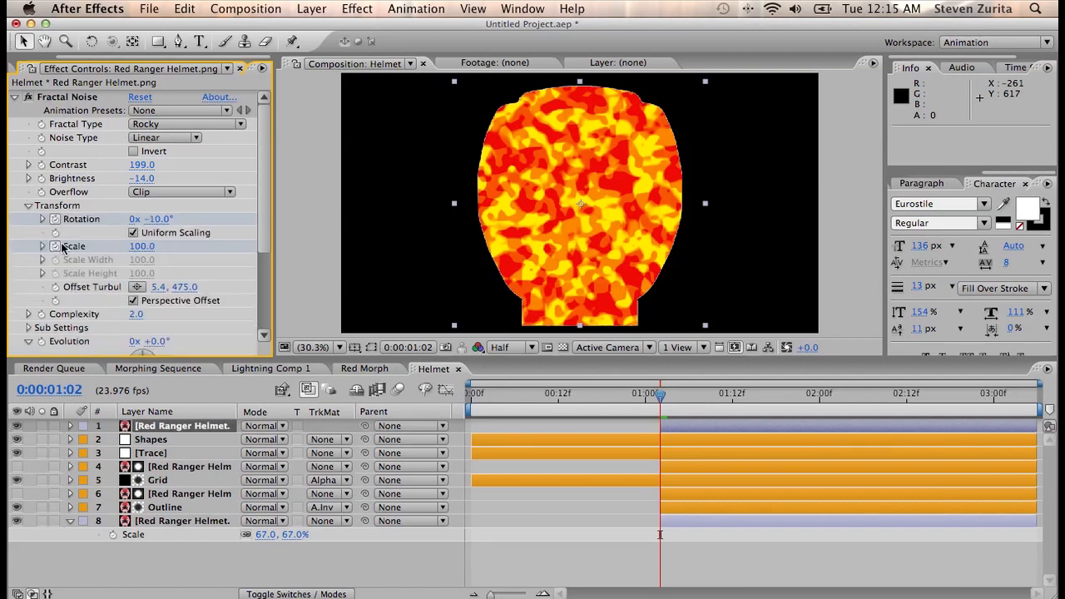
left_click(43, 246)
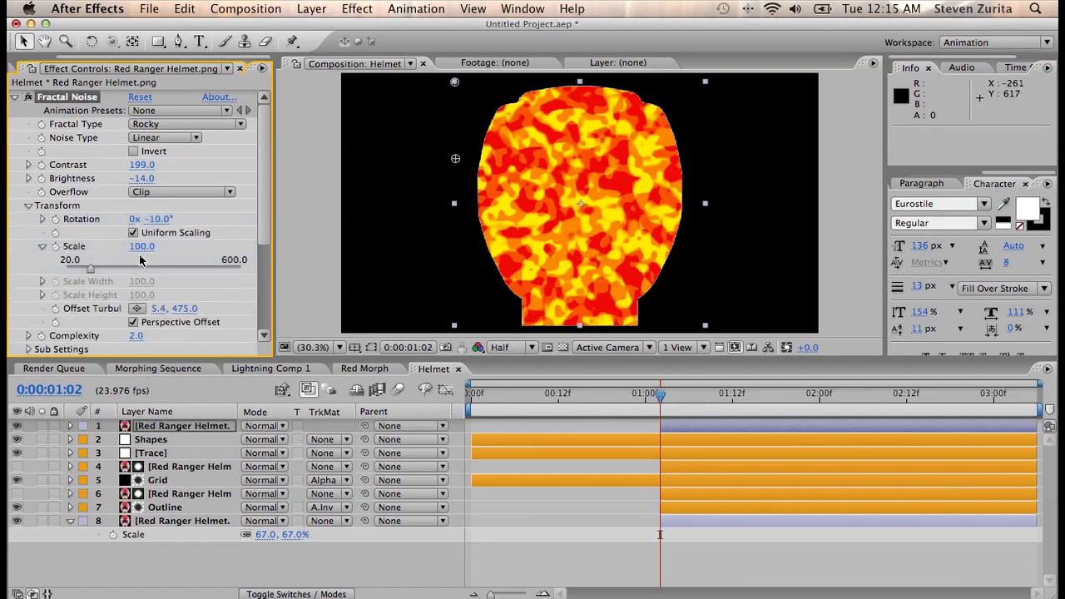
left_click_drag(138, 247, 277, 257)
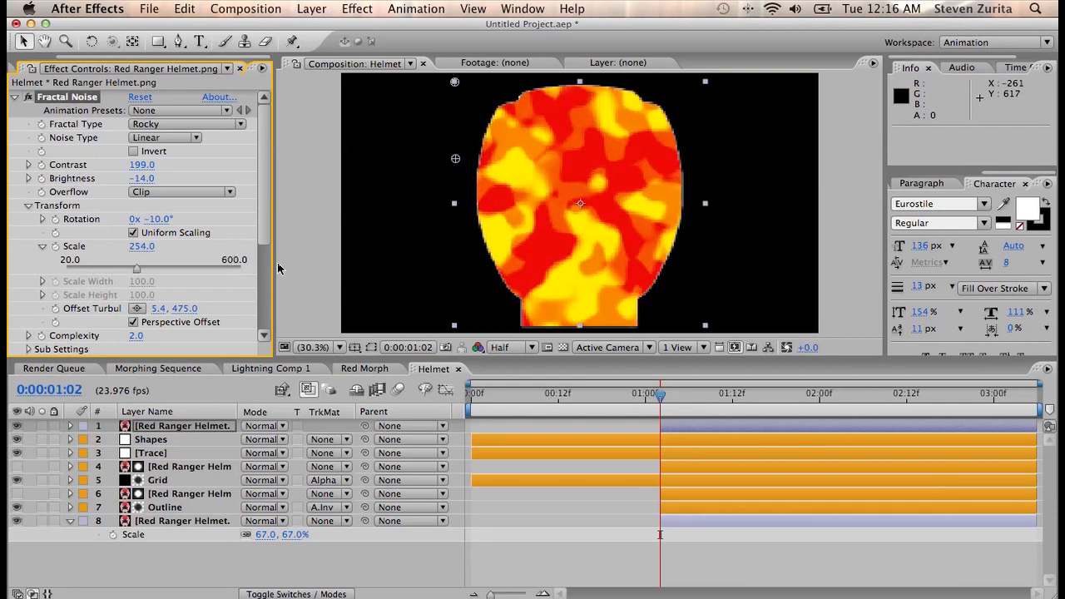
Step: Keyframe the Fractal Noise Evolution at 0x +0.0° at 0:00:01:02 and 1x +0.0° at 0:00:02:02
scroll(125, 266, "down", 5)
left_click(44, 281)
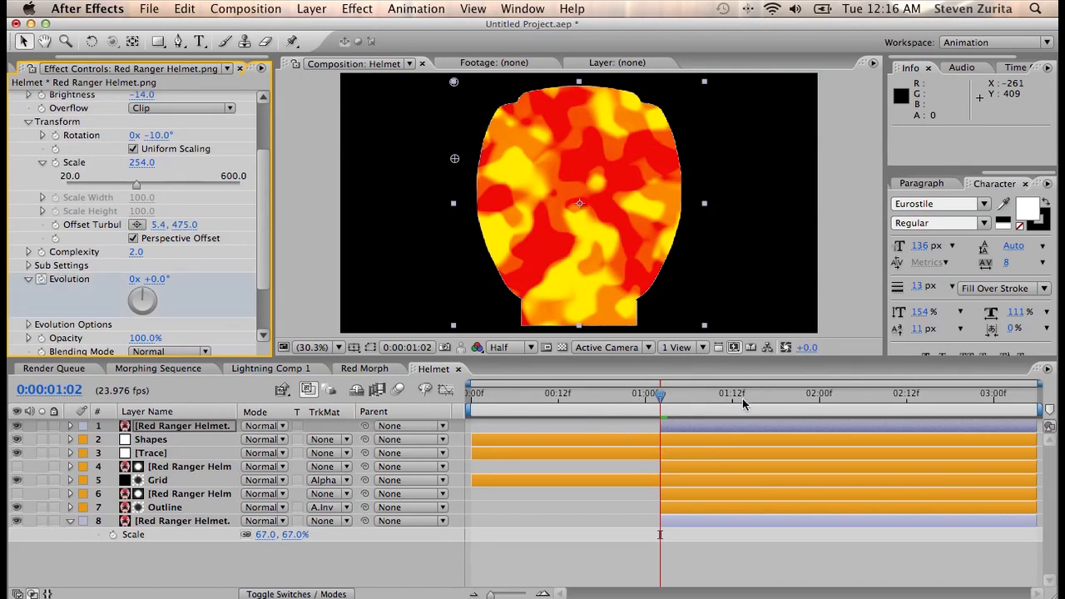
left_click(830, 397)
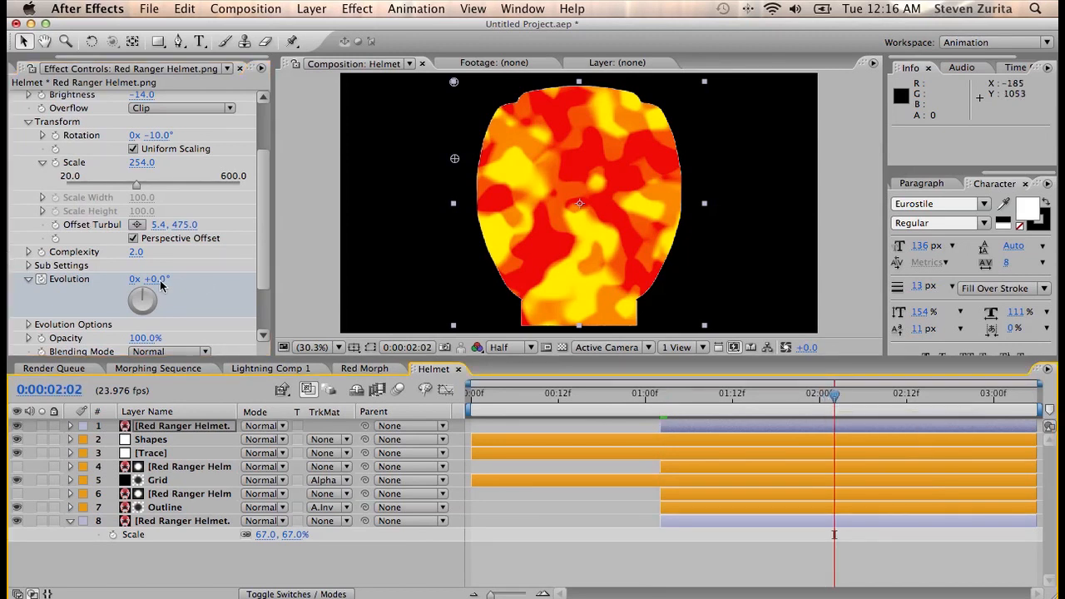
left_click_drag(151, 280, 466, 289)
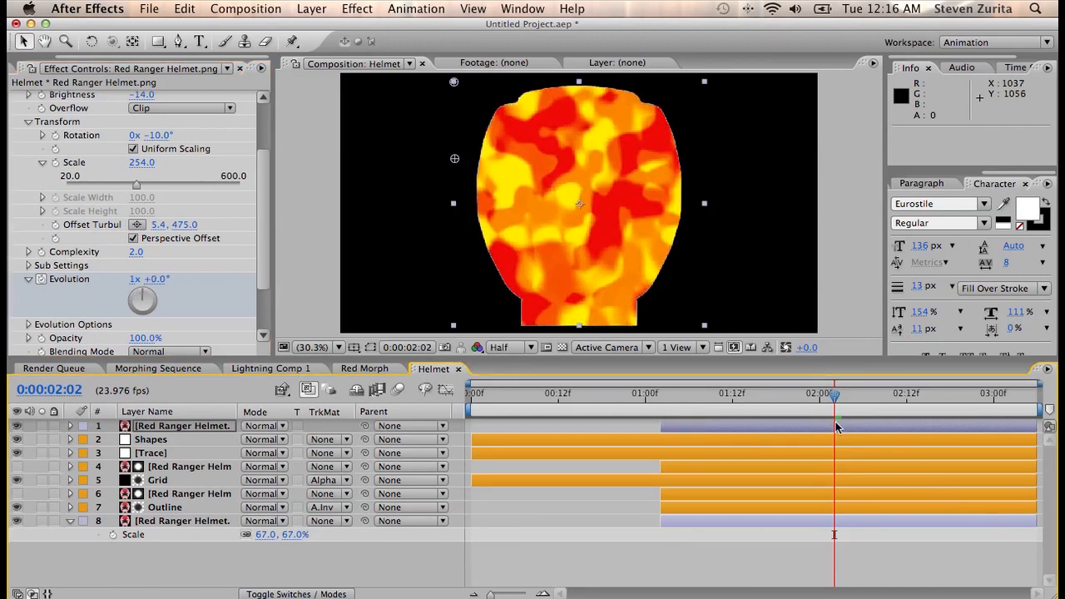
Step: Reveal the top layer's keyframes, set its Evolution at 0:00:02:02 to 0x +180.0°, and return the playhead to 0:00:01:02
key("u")
left_click(163, 280)
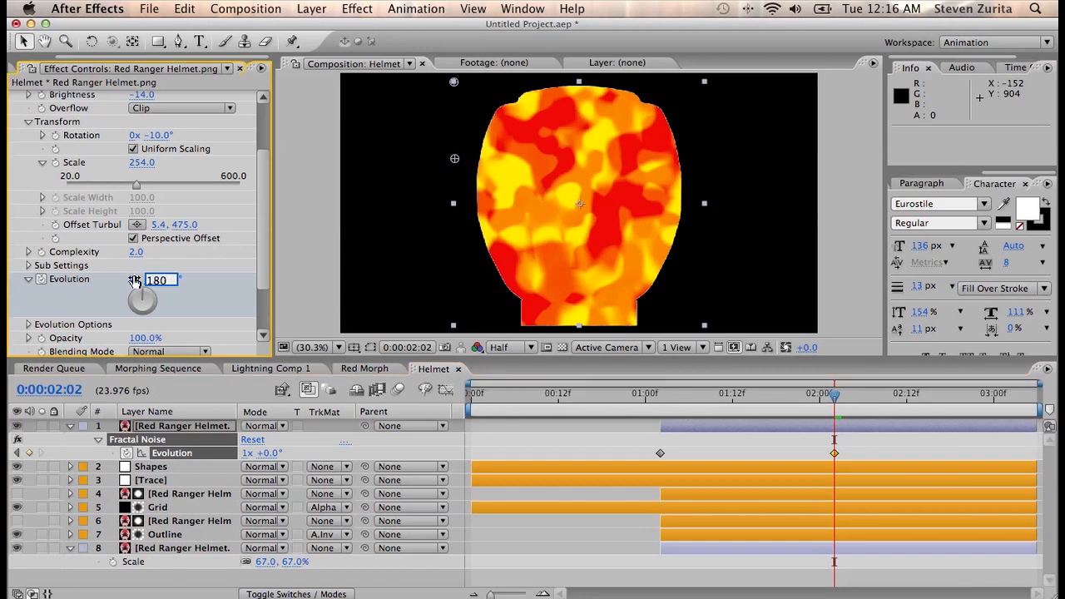
type("180")
left_click(133, 281)
type("0")
key("Return")
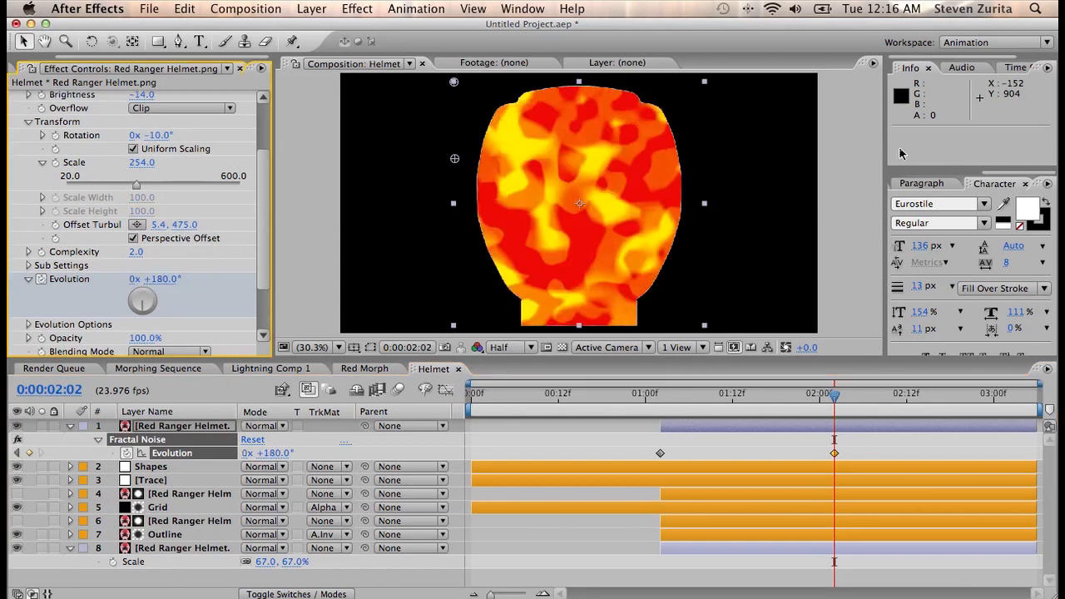
left_click(669, 397)
left_click_drag(702, 402, 663, 406)
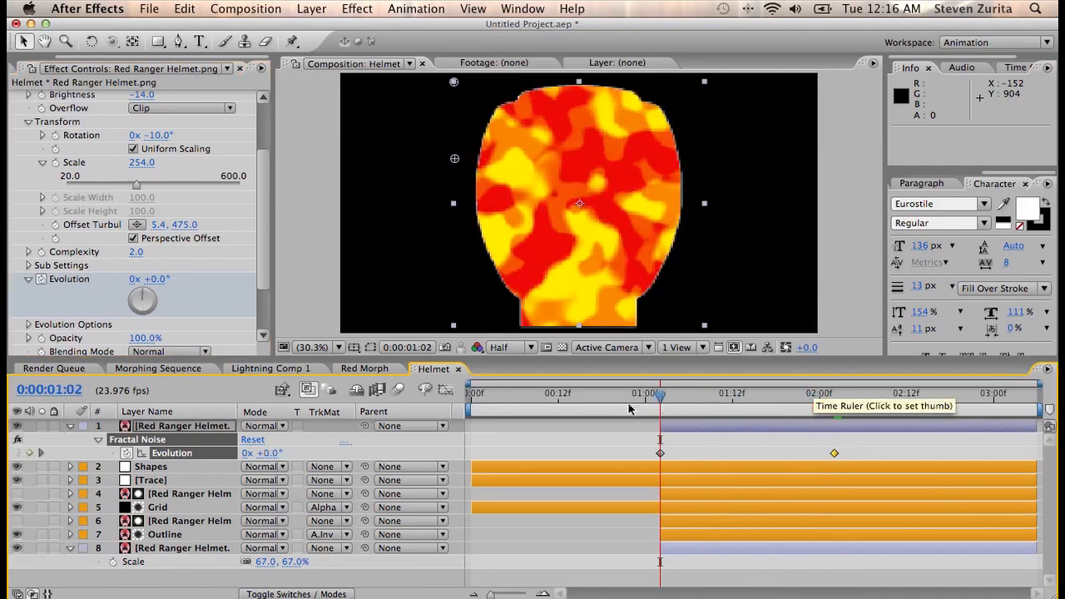
Step: Collapse the top Red Ranger Helmet layer and set its blending mode to Screen
left_click(70, 426)
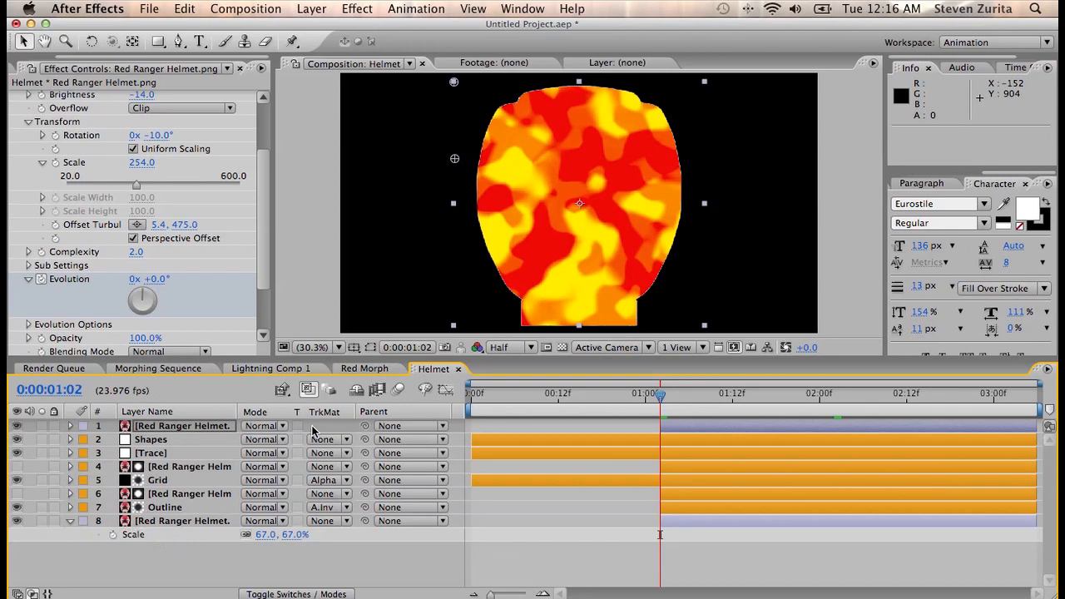
left_click(264, 427)
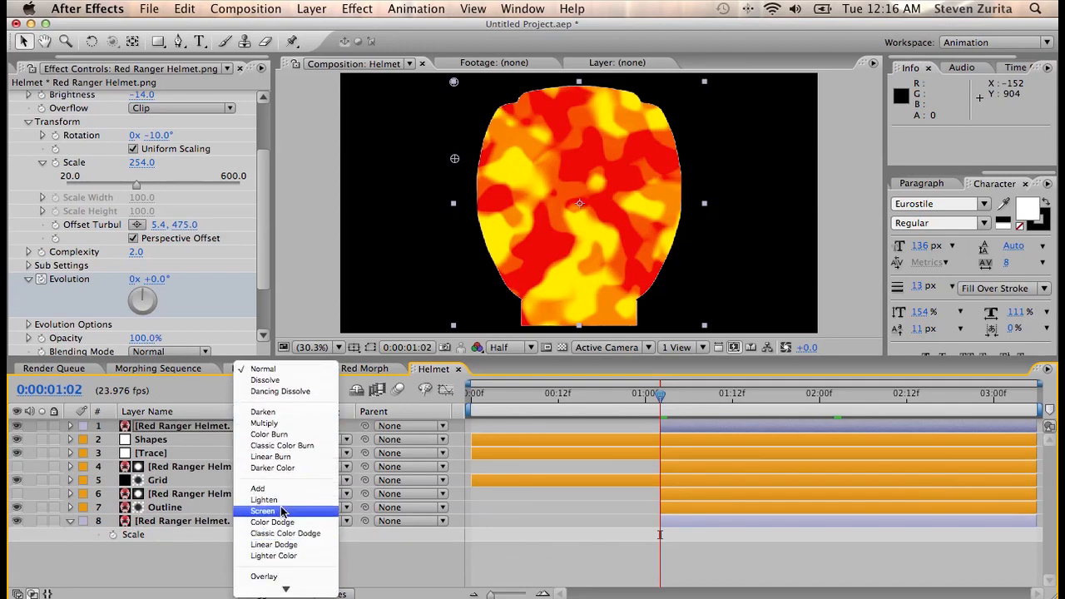
left_click(280, 512)
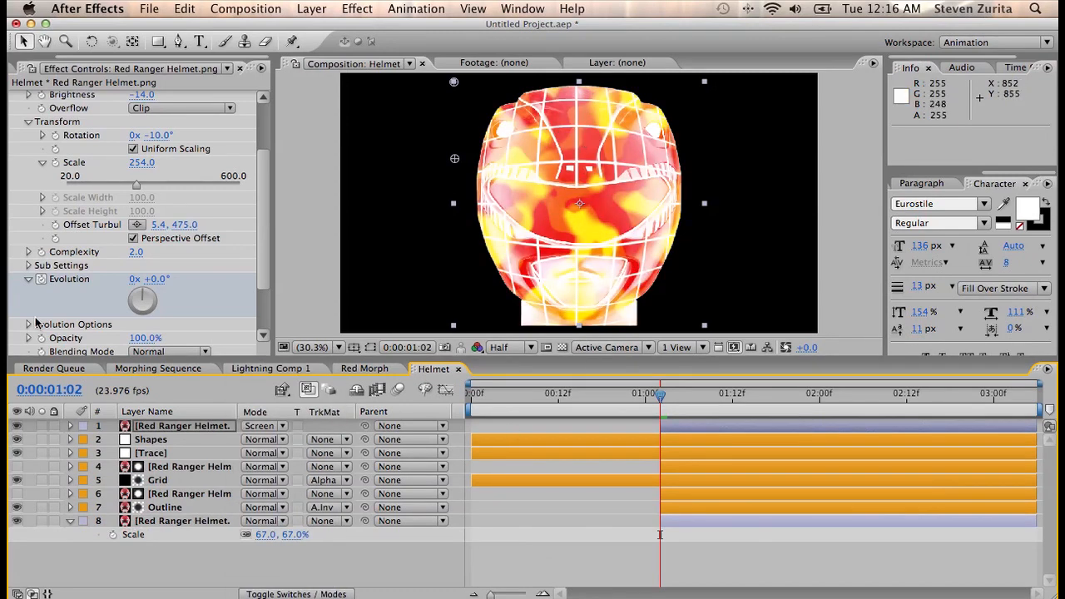
Step: Add the BG solid from the Solids folder as the lowest layer of the Helmet composition and hide the helmet layer directly above it
left_click(10, 69)
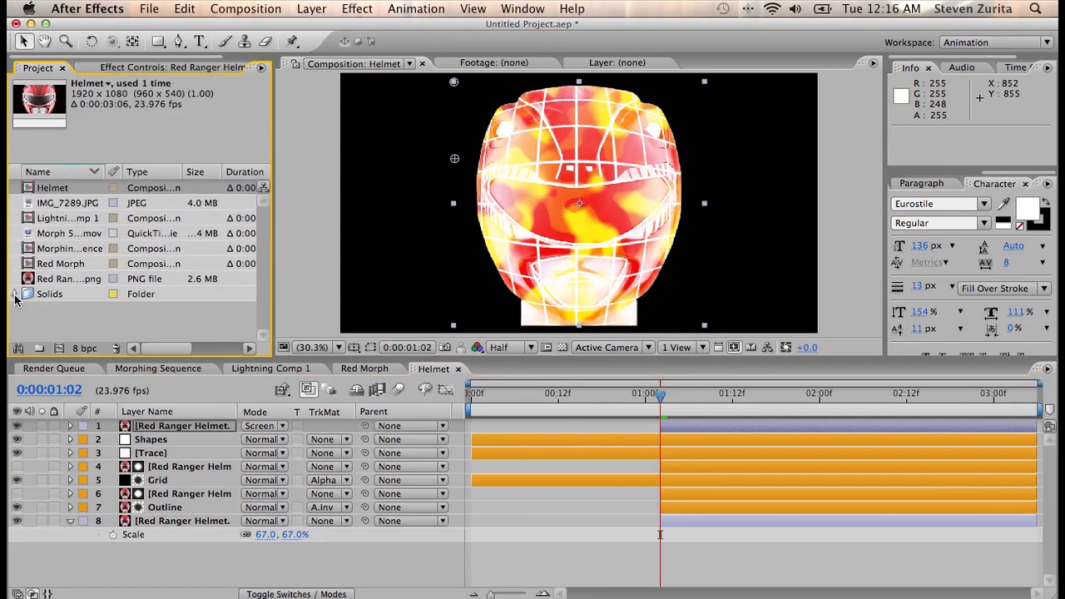
left_click(14, 294)
left_click_drag(58, 248, 153, 568)
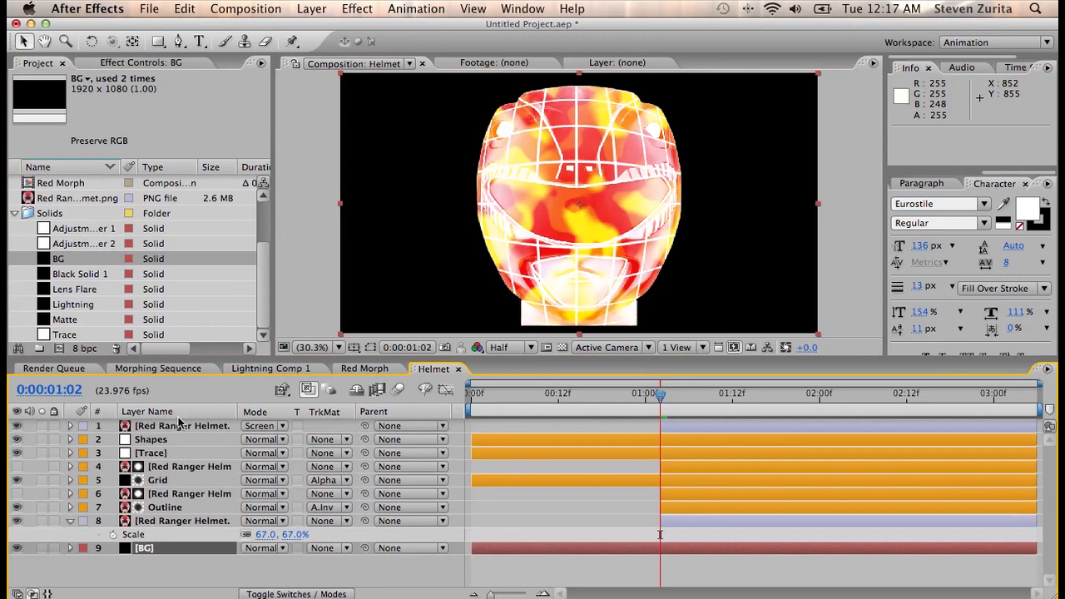
left_click(12, 523)
left_click(14, 522)
Step: Create a new adjustment layer between the Shapes layer and the top Red Ranger Helmet layer
left_click(158, 441)
left_click(312, 8)
mouse_move(325, 28)
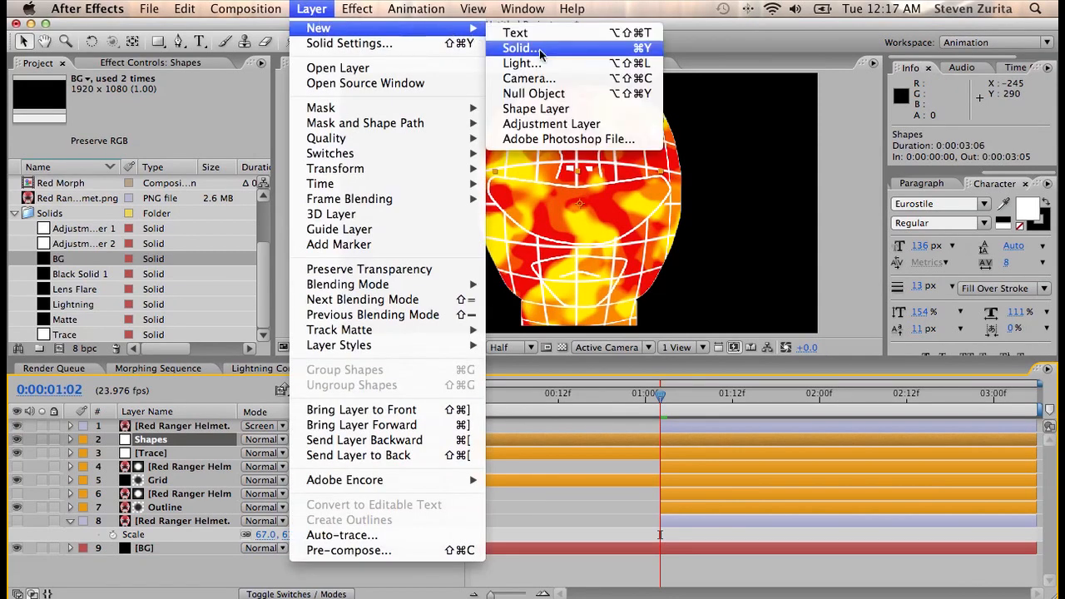
left_click(549, 124)
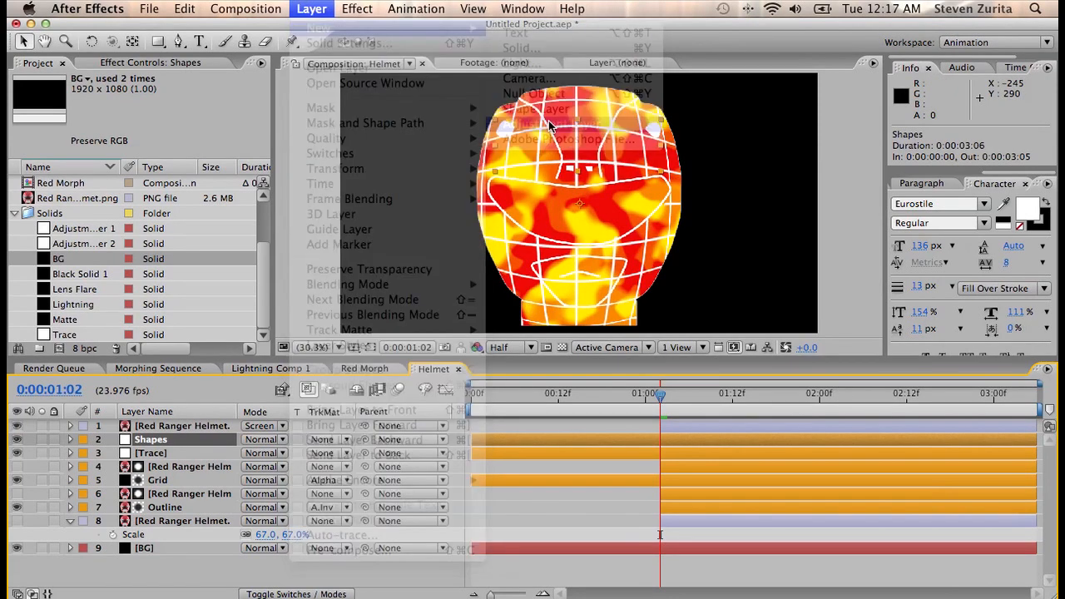
left_click_drag(177, 426, 173, 449)
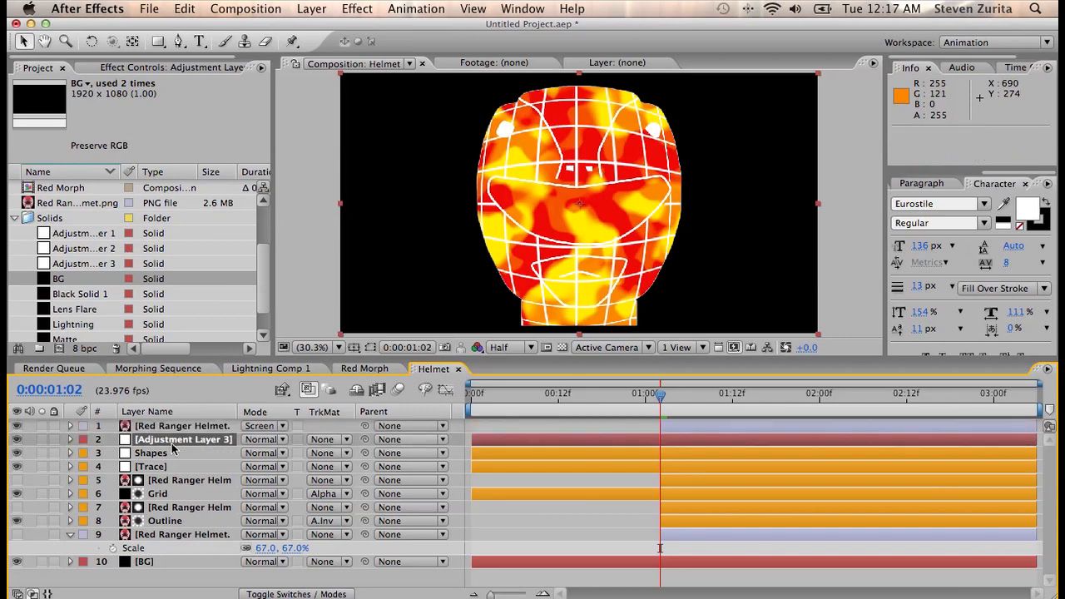
Step: Rename the new adjustment layer as Blur
key("Return")
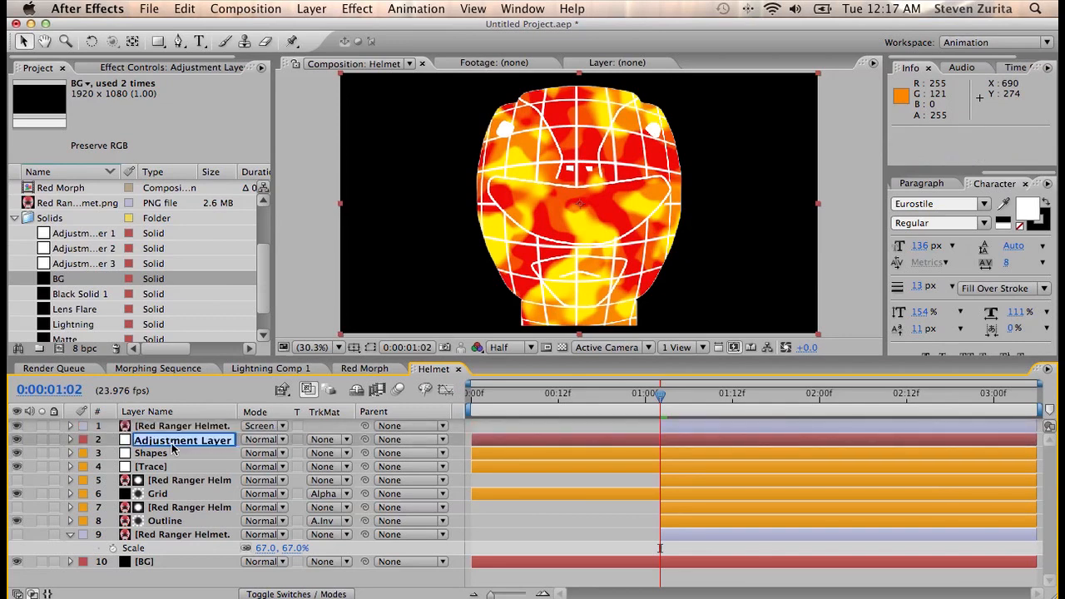
type("Blue")
key("Return")
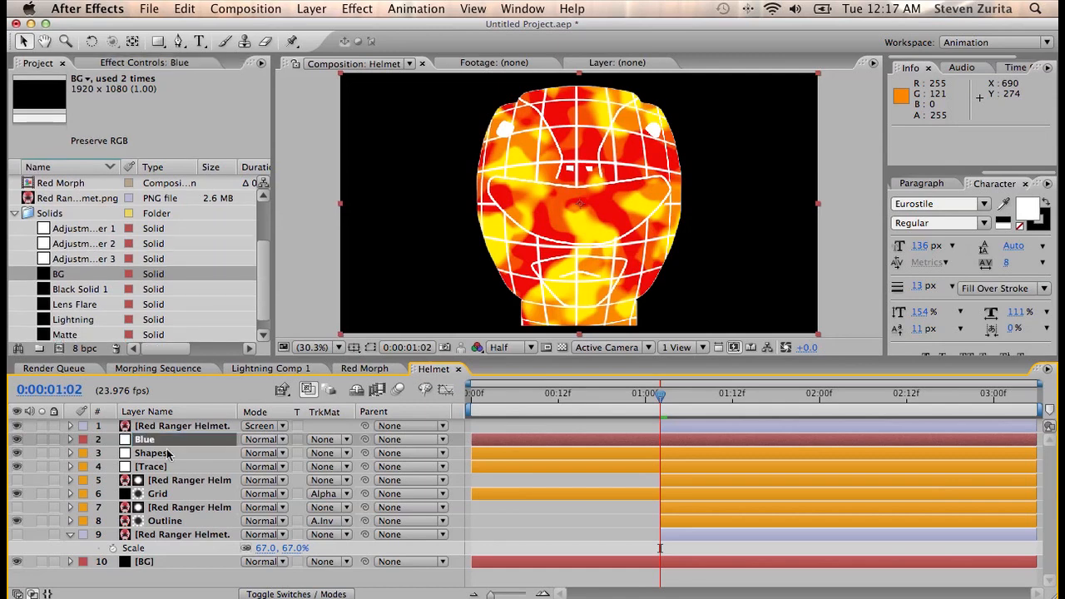
type("r")
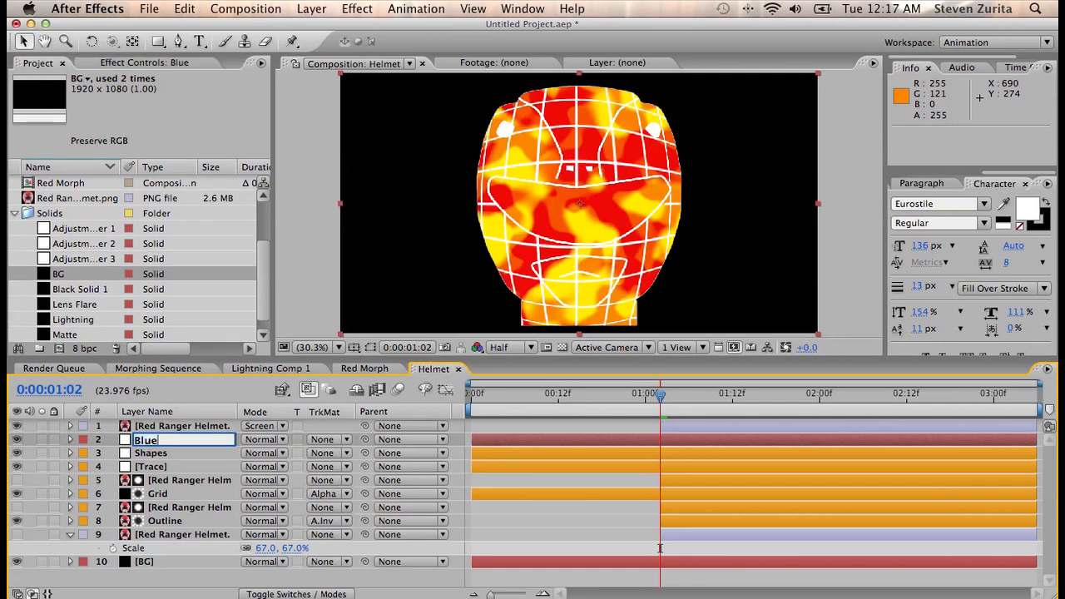
key("Return")
Step: Apply Gaussian Blur to the Blur adjustment layer and set the layer's blending mode to Screen
left_click(357, 8)
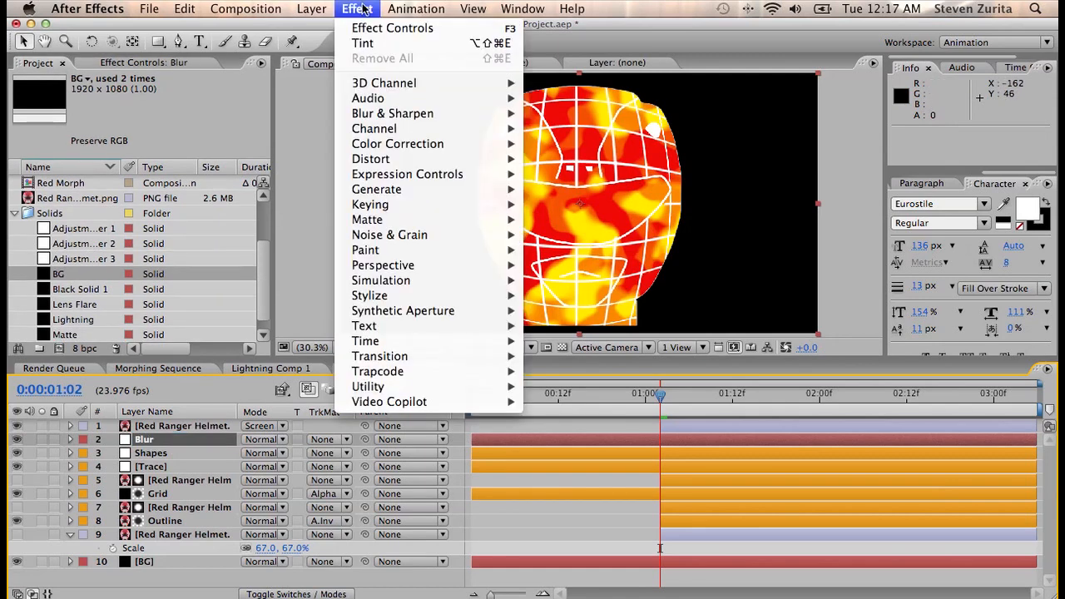
mouse_move(398, 145)
mouse_move(408, 115)
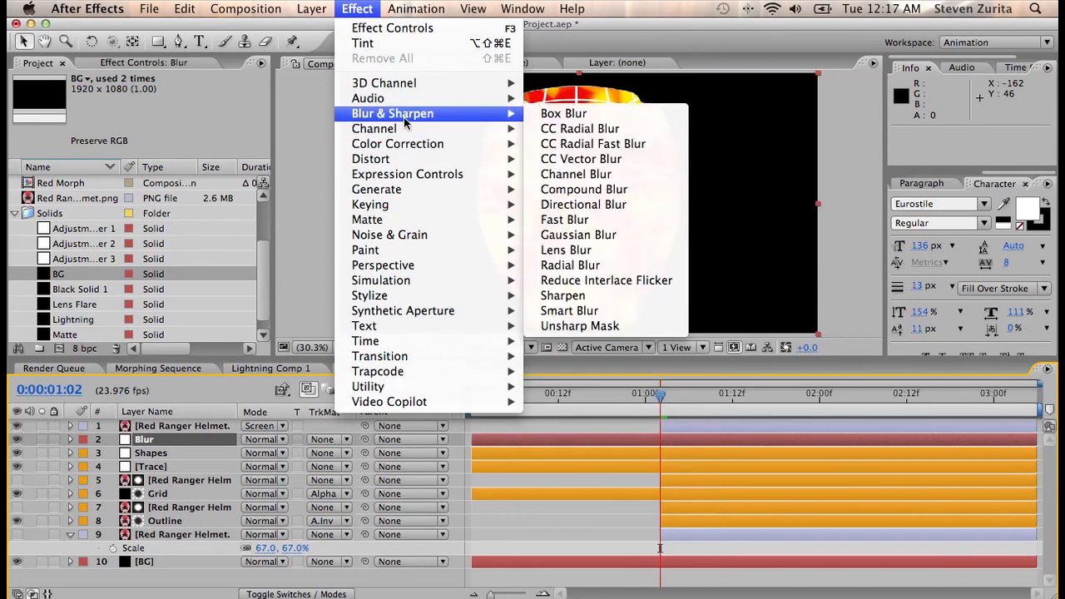
left_click(635, 235)
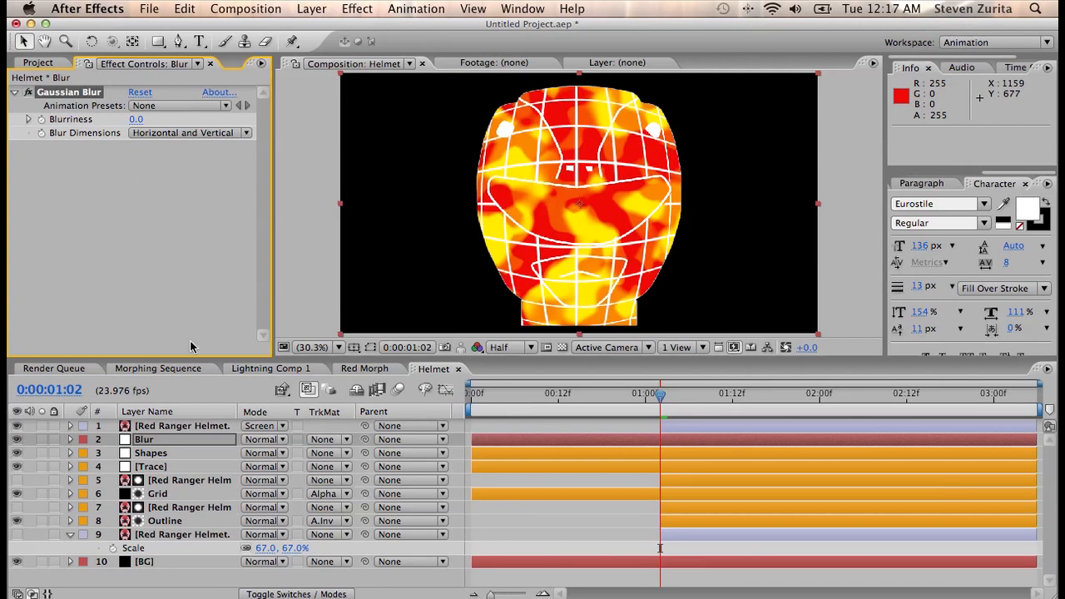
left_click(277, 441)
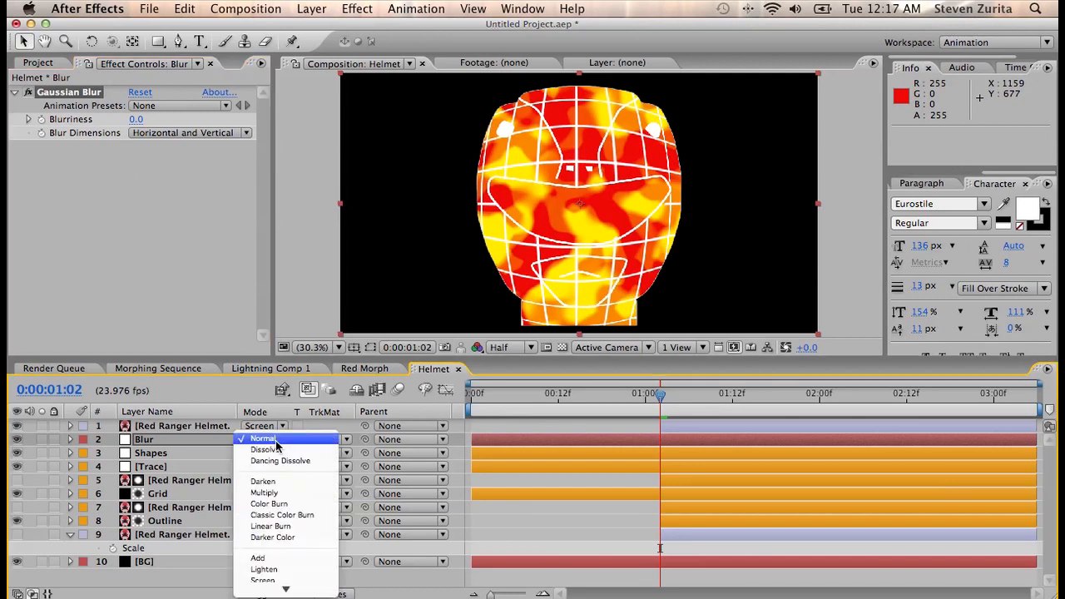
left_click(267, 580)
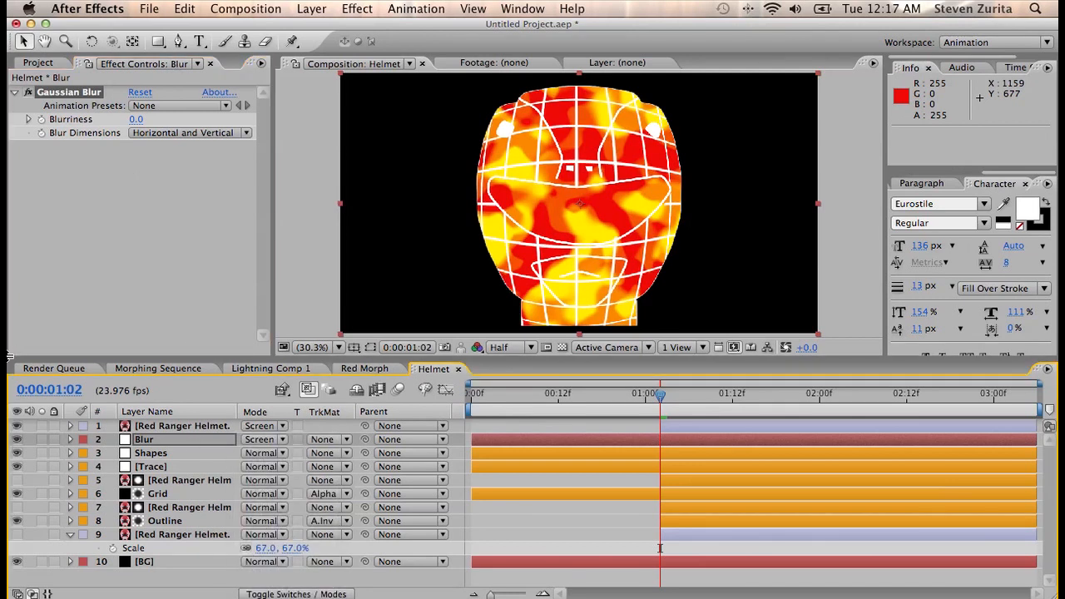
Step: Hide the top Red Ranger Helmet layer and set the Blur layer's Gaussian Blur Blurriness to 20
left_click(17, 426)
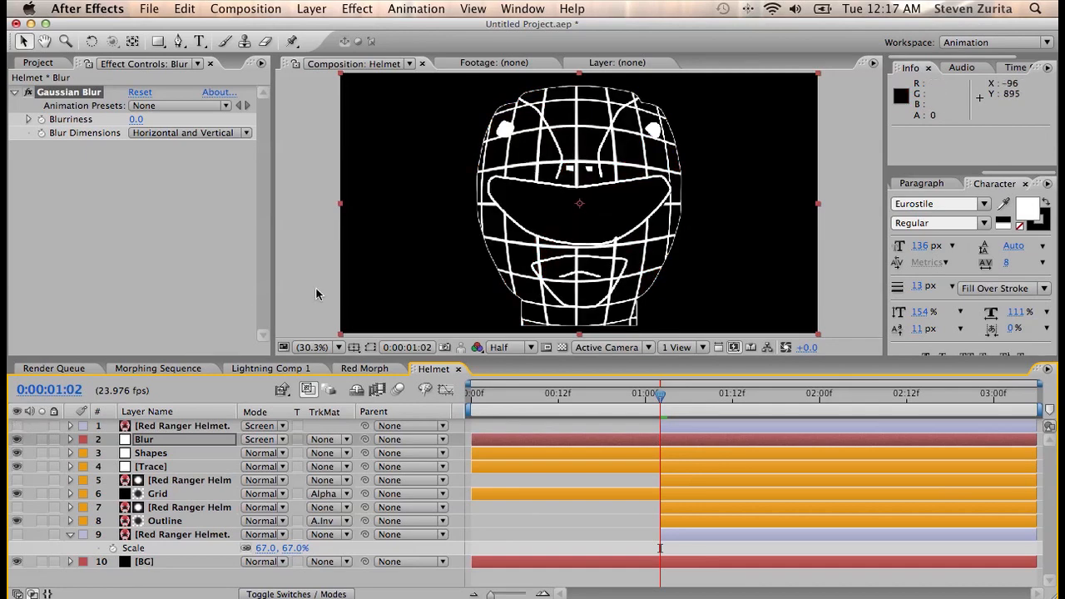
left_click_drag(135, 119, 344, 124)
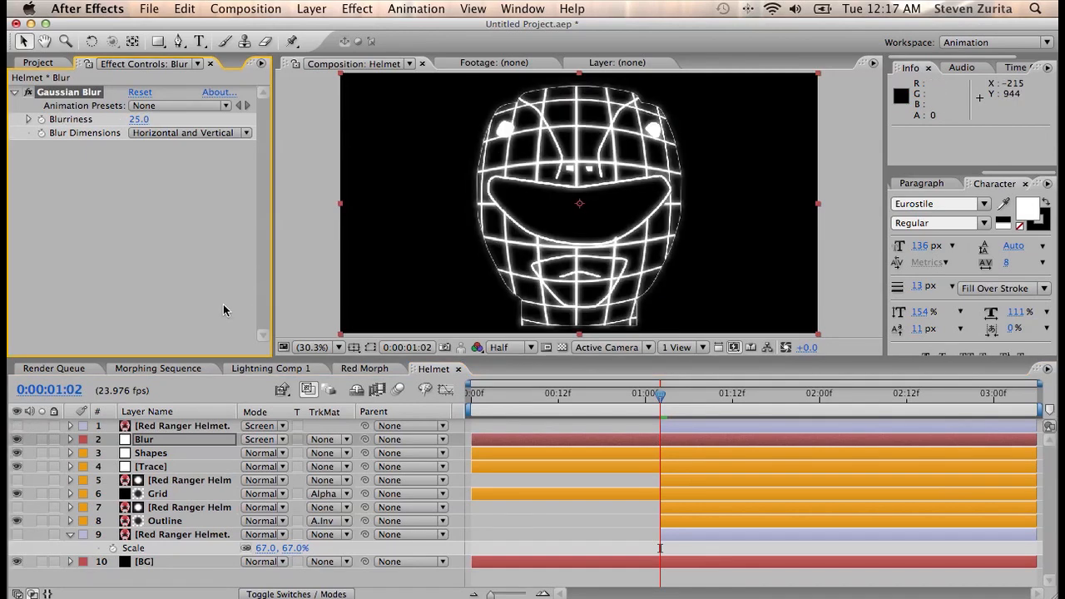
left_click(138, 119)
type("2")
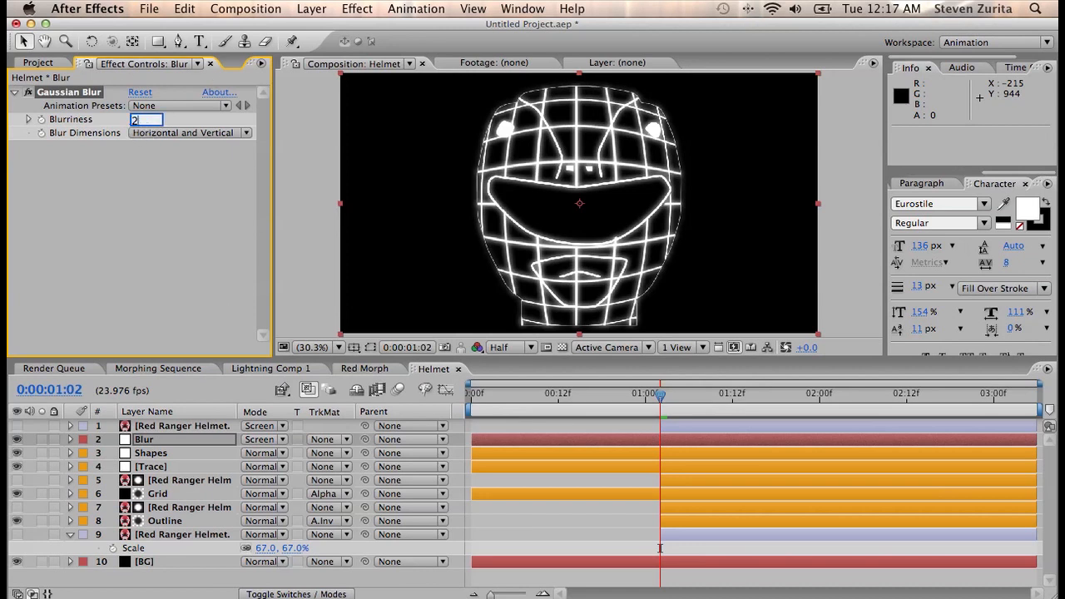
key("Return")
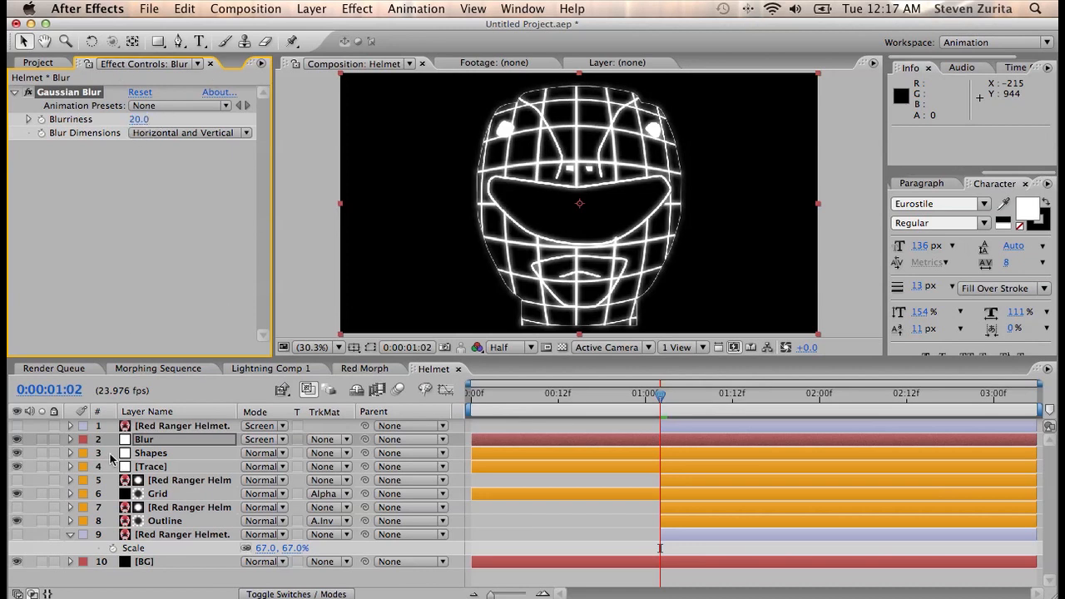
Step: Duplicate the Blur layer and set the copy's Gaussian Blur Blurriness to 40
left_click(184, 442)
key("super+d")
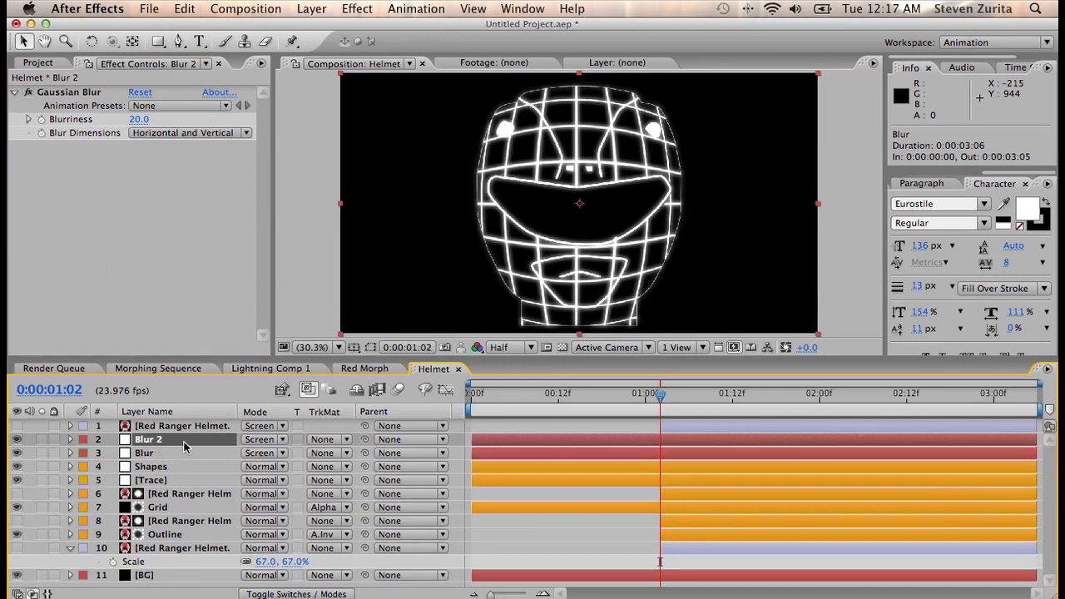
left_click(139, 119)
type("40")
key("Return")
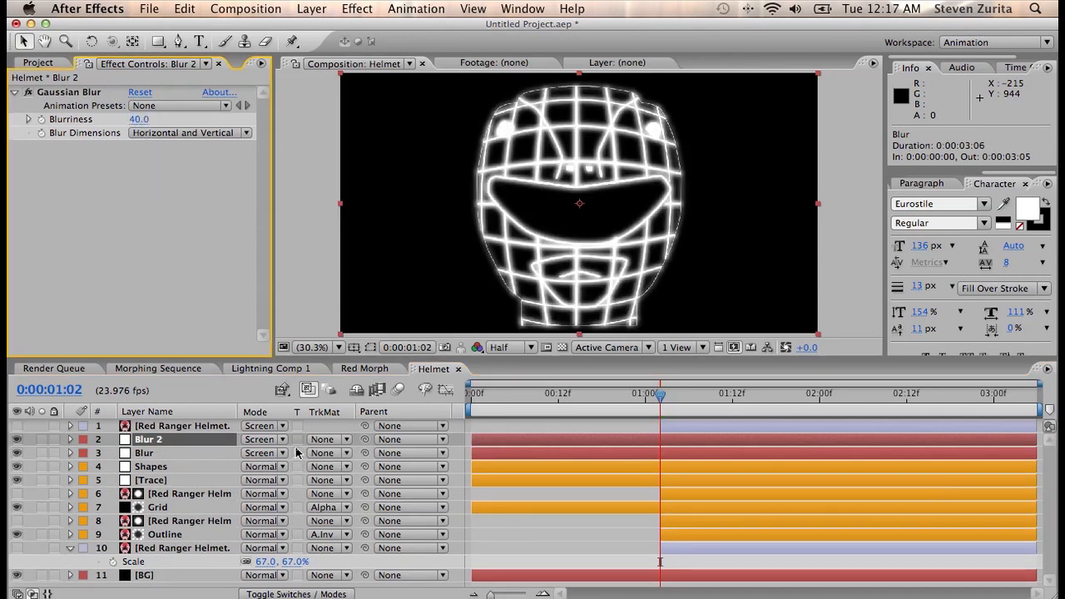
Step: Duplicate the Blur 2 layer and set the copy's Gaussian Blur Blurriness to 60
left_click(200, 442)
key("super+d")
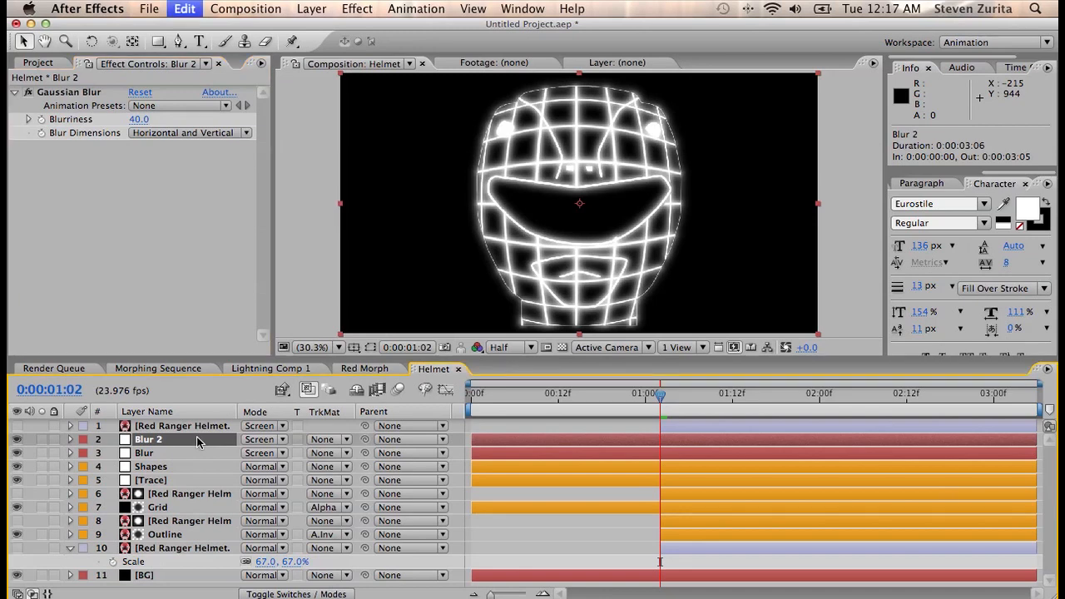
left_click(138, 120)
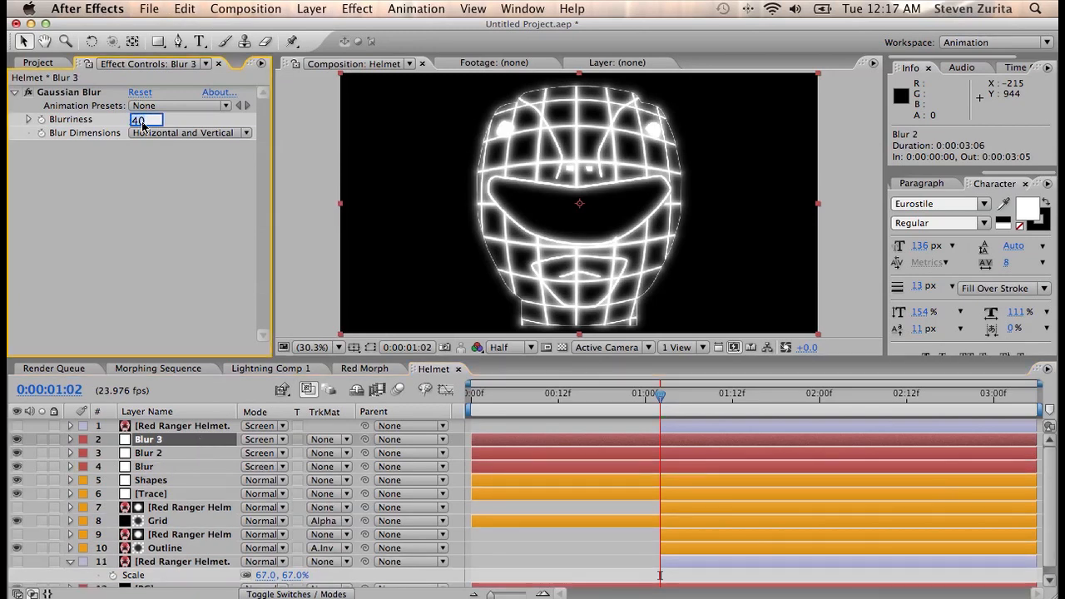
type("60")
key("Return")
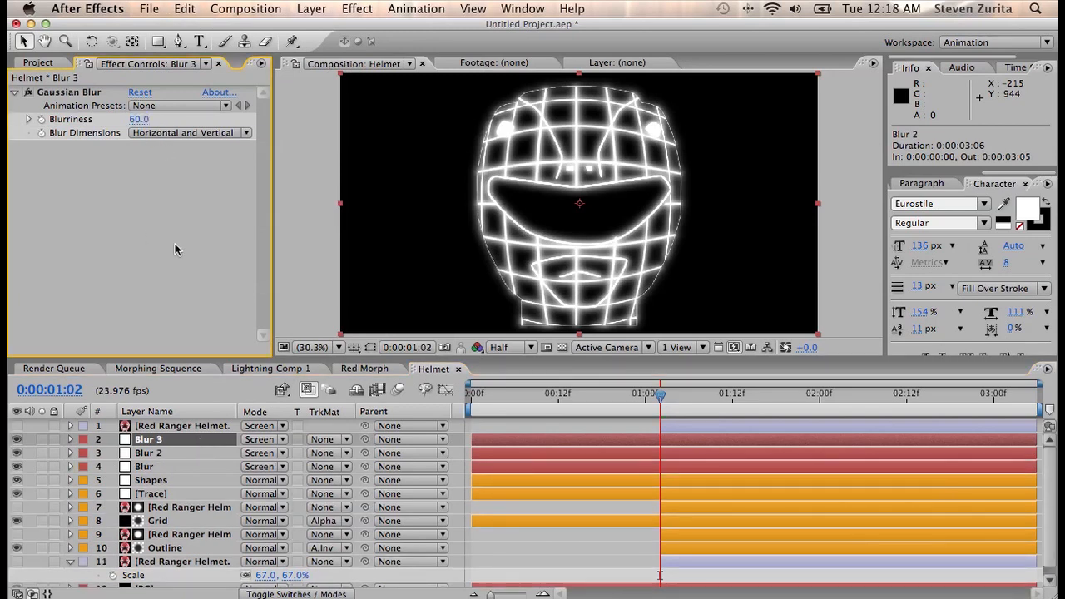
Step: Duplicate the Blur 3 layer, rename the copy Color, and set its blending mode to Normal
key("super+d")
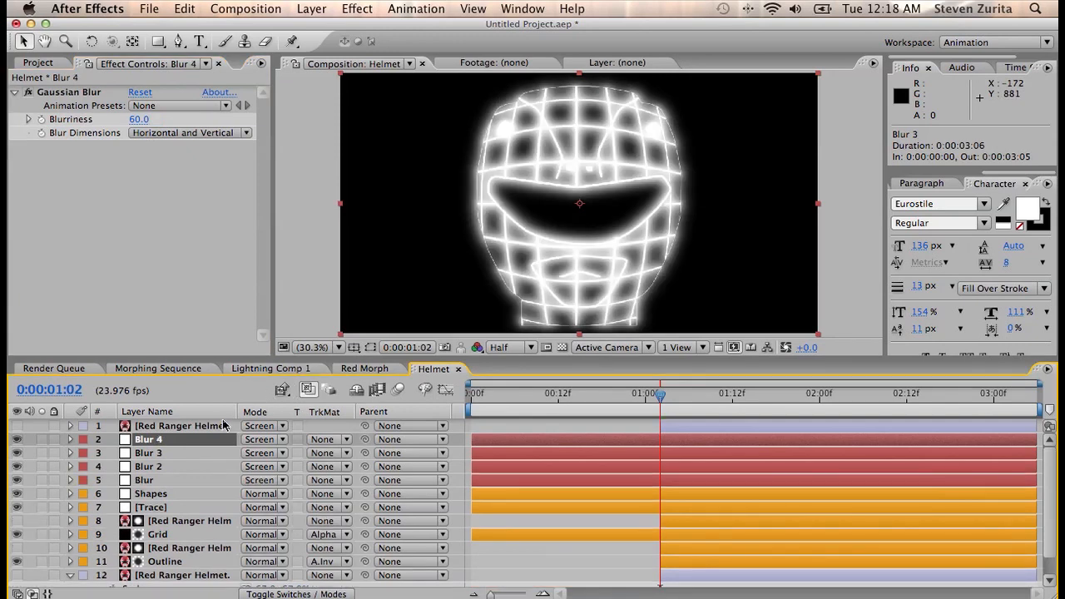
key("Return")
type("Color")
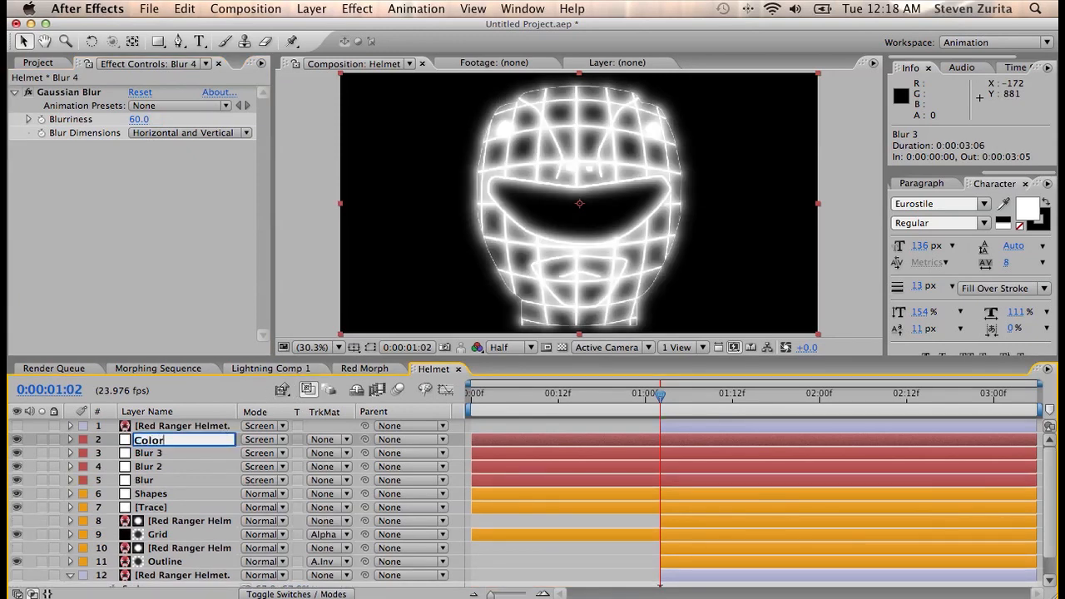
key("Return")
left_click(275, 440)
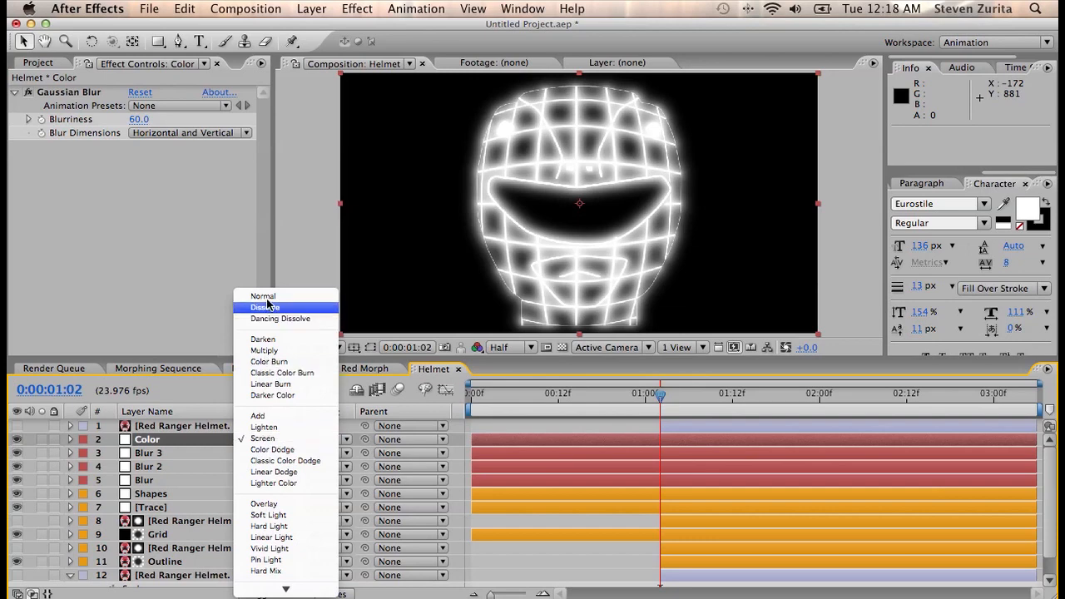
left_click(264, 296)
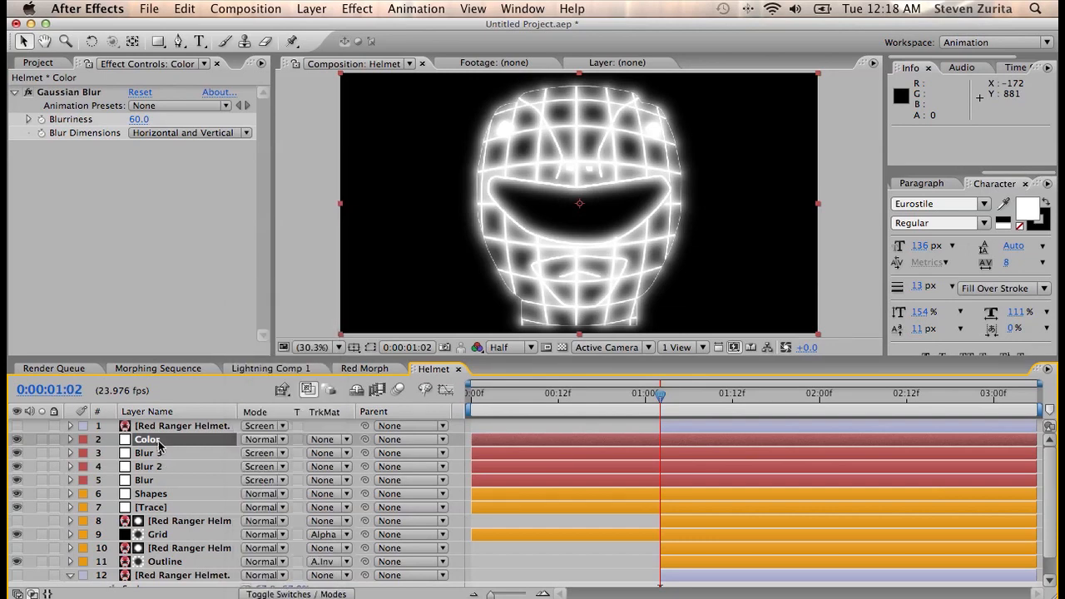
Step: Apply the Color Balance effect to the Color adjustment layer
left_click(159, 442)
left_click(312, 8)
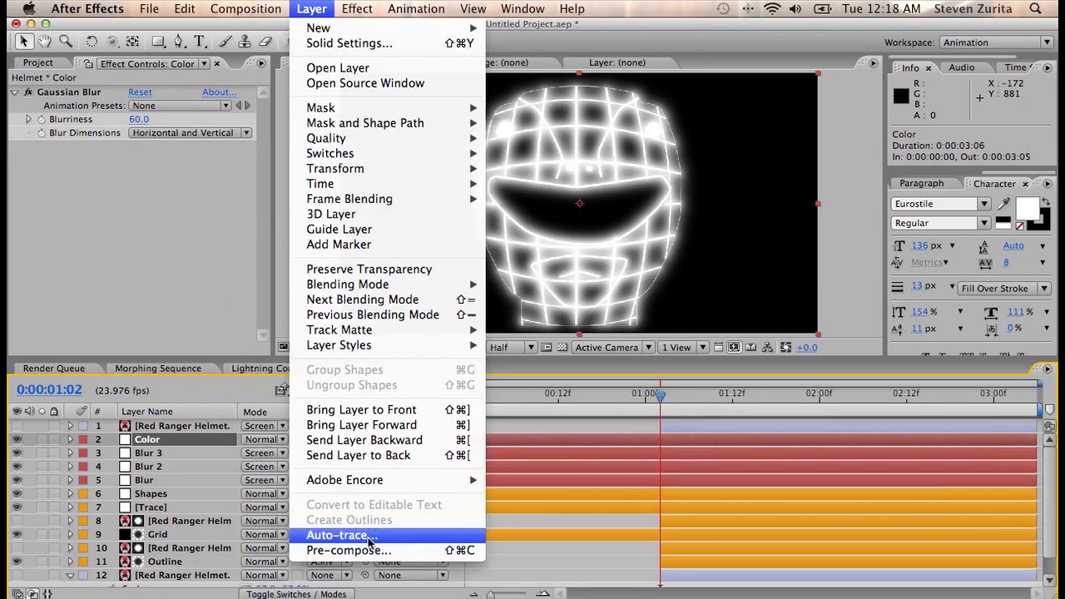
mouse_move(357, 9)
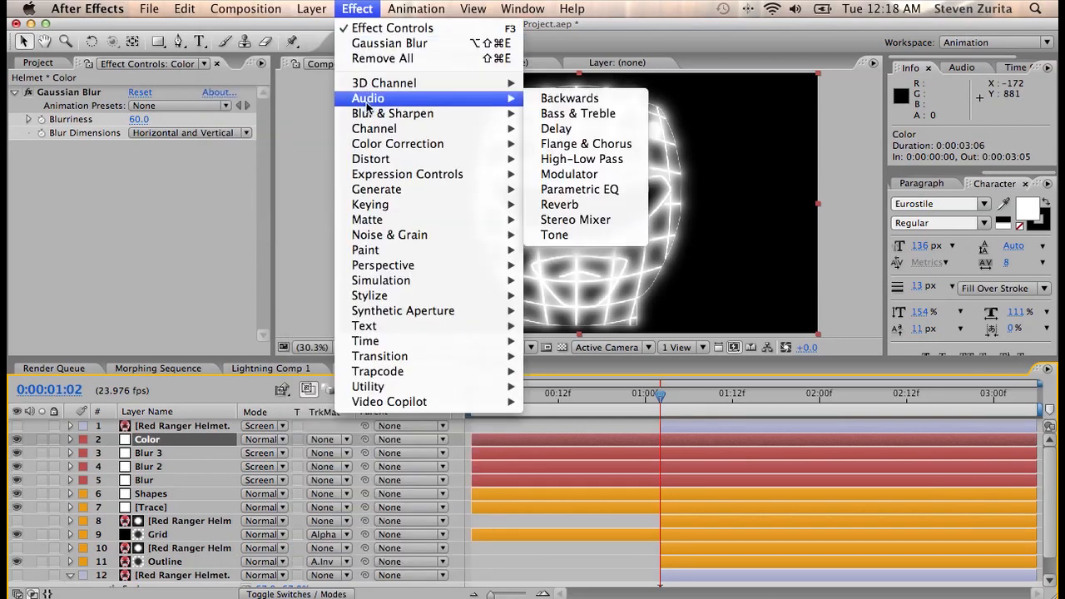
mouse_move(433, 144)
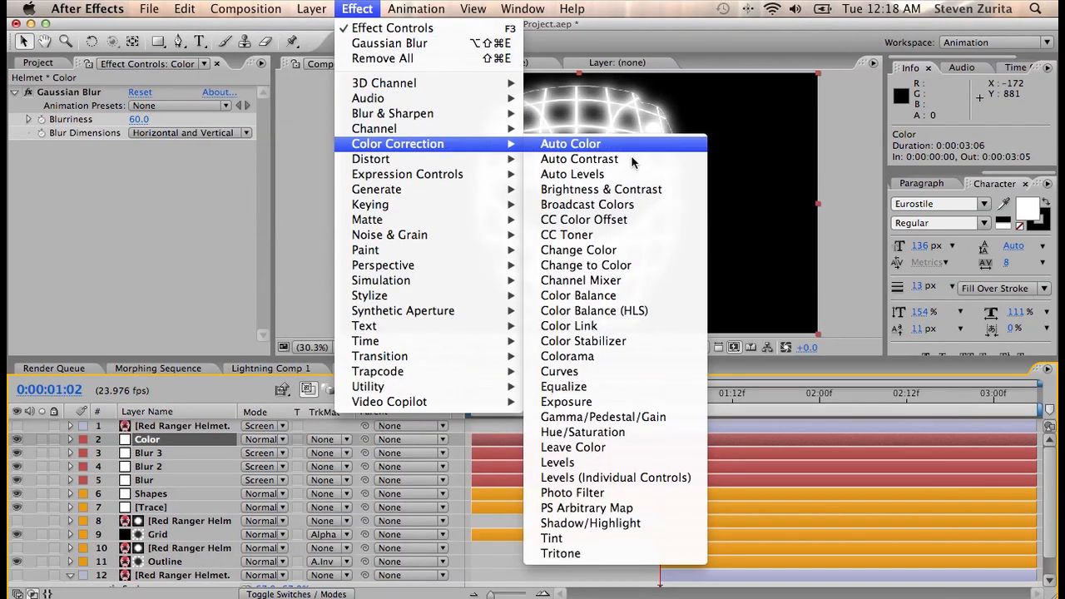
left_click(598, 297)
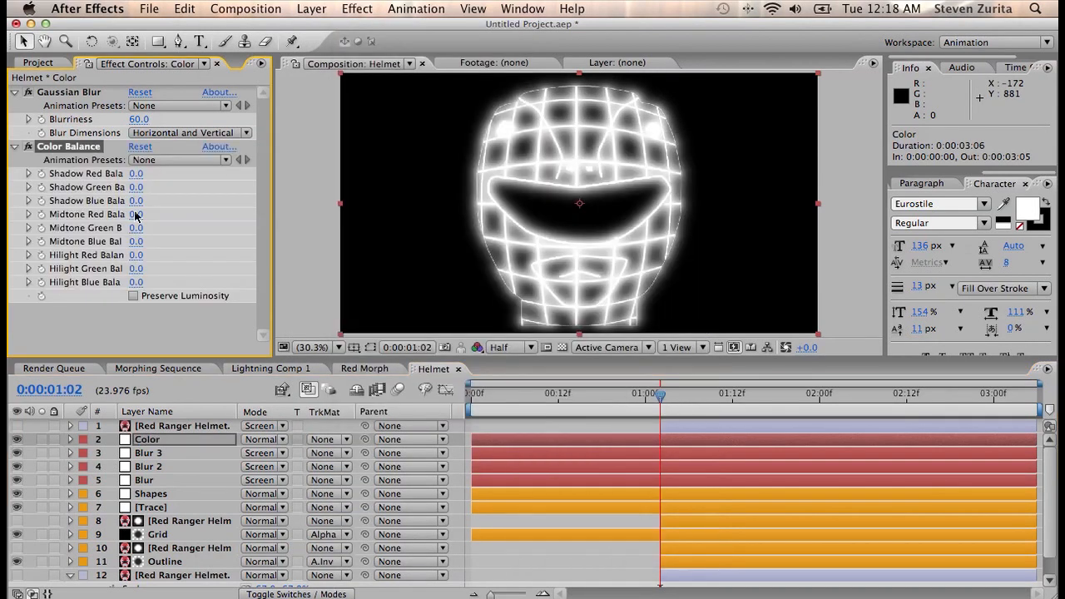
Step: Remove Gaussian Blur from the Color layer and raise its Color Balance Midtone Red Balance to 100
left_click(56, 93)
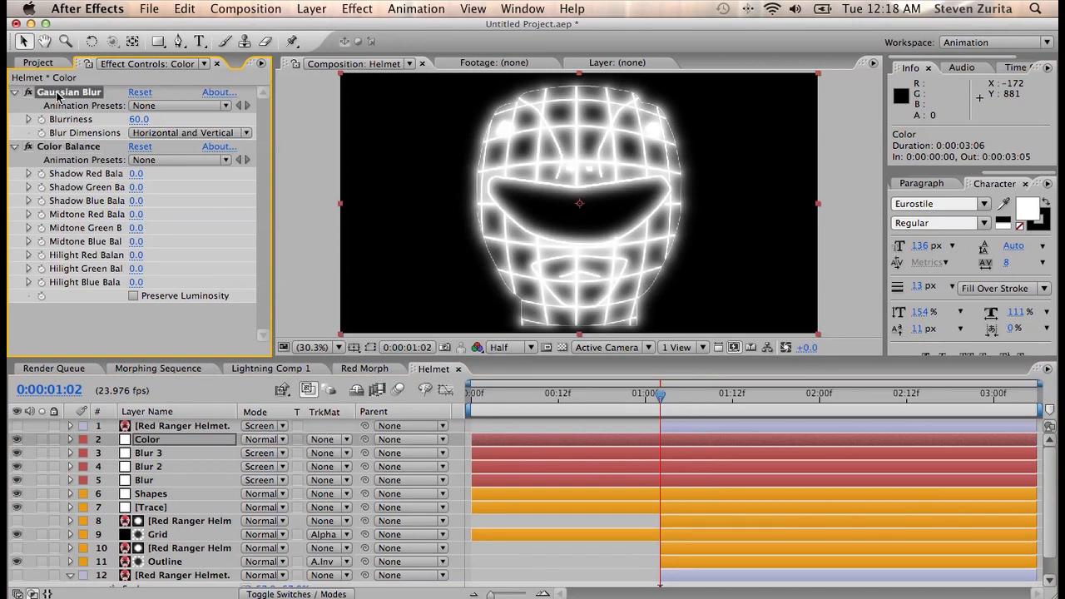
key("Delete")
left_click_drag(135, 160, 345, 161)
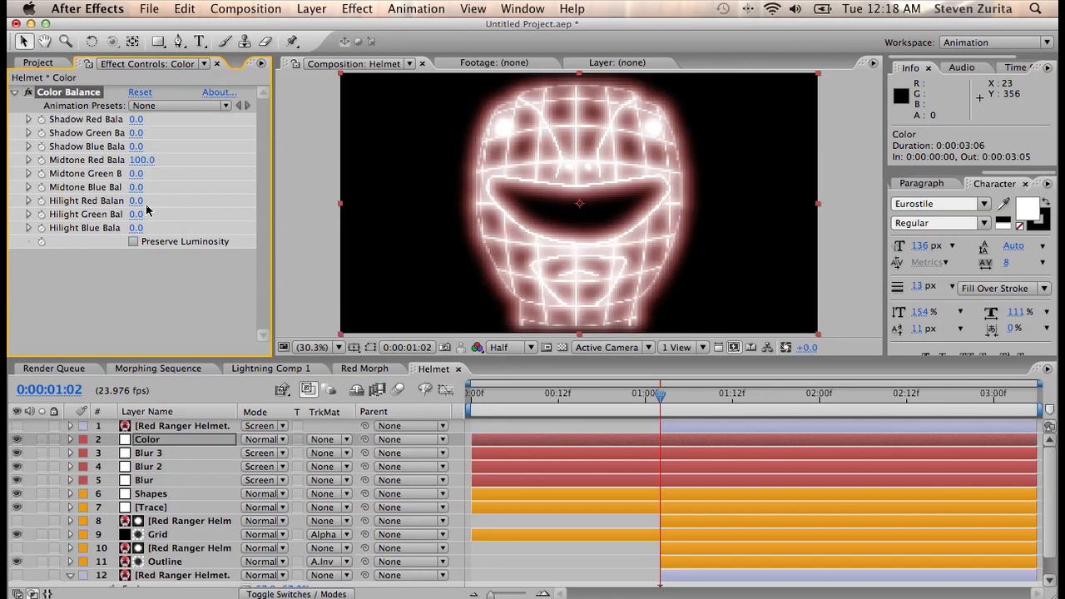
Step: Set the Color layer's Color Balance Hilight Red Balance to 100 and enable Preserve Luminosity
left_click_drag(135, 200, 376, 197)
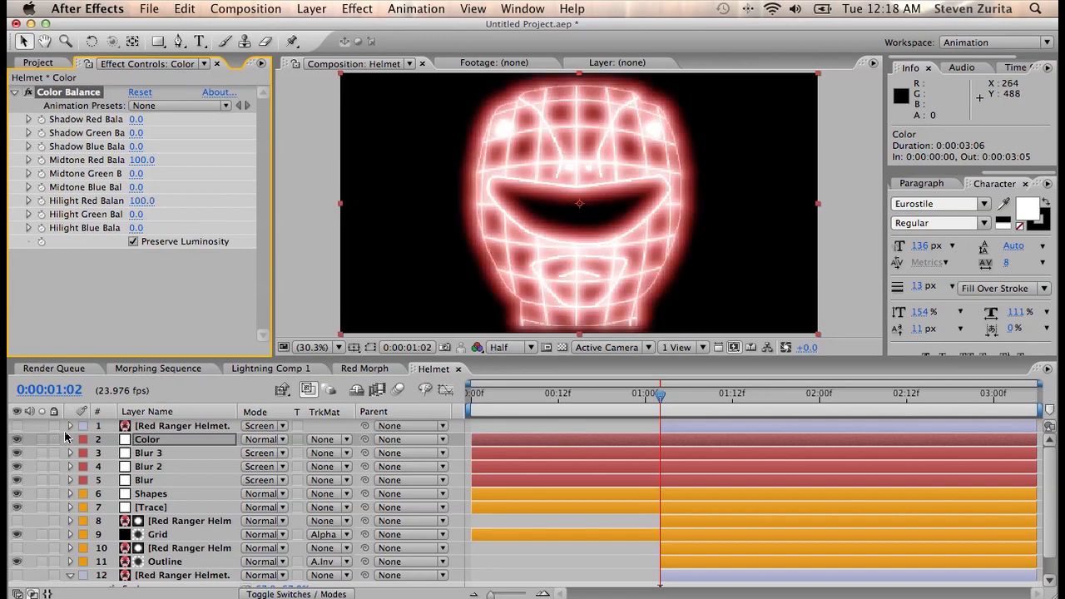
Step: Make the topmost Red Ranger Helmet layer visible and rename it Magma
left_click(16, 426)
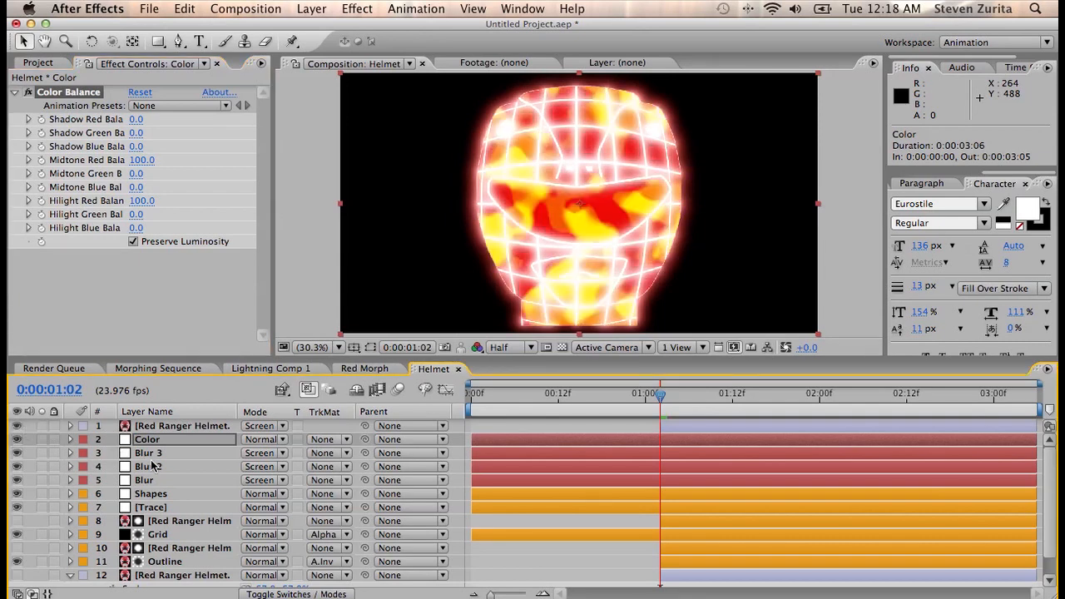
left_click(180, 426)
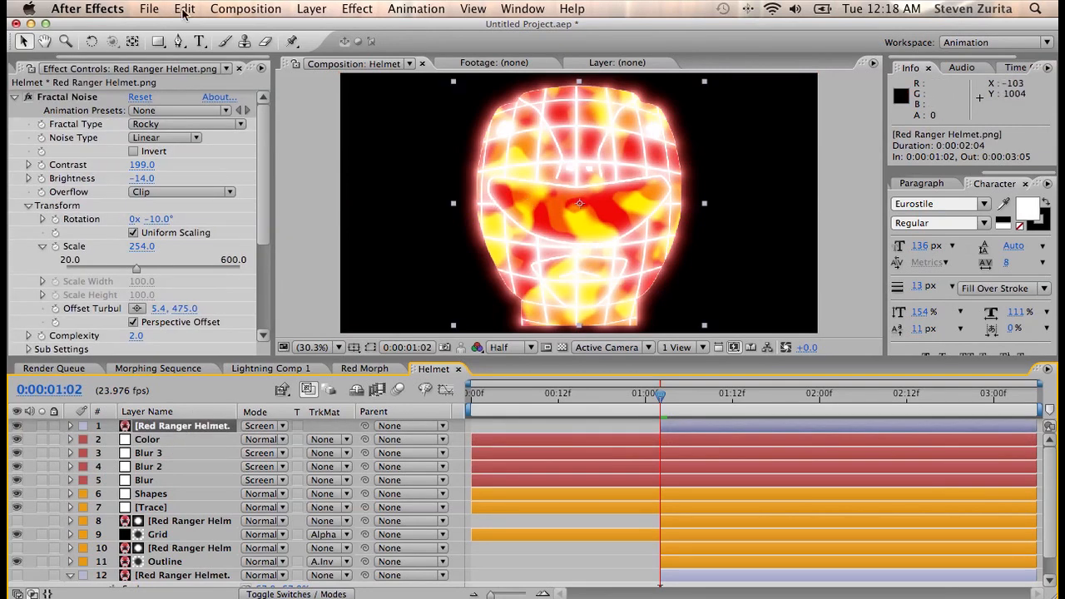
left_click(178, 41)
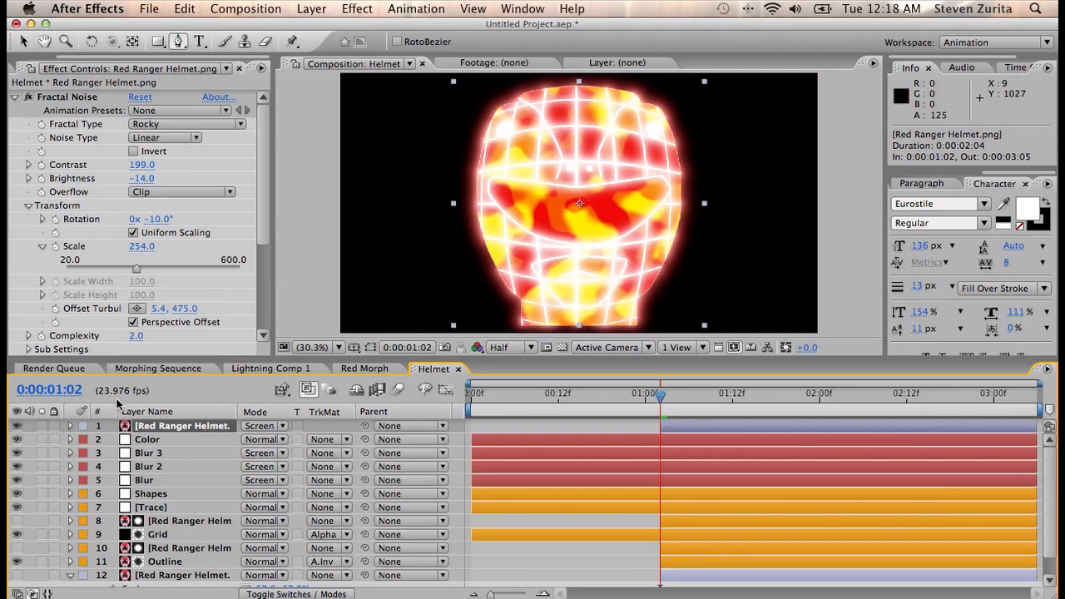
key("Return")
type("Magma")
key("Return")
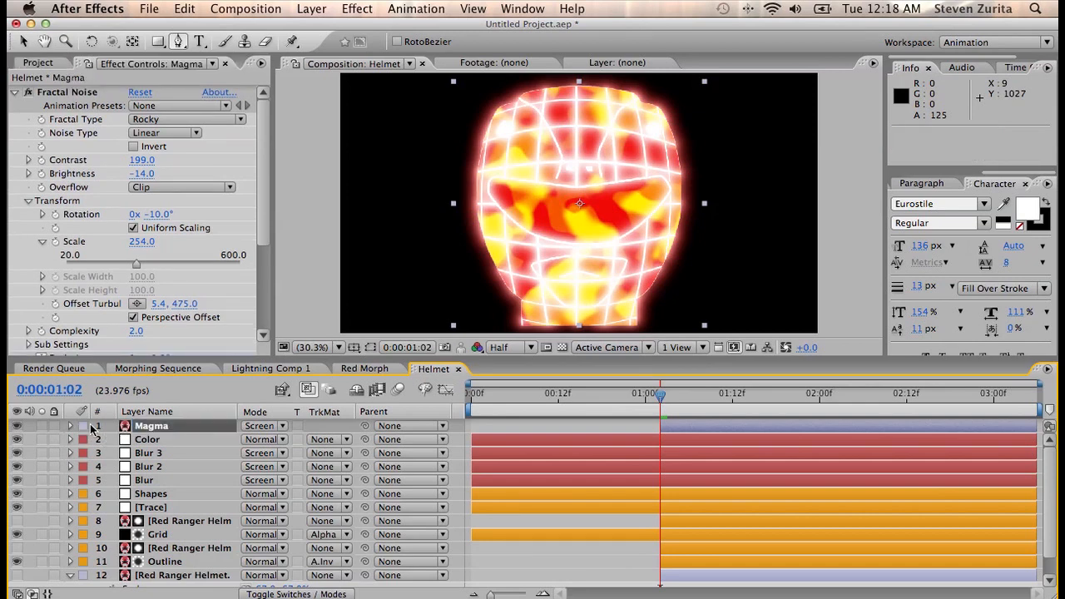
Step: Draw a closed mask around the helmet's visor on the Magma layer and set the mask mode to Subtract
left_click(574, 185)
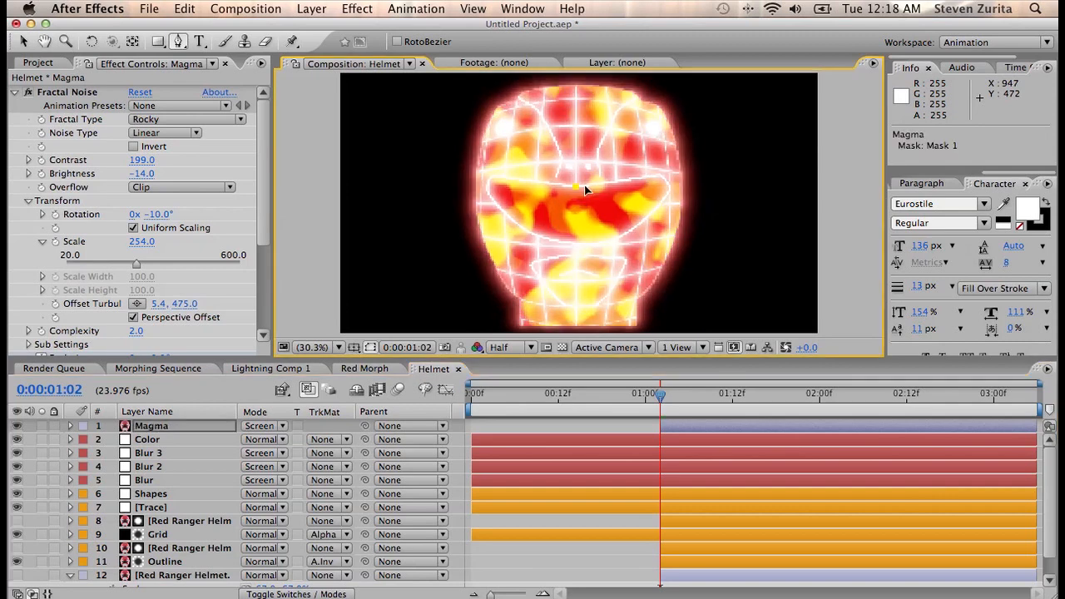
left_click(665, 176)
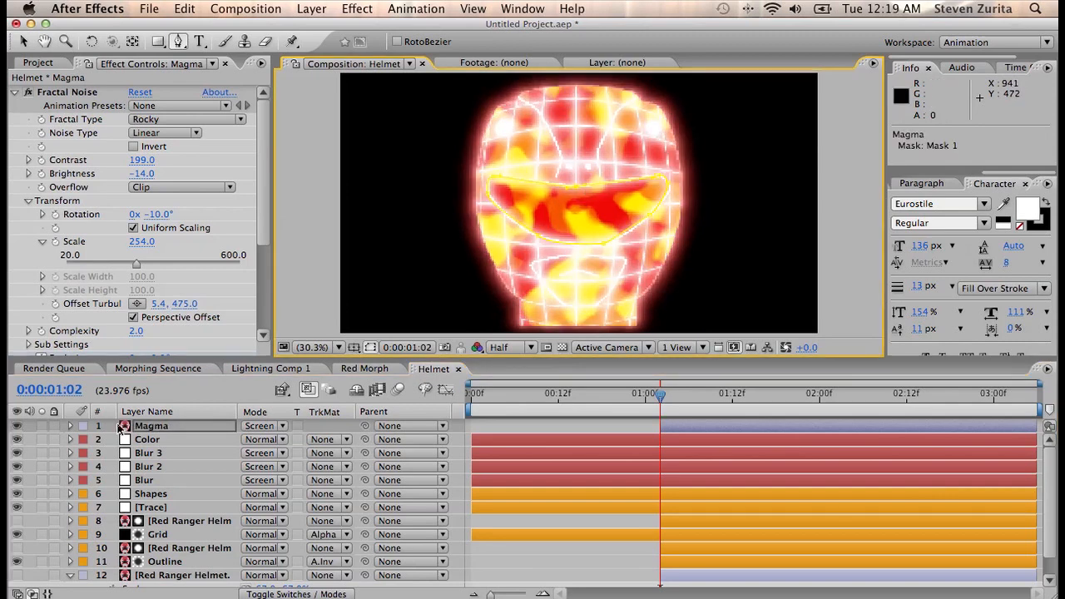
key("m")
key("m")
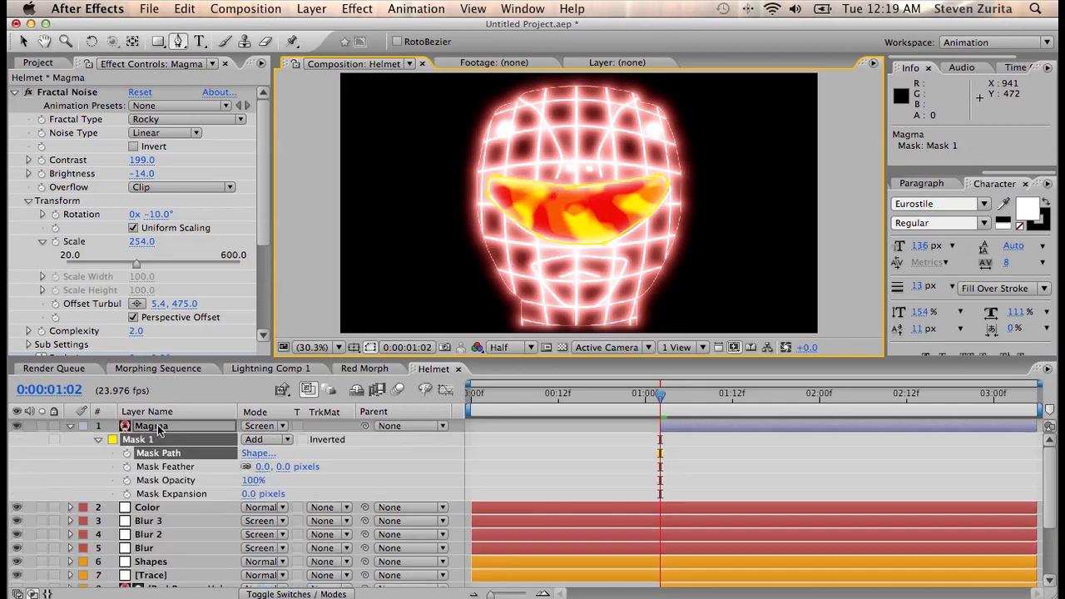
left_click(250, 440)
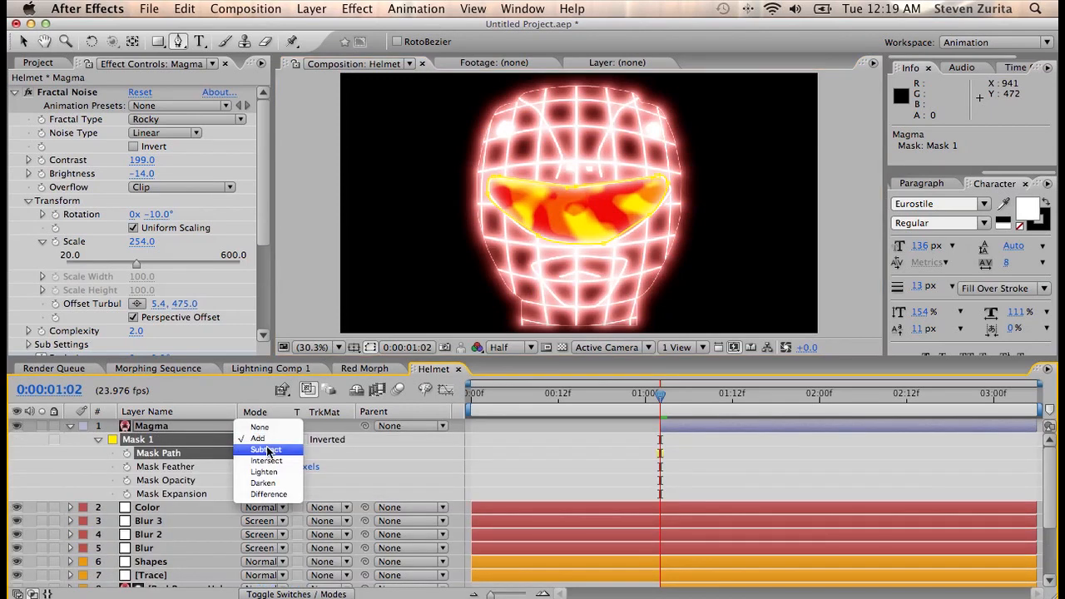
left_click(262, 449)
Step: Set the visor mask's feather to 3 pixels and collapse the Magma layer's properties
left_click(280, 471)
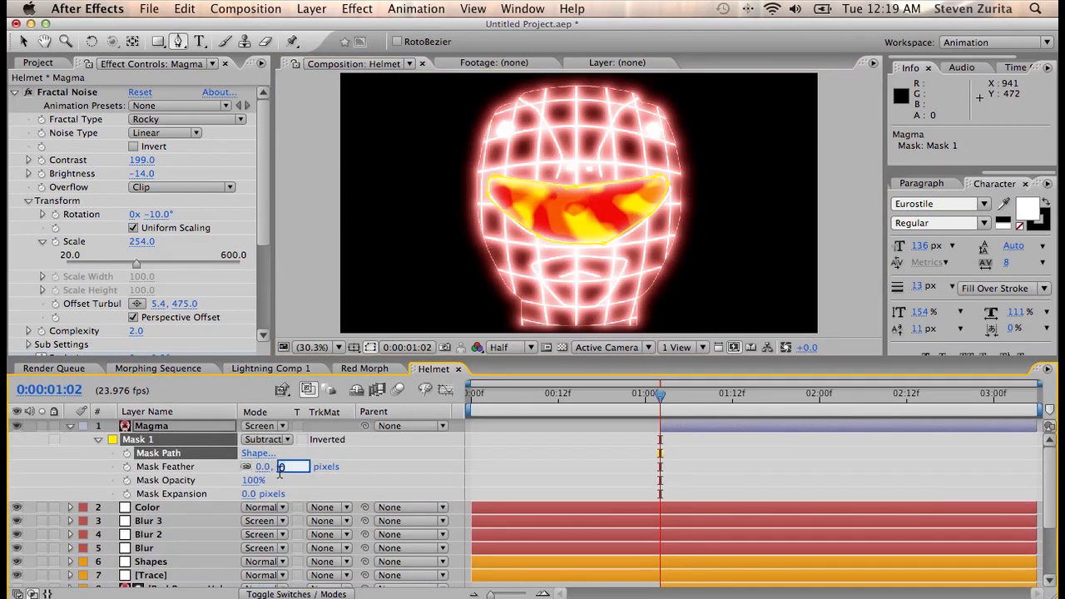
type("3")
key("Return")
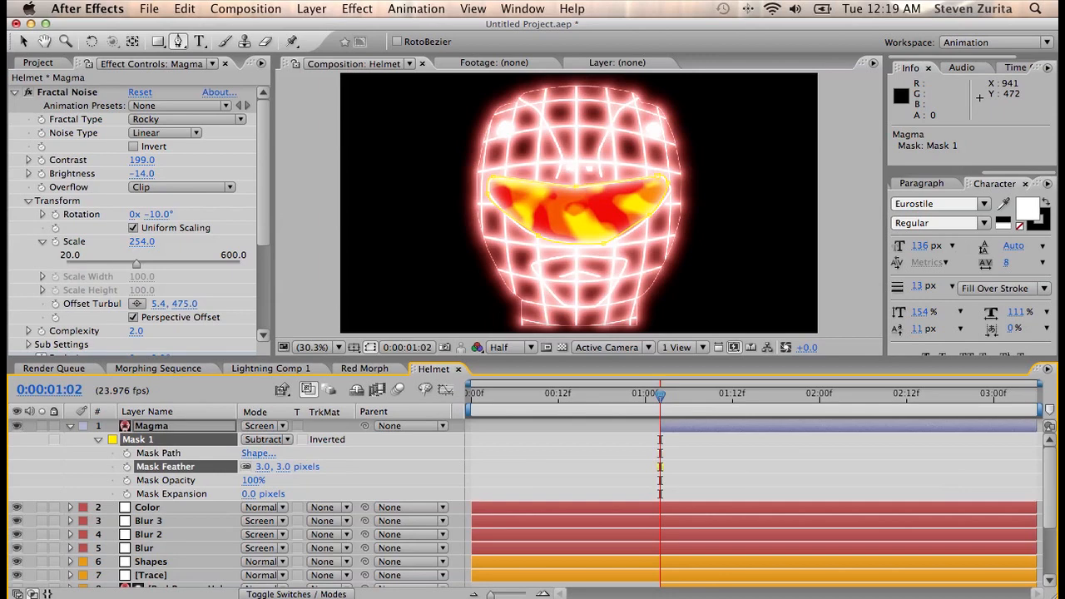
left_click(377, 480)
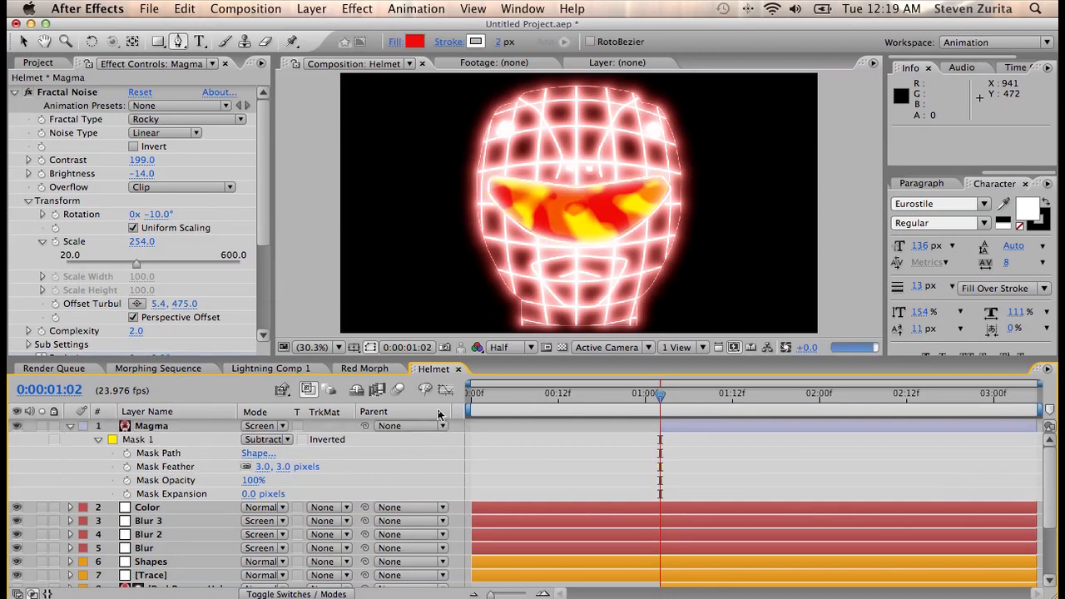
left_click(70, 428)
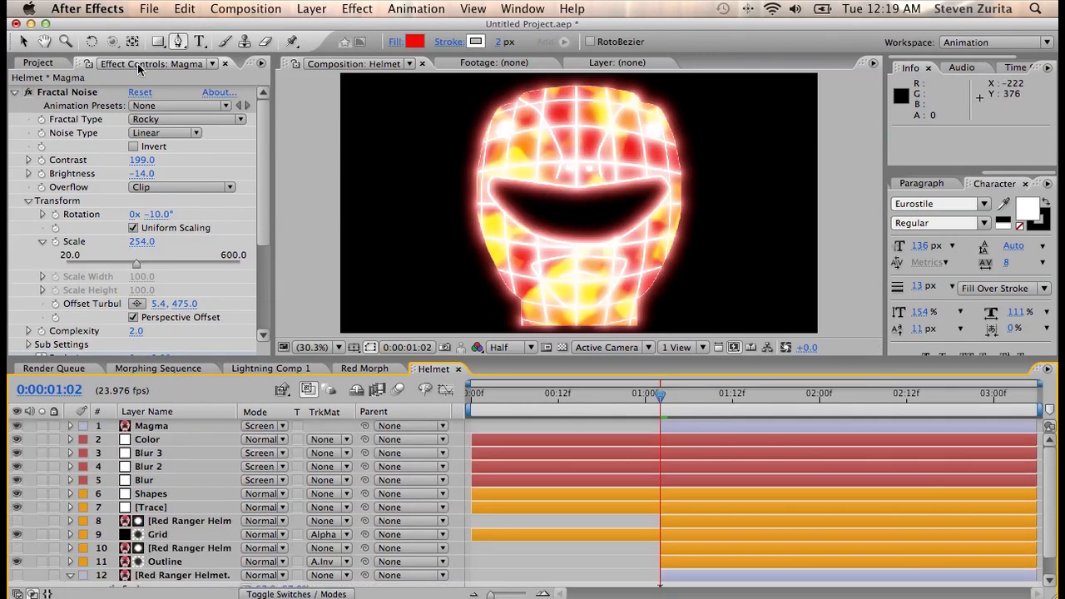
Step: Create a white 1920 × 1080 solid named Visor Squares
left_click(355, 9)
mouse_move(314, 9)
mouse_move(322, 30)
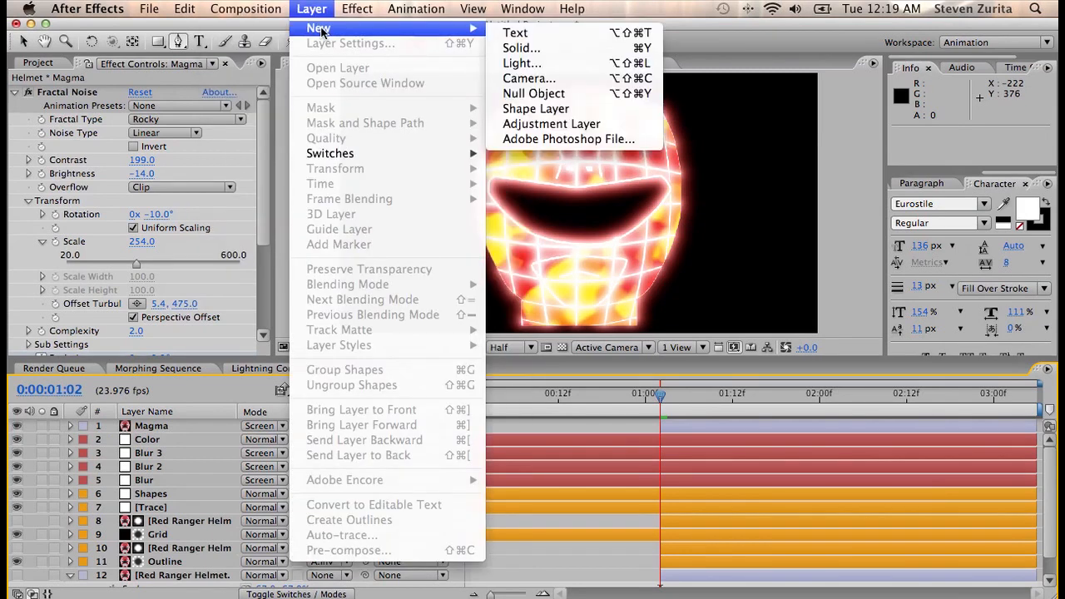
left_click(549, 48)
type("V")
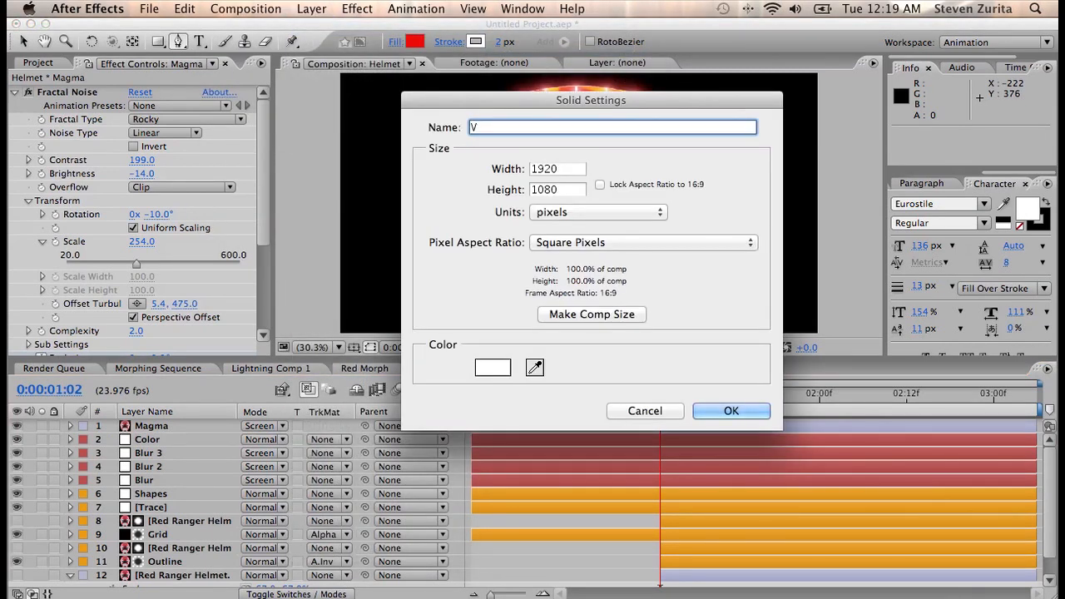
type("isor Squares")
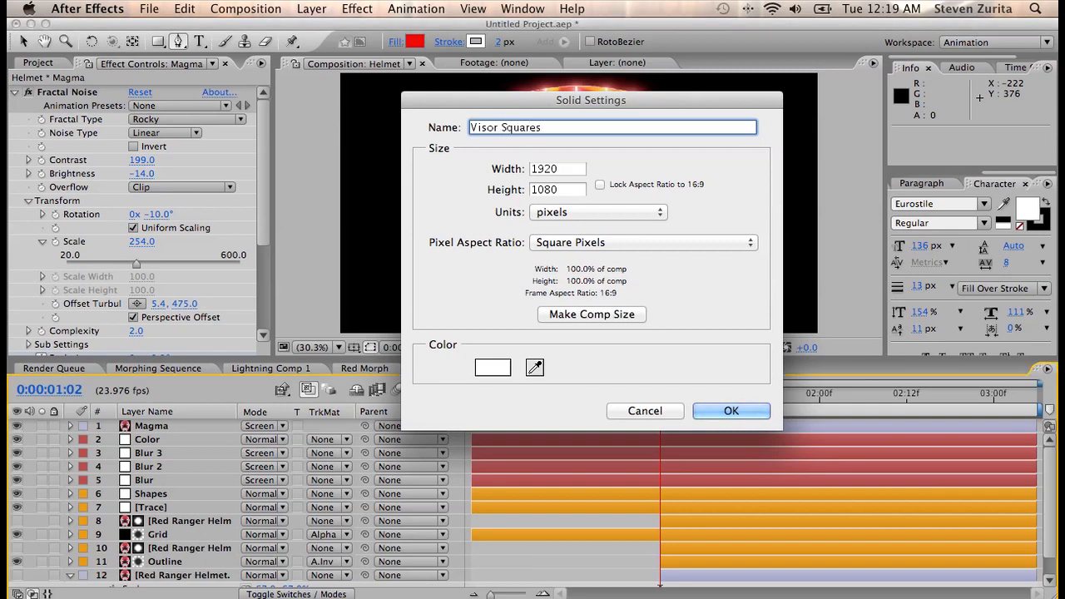
key("Return")
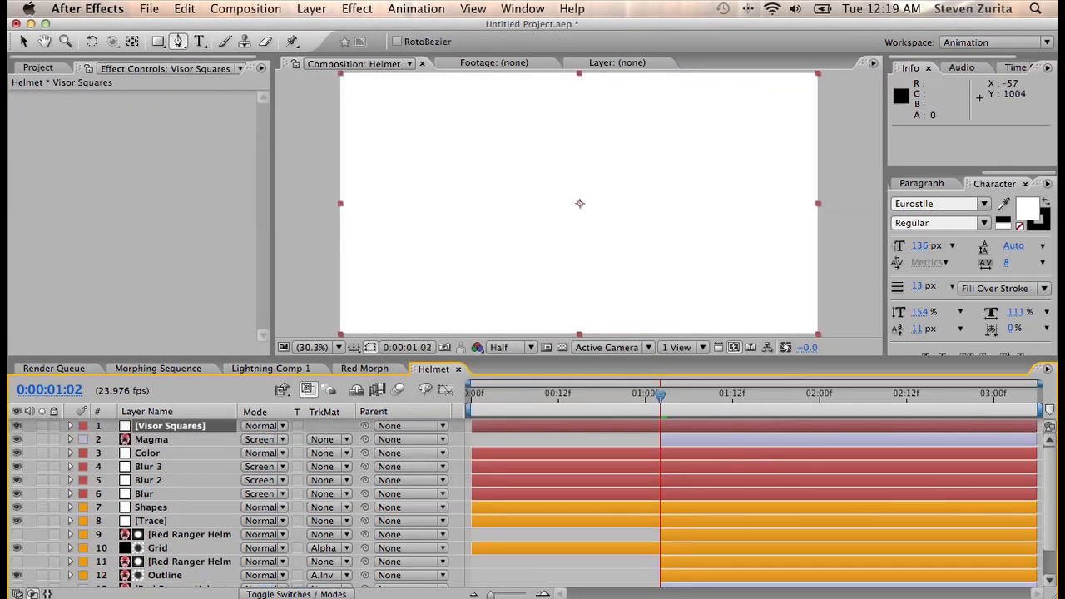
Step: Apply Fractal Noise to the Visor Squares layer and load the first of the two Pixels animation presets
left_click(357, 8)
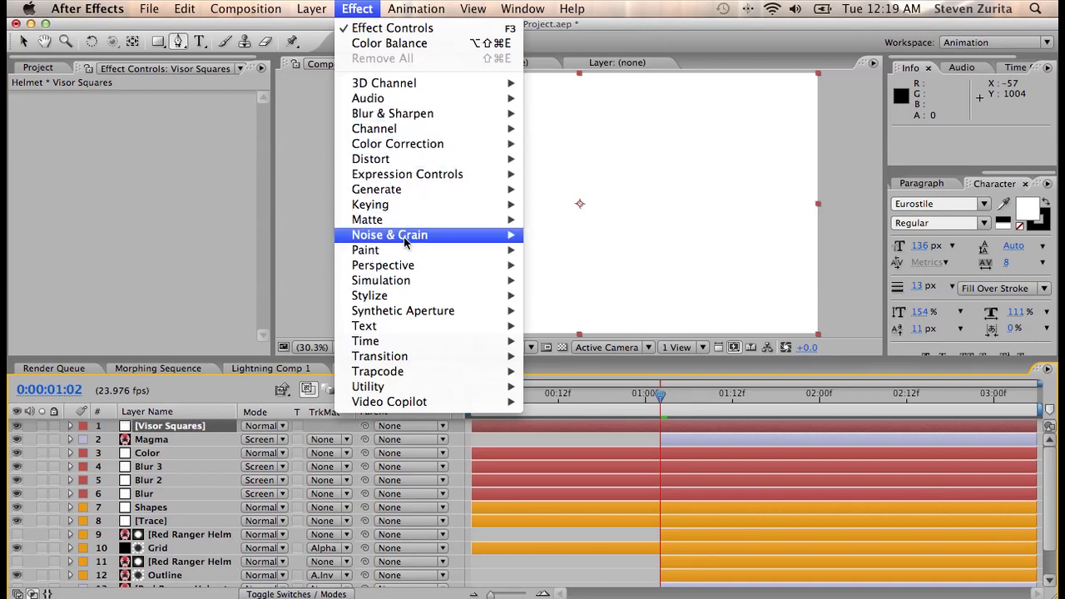
mouse_move(409, 234)
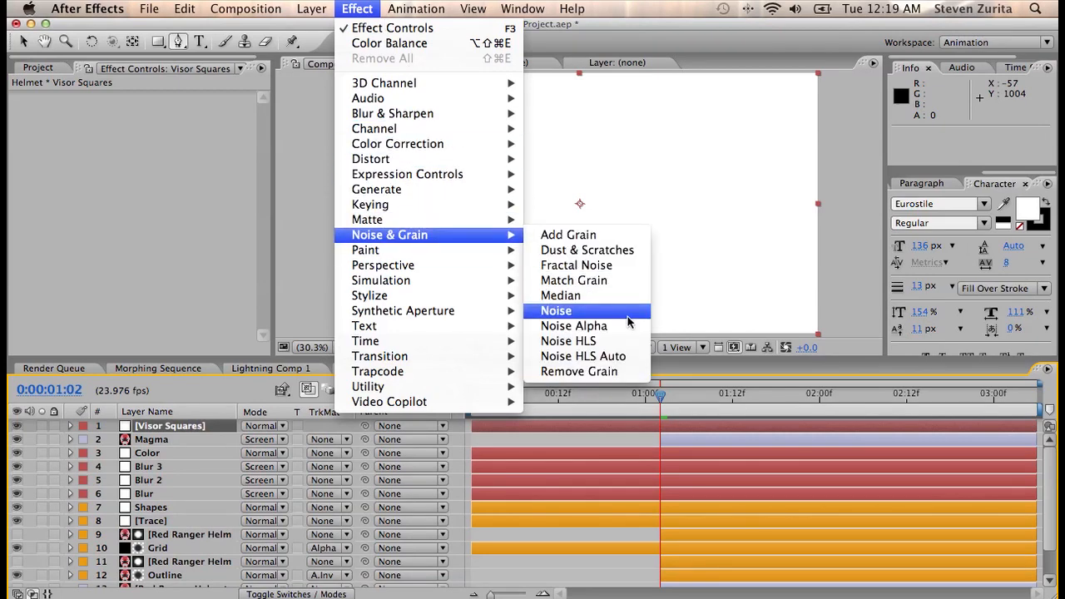
left_click(576, 264)
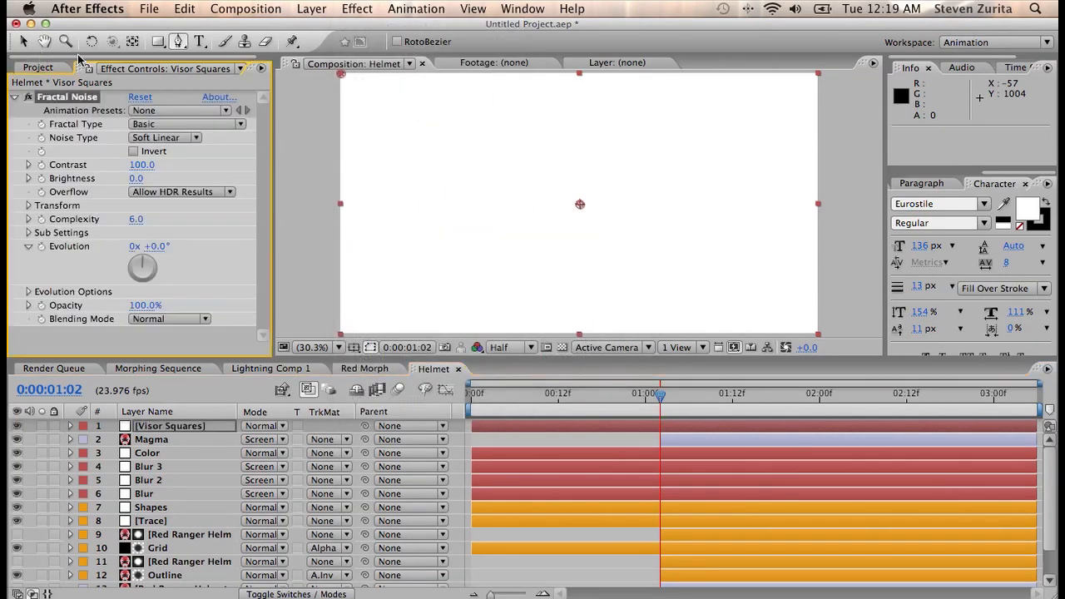
left_click(166, 110)
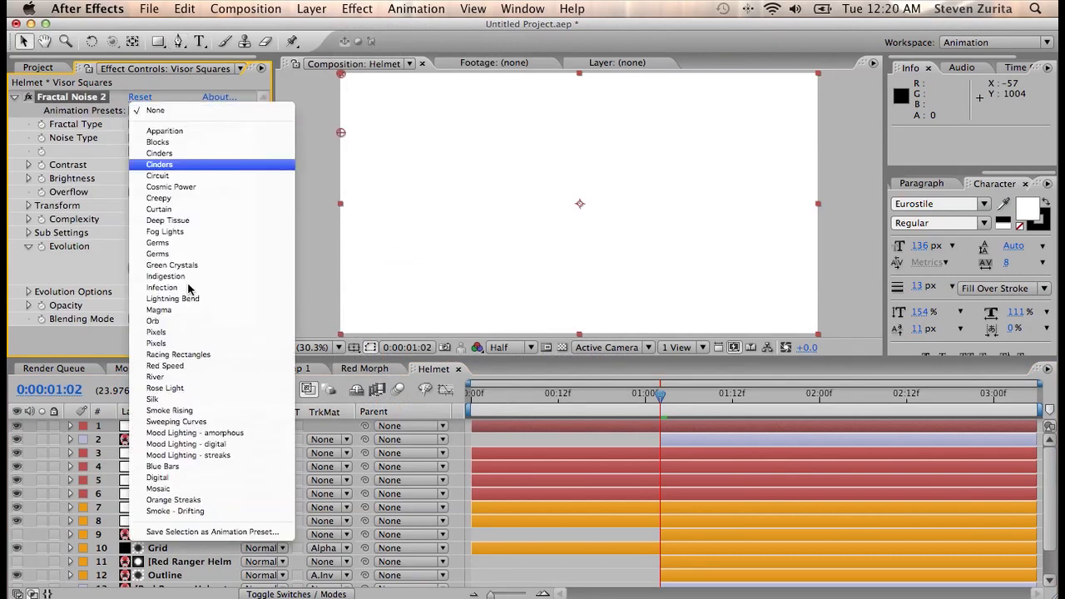
left_click(197, 344)
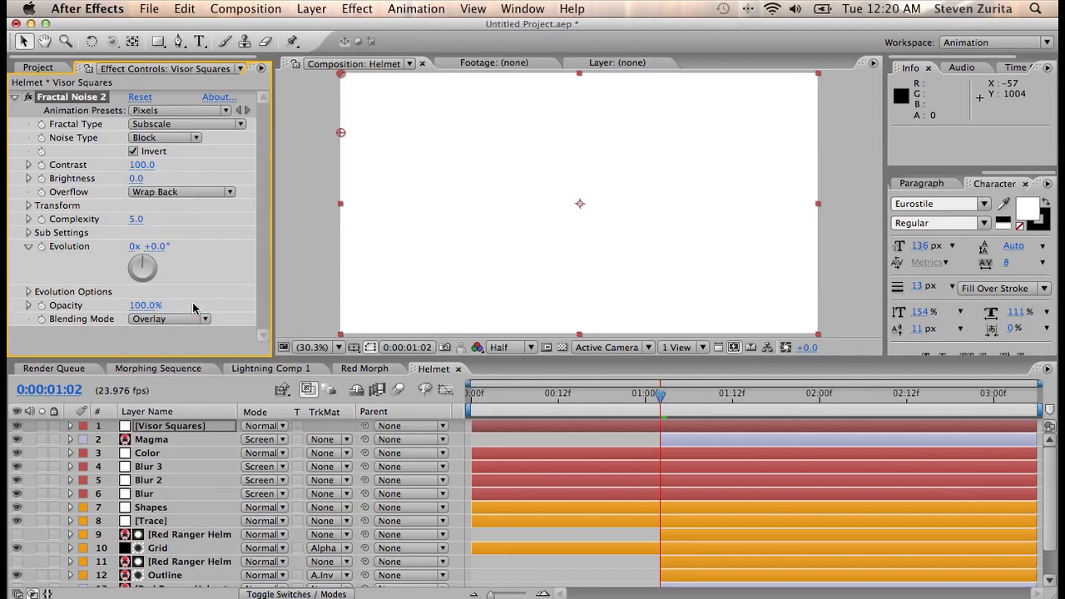
left_click(173, 112)
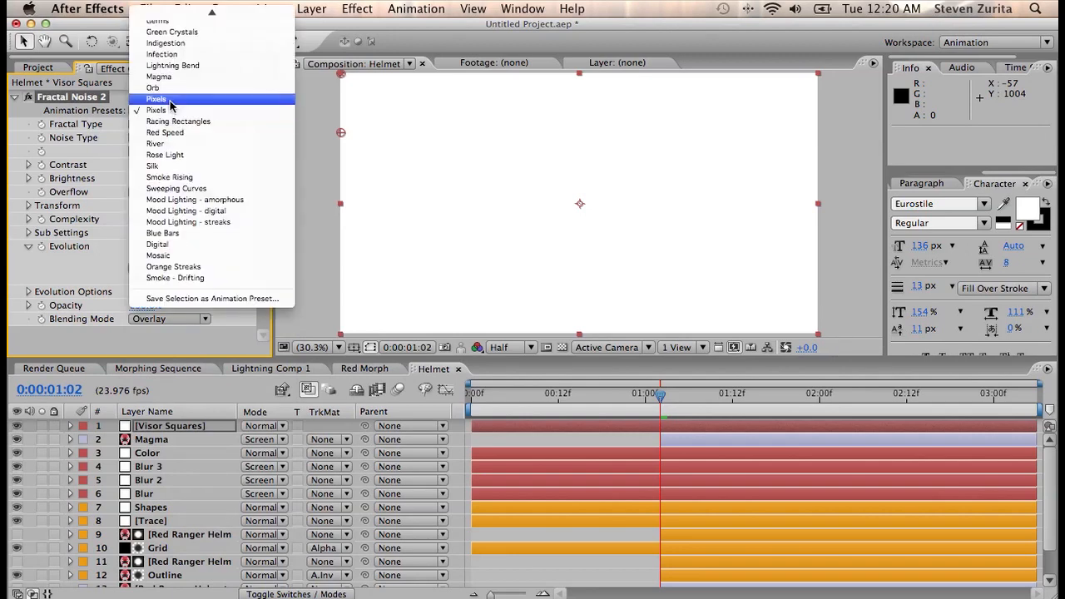
left_click(170, 101)
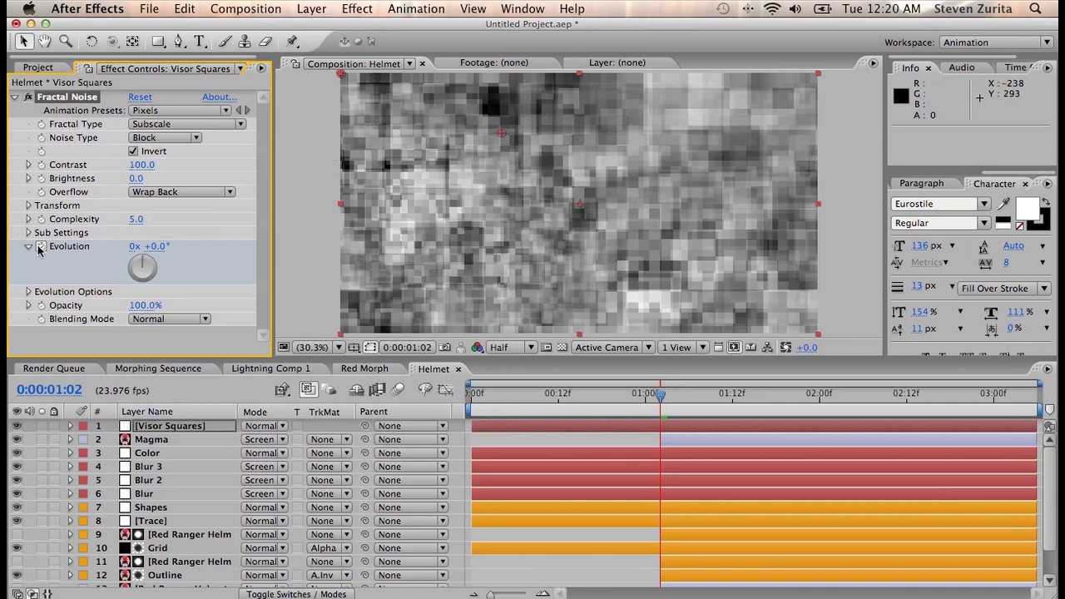
Step: Set the Fractal Noise Scale on Visor Squares to 3000
left_click(29, 206)
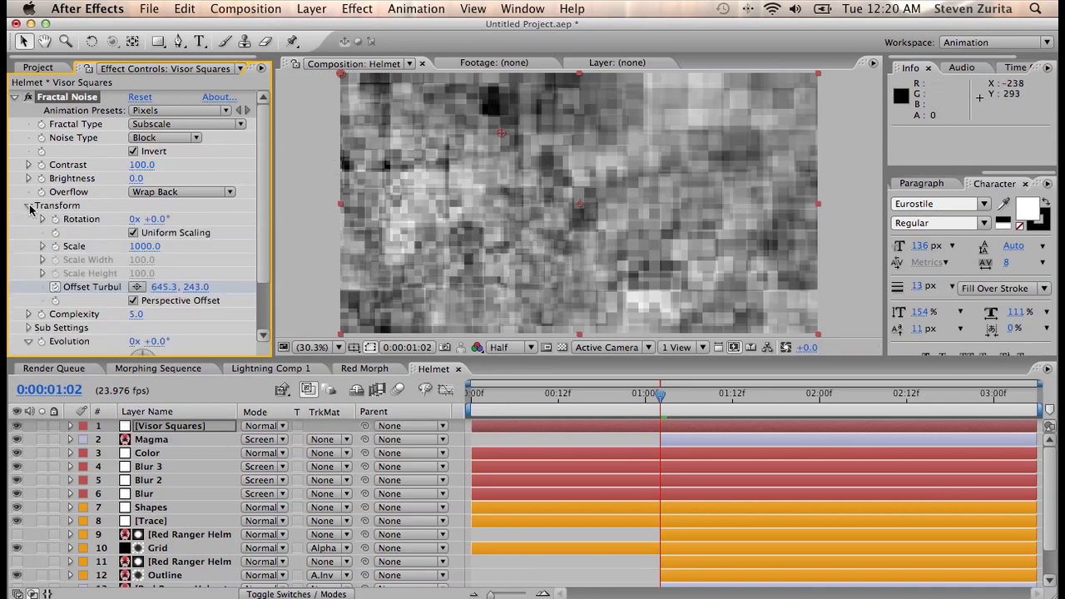
left_click(42, 247)
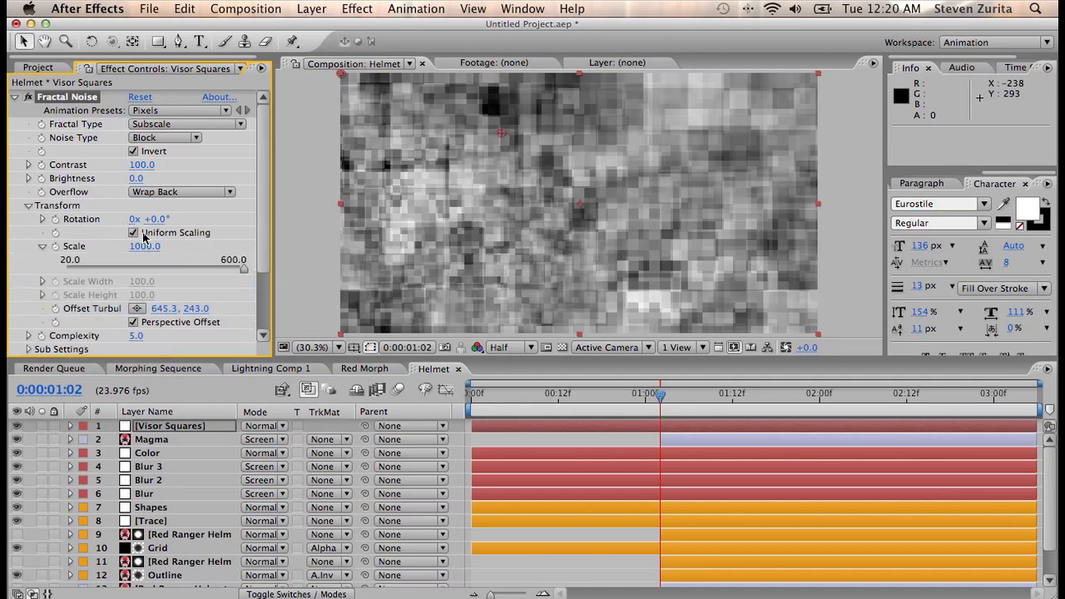
left_click_drag(243, 271, 358, 278)
key("super+z")
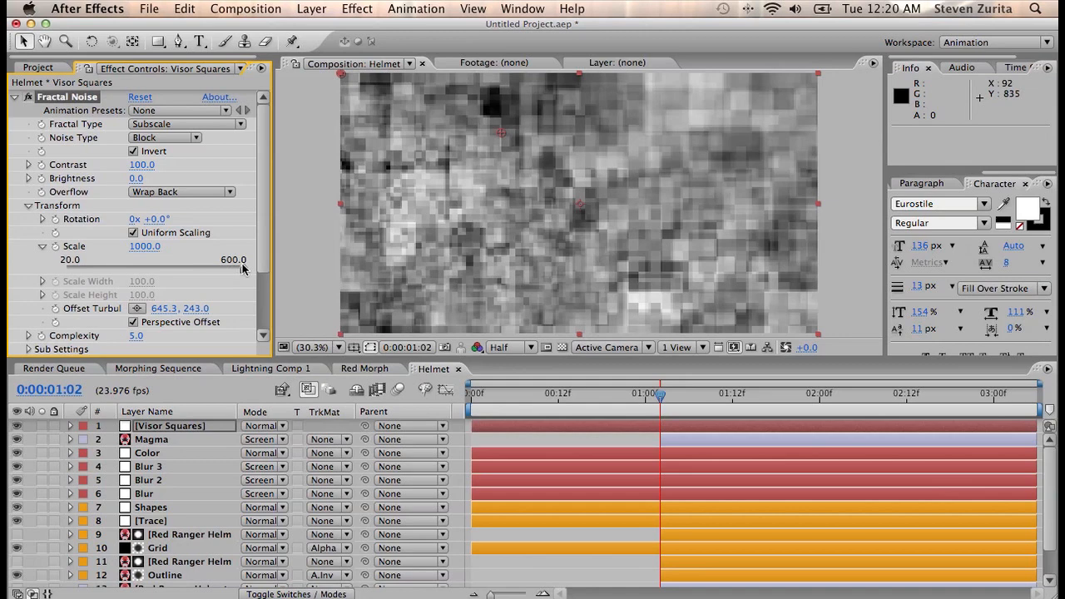
left_click(145, 247)
type("30")
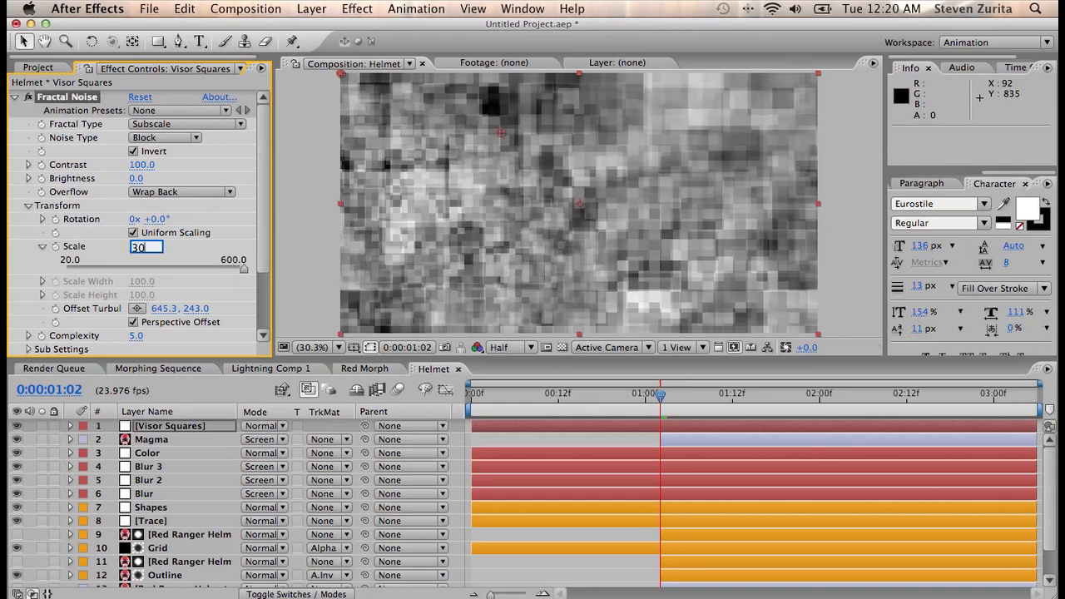
type("00")
key("Return")
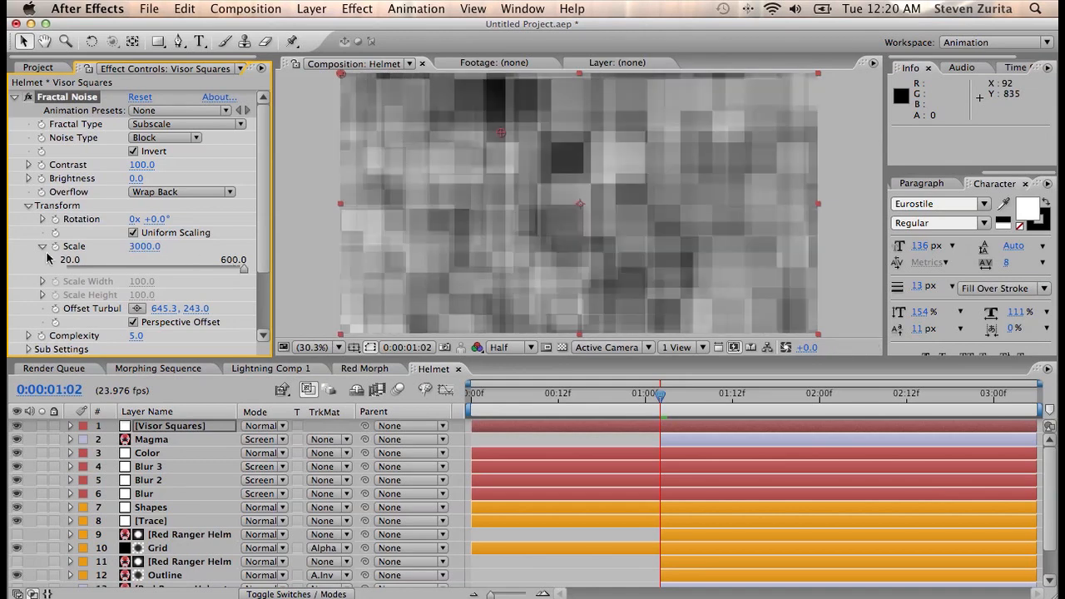
Step: Set the Visor Squares Fractal Noise to Contrast 395, Overflow Clip and Brightness -51
left_click_drag(142, 165, 379, 164)
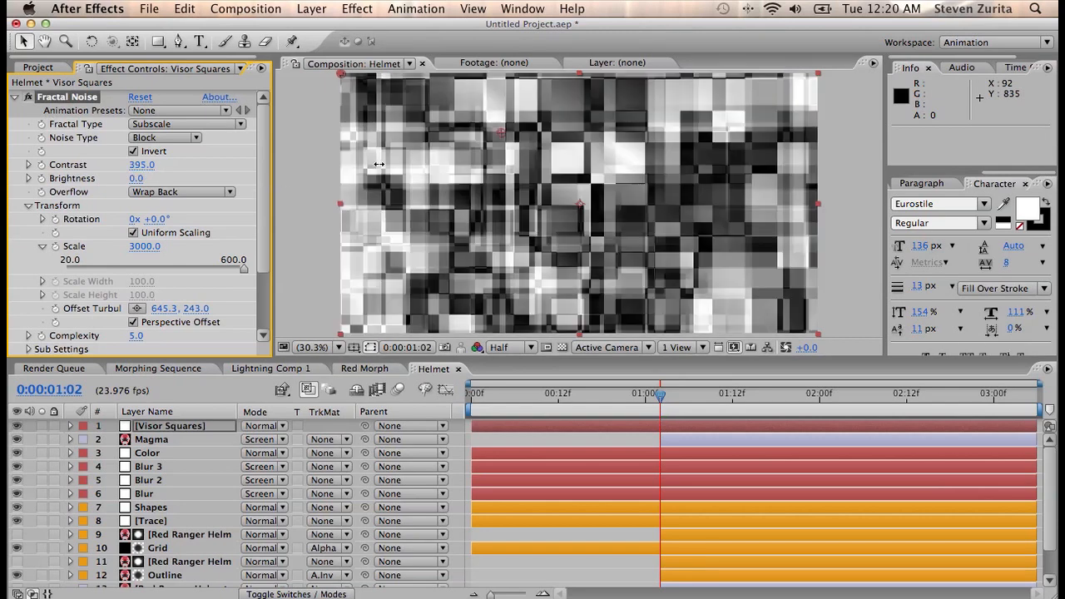
left_click(144, 192)
left_click(161, 172)
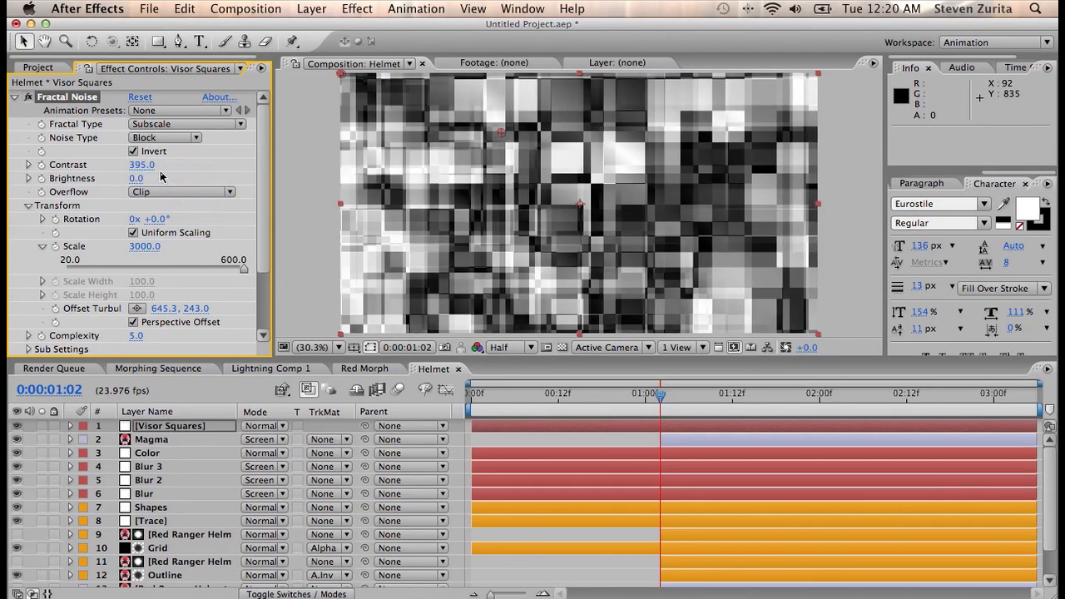
left_click_drag(125, 177, 101, 178)
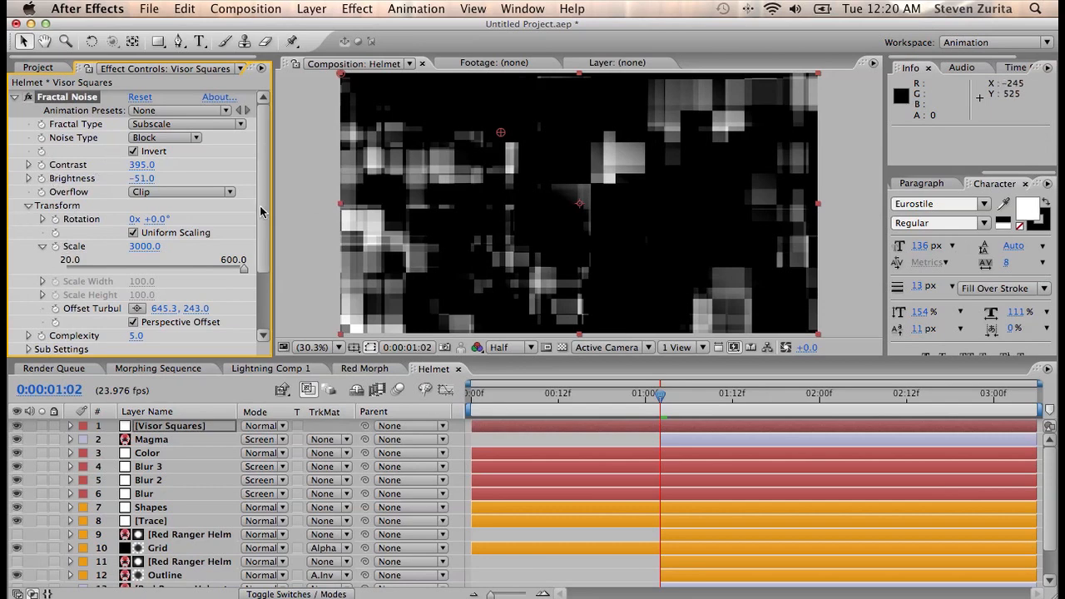
Step: Add an Evolution keyframe to the Visor Squares noise at 0:00:01:02 and trim the layer's start to that time
scroll(34, 308, "down", 3)
left_click(40, 277)
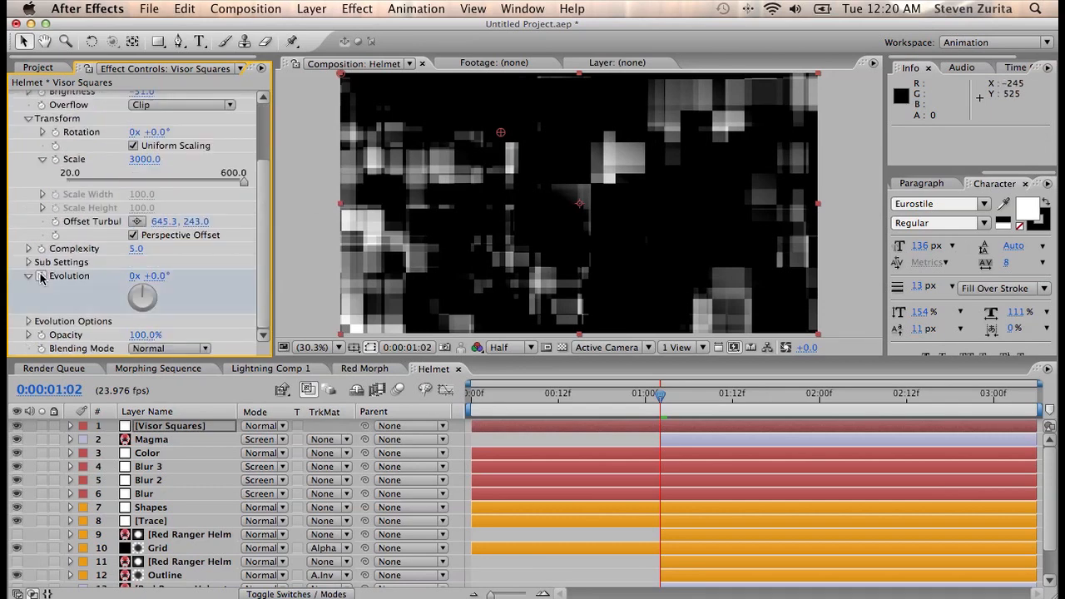
left_click(610, 426)
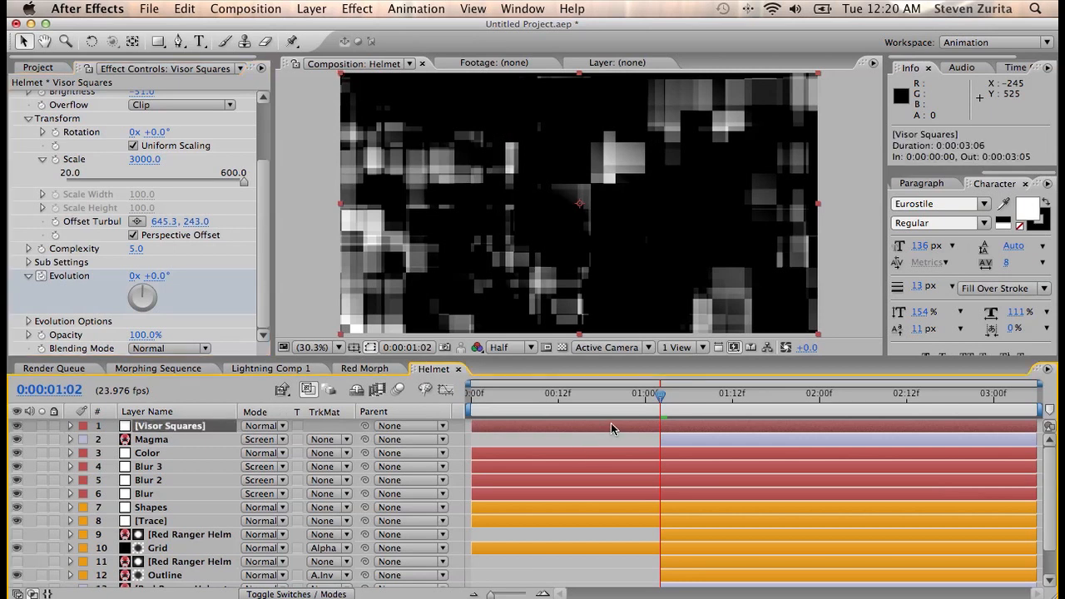
key("alt+bracketleft")
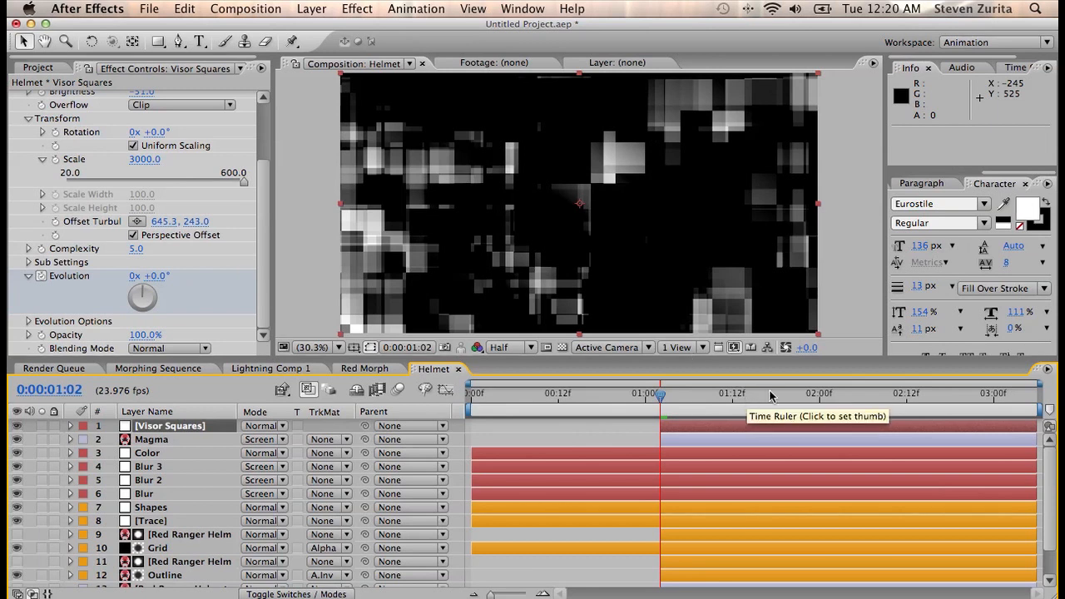
Step: Add an Evolution keyframe of 180° to the Visor Squares noise at 0:00:02:02 and reveal the layer's keyframes in the timeline
left_click(827, 403)
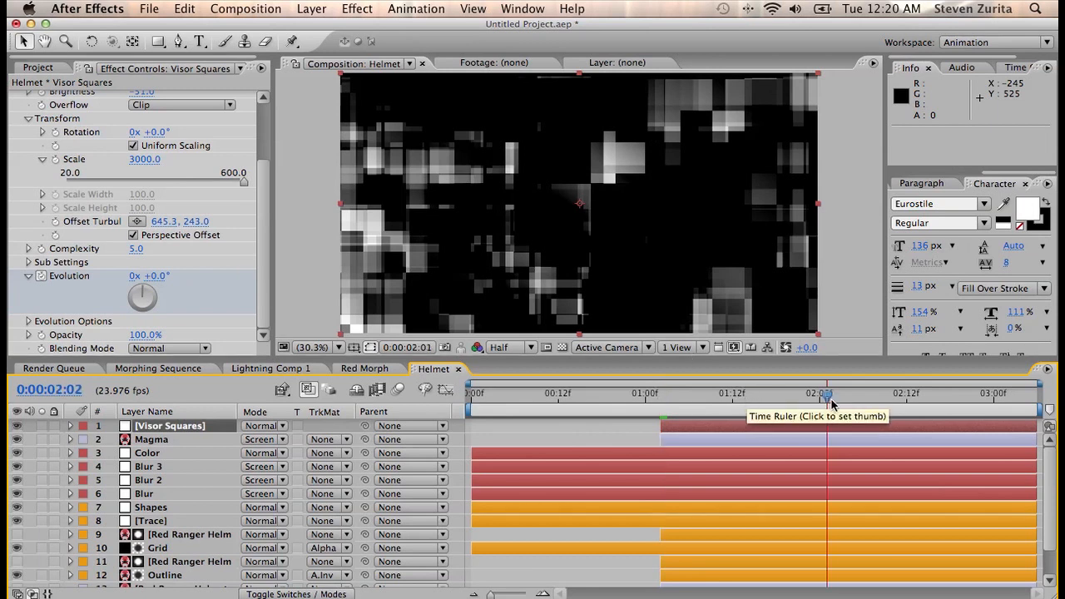
left_click(154, 275)
type("180")
key("Return")
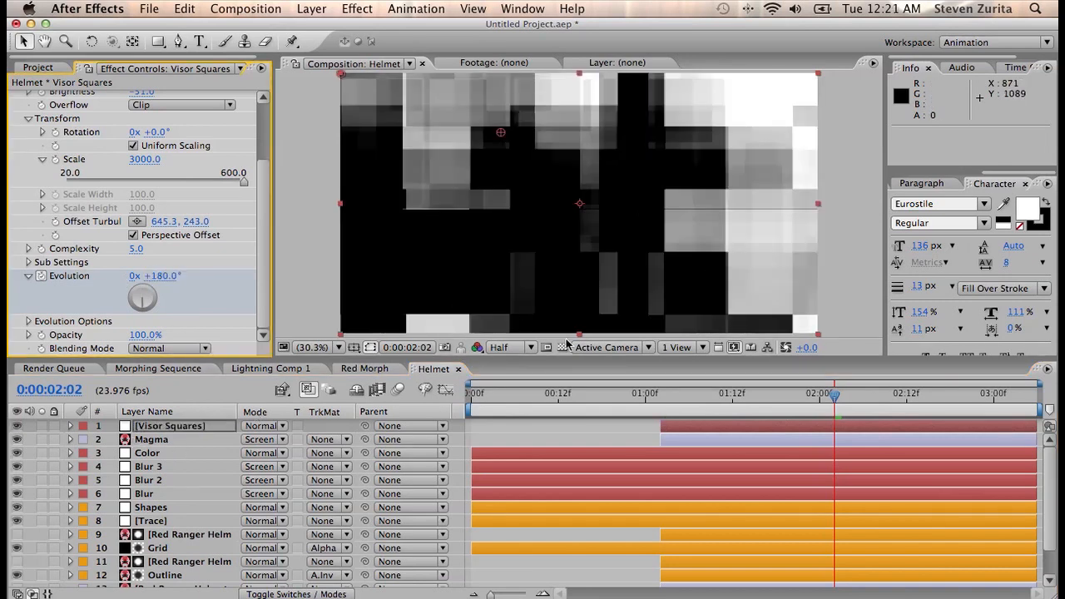
key("u")
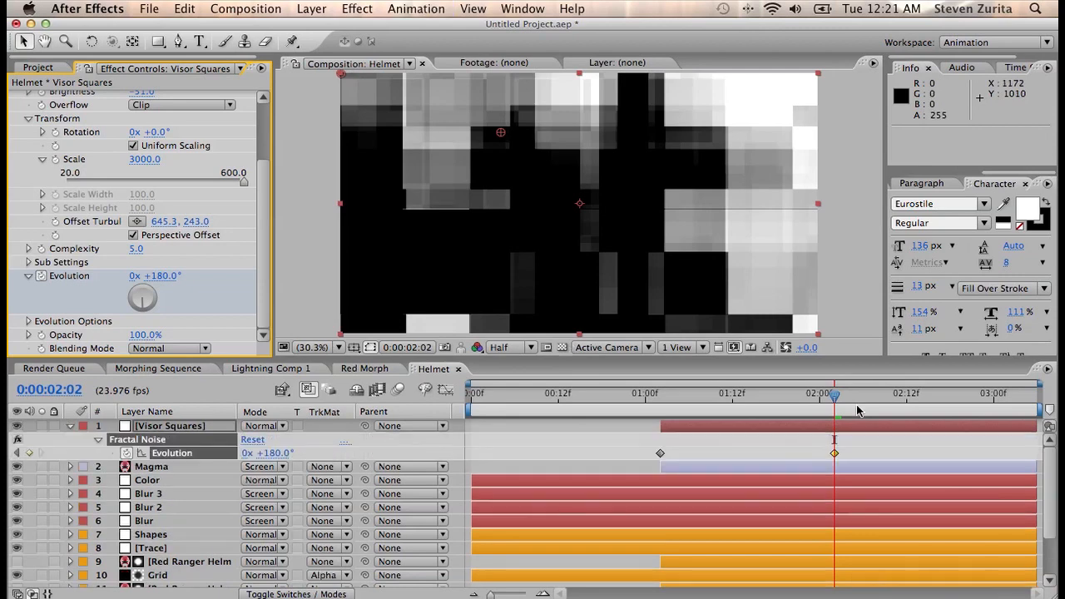
Step: Add a Brightness keyframe of -51 to the Visor Squares noise at 0:00:01:06, four frames after the layer's start
mouse_move(673, 403)
left_mouse_down()
mouse_move(688, 400)
mouse_move(662, 403)
left_mouse_up()
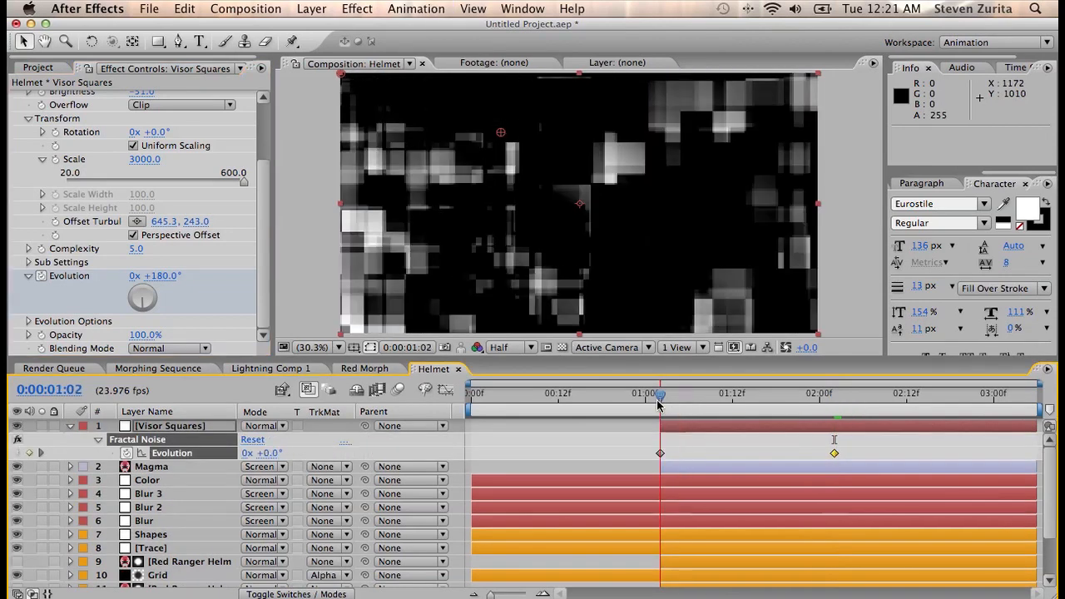
scroll(263, 212, "up", 5)
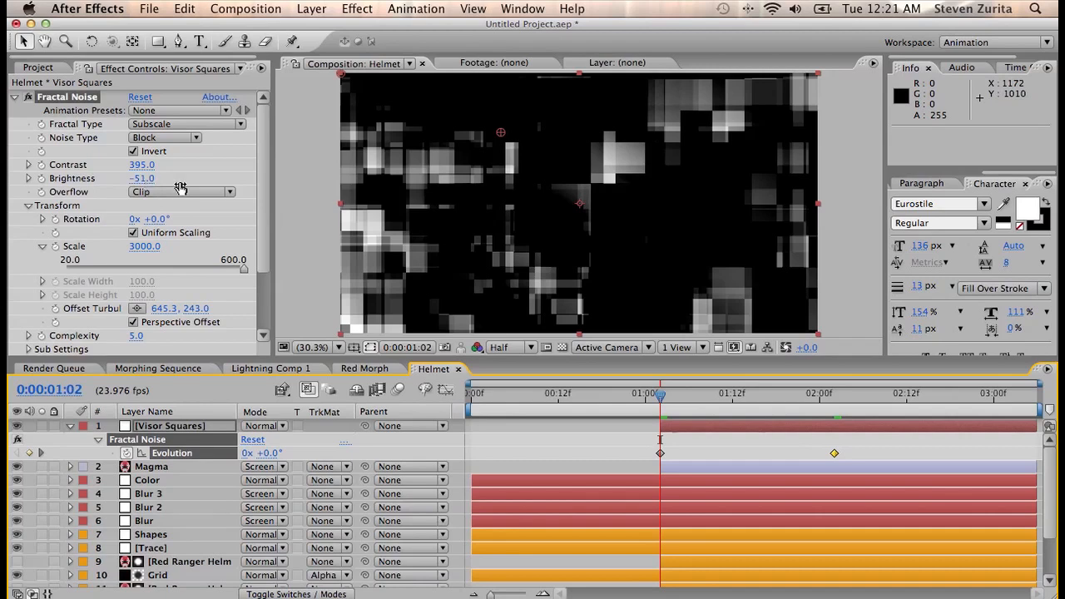
key("Page_Down")
key("Page_Down")
key("Page_Down")
key("Page_Down")
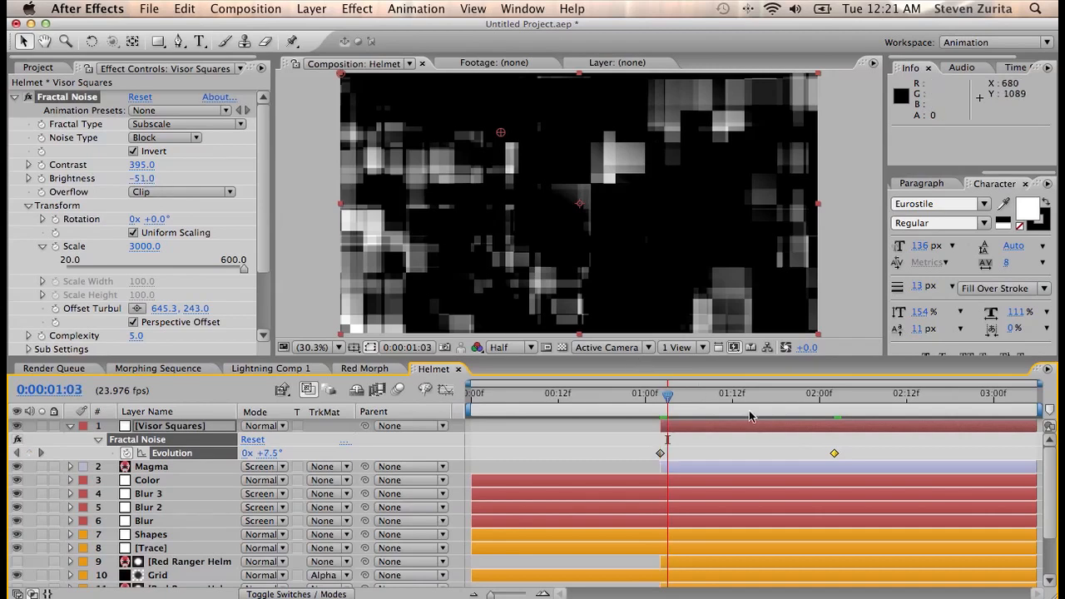
left_click(40, 179)
left_click(41, 179)
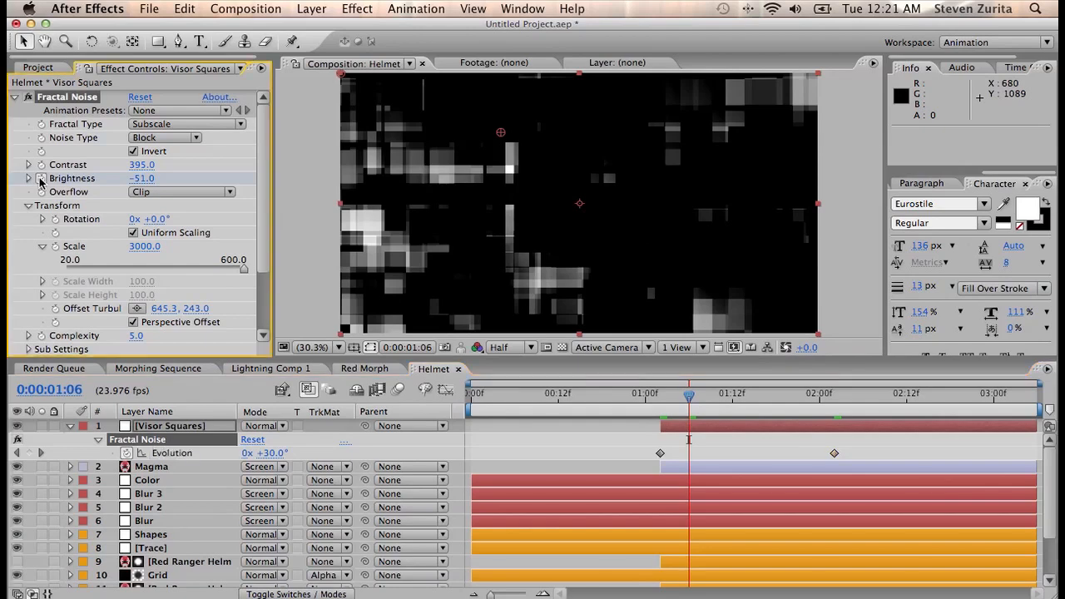
Step: Set the Visor Squares noise Brightness to -182 at 0:00:01:02 and show the Brightness keyframes in the timeline
key("Page_Up")
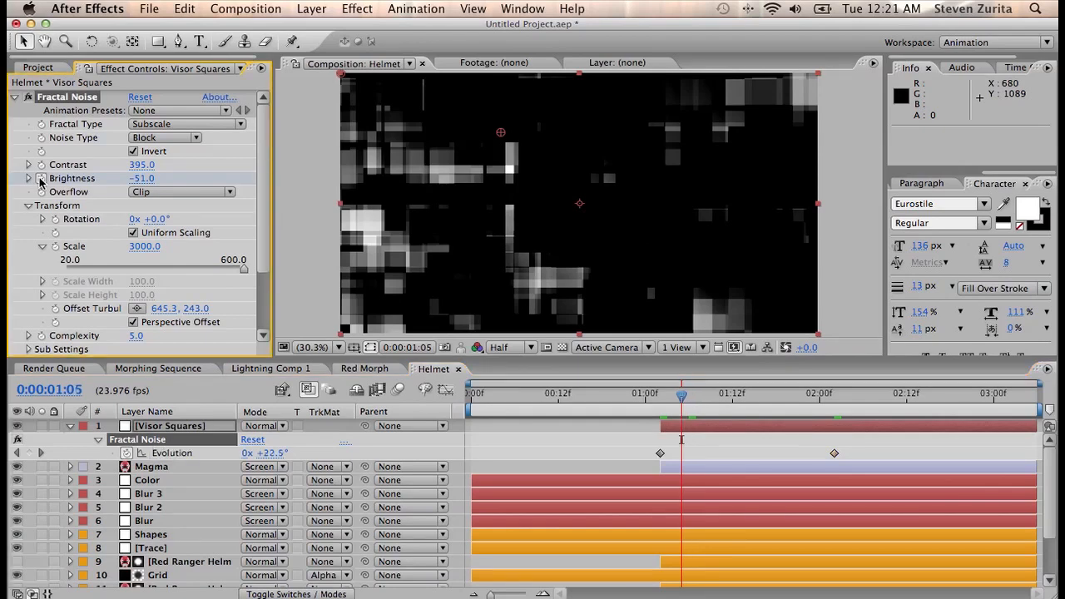
key("Page_Up")
key("Page_Up")
key("Page_Up")
left_click(41, 179)
left_click_drag(122, 178, 58, 193)
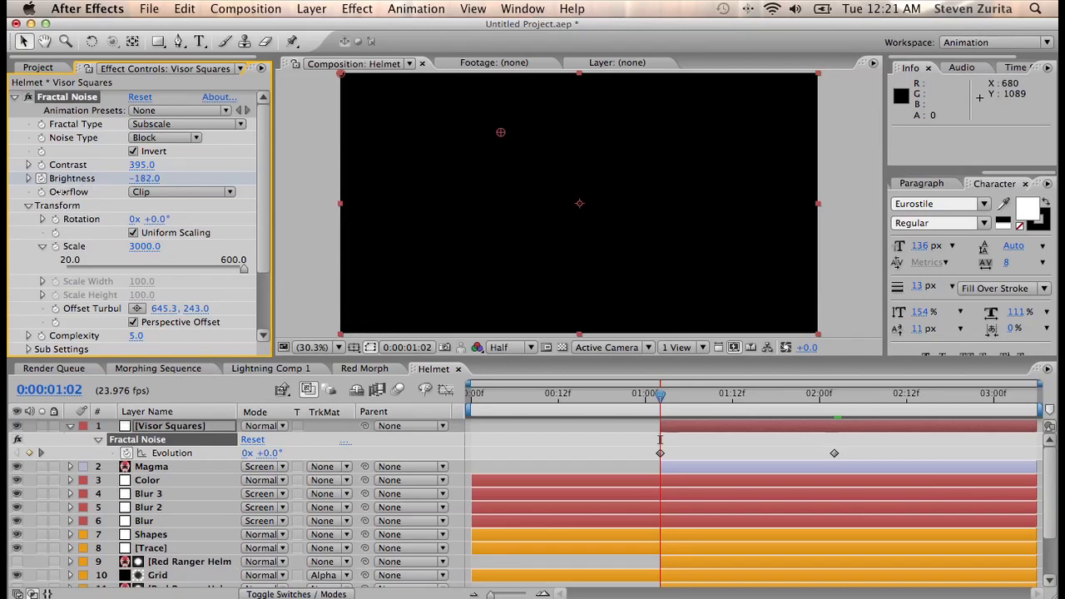
key("u")
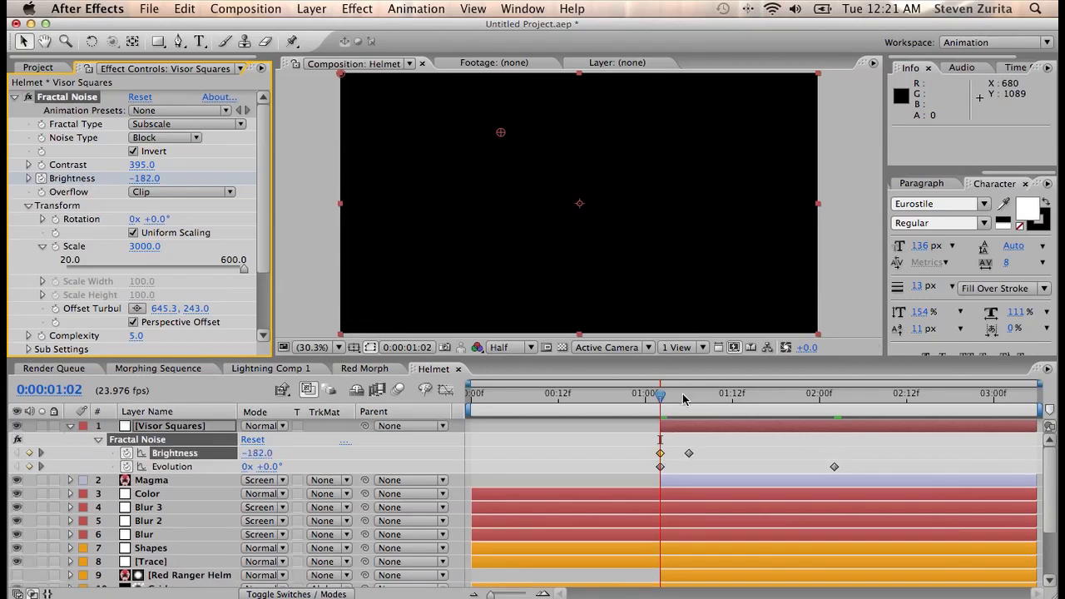
Step: Move the current time to 0:00:01:12, six frames past the second Brightness keyframe
left_click(689, 398)
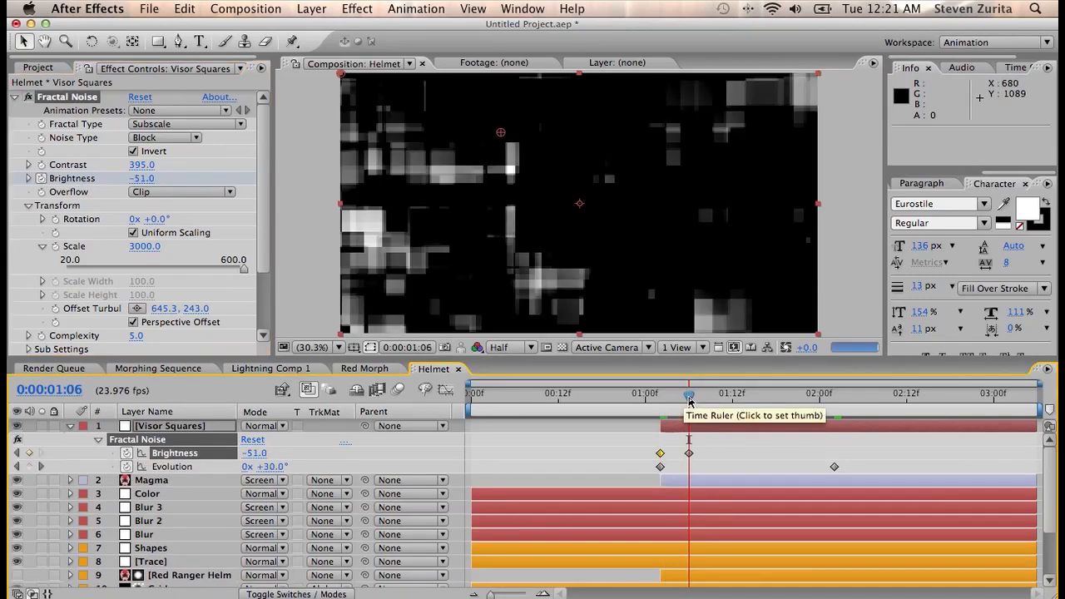
key("Page_Down")
key("Page_Down")
key("Page_Down")
key("Page_Down")
key("Page_Down")
key("Page_Down")
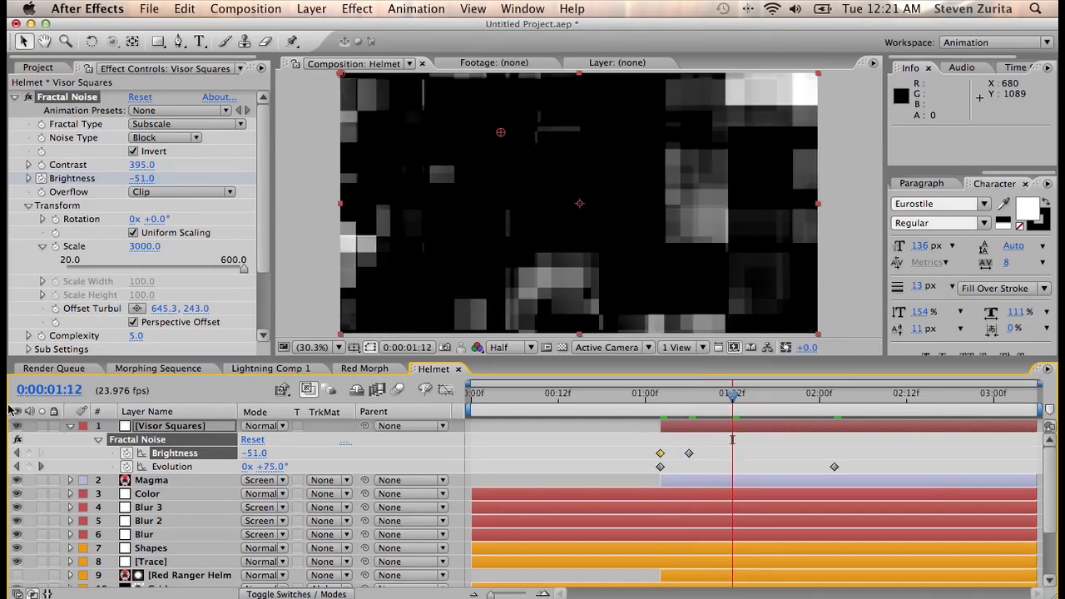
Step: Hold Visor Squares' Brightness with a keyframe at 0:00:01:12, and paste a copy of its first Brightness keyframe at 0:00:01:16
key("Page_Down")
key("Page_Down")
key("Page_Down")
key("Page_Down")
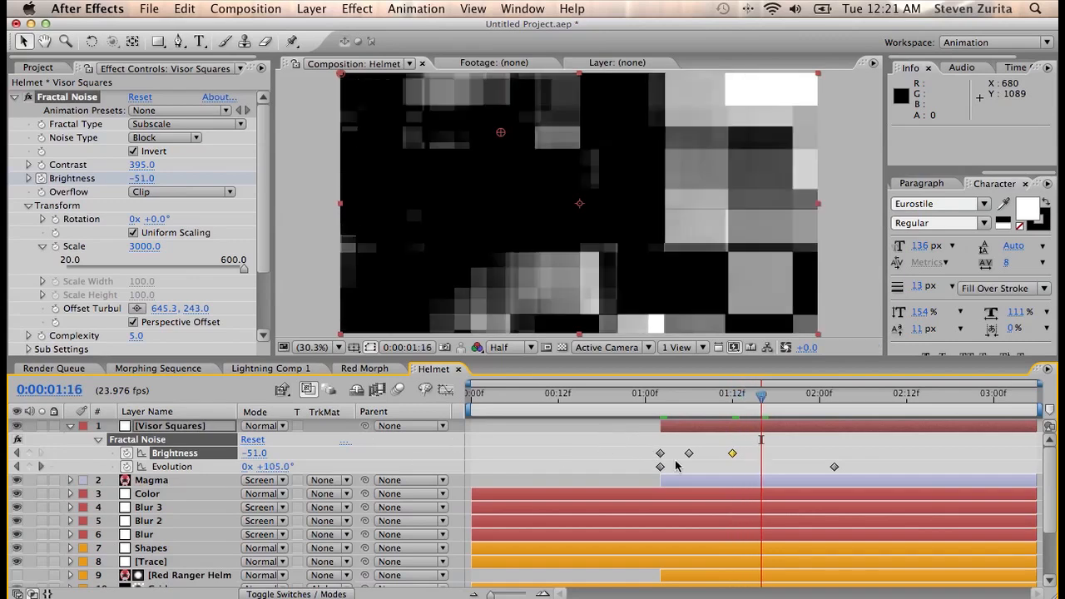
left_click(660, 454)
key("super+c")
key("super+v")
Step: Trim the end of the Visor Squares layer to 0:00:01:16 and collapse its properties
left_click(869, 426)
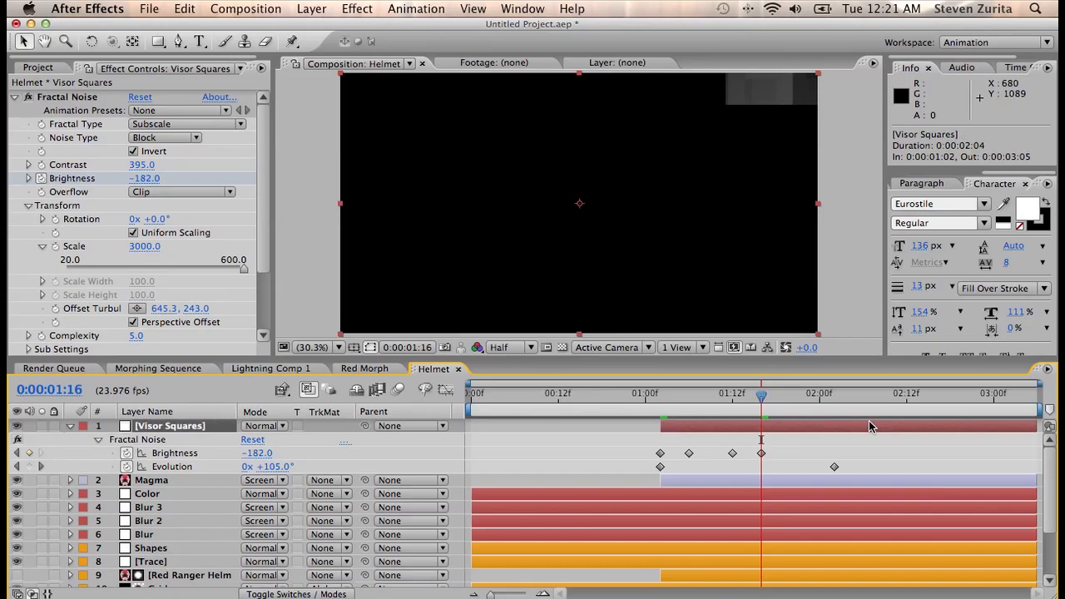
key("alt+bracketright")
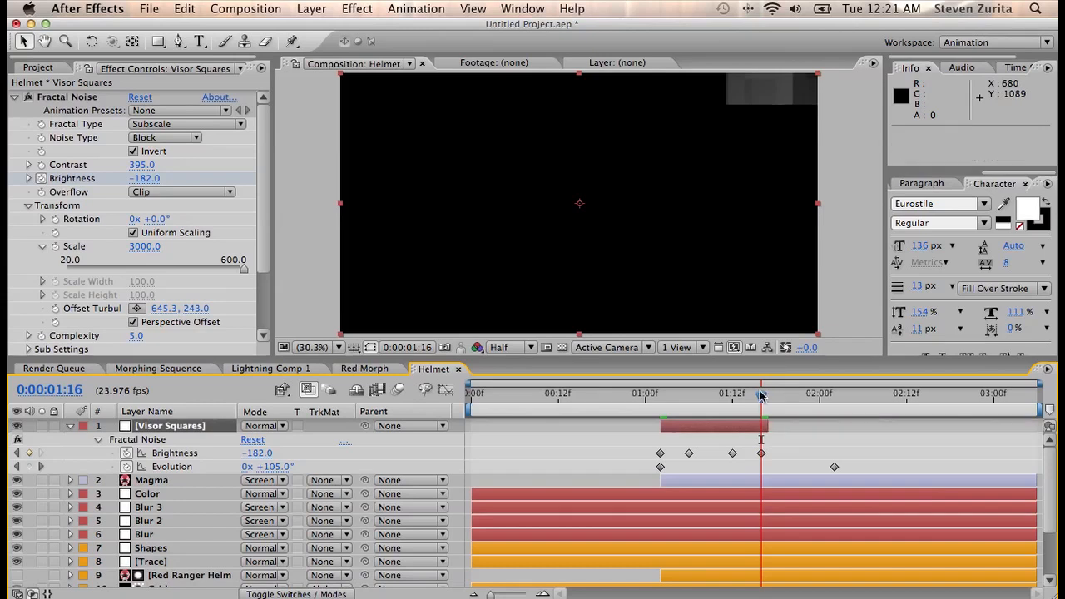
left_click(71, 427)
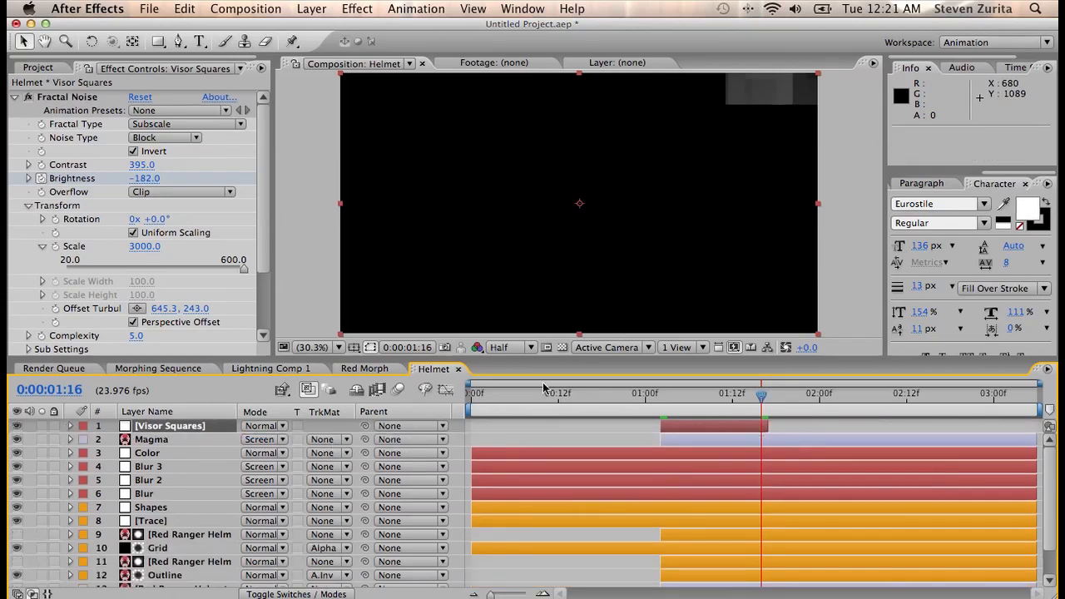
Step: At 0:00:01:07, shift the Visor Squares noise by setting its Offset Turbulence to 2892.3, -607.0
left_click_drag(723, 388, 697, 402)
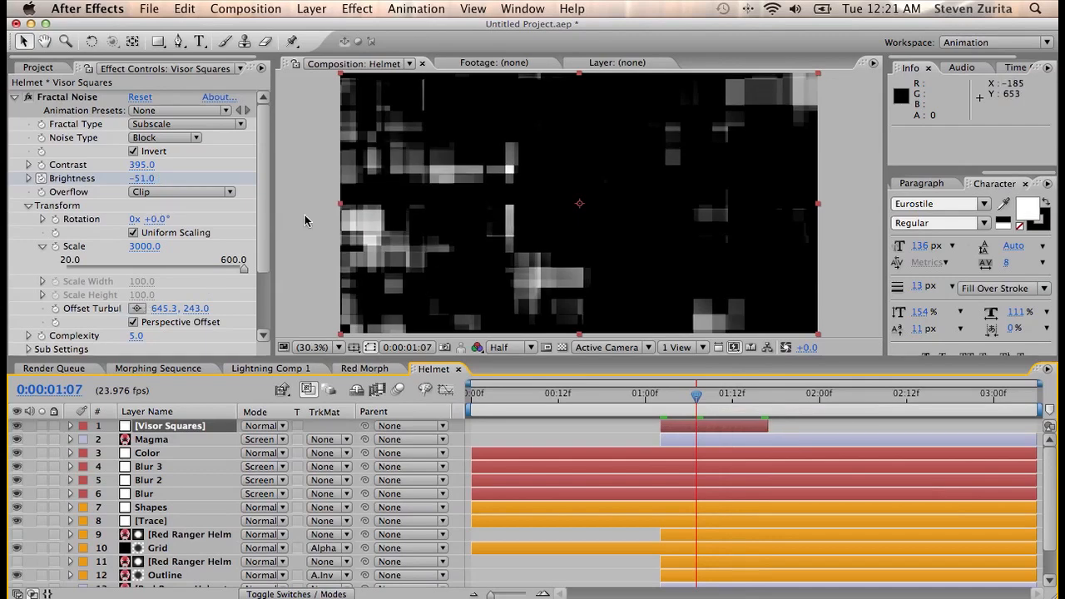
left_click(202, 307)
left_click_drag(203, 305, 233, 306)
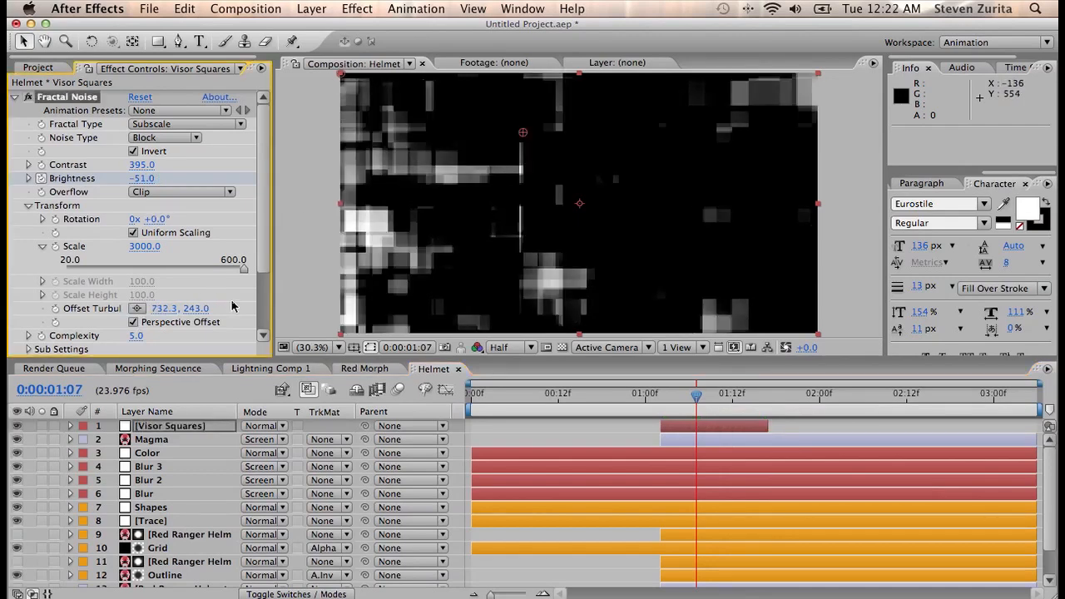
left_click_drag(159, 314, 283, 302)
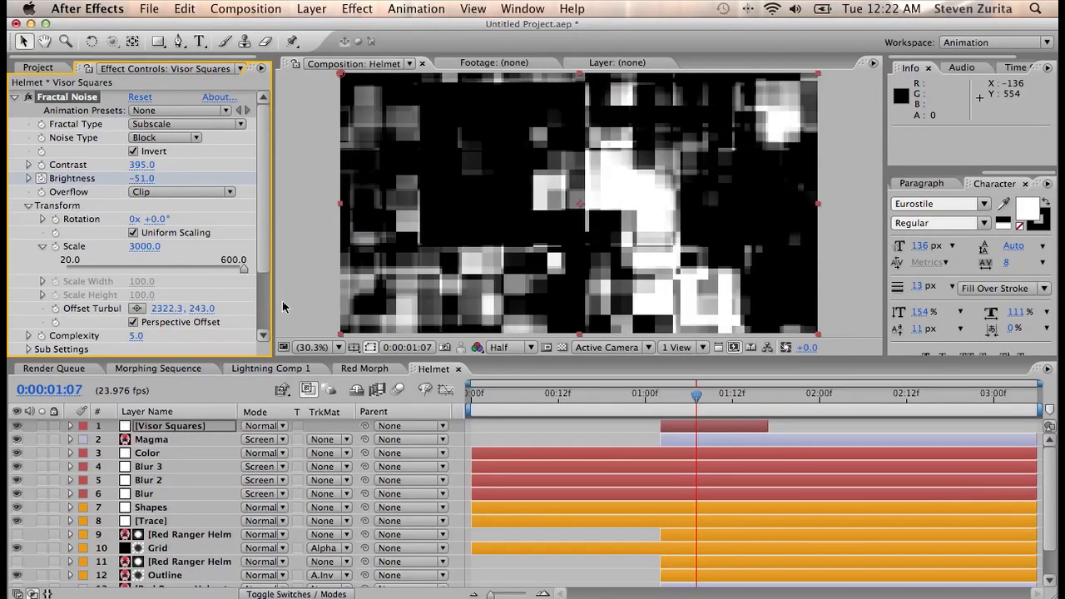
mouse_move(209, 315)
left_mouse_down()
mouse_move(131, 314)
mouse_move(204, 311)
left_mouse_up()
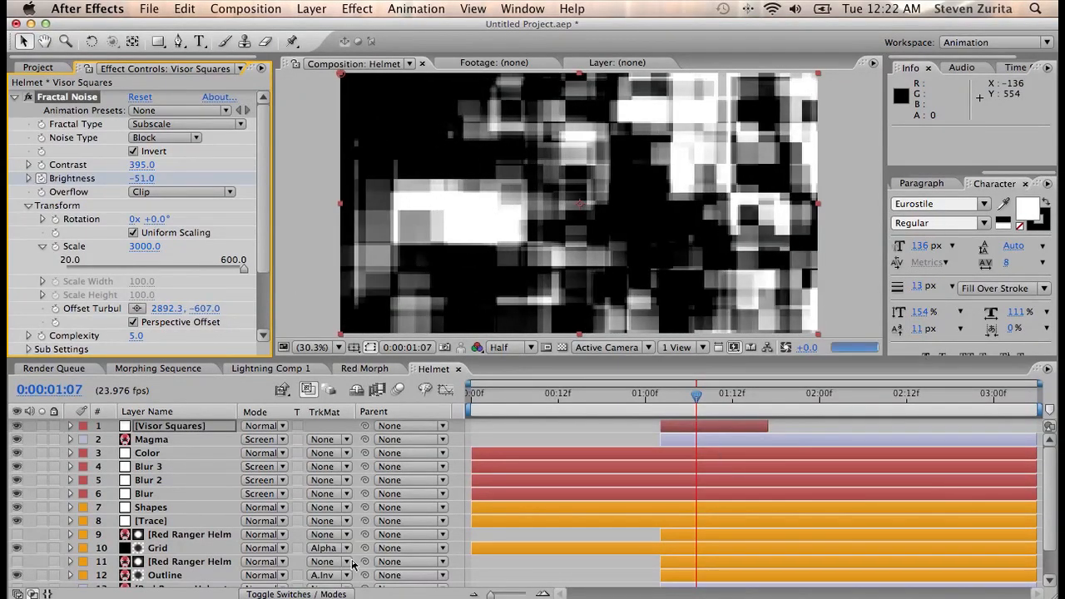
Step: Move the Visor Squares layer directly below Trace, and hide the Magma, Color and three Blur layers
left_click_drag(150, 427, 150, 530)
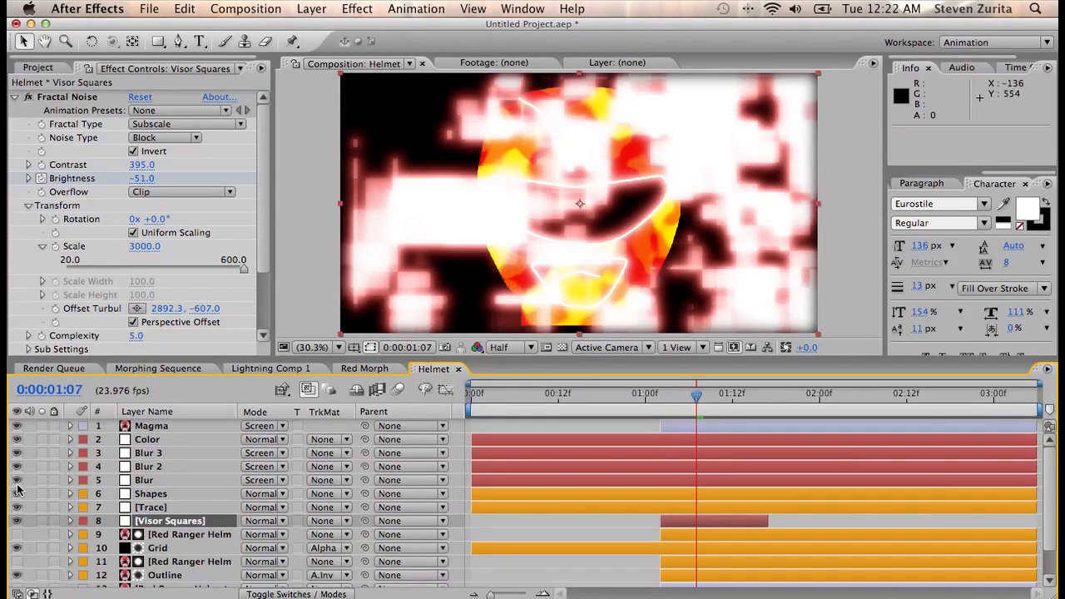
left_click_drag(15, 483, 16, 425)
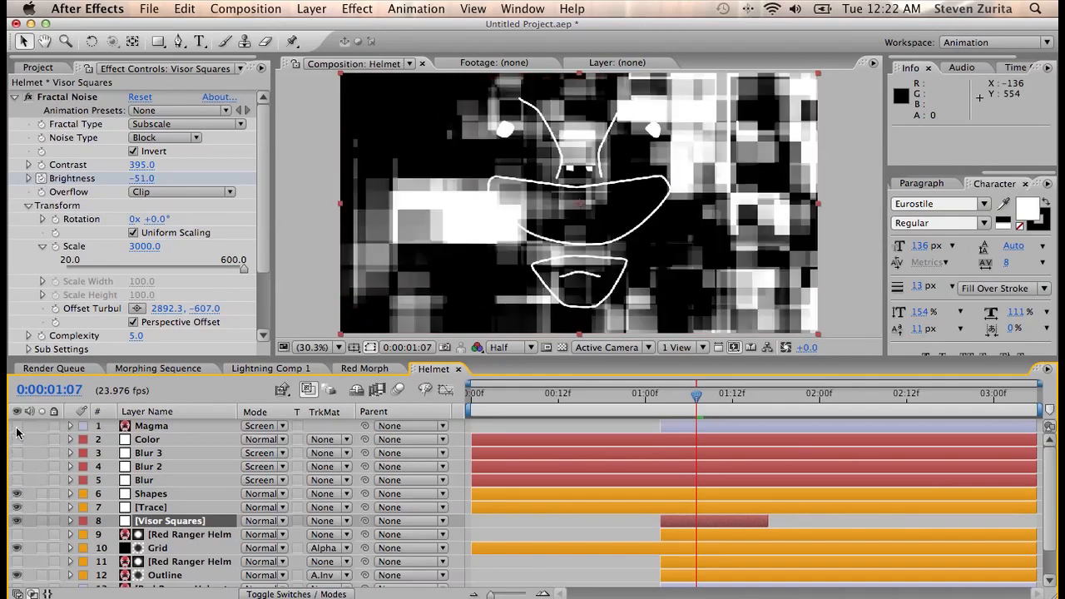
Step: Draw a closed Pen tool mask on Visor Squares that follows the helmet's visor outline
left_click(178, 41)
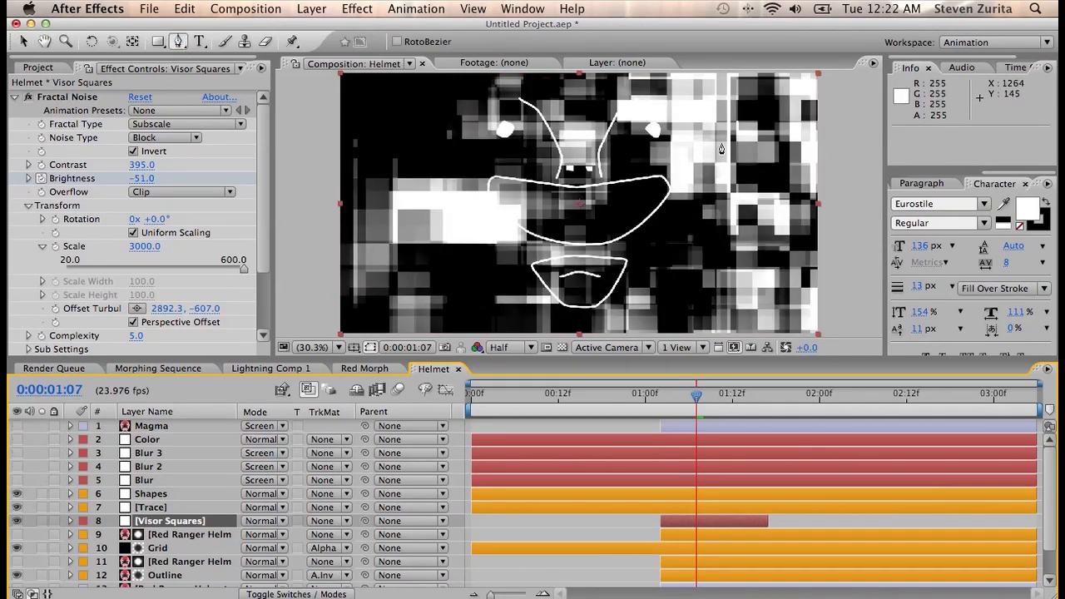
left_click(498, 177)
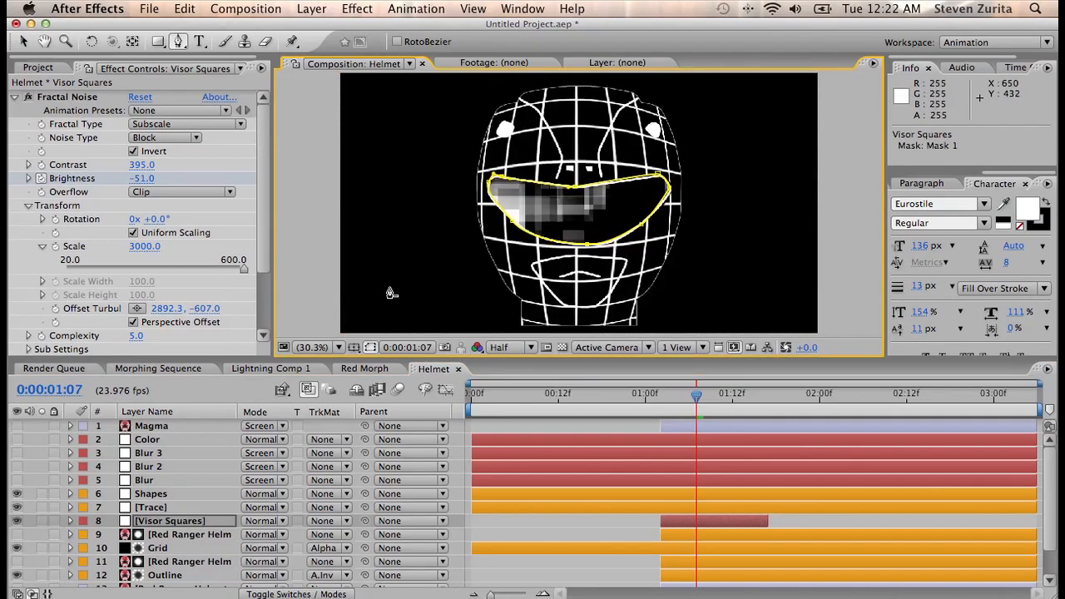
Step: Start keyframing the Grid layer's Border at 0:00:01:06, four frames after the start of Visor Squares
left_click(146, 521)
key("i")
left_click(171, 548)
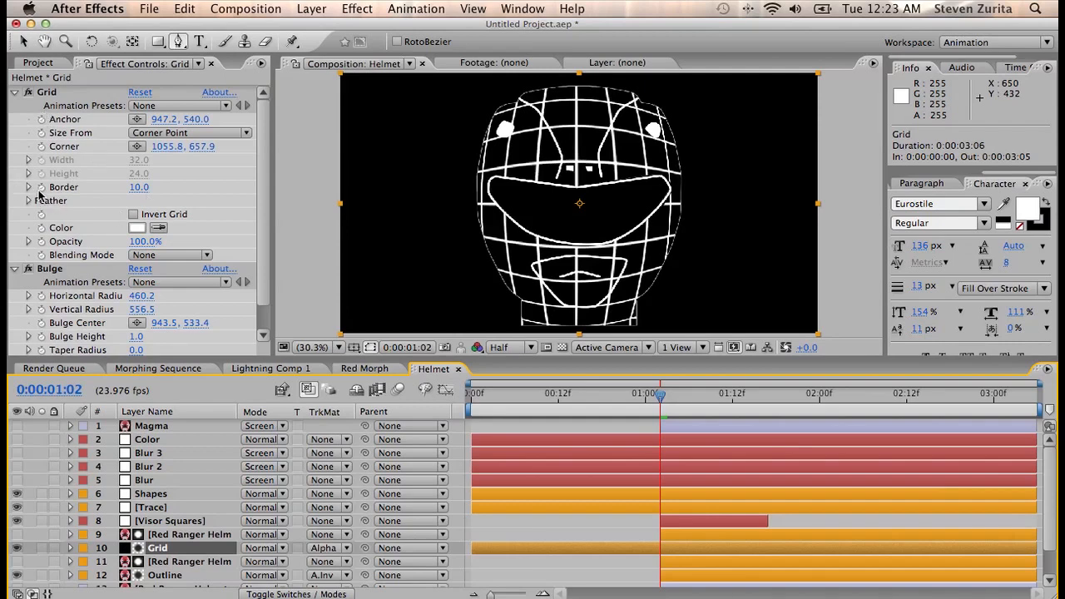
key("Page_Down")
key("Page_Down")
key("Page_Down")
key("Page_Down")
left_click(41, 189)
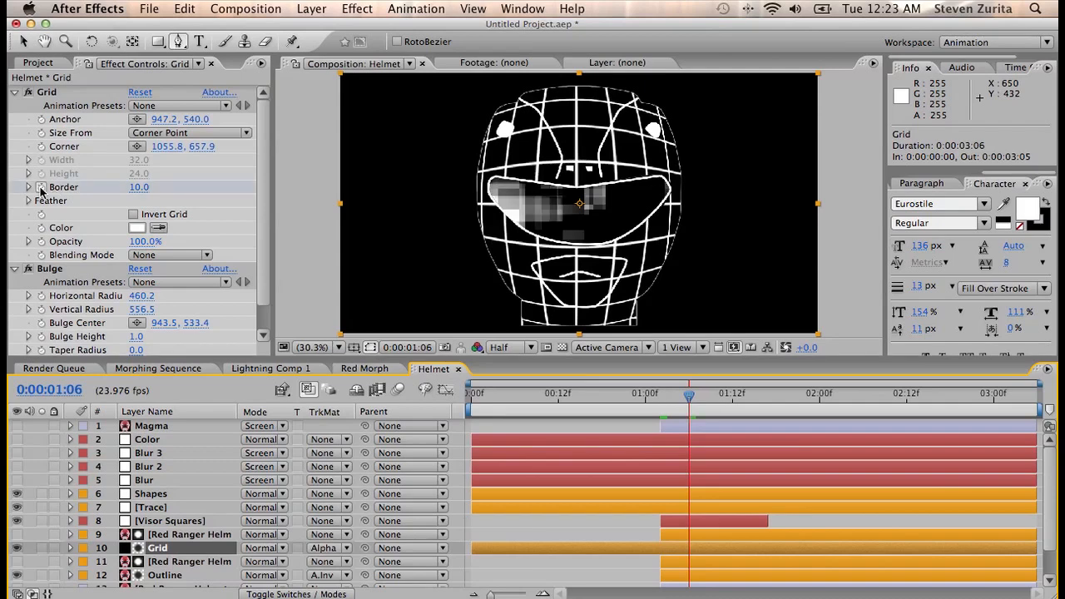
Step: Set the Grid layer's Border to 0 at 0:00:01:02
key("Page_Up")
key("Page_Up")
key("Page_Up")
key("Page_Up")
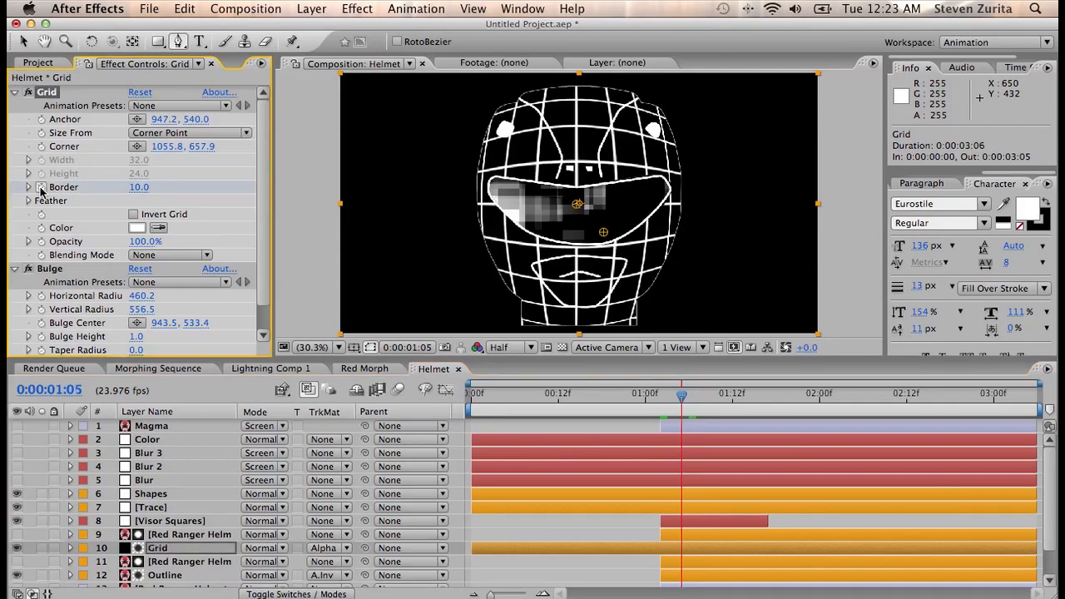
left_click(139, 187)
key("Return")
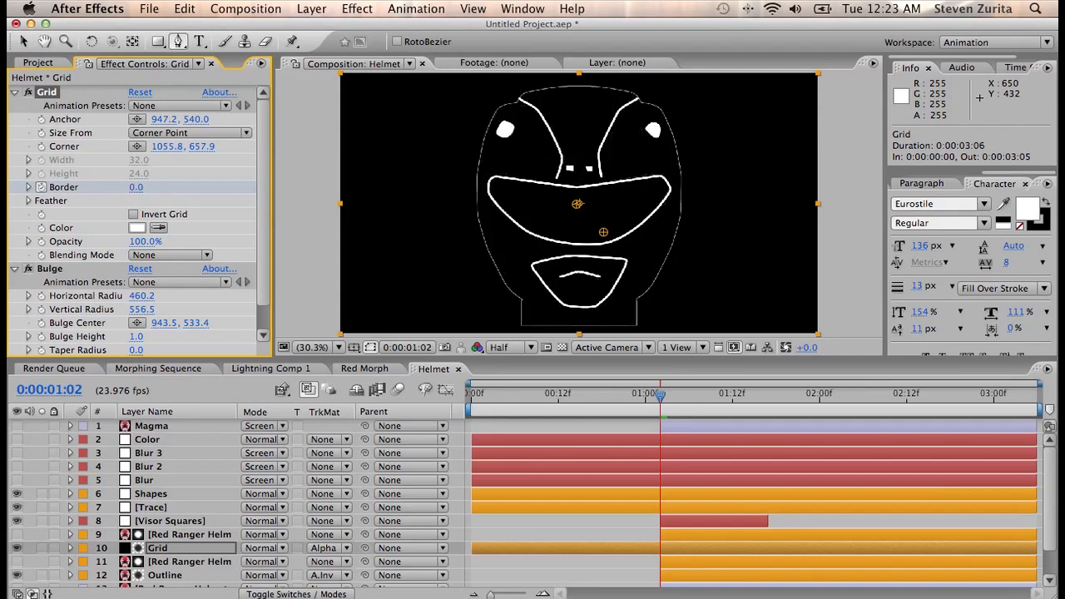
Step: Start keyframing the Simple Choker's Choke Matte on the Outline layer at 0:00:01:06
left_click(165, 576)
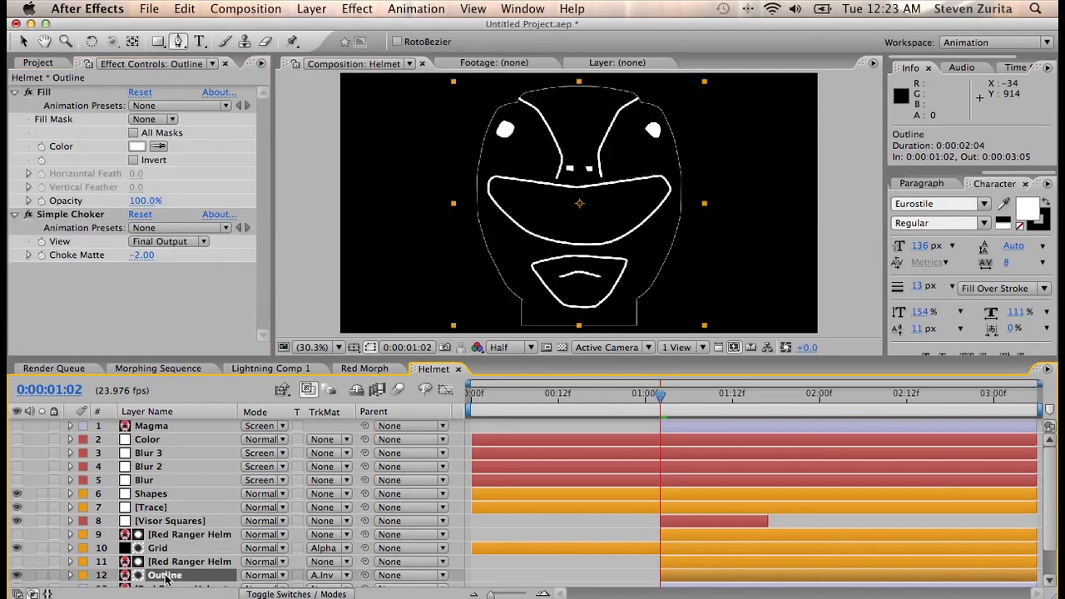
key("Page_Down")
key("Page_Down")
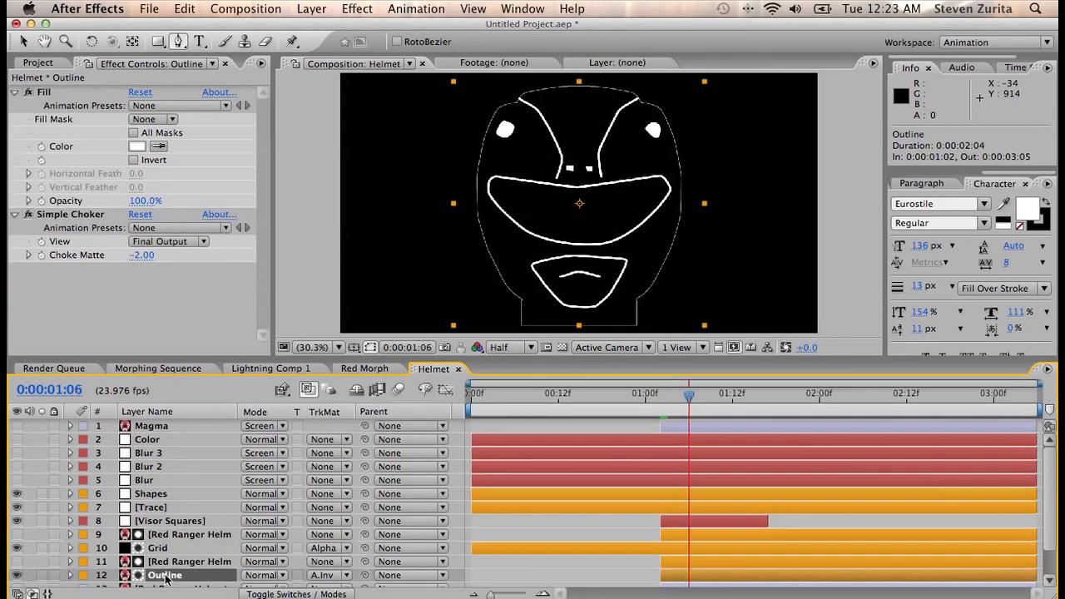
key("Page_Down")
key("Page_Down")
left_click(40, 251)
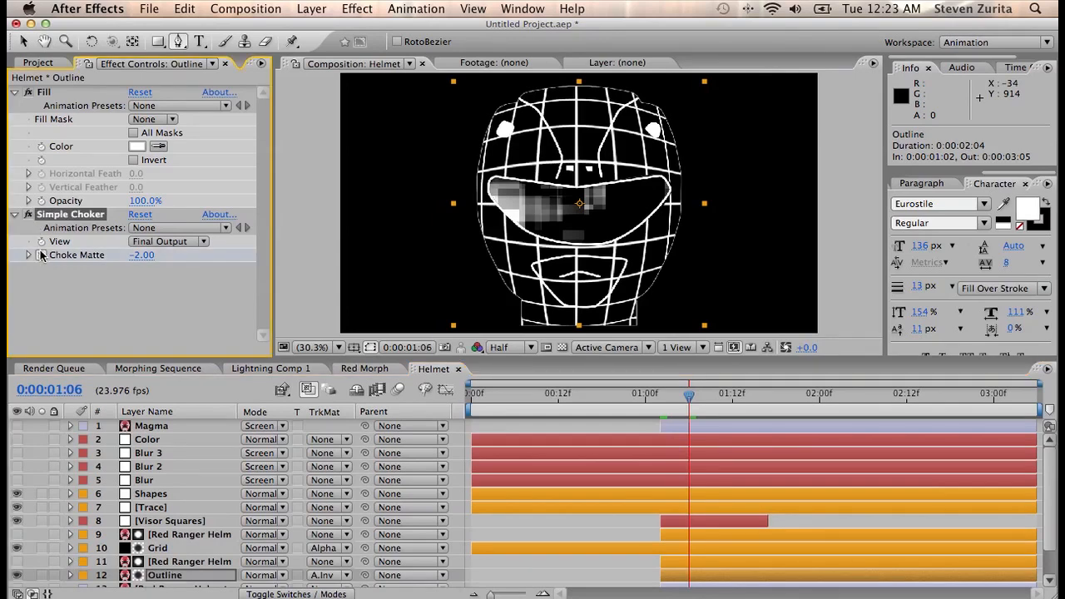
Step: Set the Outline layer's Choke Matte to 7 at 0:00:01:02
key("Page_Up")
key("Page_Up")
key("Page_Up")
key("Page_Up")
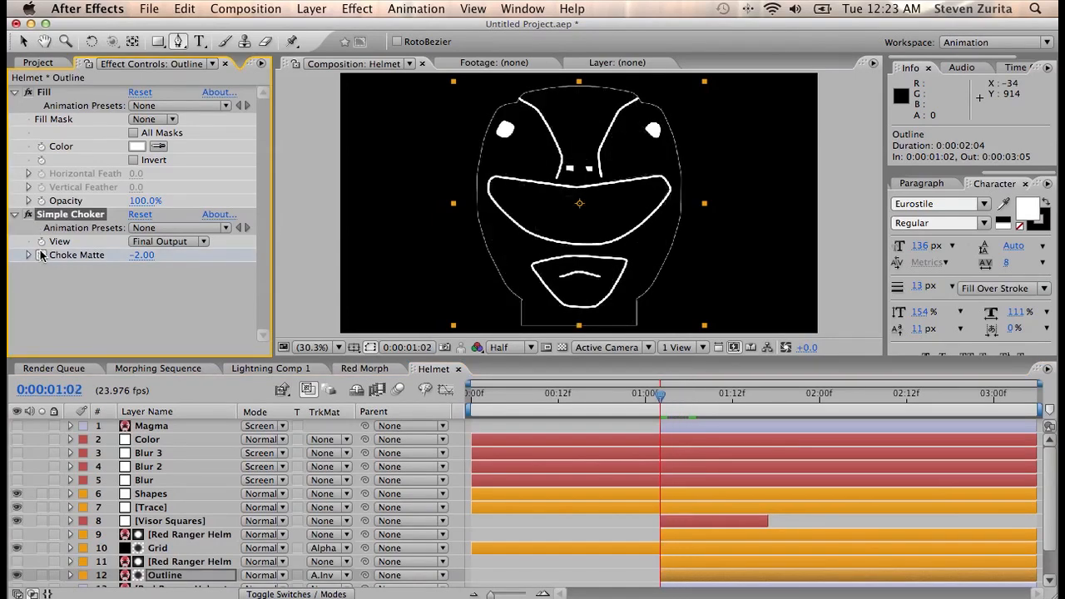
left_click_drag(150, 255, 187, 251)
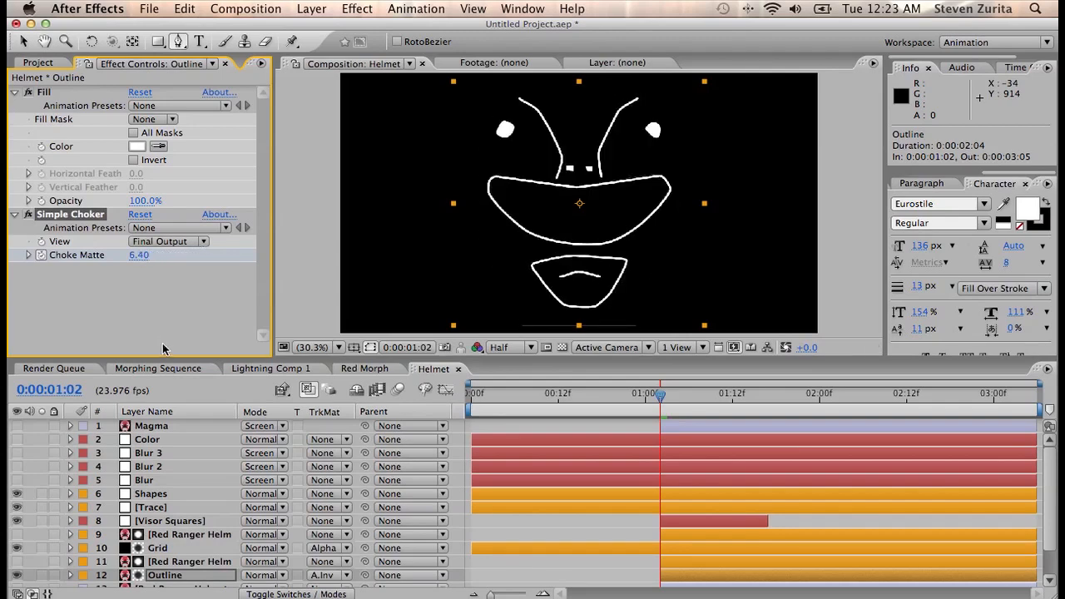
left_click(138, 255)
type("7")
key("Return")
Step: Start keyframing the Stroke effect's Brush Size on the Trace layer at 0:00:01:06
scroll(171, 474, "down", 2)
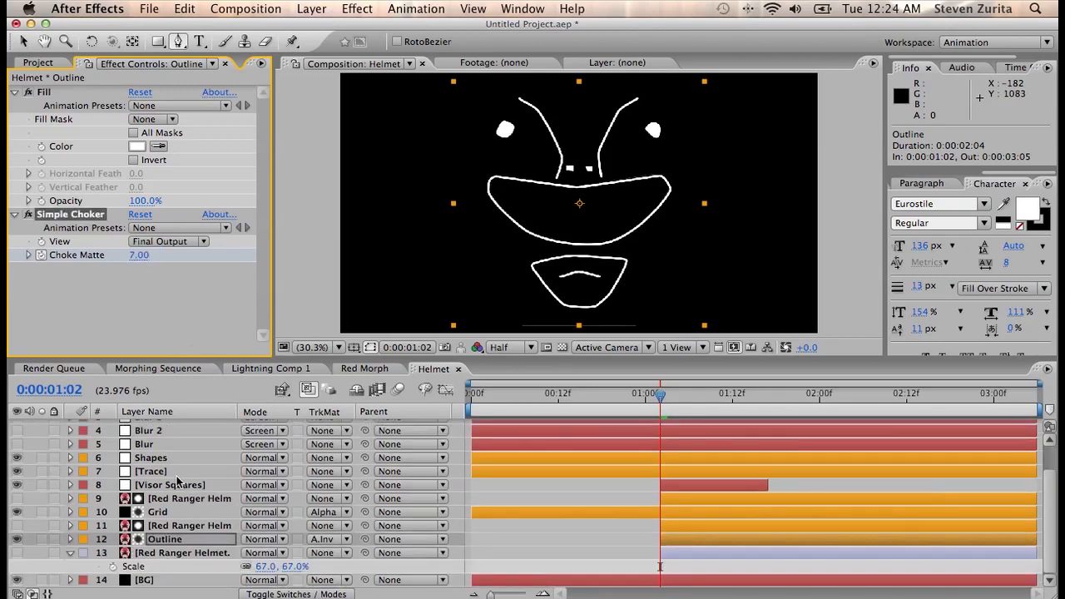
left_click(173, 472)
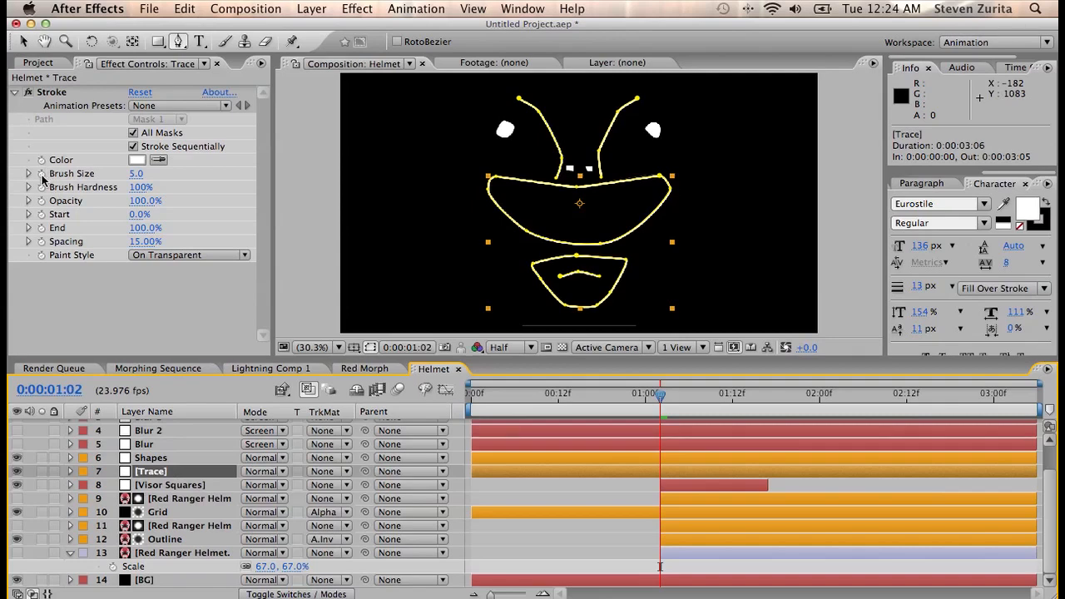
key("Page_Down")
key("Page_Down")
key("Page_Down")
key("Page_Down")
left_click(41, 177)
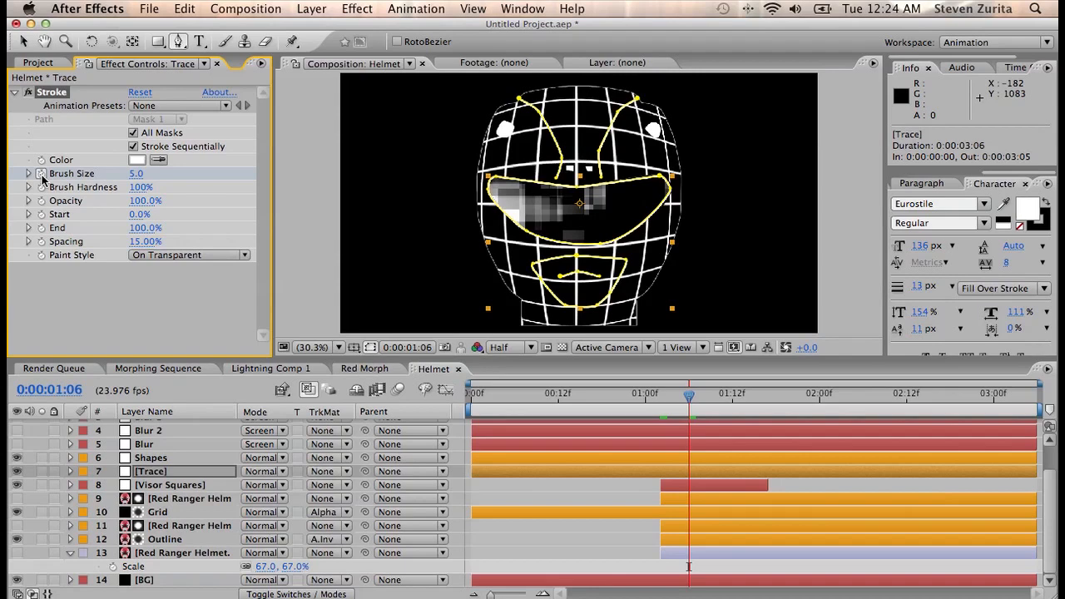
Step: Set the Trace layer's stroke Brush Size to 0 at 0:00:01:02
key("Page_Up")
key("Page_Up")
key("Page_Up")
key("Page_Up")
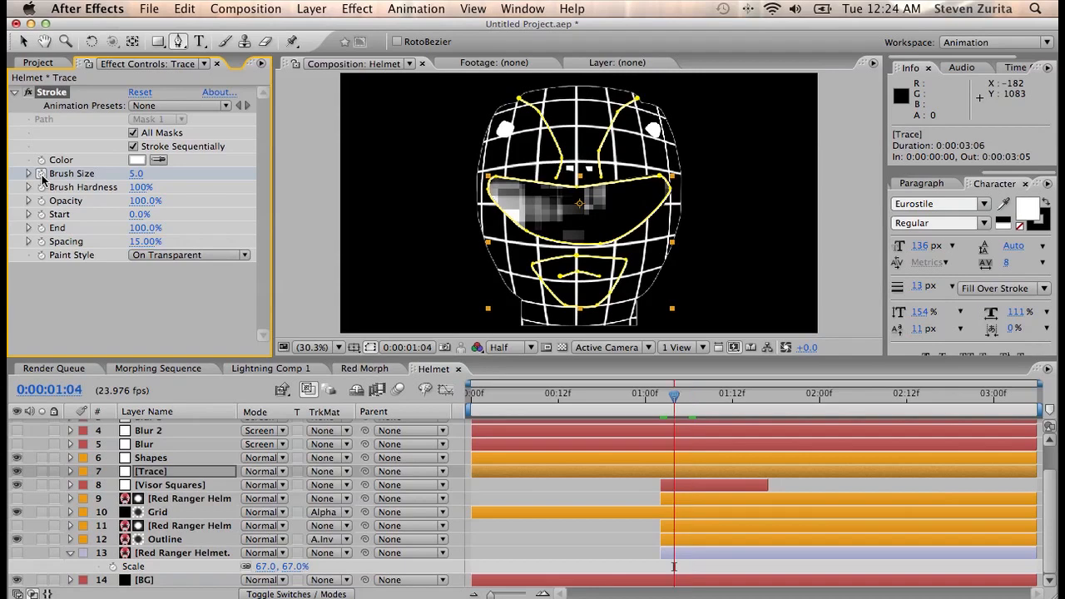
left_click(134, 173)
type("0")
key("Return")
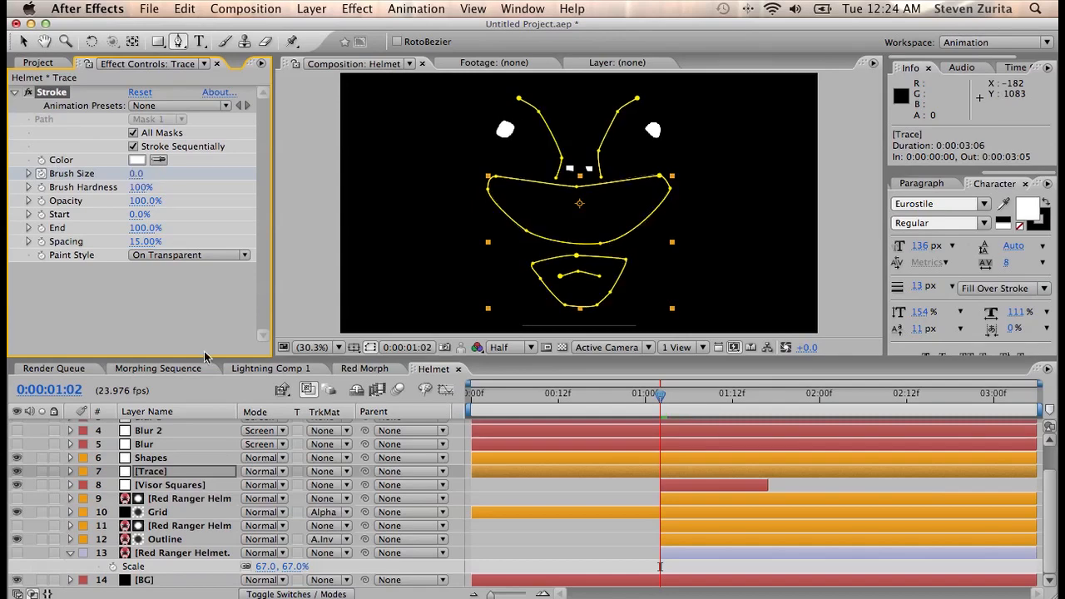
Step: Start keyframing the Shapes layer's Opacity at 0:00:01:06
left_click(177, 459)
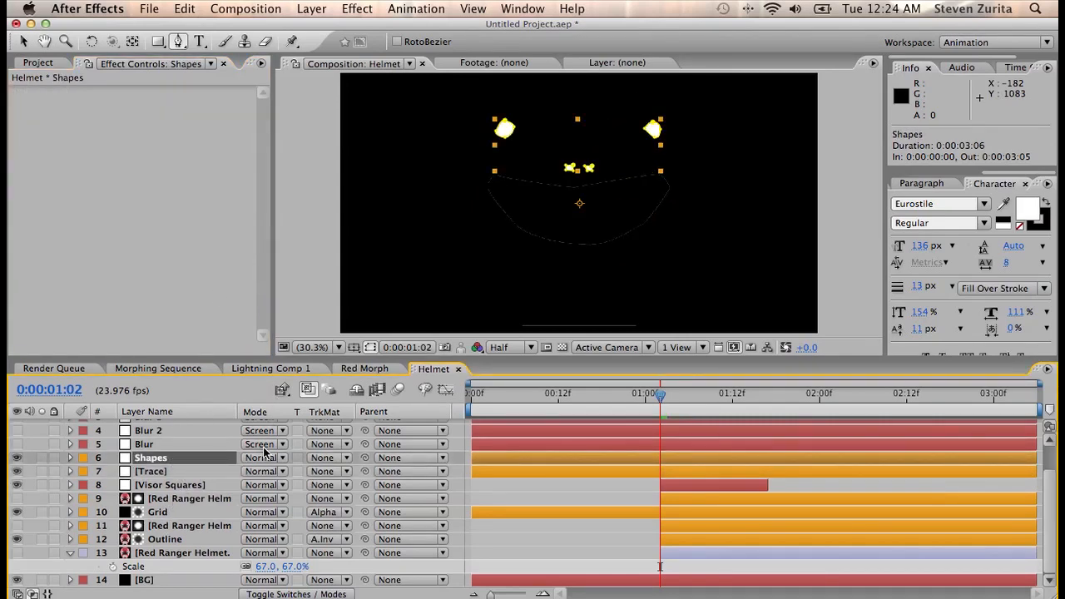
key("Page_Down")
key("Page_Down")
key("Page_Down")
key("Page_Down")
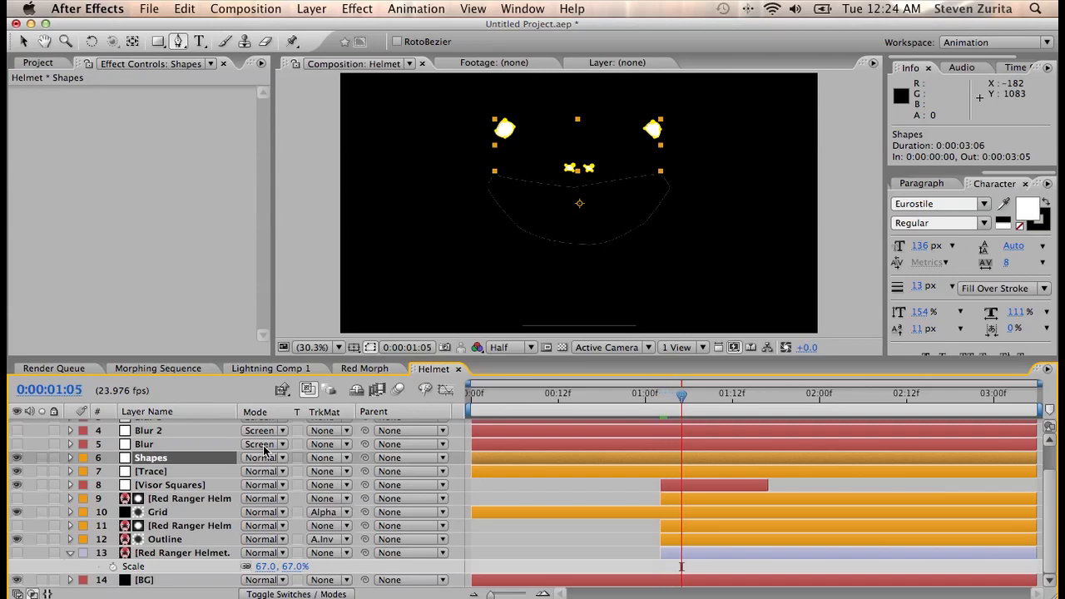
key("t")
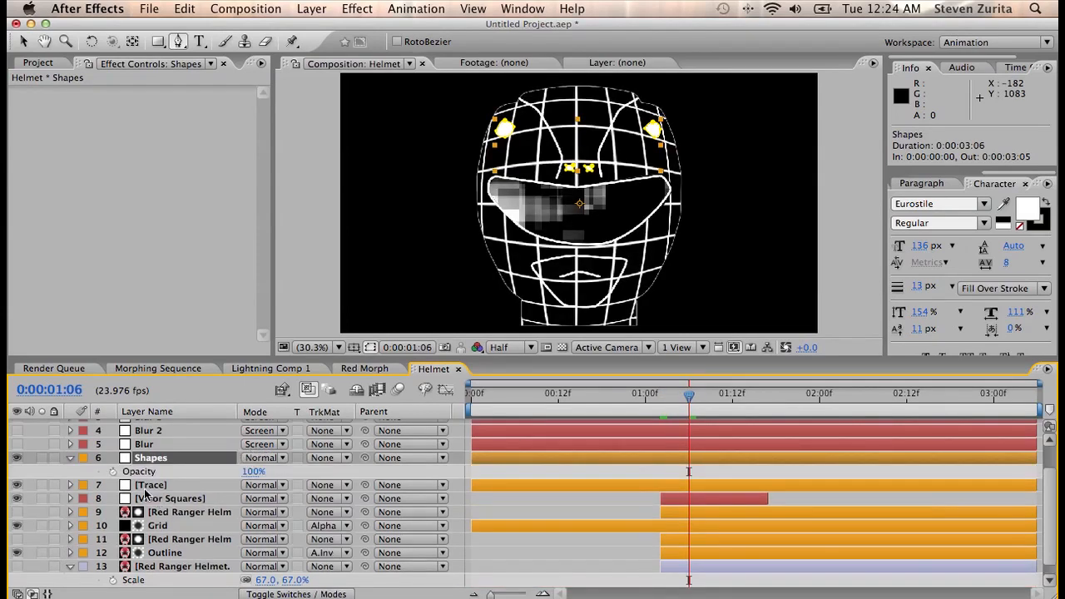
left_click(112, 471)
Step: Set the Shapes layer's Opacity to 0% at 0:00:01:02
key("Page_Up")
key("Page_Up")
key("Page_Up")
key("Page_Up")
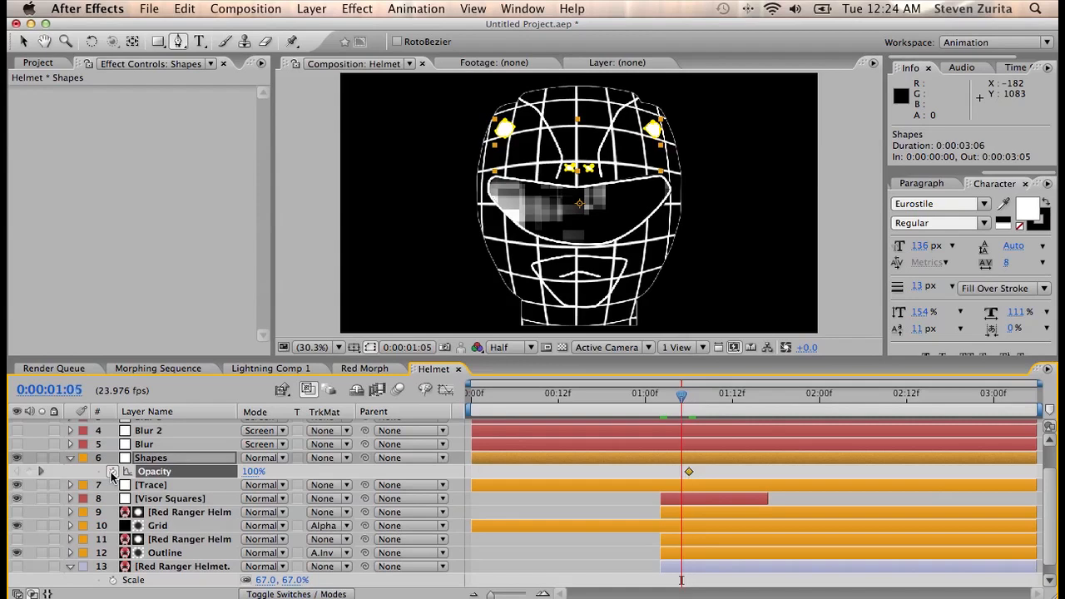
left_click_drag(248, 473, 10, 477)
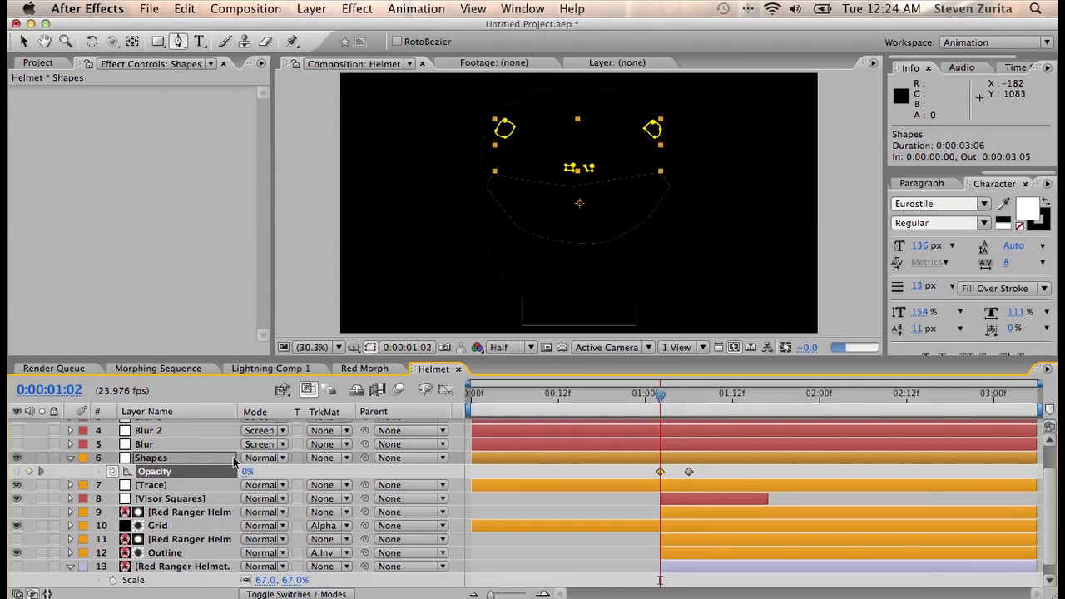
left_click(341, 469)
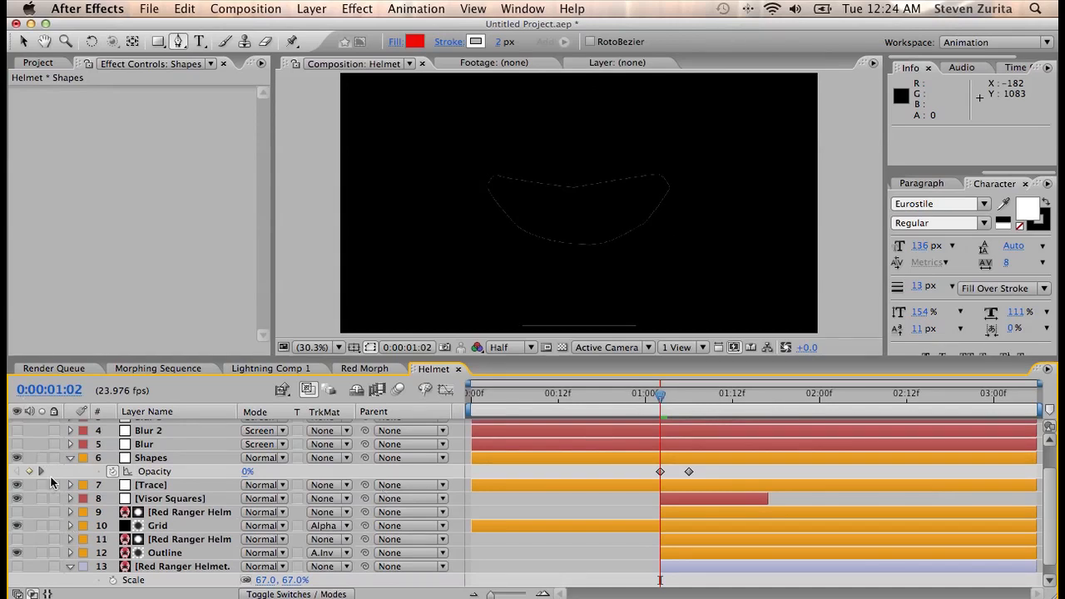
Step: Turn the visibility of the Color, three Blur and Magma layers back on
left_click_drag(1054, 514, 1055, 464)
left_click_drag(17, 440, 17, 481)
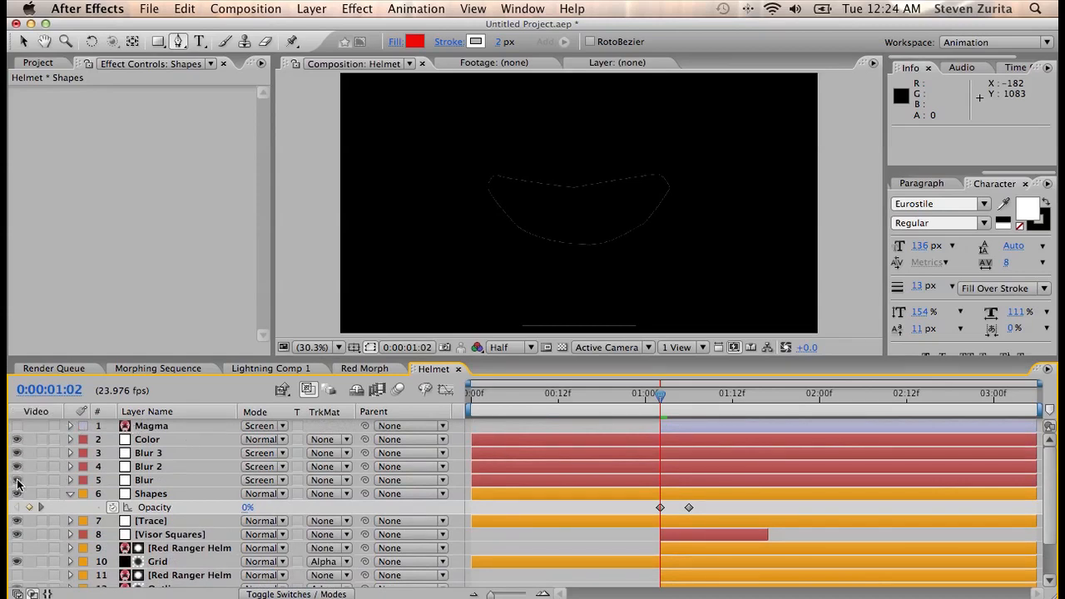
left_click(667, 396)
left_click_drag(671, 401, 684, 401)
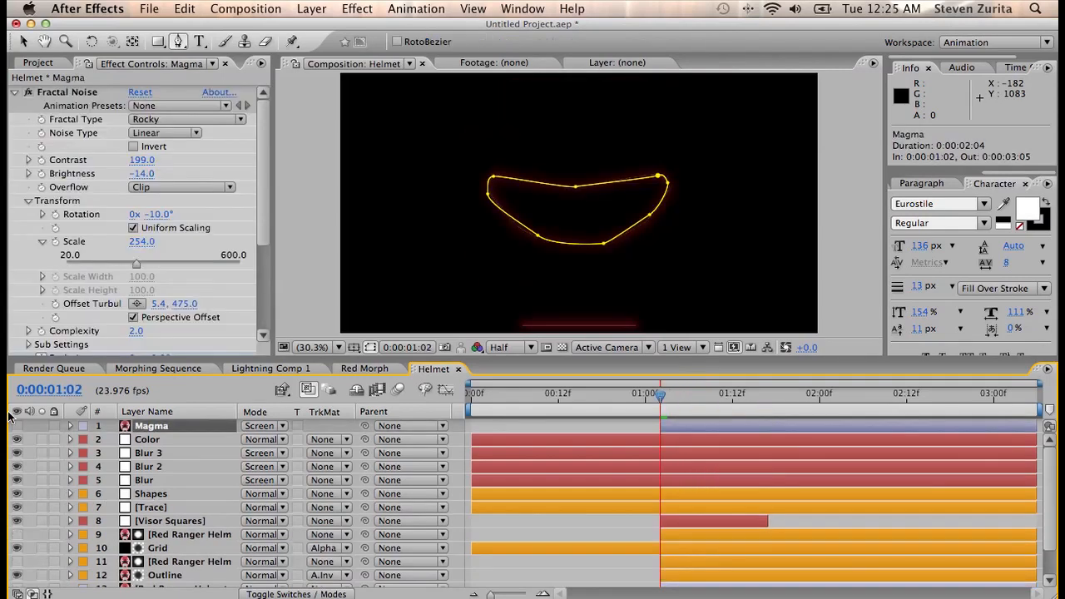
left_click(17, 427)
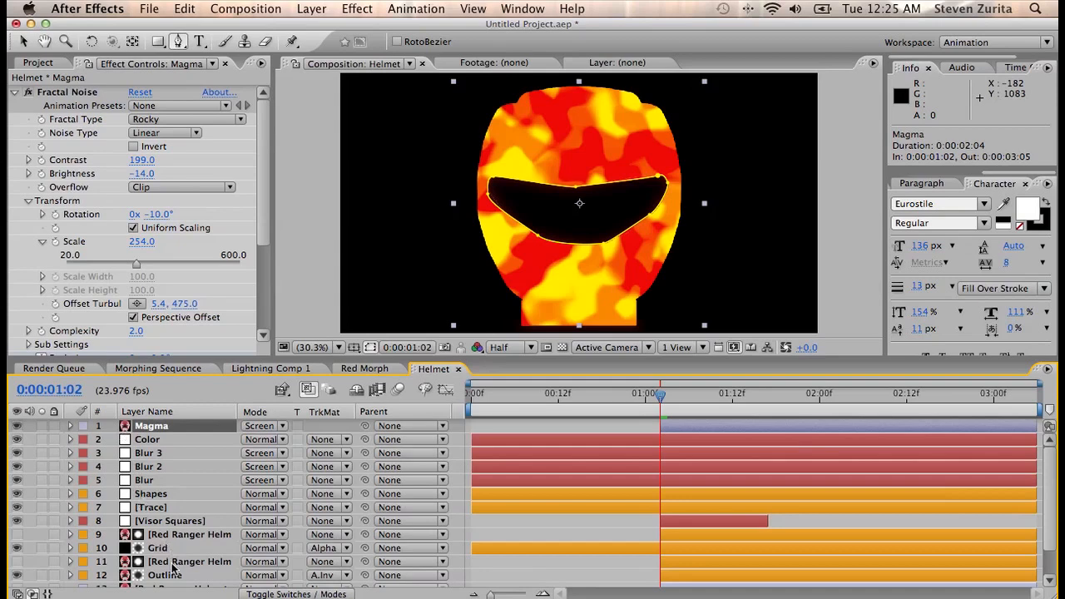
Step: Move the BG layer directly below the Outline layer, above the bottom Red Ranger Helmet layer
scroll(170, 574, "down", 3)
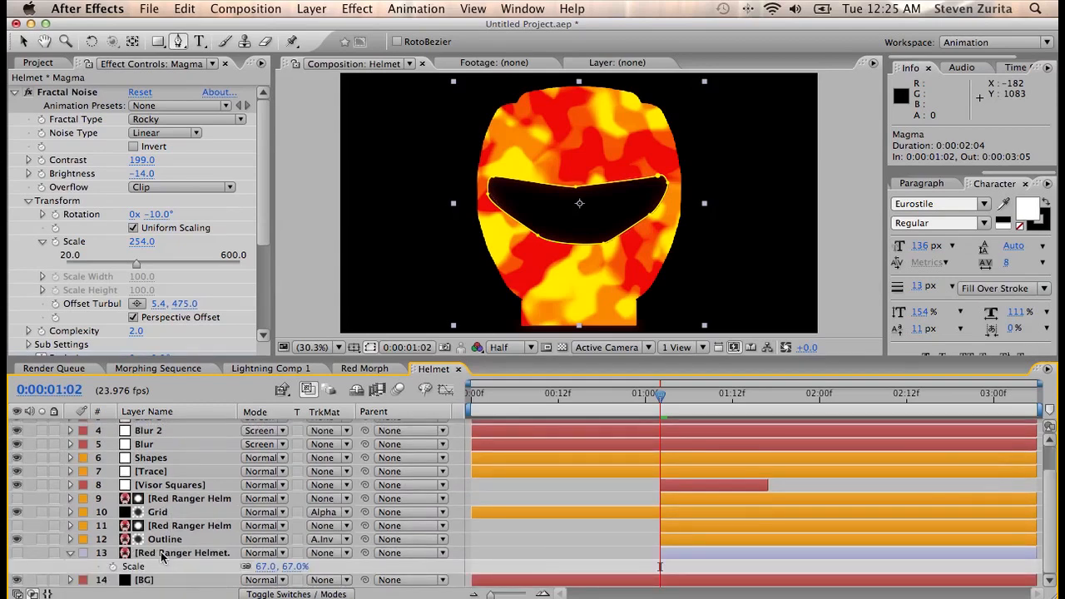
left_click(163, 543, "shift")
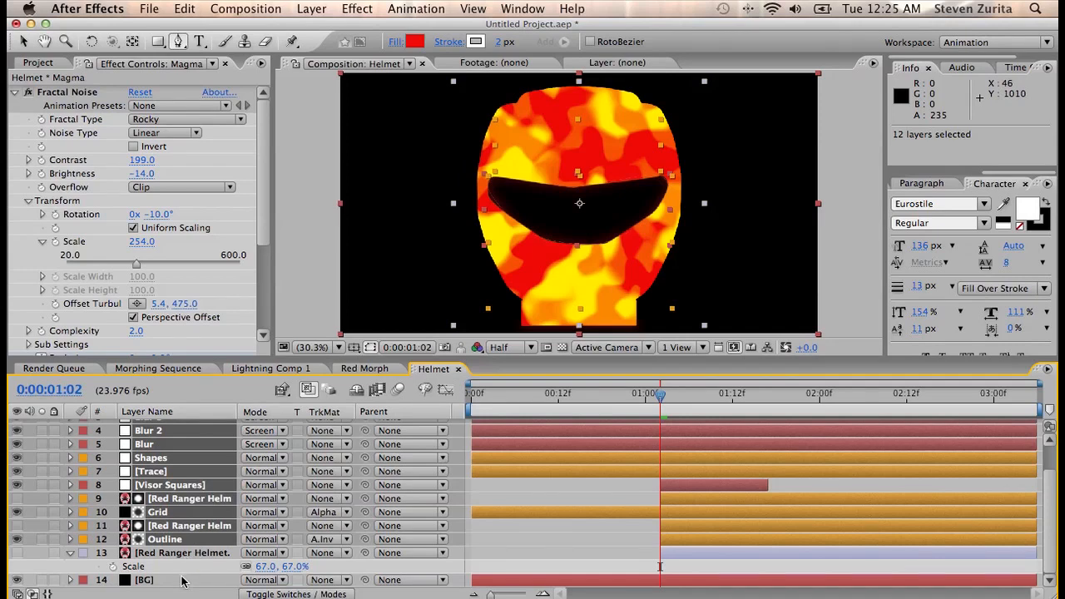
left_click_drag(181, 583, 183, 551)
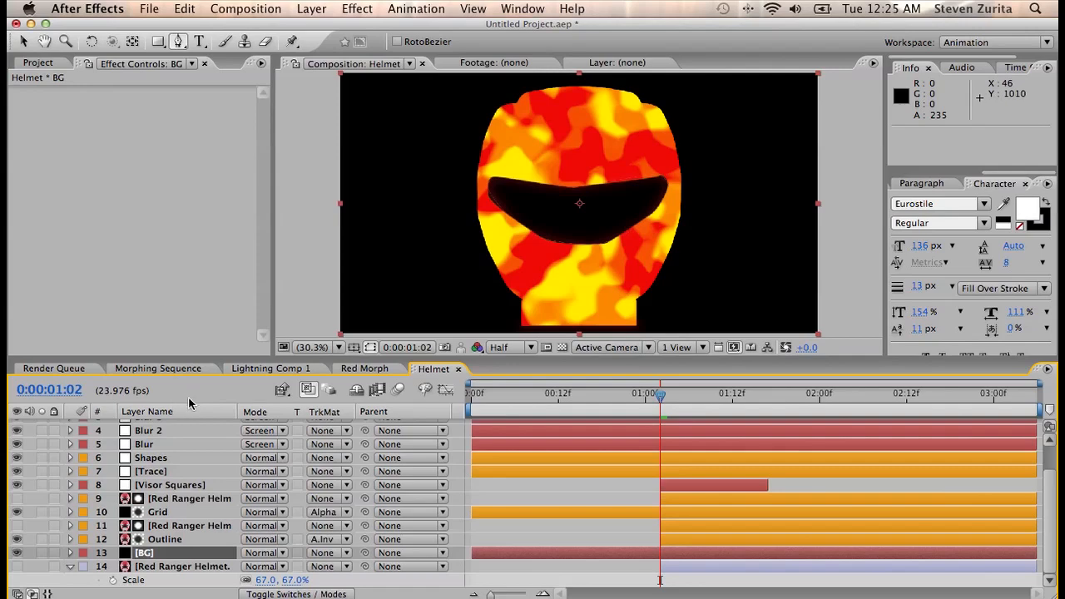
Step: Pre-compose all layers except the bottom Red Ranger Helmet as "Energy Helmet", moving all attributes into the new composition
scroll(179, 480, "up", 2)
key("super+a")
left_click(311, 8)
left_click(364, 550)
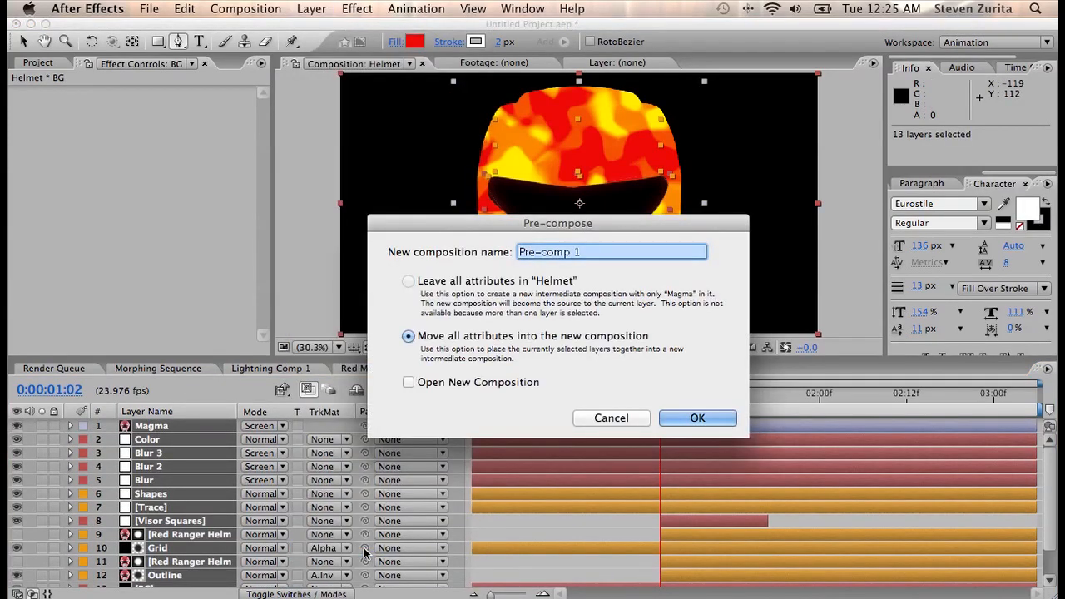
type("Energy H")
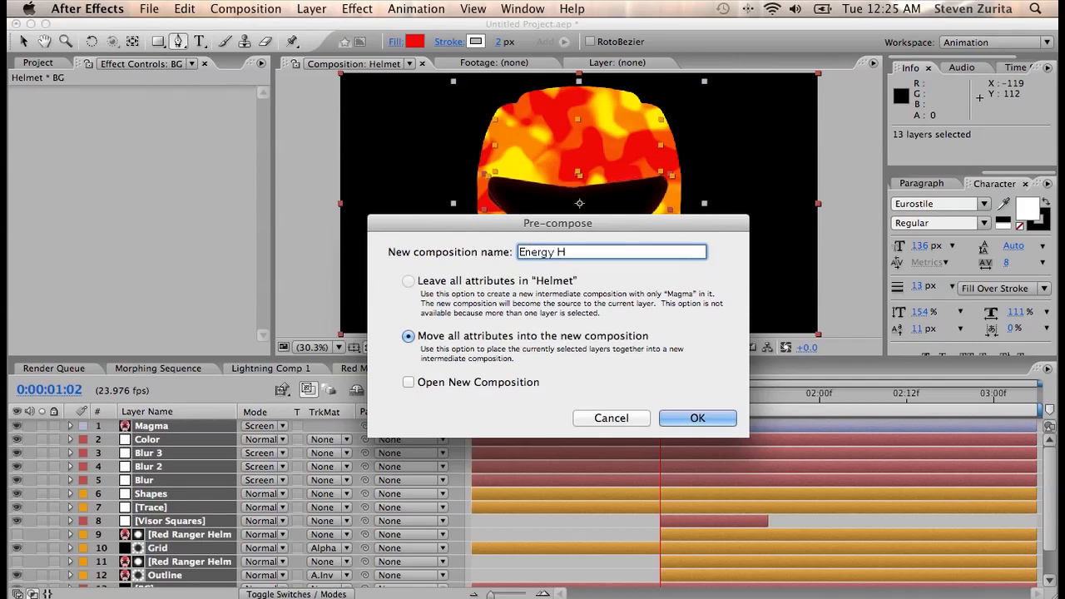
type("elmet")
key("Return")
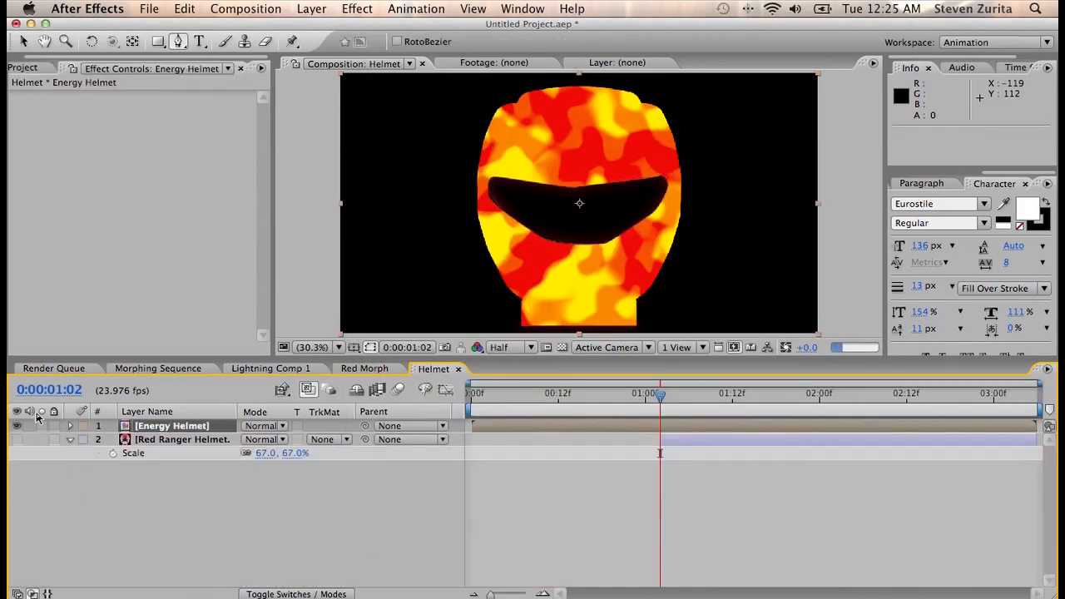
Step: In the Energy Helmet composition, trim the start of the Magma layer to 0:00:01:06
double_click(154, 426)
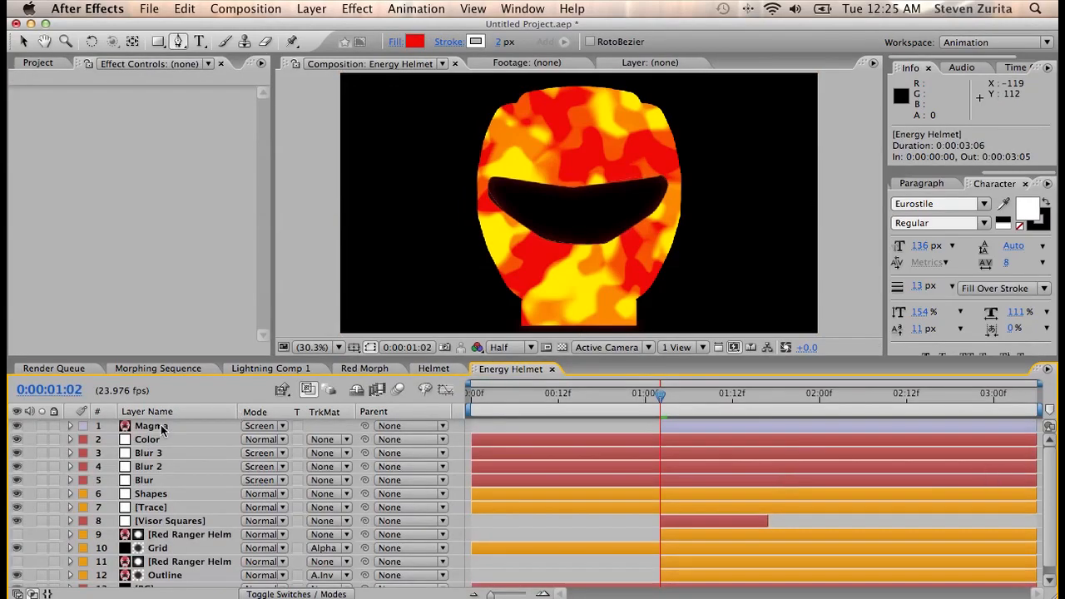
left_click(162, 429)
left_click(668, 397)
left_click_drag(668, 399, 674, 397)
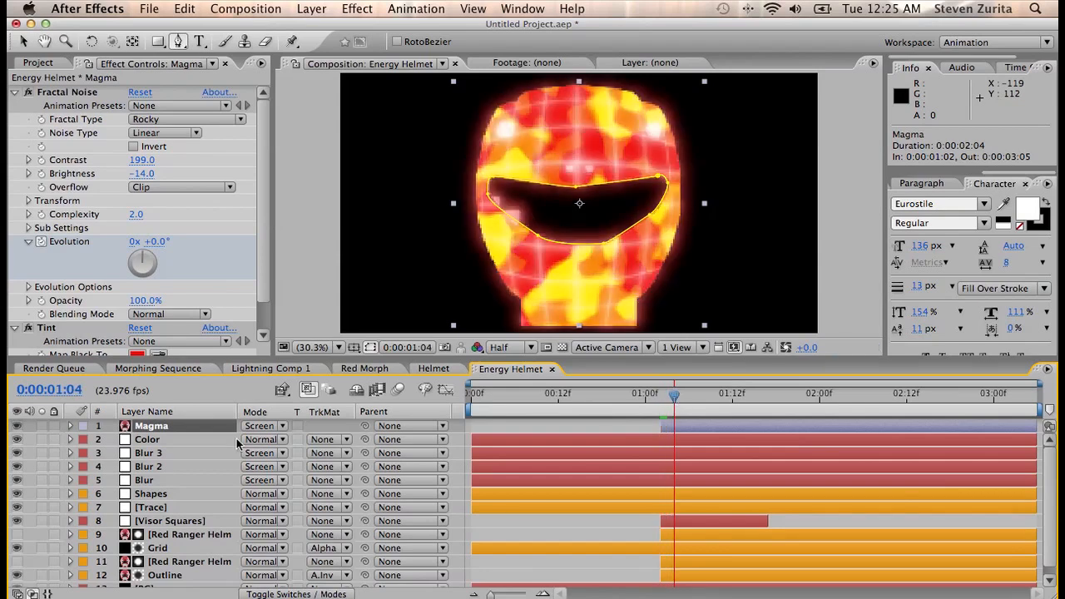
left_click(19, 425)
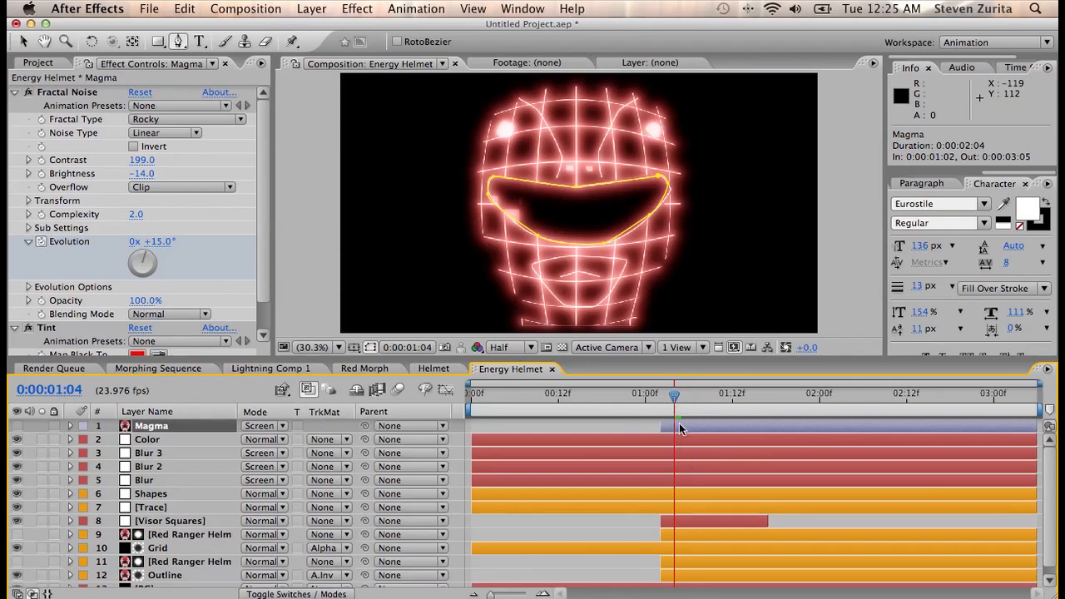
left_click_drag(674, 401, 666, 401)
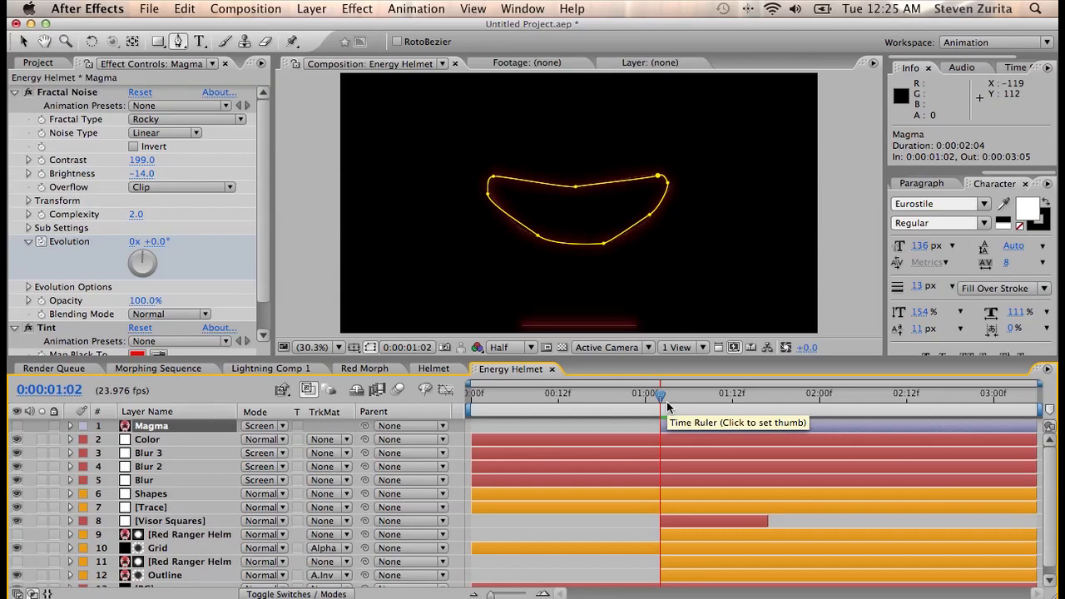
key("space")
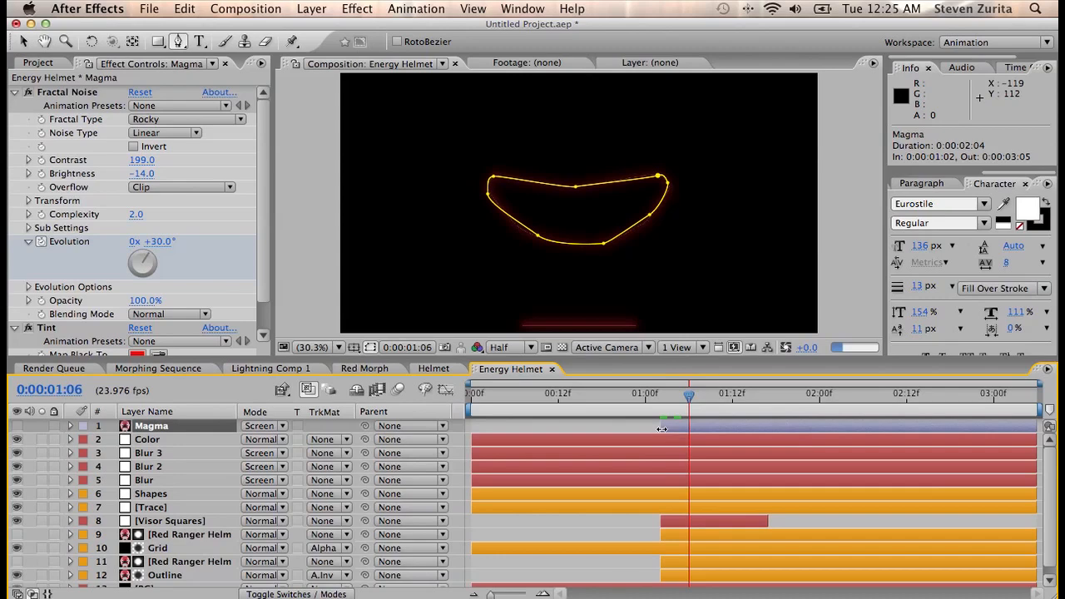
left_click_drag(666, 428, 689, 429)
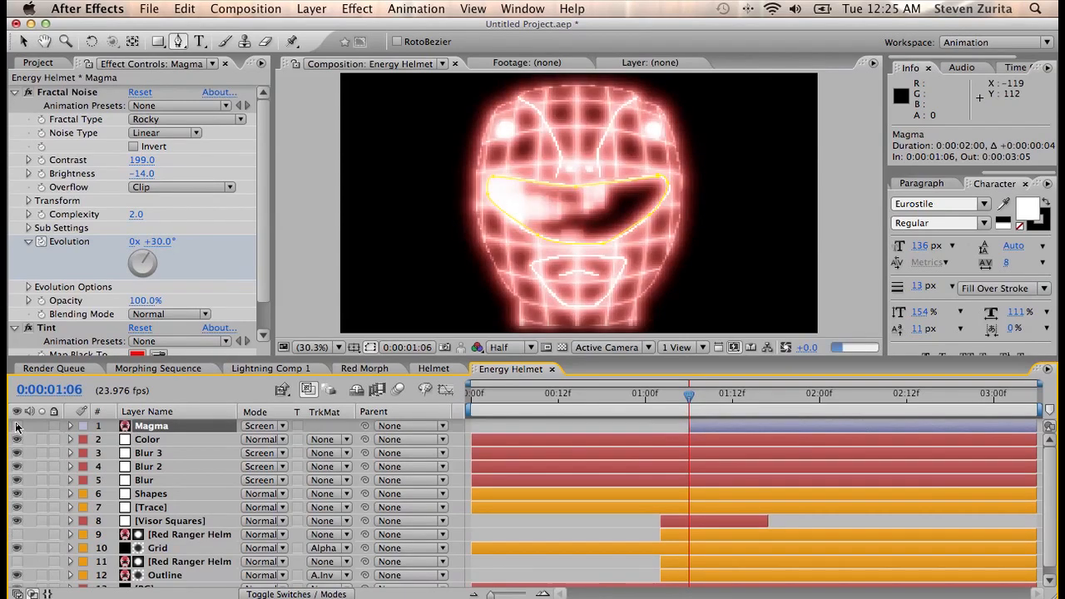
Step: Set the Magma layer's Opacity to 0% and start keyframing it at 0:00:01:06
key("t")
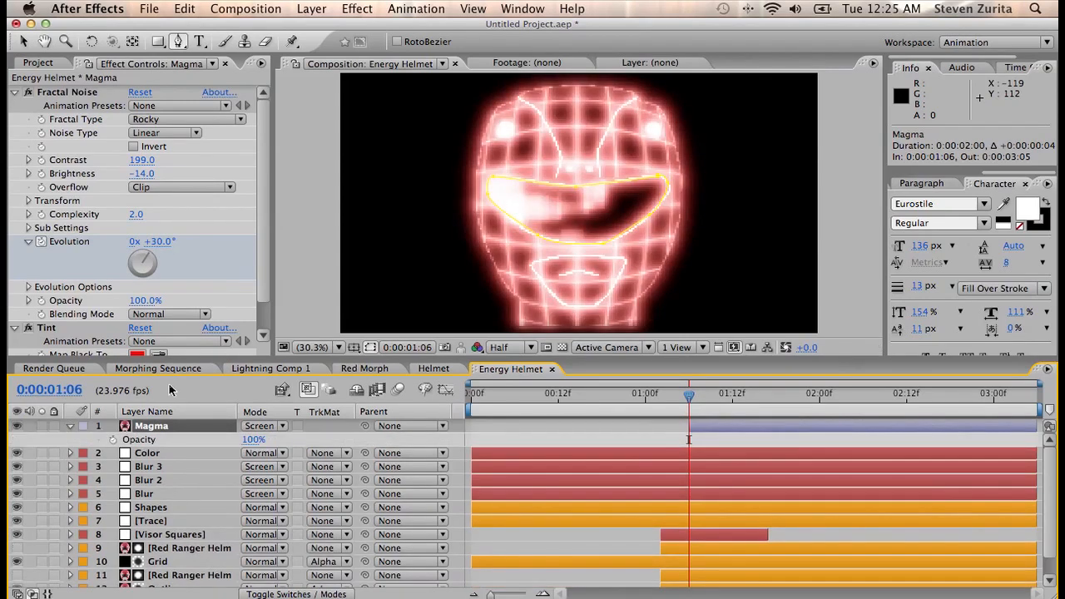
left_click_drag(259, 442, 154, 439)
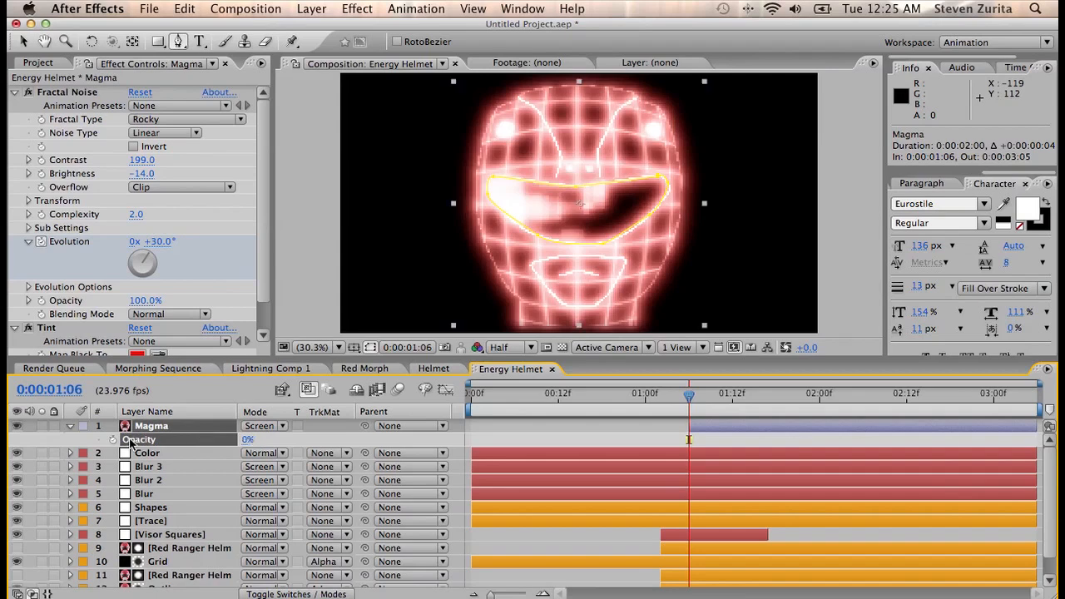
left_click(114, 441)
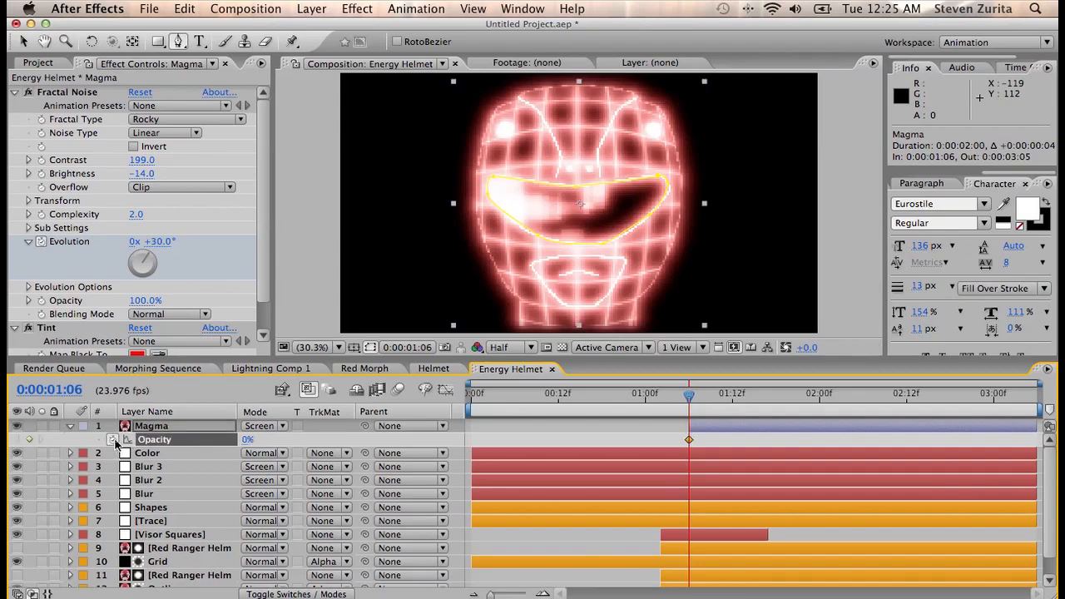
Step: Set the Magma layer's Opacity to 100% at 0:00:01:10
key("Page_Down")
key("Page_Down")
key("Page_Down")
key("Page_Down")
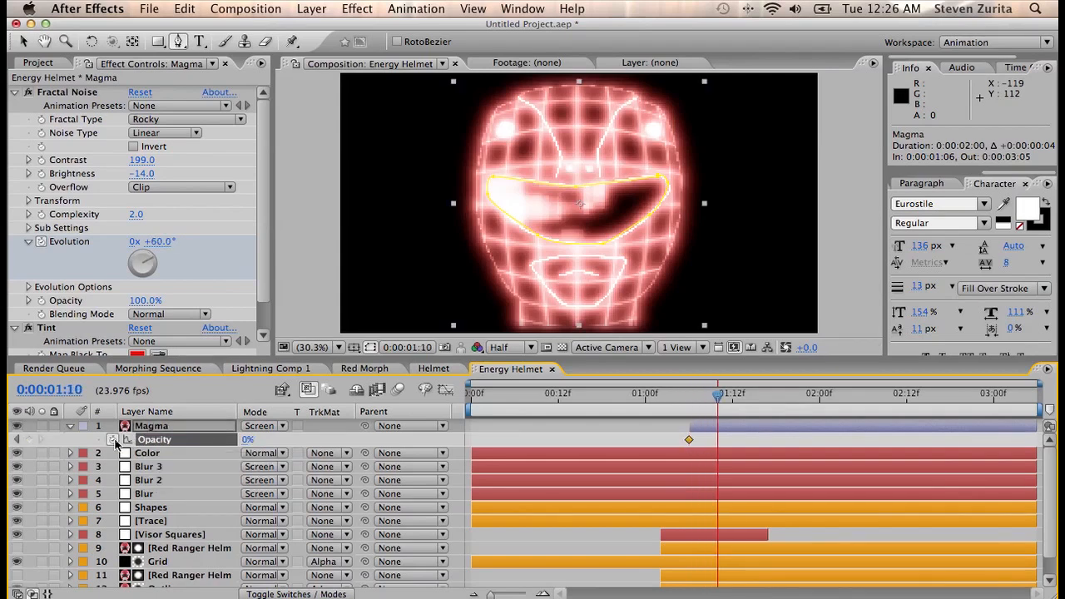
left_click_drag(244, 442, 412, 442)
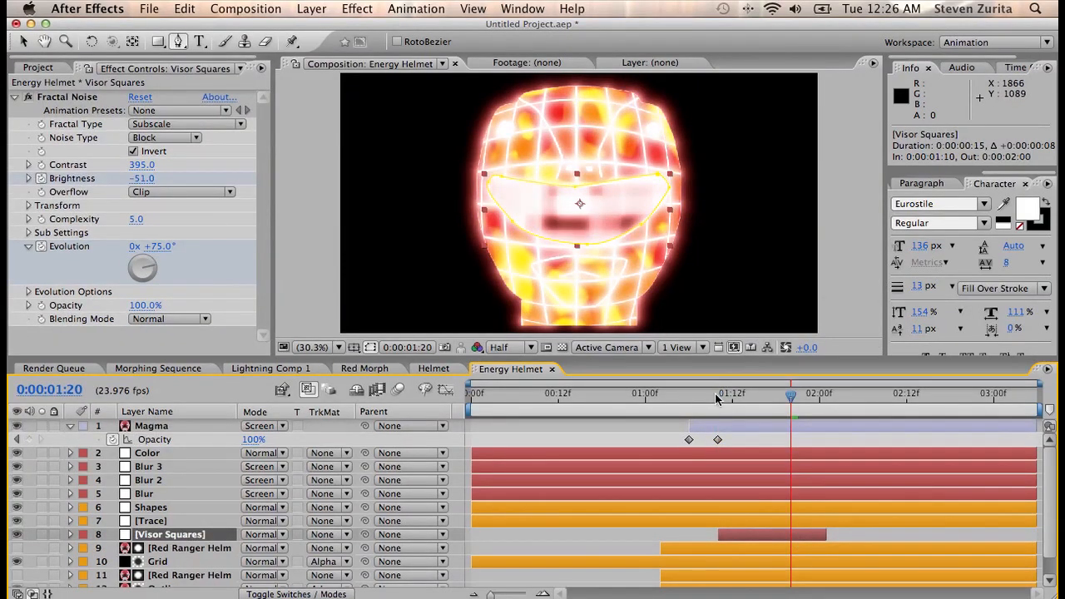
Step: Move the Visor Squares layer out of Energy Helmet to the top of the Helmet composition and hide it
left_click(716, 393)
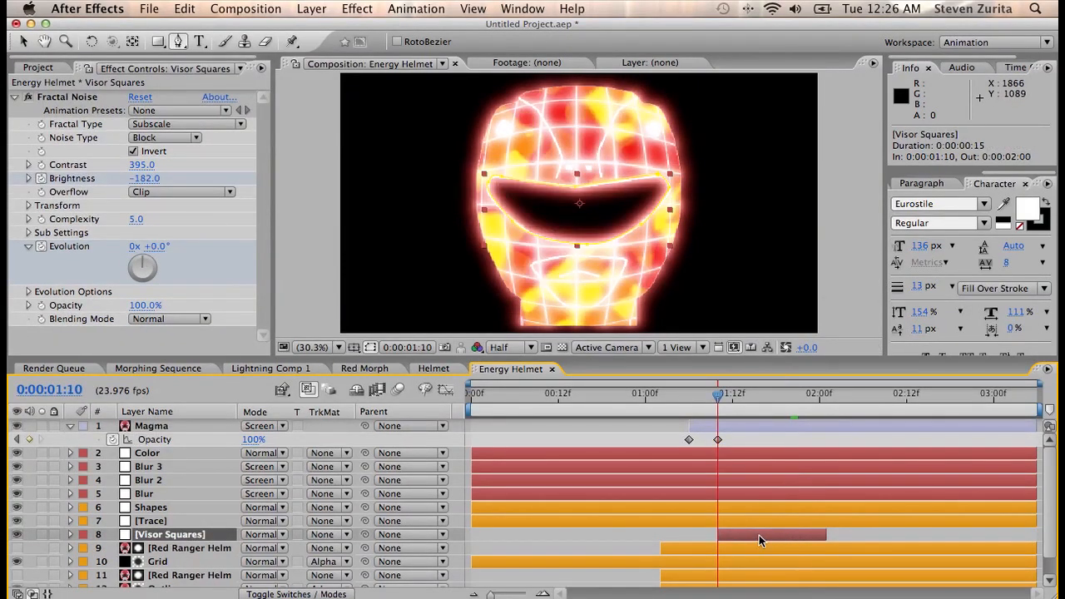
key("super+x")
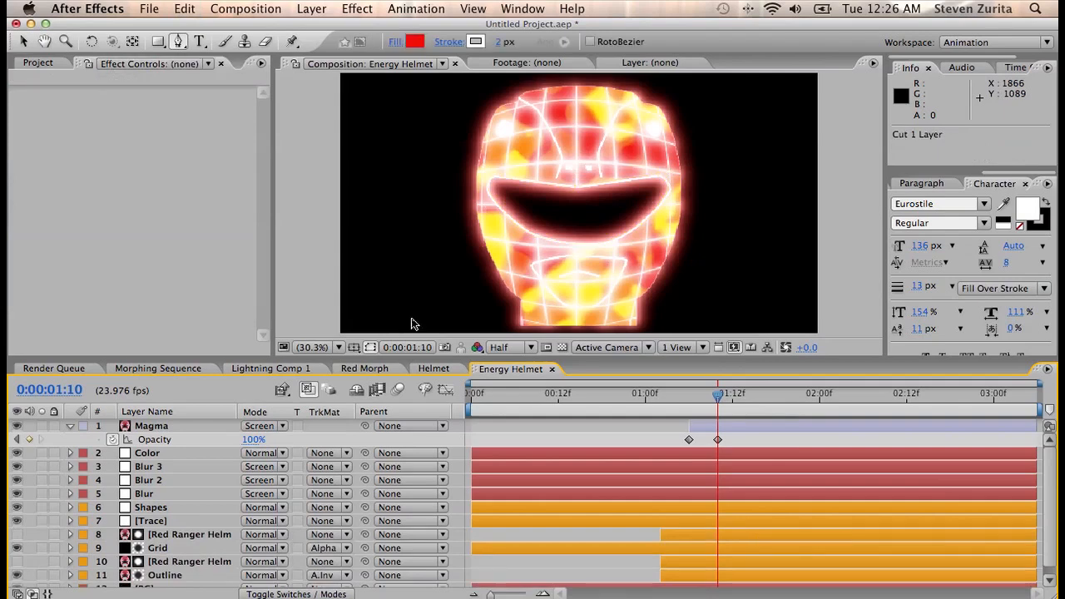
left_click(447, 369)
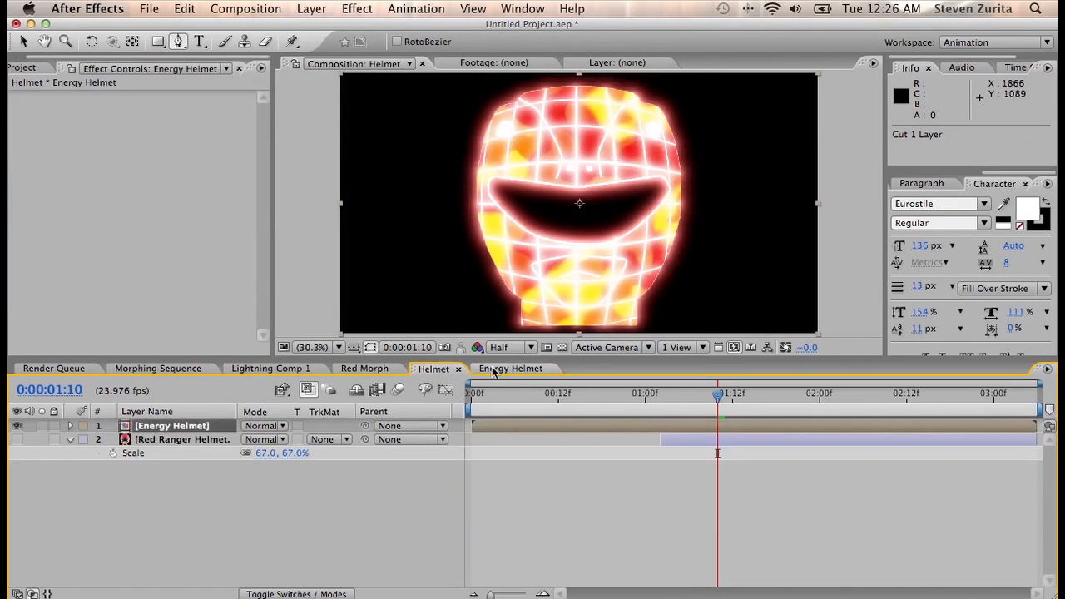
key("super+v")
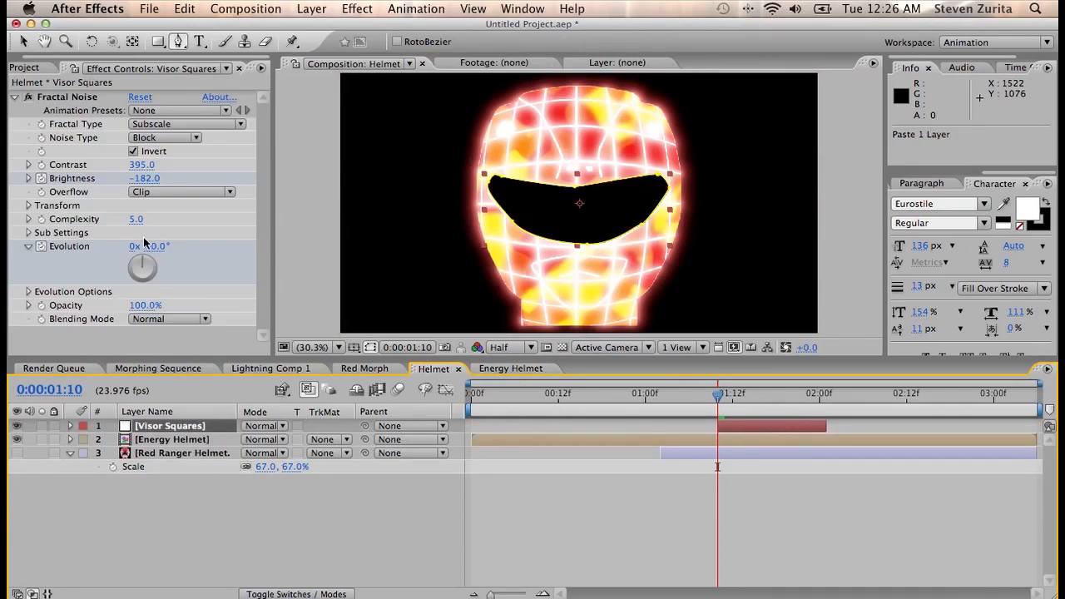
left_click(17, 425)
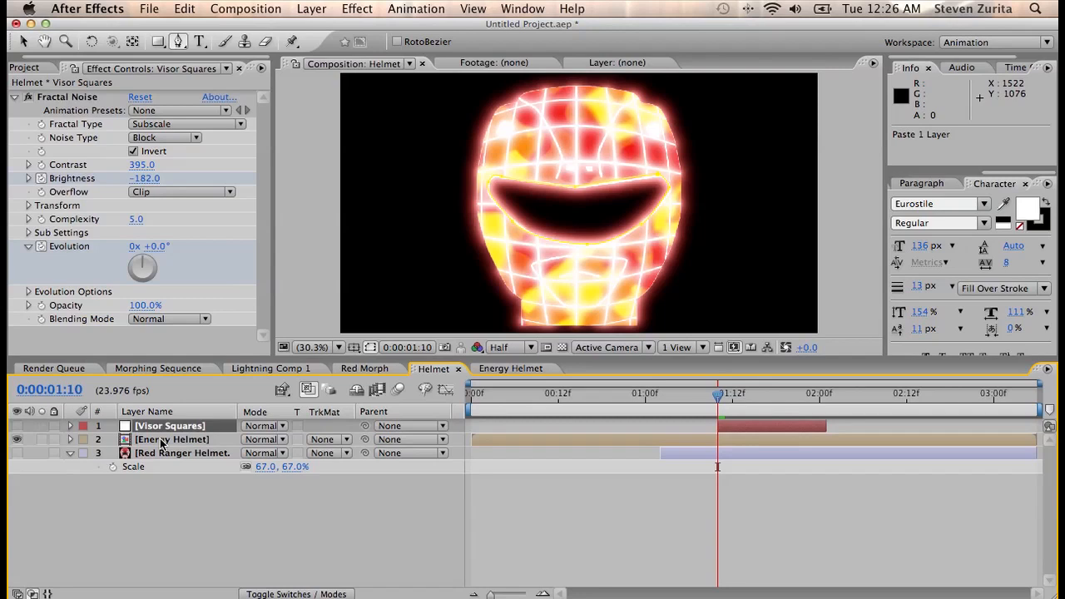
Step: Set the Energy Helmet layer's blending mode to Screen
left_click(262, 439)
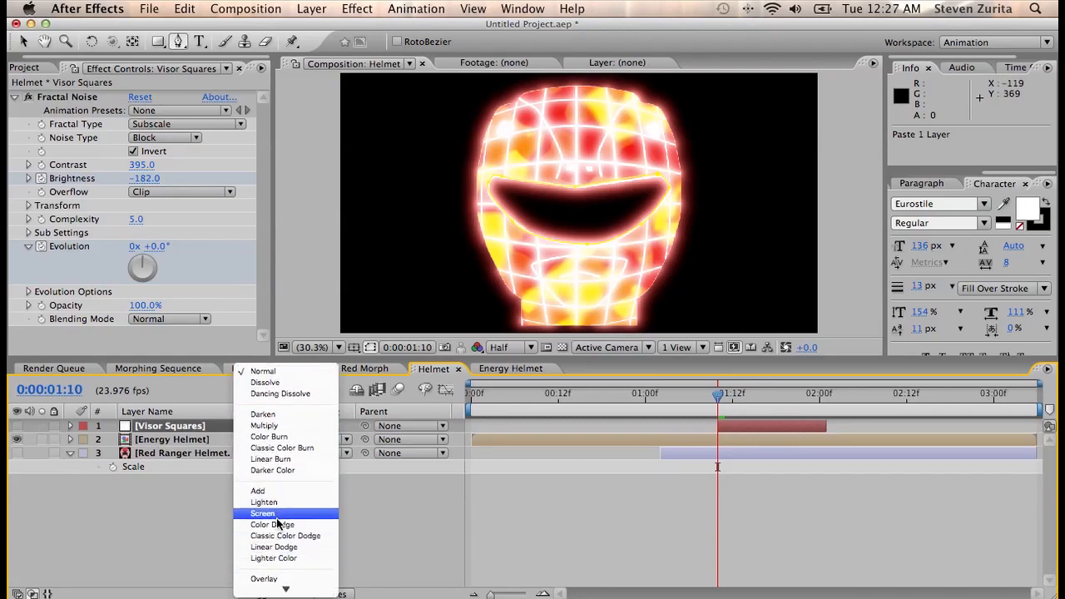
left_click(265, 513)
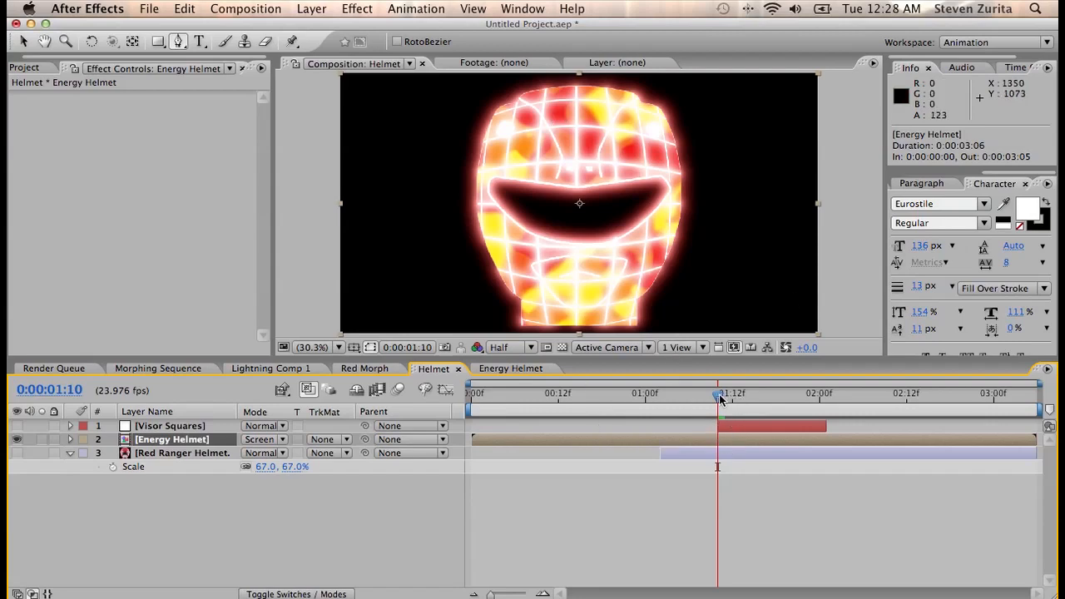
mouse_move(720, 399)
left_mouse_down()
mouse_move(686, 397)
mouse_move(720, 398)
left_mouse_up()
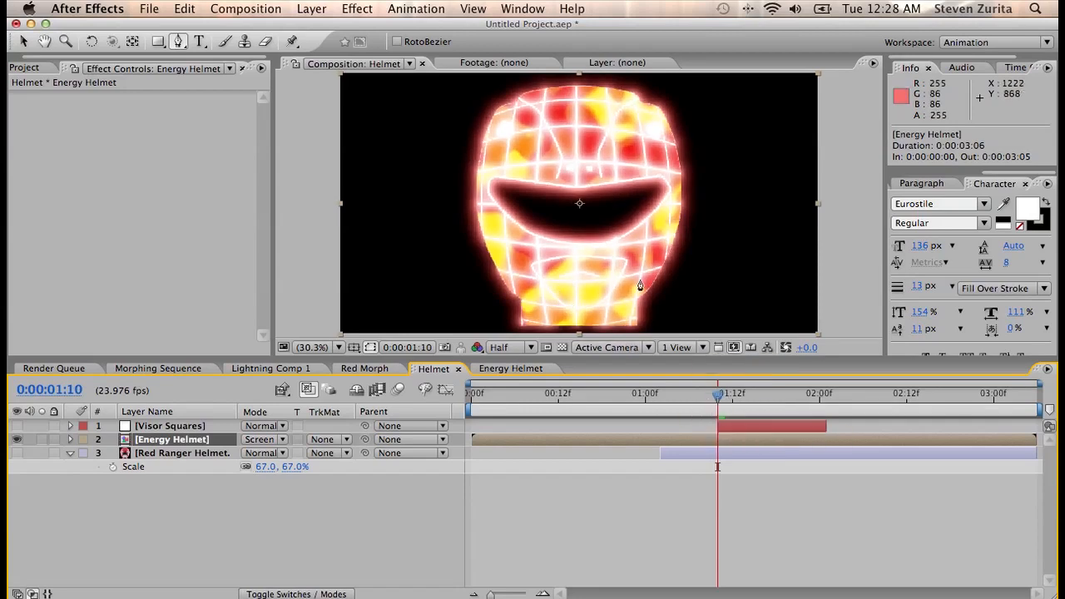
Step: Trim the start of the Red Ranger Helmet layer to 0:00:01:10 and turn its visibility on
left_click(699, 451)
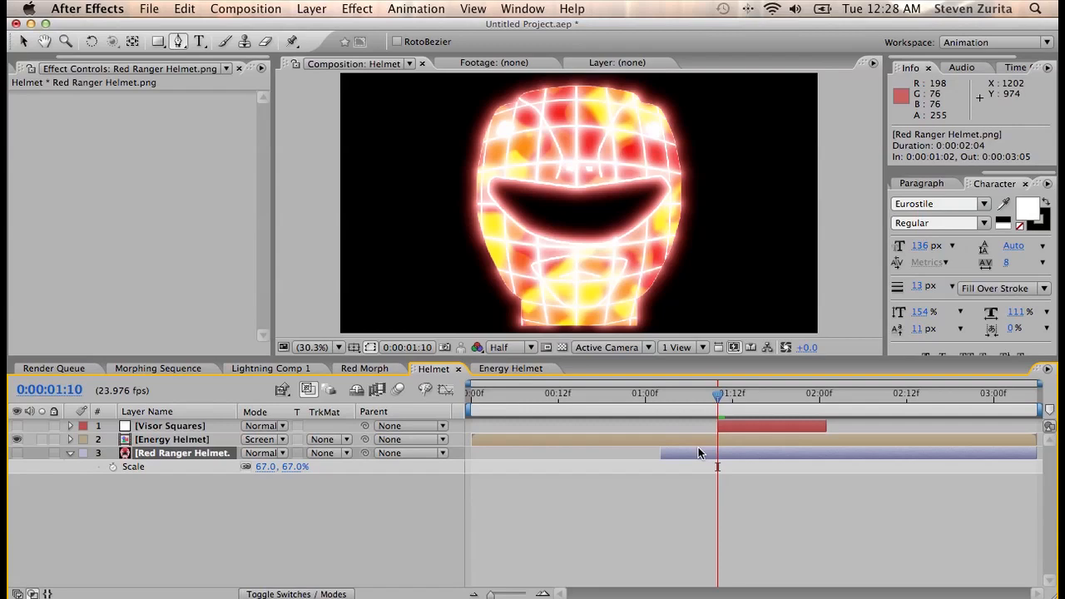
key("alt+bracketleft")
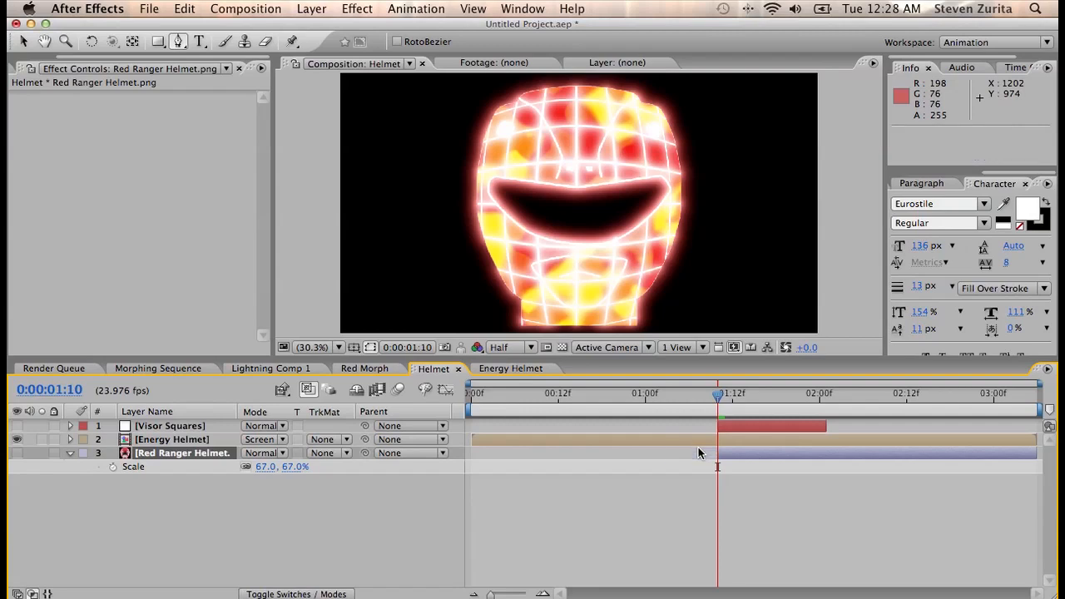
left_click(17, 454)
Step: Start keyframing the Red Ranger Helmet layer's Opacity at 0:00:01:10 with a value of 0%
key("t")
left_click(113, 467)
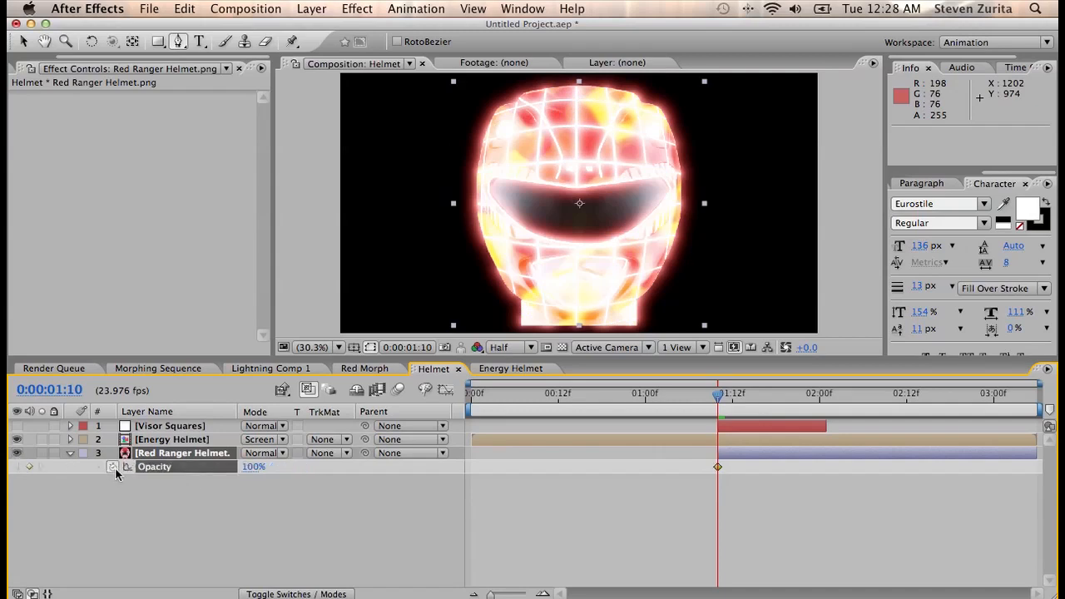
left_click_drag(250, 467, 50, 475)
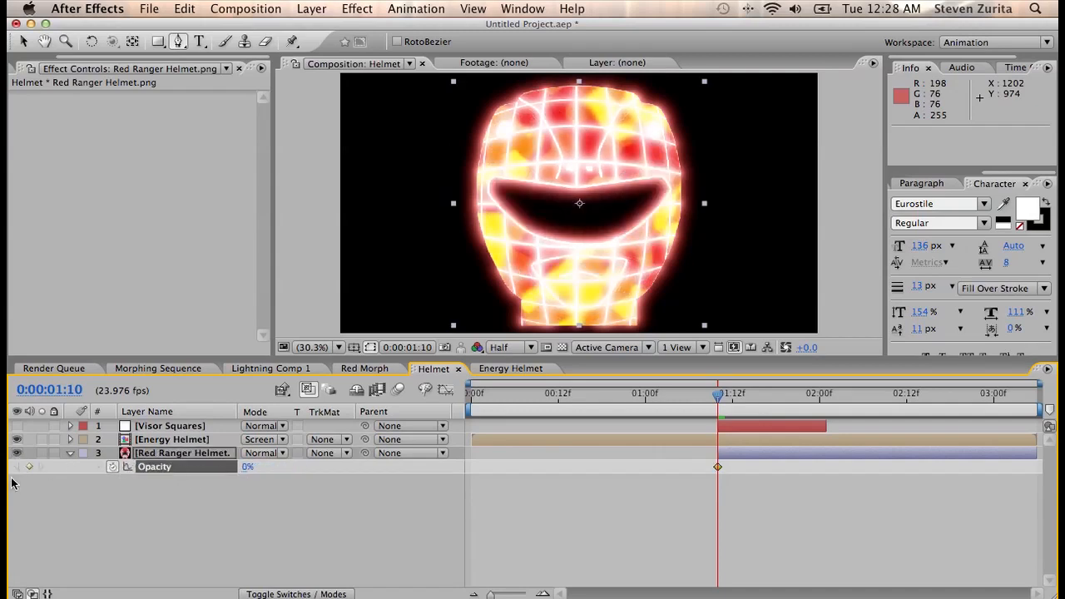
Step: Set the Red Ranger Helmet layer's Opacity to 100% at 0:00:01:14
key("Page_Down")
key("Page_Down")
key("Page_Down")
key("Page_Down")
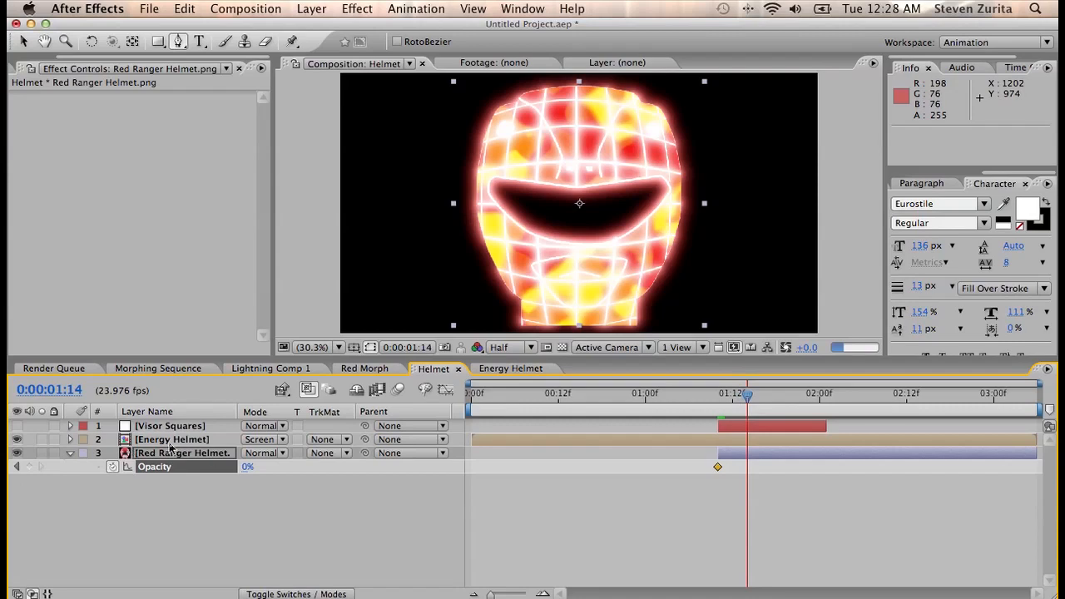
left_click_drag(242, 470, 451, 466)
Step: Add a full-frame rectangular mask to the Energy Helmet layer
key("q")
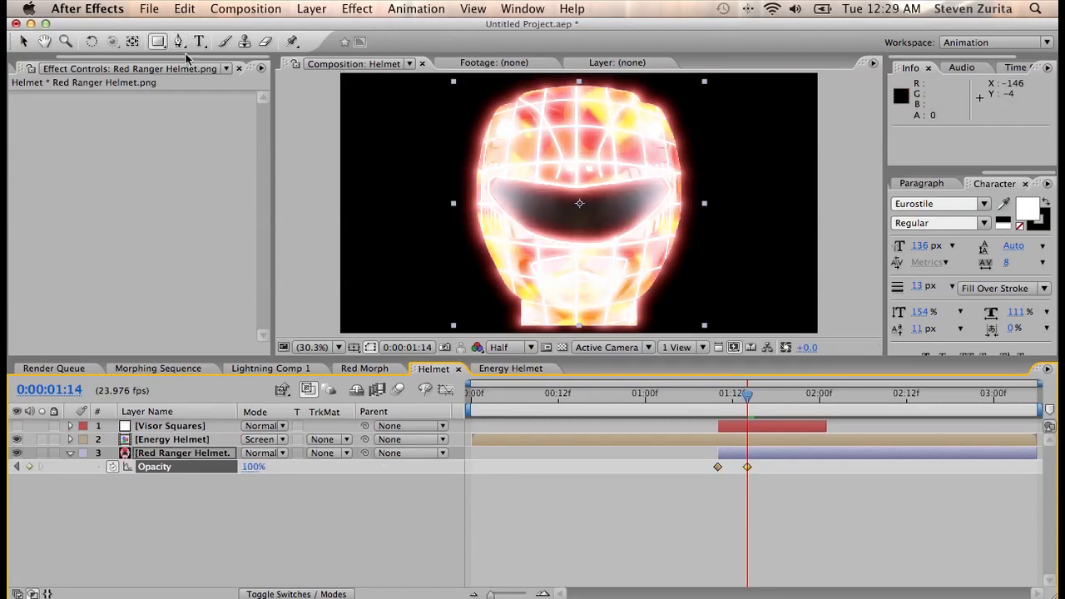
left_click(170, 440)
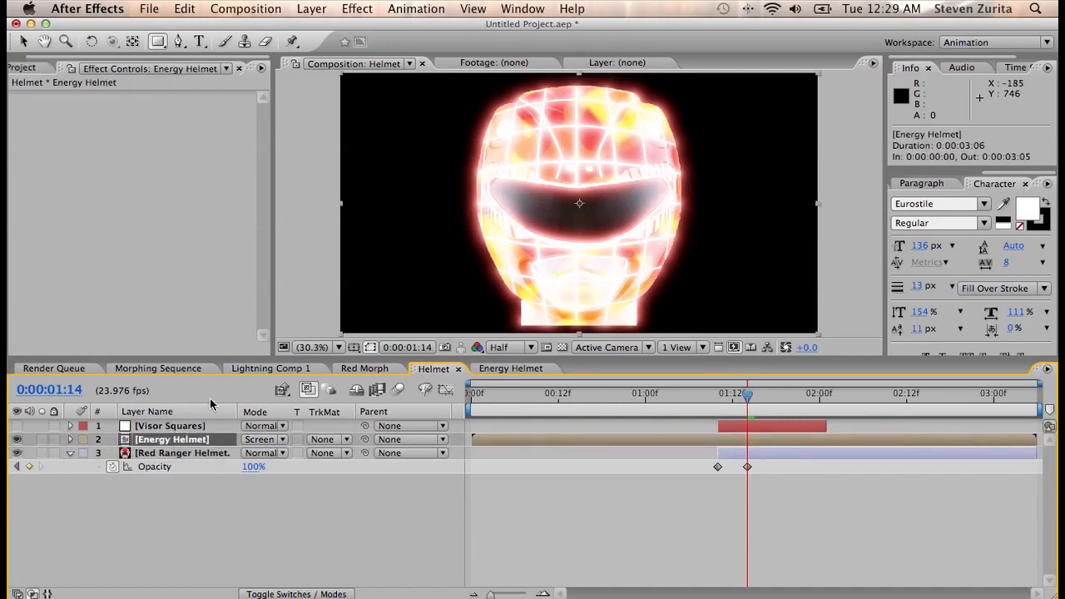
double_click(158, 42)
Step: Extend the top edge of the Energy Helmet mask upward by about one frame height beyond the composition
scroll(468, 197, "down", 2)
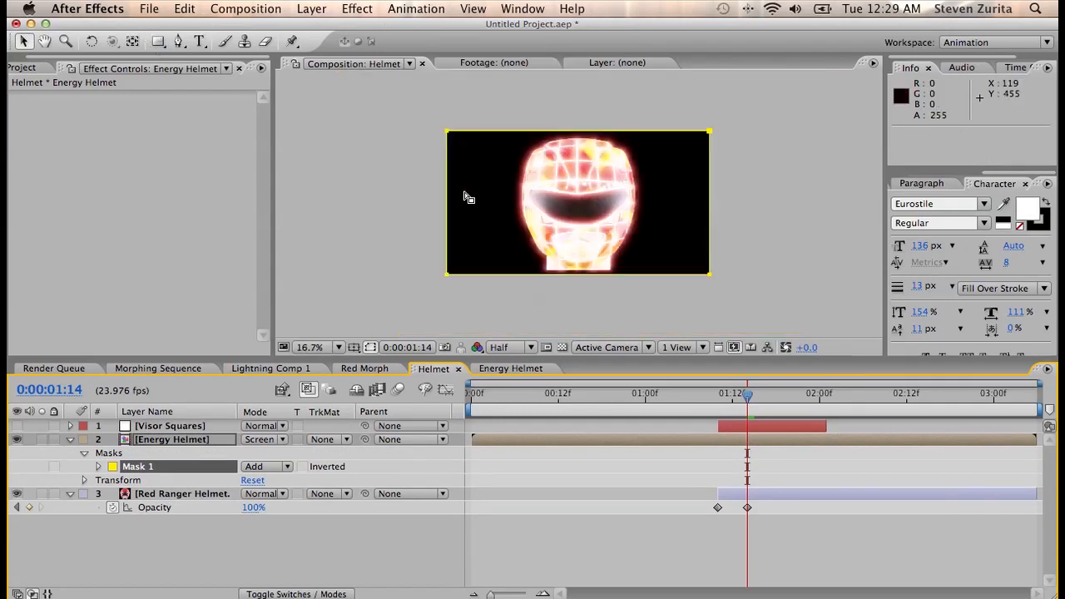
scroll(469, 198, "down", 2)
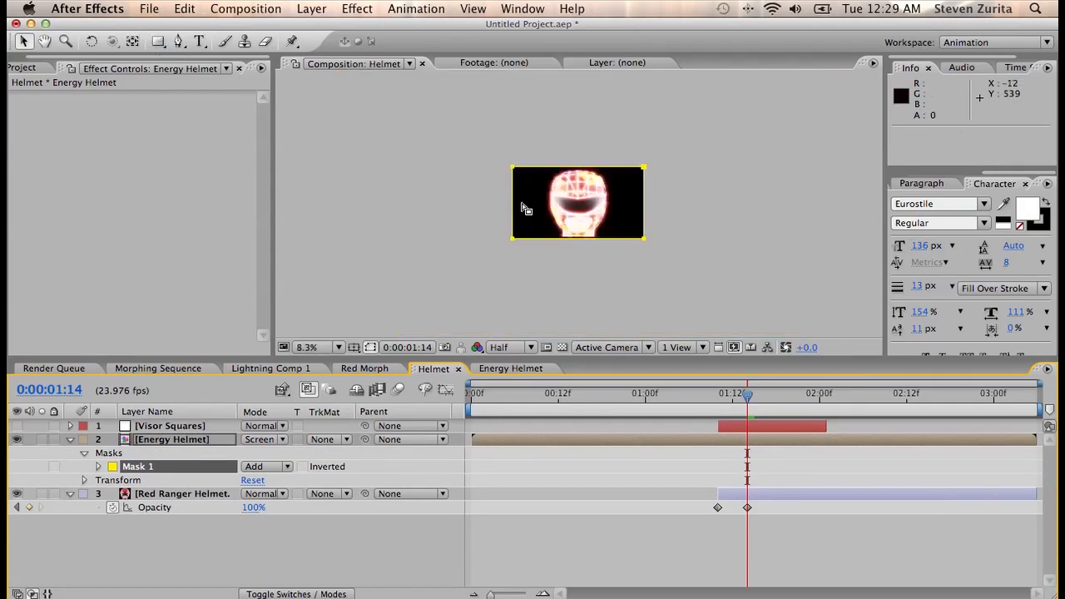
left_click(551, 169)
left_click(549, 167)
left_click_drag(550, 170, 555, 107)
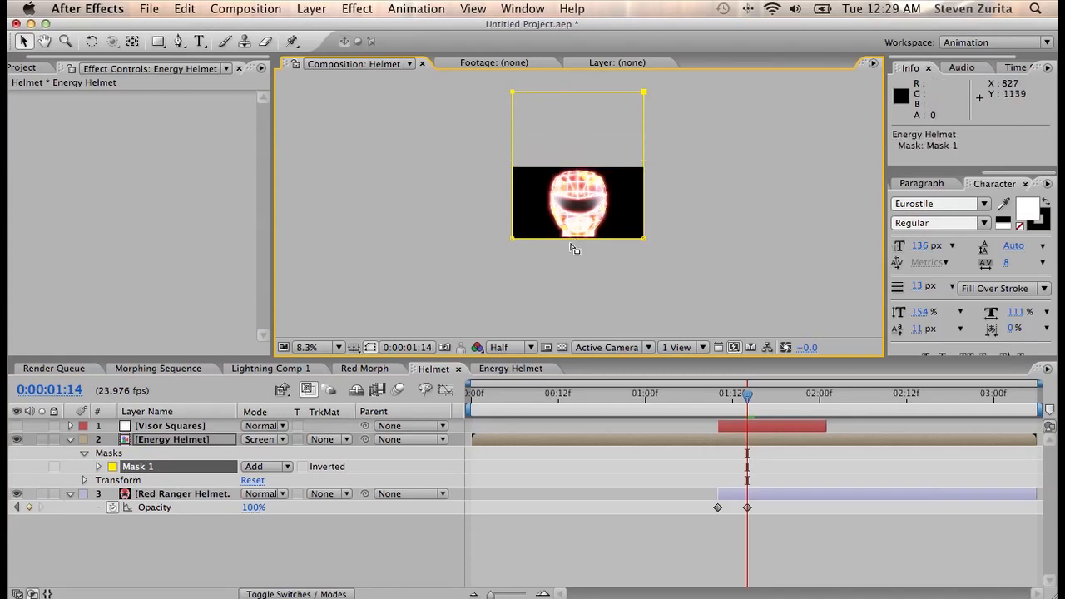
Step: Extend the bottom and top edges of the Energy Helmet mask far beyond the composition's height
left_click_drag(571, 243, 573, 350)
left_click_drag(576, 91, 621, 2)
left_click(617, 98)
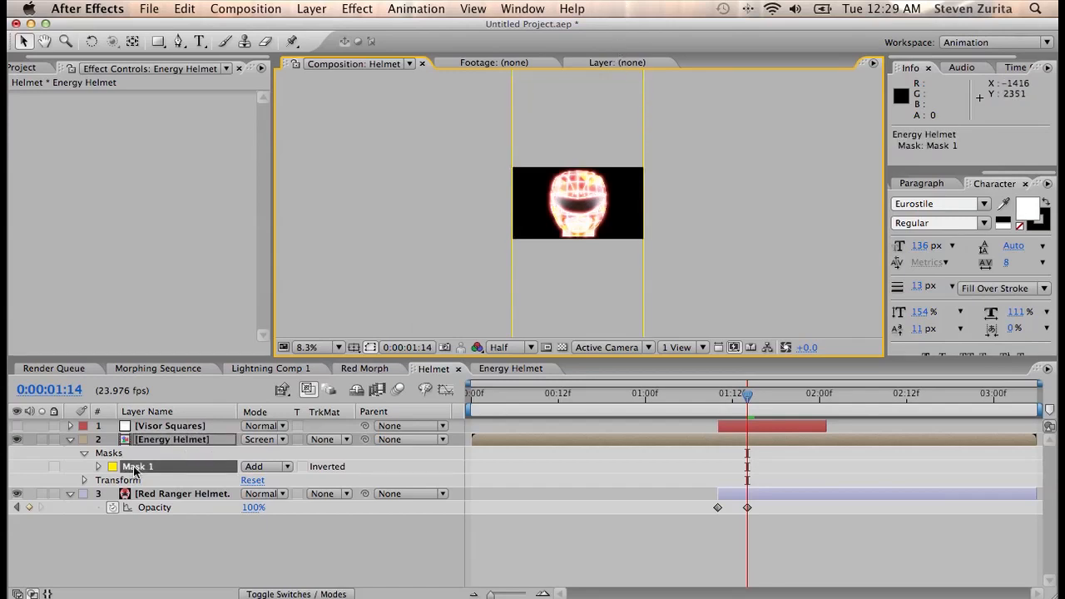
Step: Set the Energy Helmet's Mask 1 mode to Subtract and fit the composition in the viewer
left_click(254, 469)
left_click(272, 480)
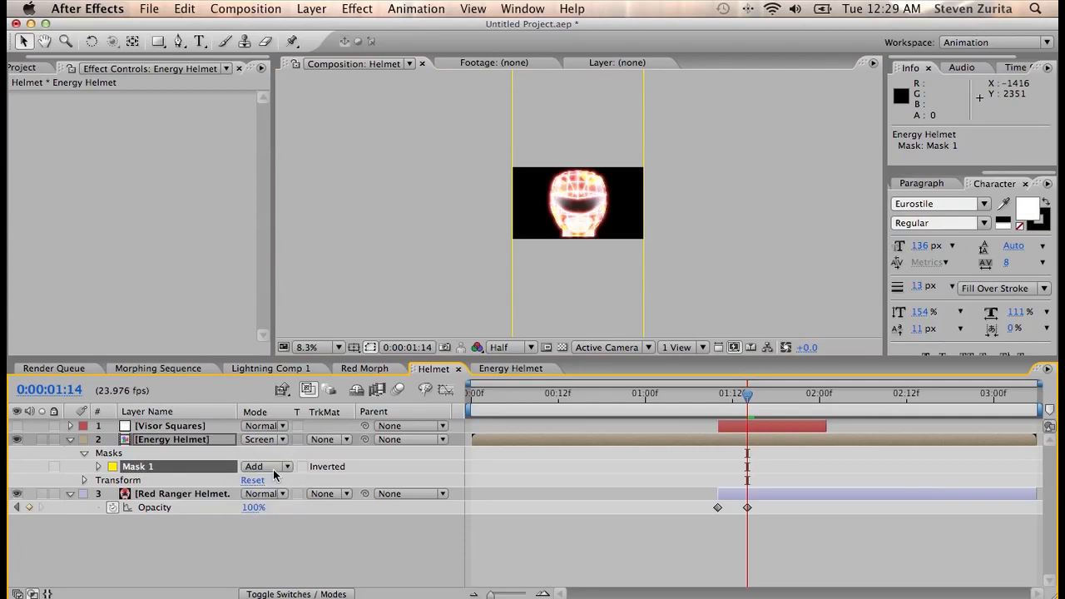
left_click(306, 347)
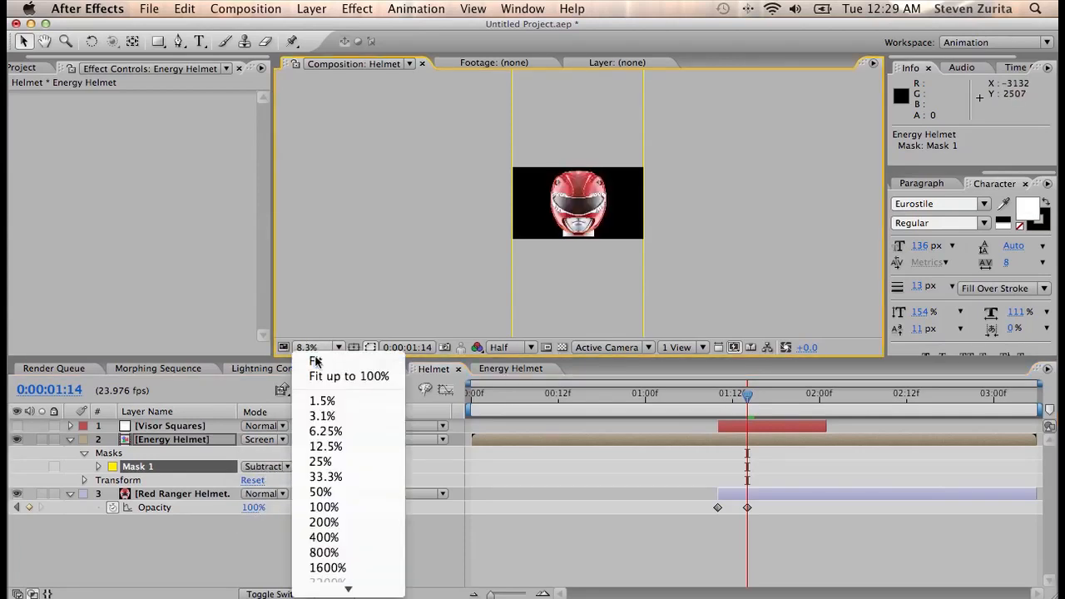
left_click(317, 434)
Step: Set Mask 1's expansion to -900 pixels and its feather to 100 pixels on the Energy Helmet layer
key("m")
key("m")
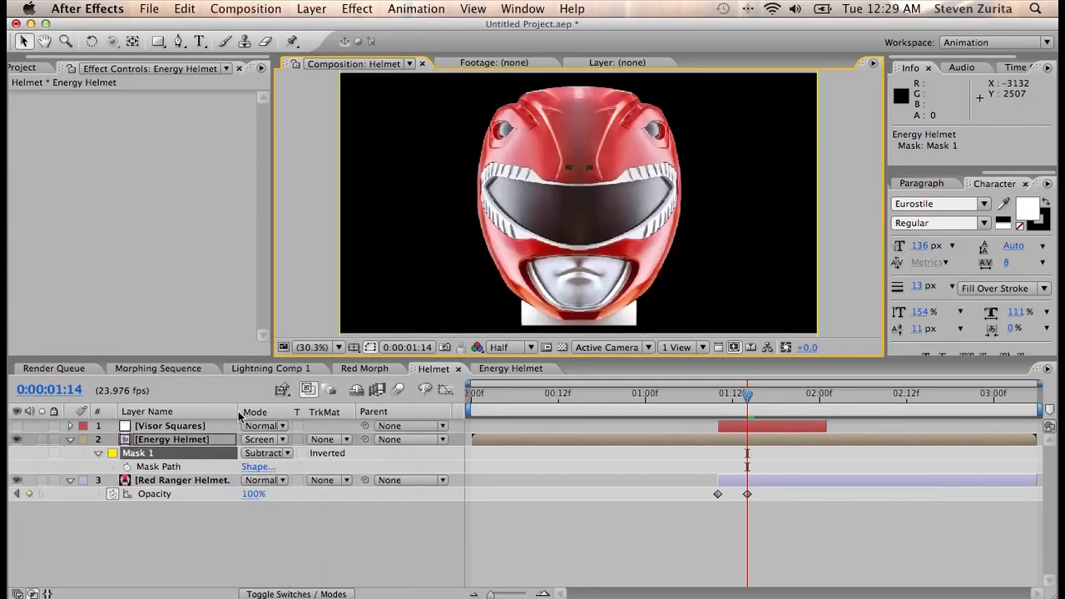
left_click_drag(250, 512, 166, 513)
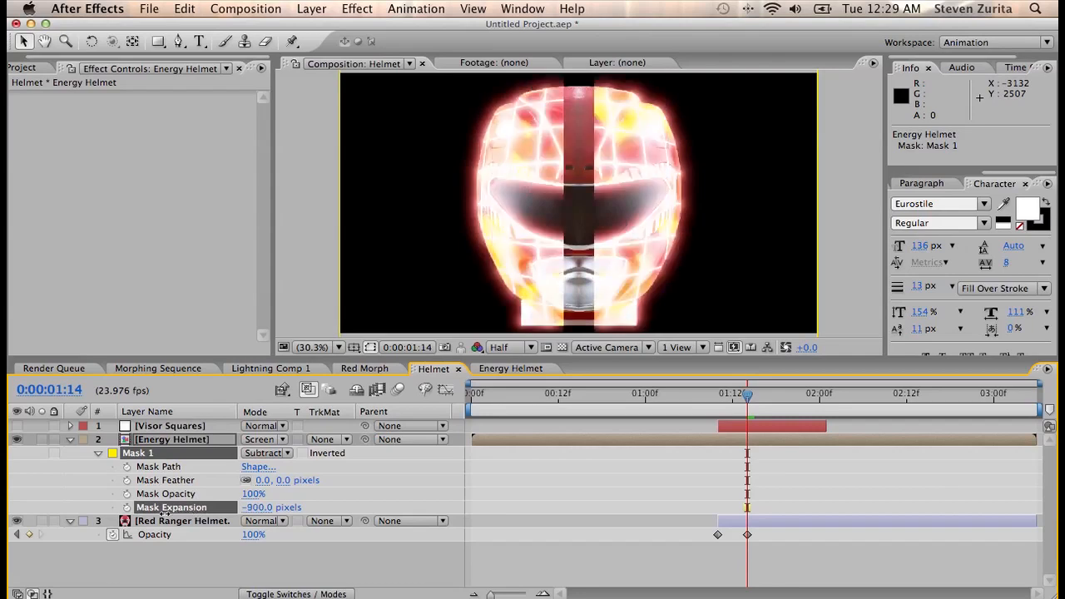
left_click_drag(273, 481, 329, 481)
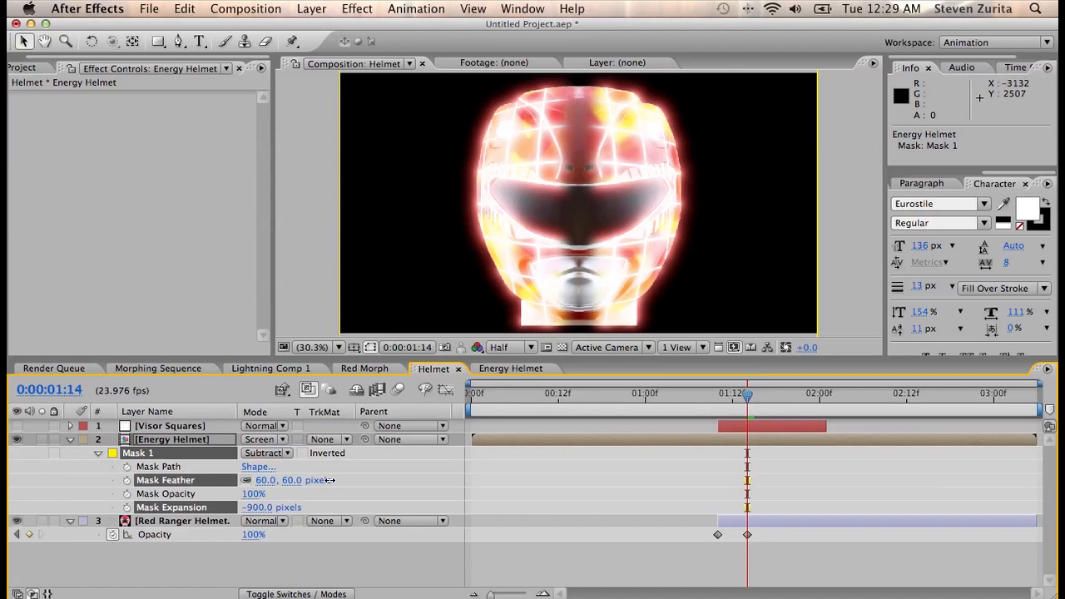
left_click_drag(330, 481, 347, 481)
left_click(293, 481)
type("100")
key("Return")
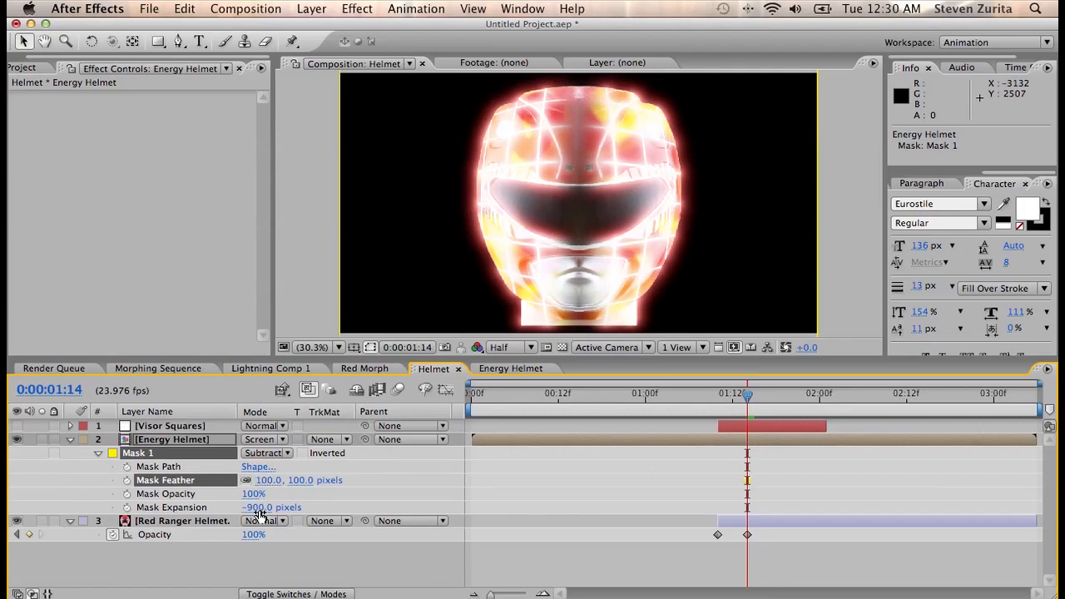
Step: Keyframe the Energy Helmet's Mask Expansion from -1000 pixels at 0:00:01:14 to -419 pixels at 0:00:01:18
left_click_drag(254, 507, 170, 510)
left_click(127, 507)
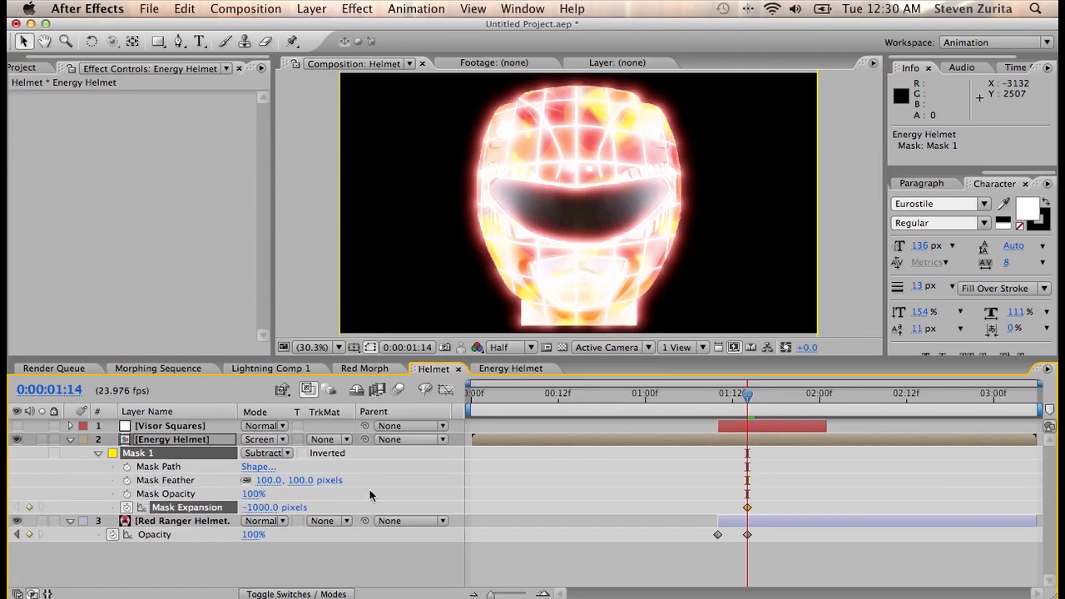
key("Page_Down")
key("Page_Down")
key("Page_Down")
key("Page_Down")
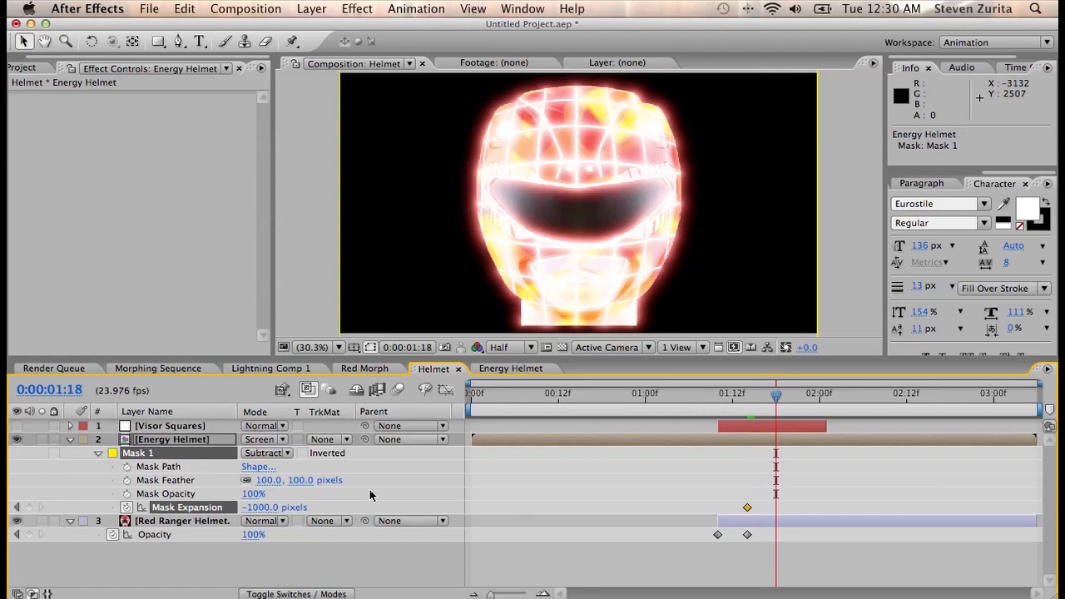
left_click_drag(256, 507, 702, 520)
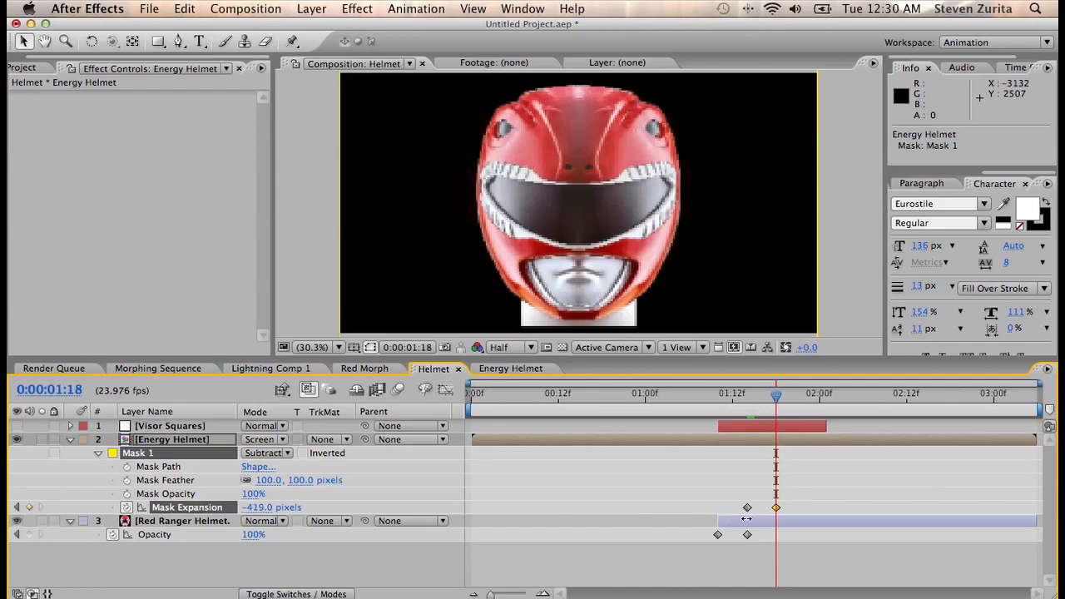
Step: Make the Visor Squares layer visible and set its blending mode to Screen
left_click_drag(770, 399, 790, 417)
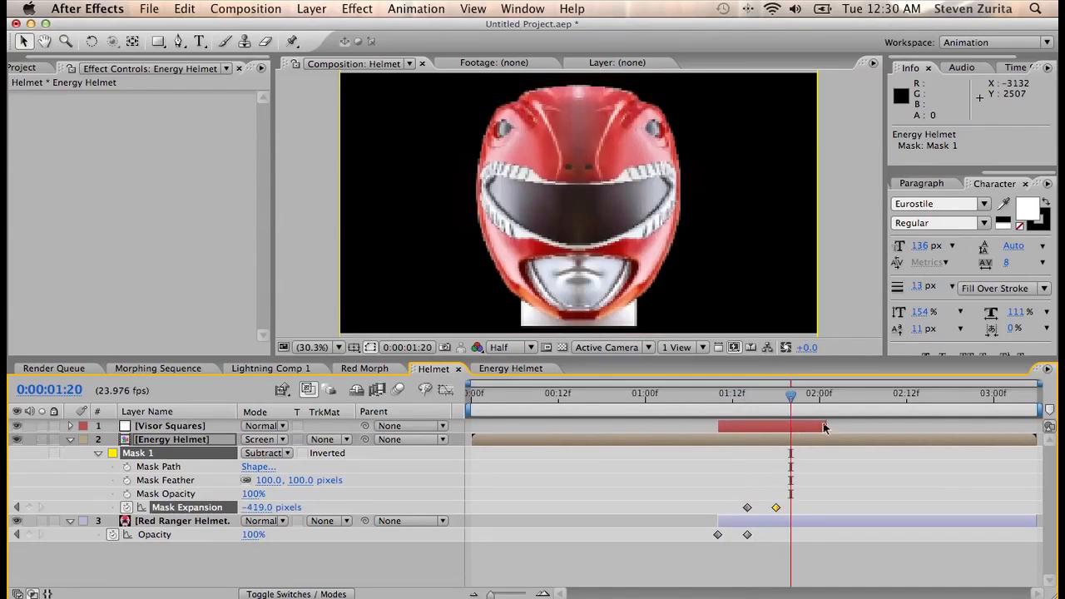
mouse_move(776, 404)
left_mouse_down()
mouse_move(738, 404)
mouse_move(764, 406)
left_mouse_up()
left_click(169, 425)
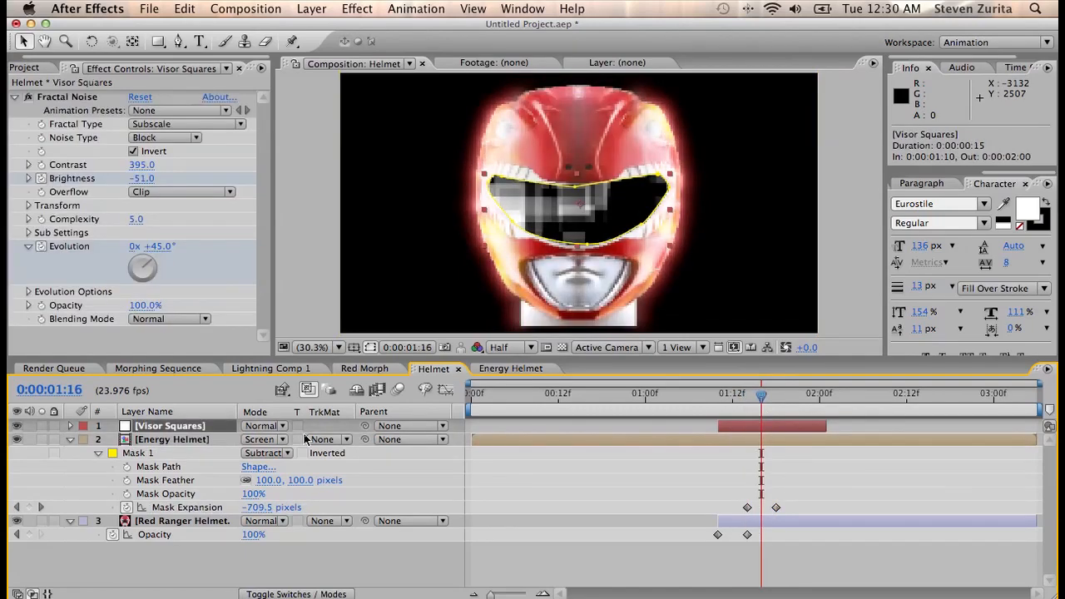
left_click(265, 426)
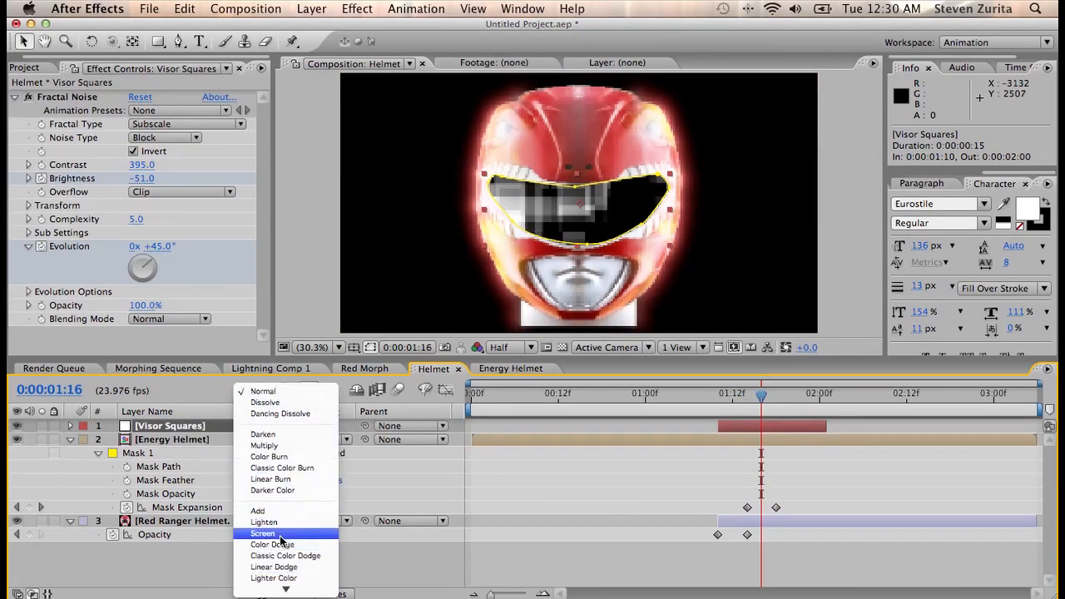
left_click(281, 537)
Step: Add Color Balance to Visor Squares with Midtone Red and Hilight Red at 100 and Preserve Luminosity on
left_click(357, 8)
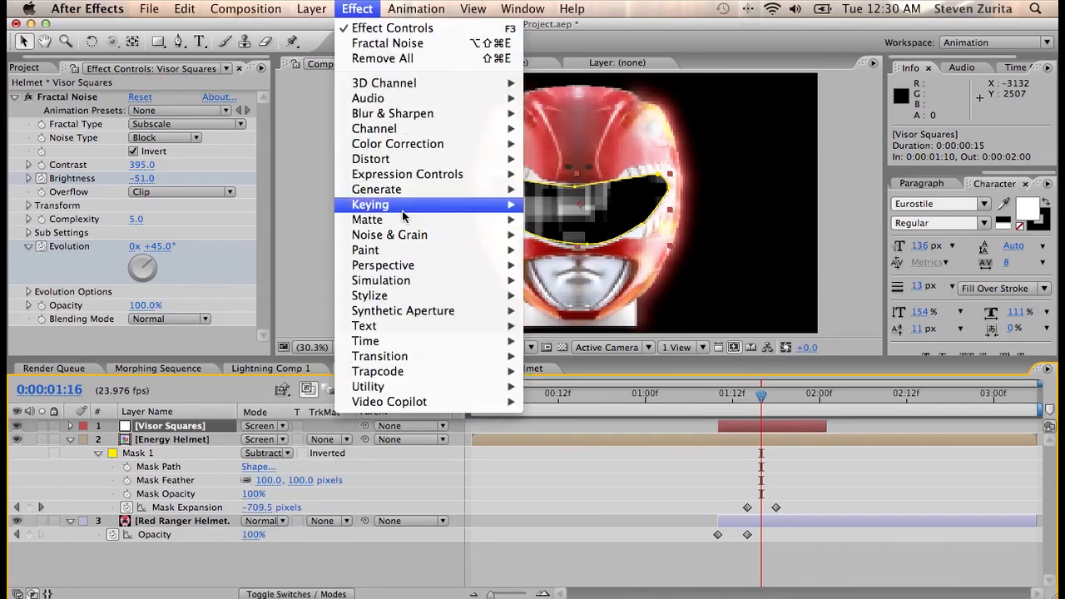
mouse_move(442, 146)
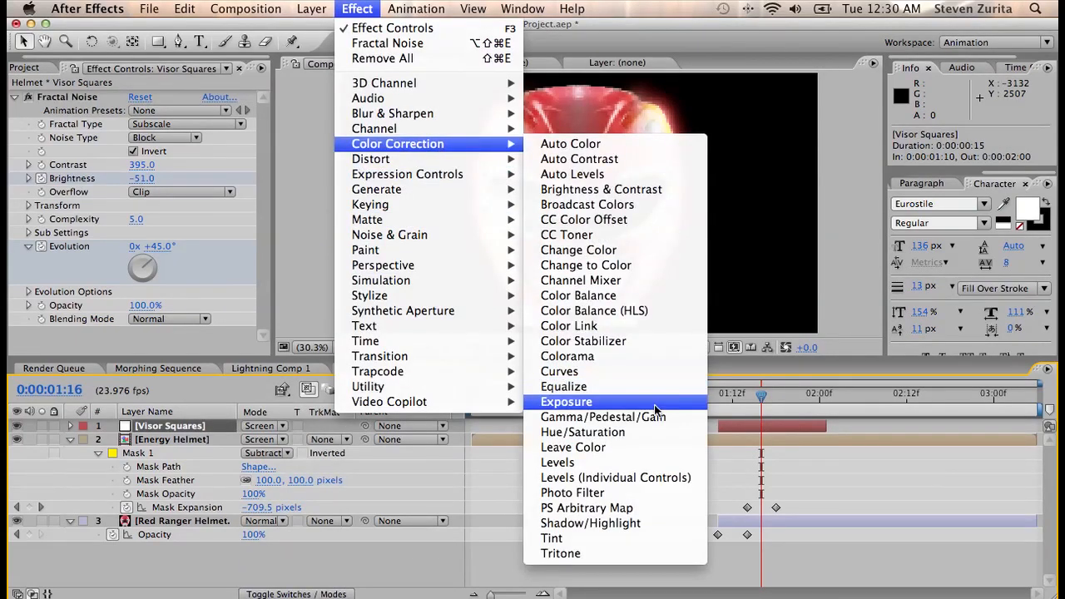
left_click(637, 302)
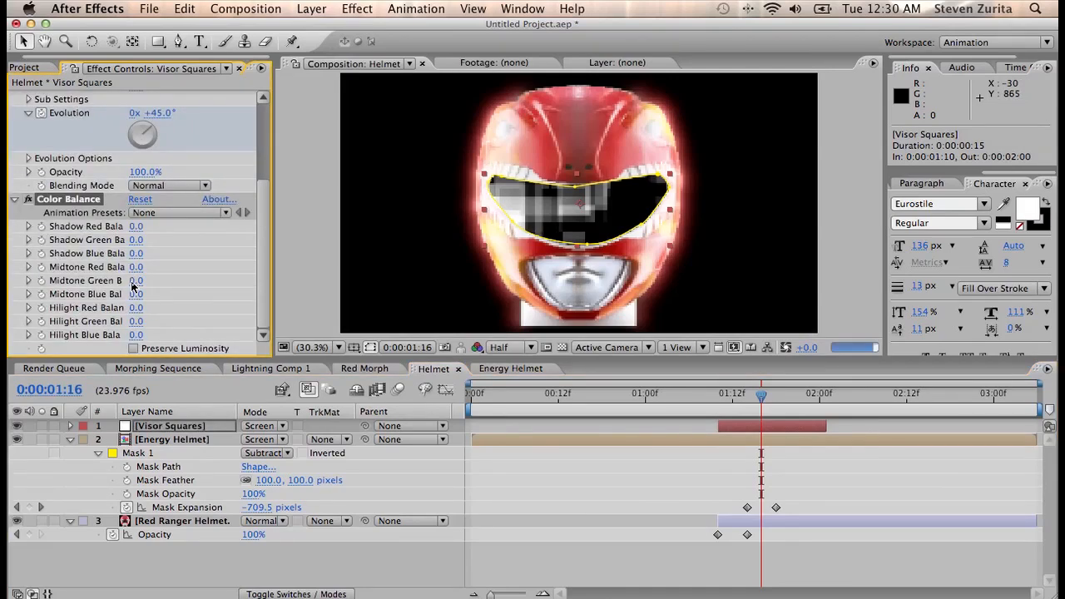
left_click_drag(412, 258, 596, 262)
left_click_drag(136, 307, 504, 310)
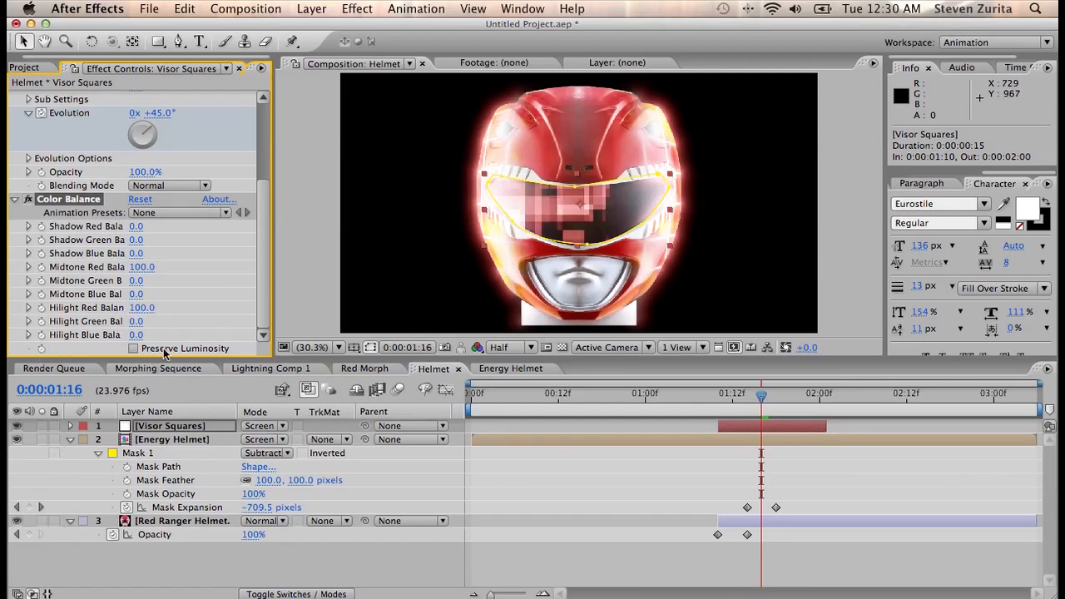
Step: Add a Glow effect to Visor Squares with a threshold of 19.6% and a radius of 38
left_click(357, 8)
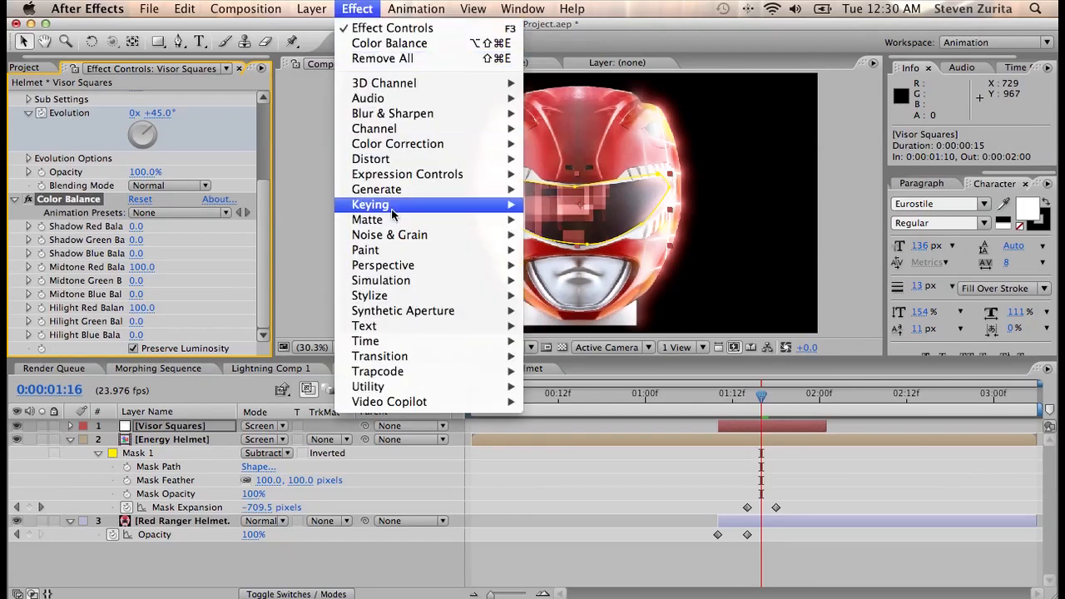
mouse_move(416, 297)
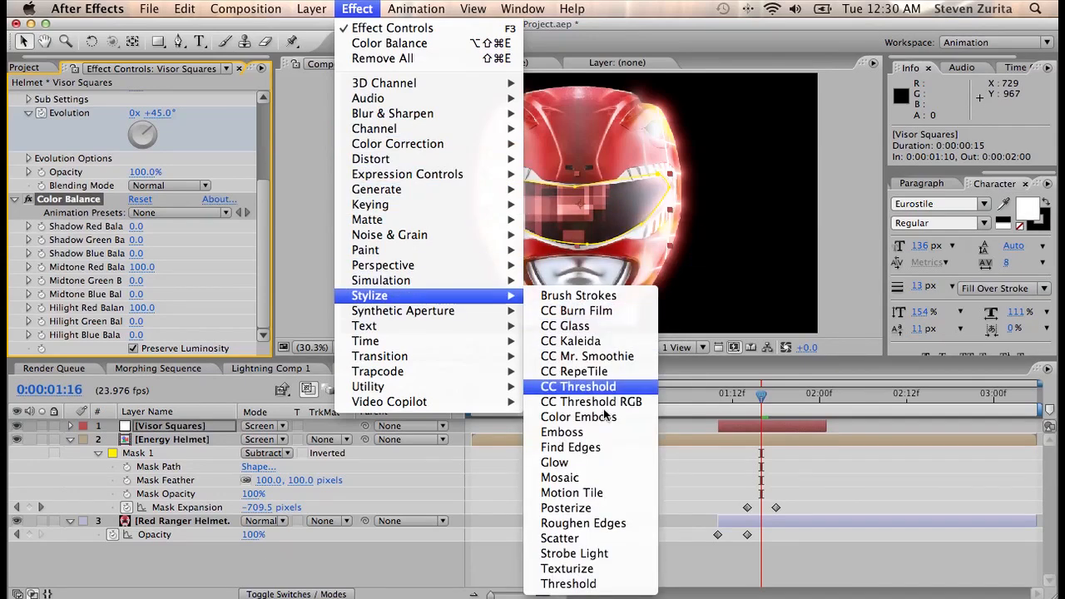
left_click(590, 460)
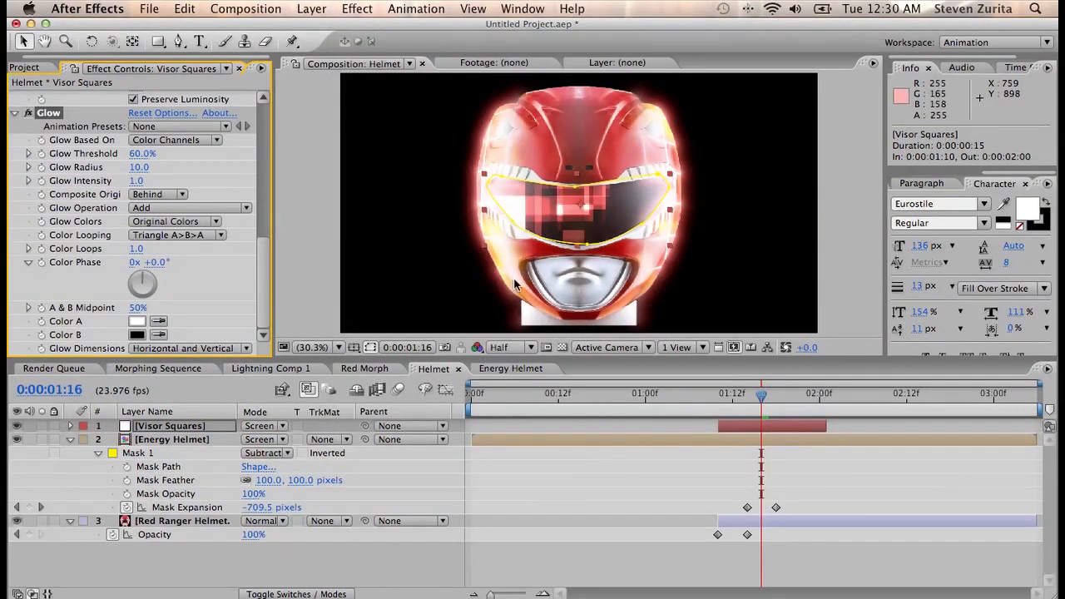
left_click_drag(139, 166, 67, 166)
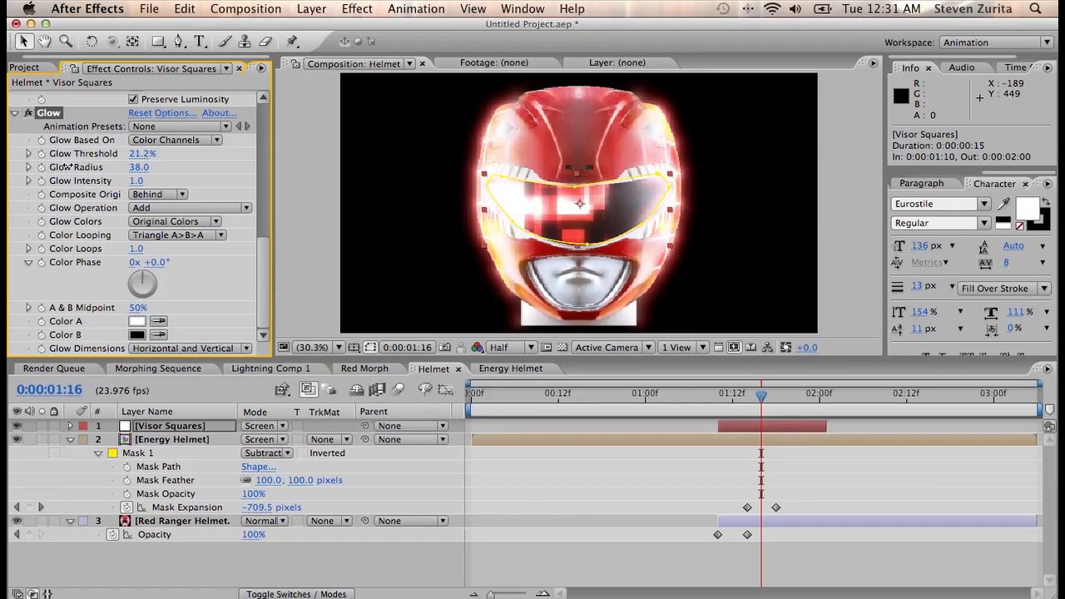
Step: Switch the Visor Squares glow to A & B Colors, make both colors pure red, and set the radius to 45
left_click(155, 223)
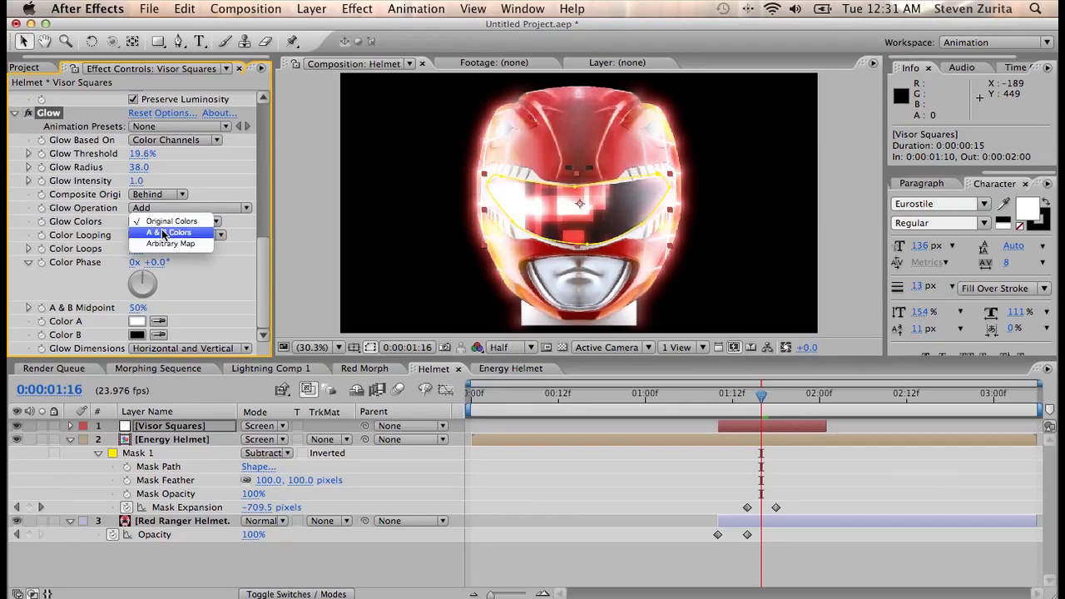
left_click(166, 233)
left_click(136, 322)
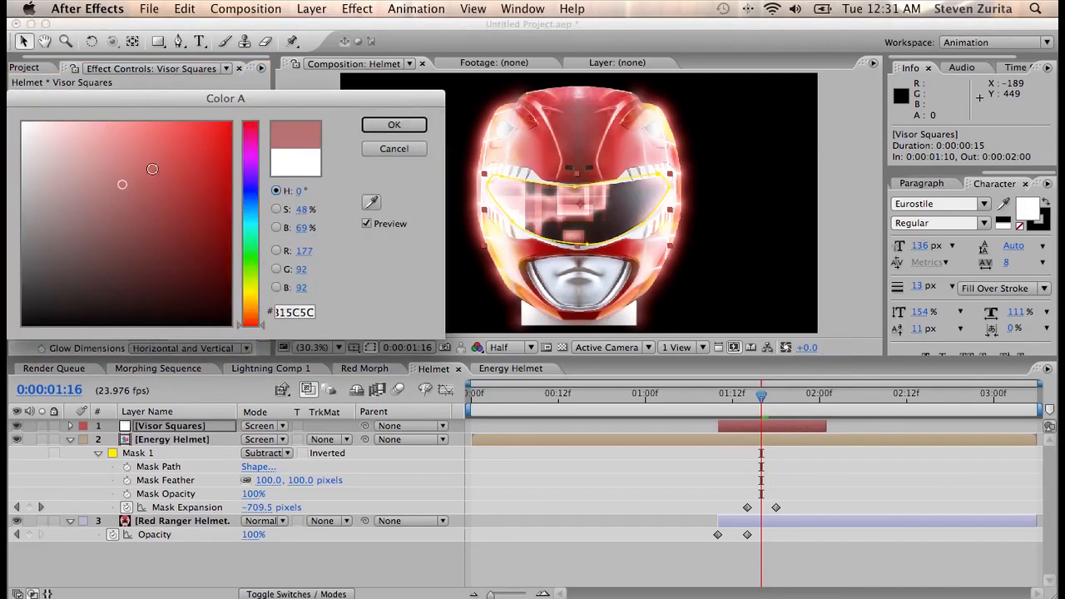
left_click_drag(119, 185, 367, 26)
left_click(369, 127)
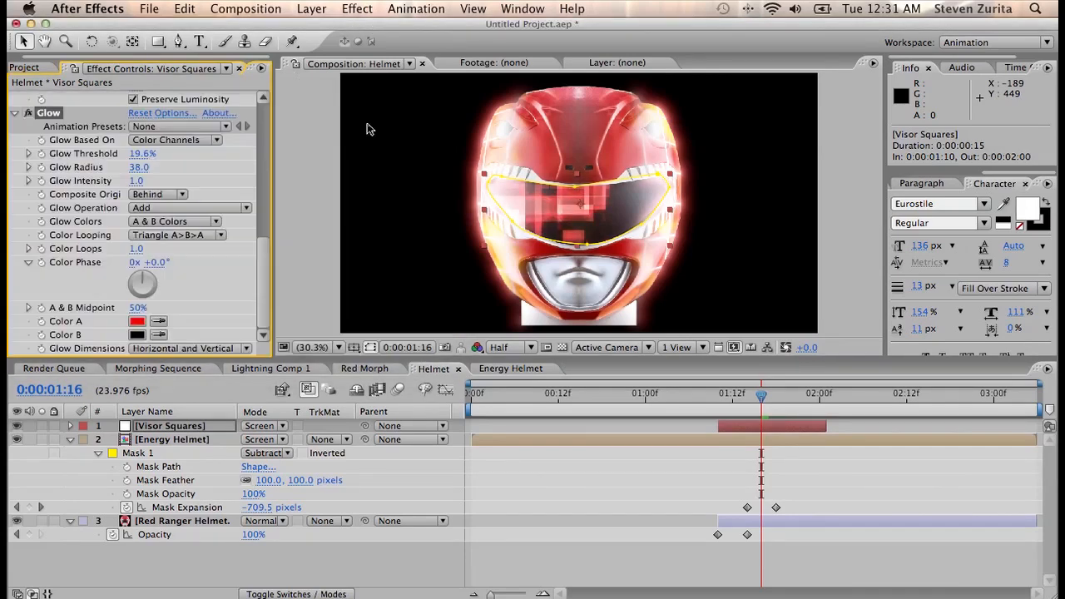
left_click(137, 335)
left_click_drag(109, 278, 481, 41)
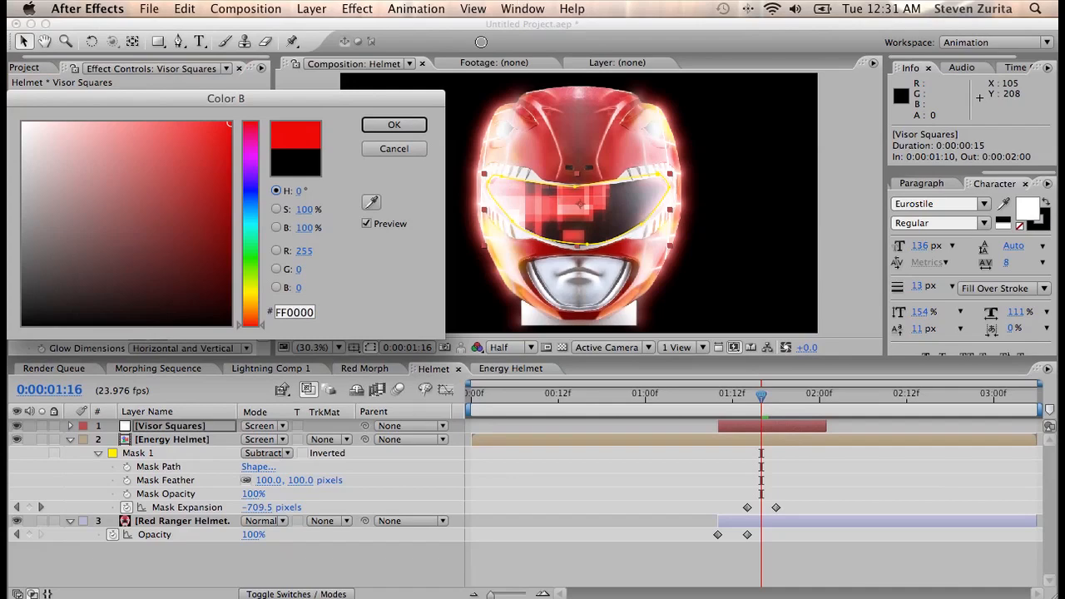
left_click(389, 124)
left_click_drag(143, 172, 149, 171)
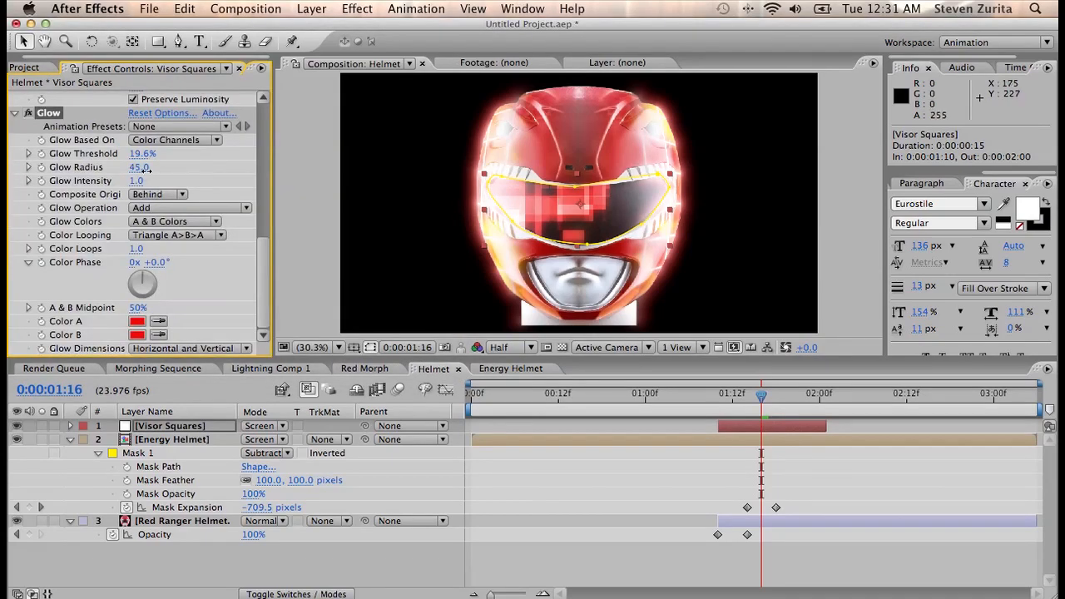
Step: Review the Visor Squares keyframes through 0:00:02:00, then collapse the properties of all three Helmet layers
left_click(749, 400)
key("u")
left_click_drag(750, 407, 820, 414)
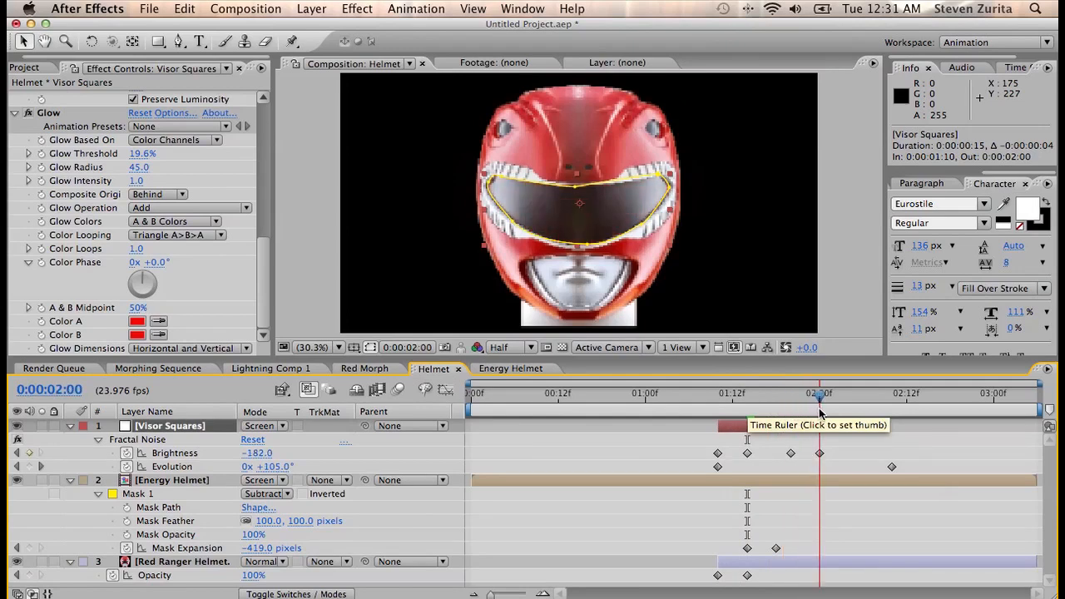
left_click(70, 427)
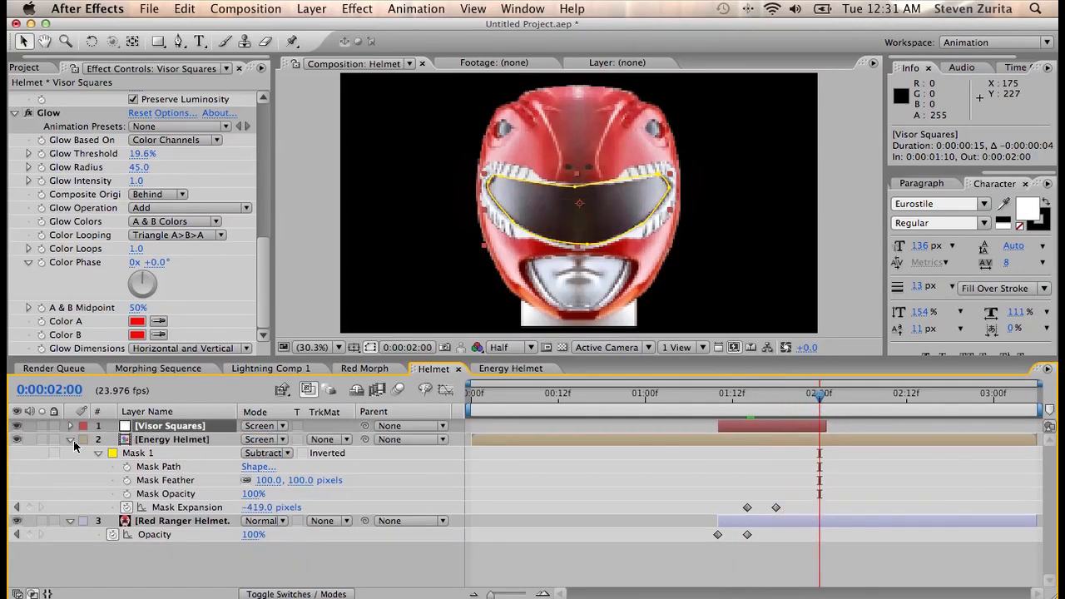
left_click(71, 439)
left_click(71, 452)
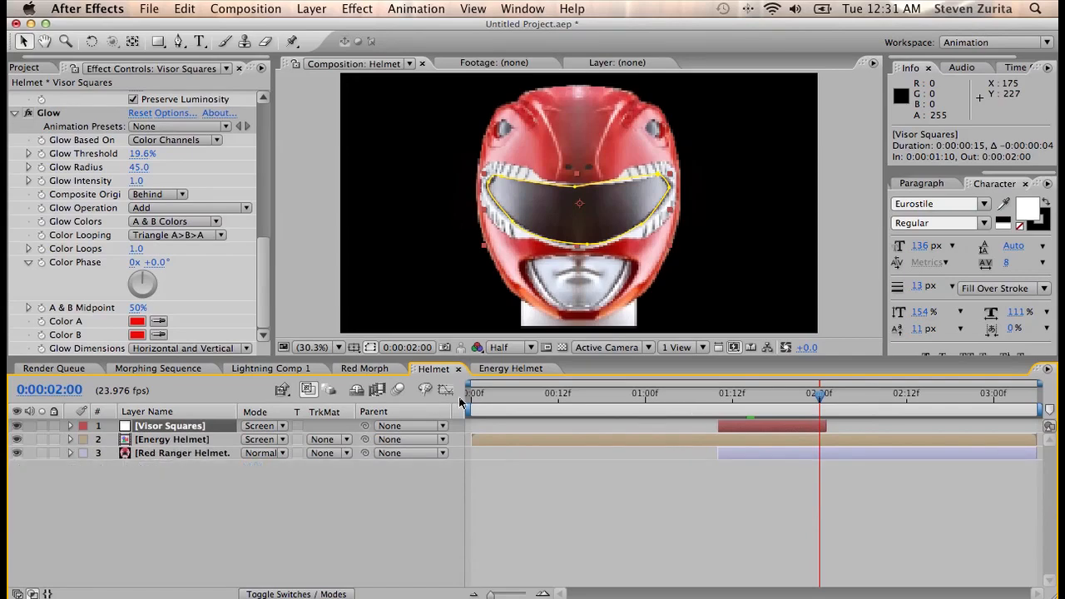
Step: Hide the Helmet layer in the Red Morph composition and go to 0:00:01:01
left_click(364, 368)
left_click(721, 401)
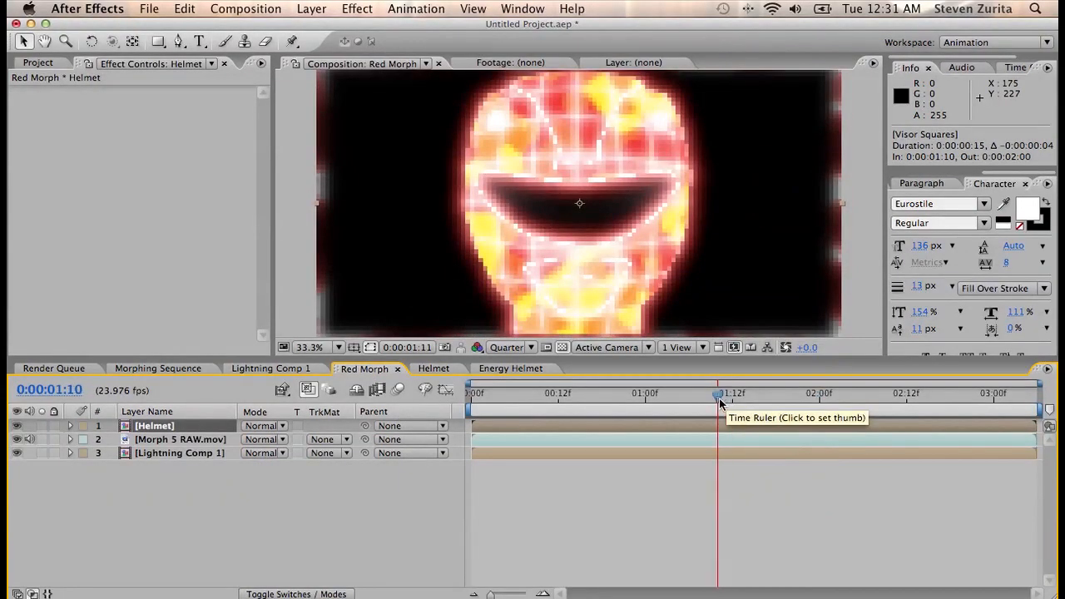
left_click(17, 425)
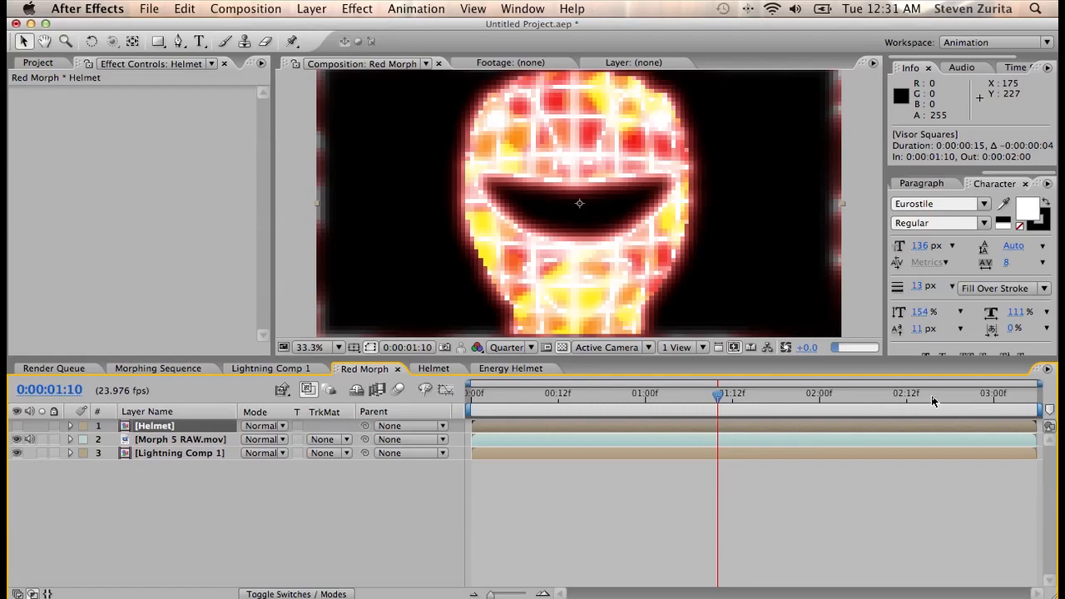
left_click_drag(717, 396, 653, 403)
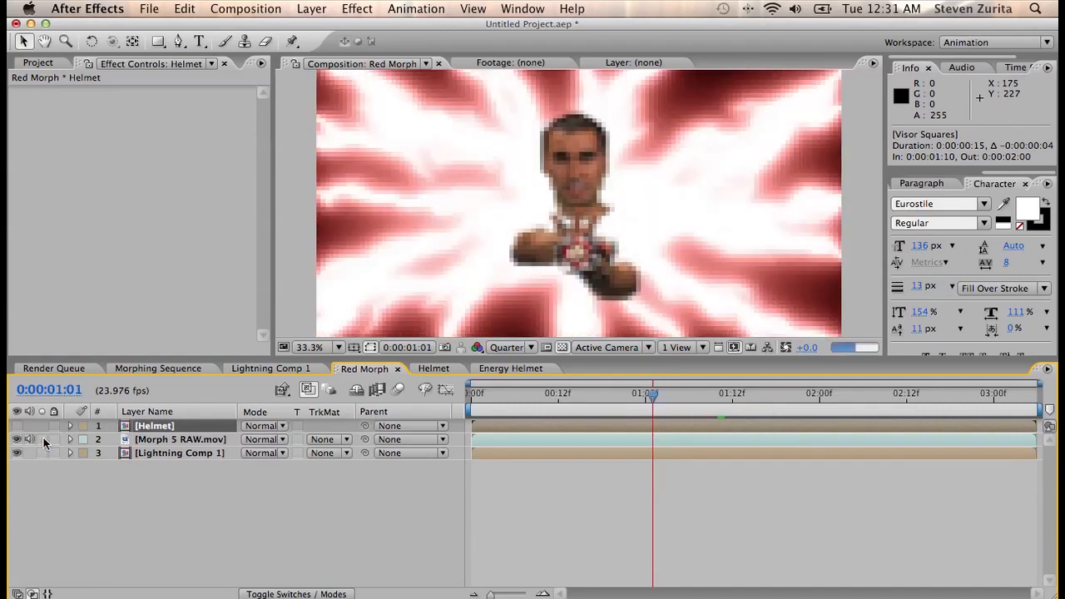
Step: Solo the Morph 5 RAW.mov layer and enable time remapping on it
left_click(43, 440)
left_click(165, 441)
left_click(311, 9)
left_click(312, 9)
left_click(314, 8)
mouse_move(329, 183)
left_click(554, 185)
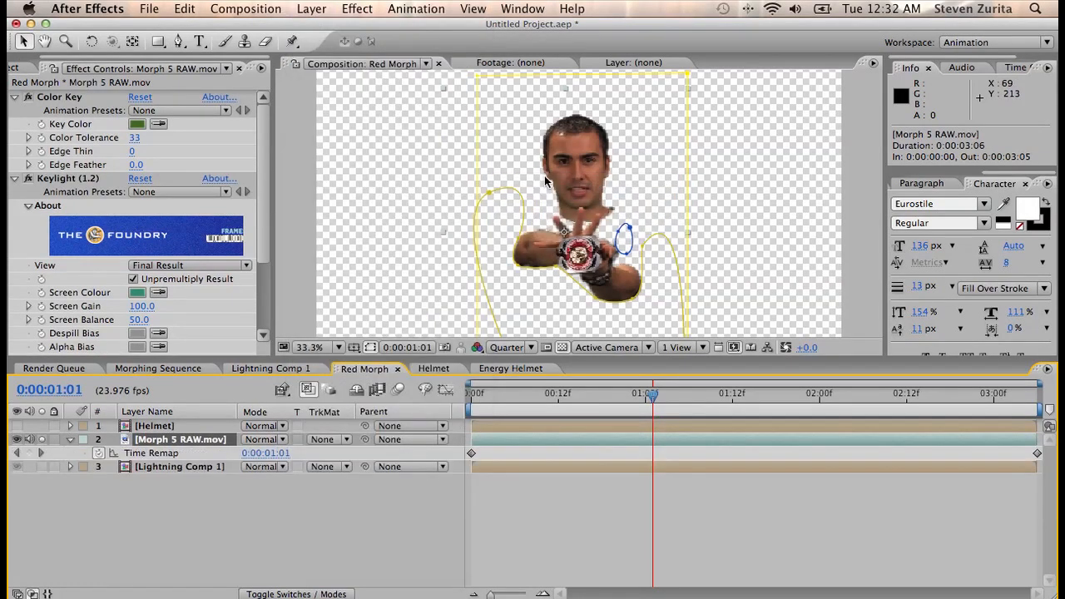
Step: Add Time Remap keyframes to the Morph 5 RAW.mov layer at 0:00:01:01 and 0:00:01:05
left_click(29, 452)
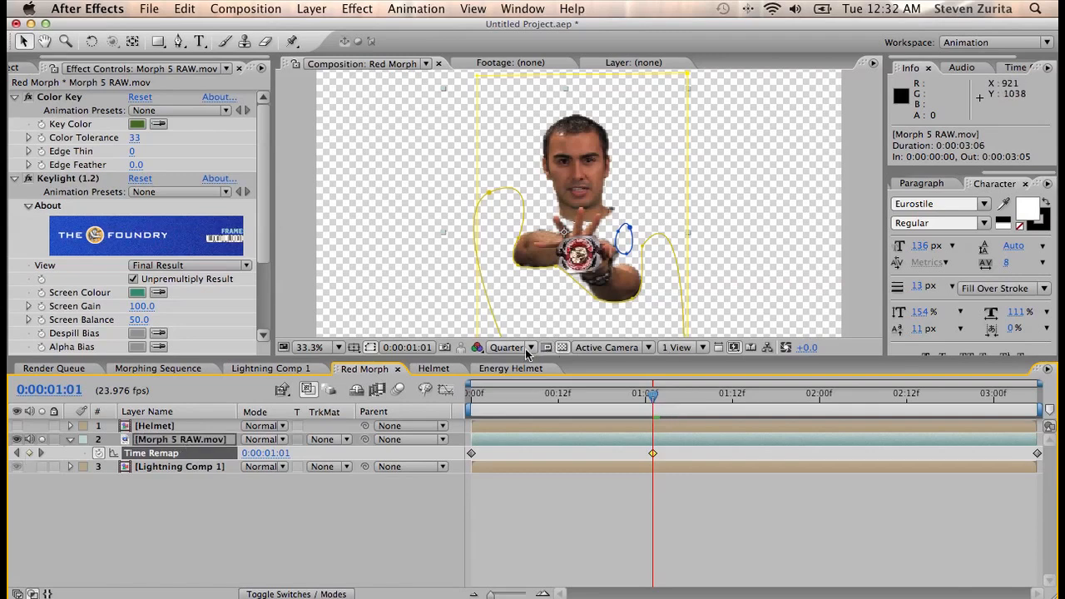
key("Page_Down")
key("Page_Down")
key("Page_Down")
key("Page_Down")
key("Page_Down")
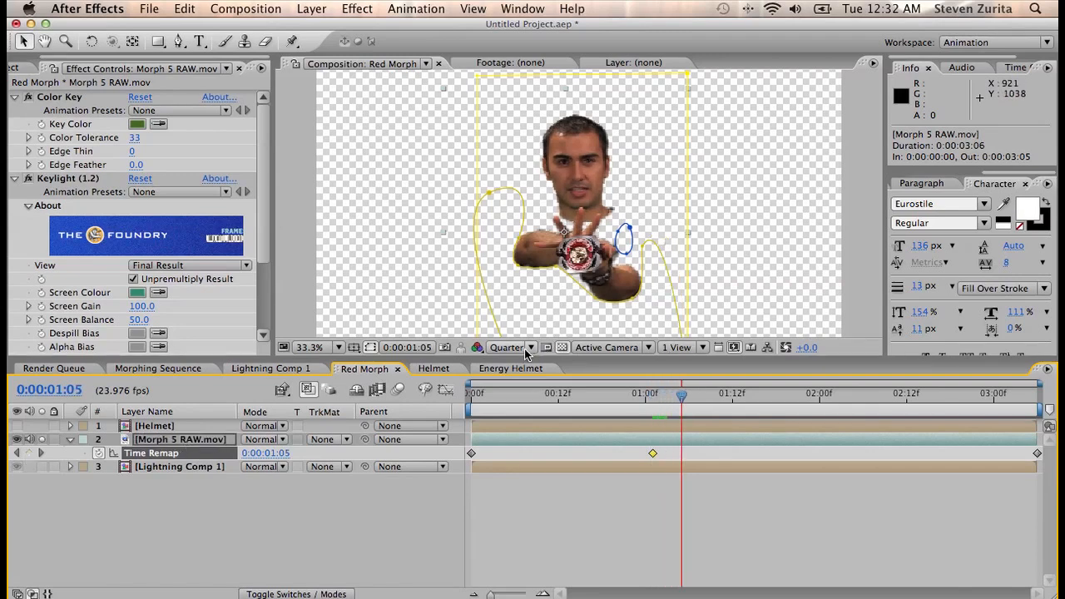
key("Page_Up")
key("Page_Up")
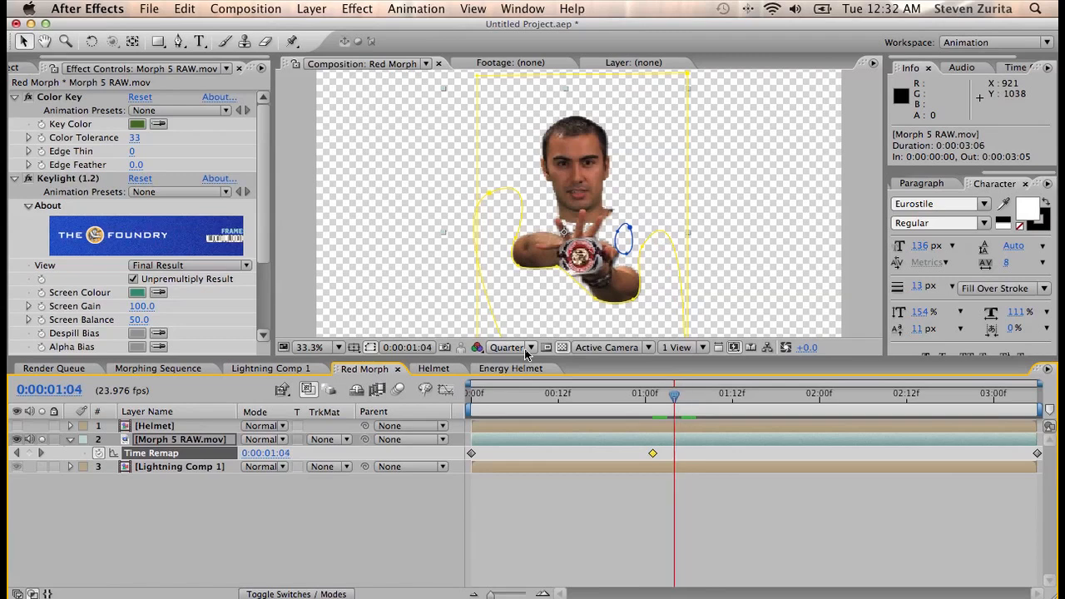
key("Page_Down")
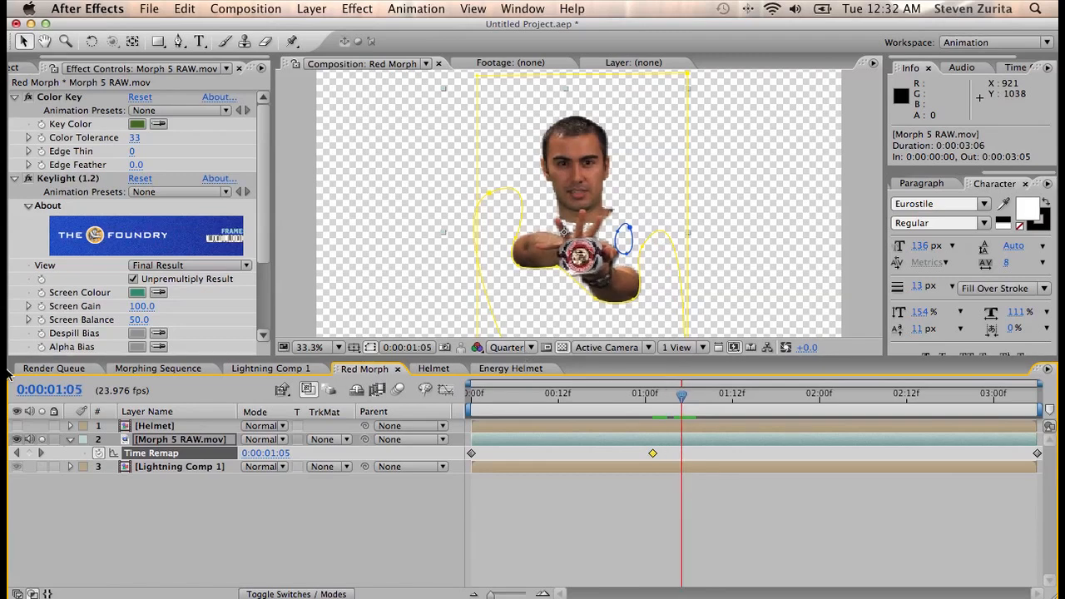
left_click(28, 453)
Step: Delete the Time Remap keyframe at the end of the Morph 5 RAW.mov layer
left_click(1038, 453)
key("equal")
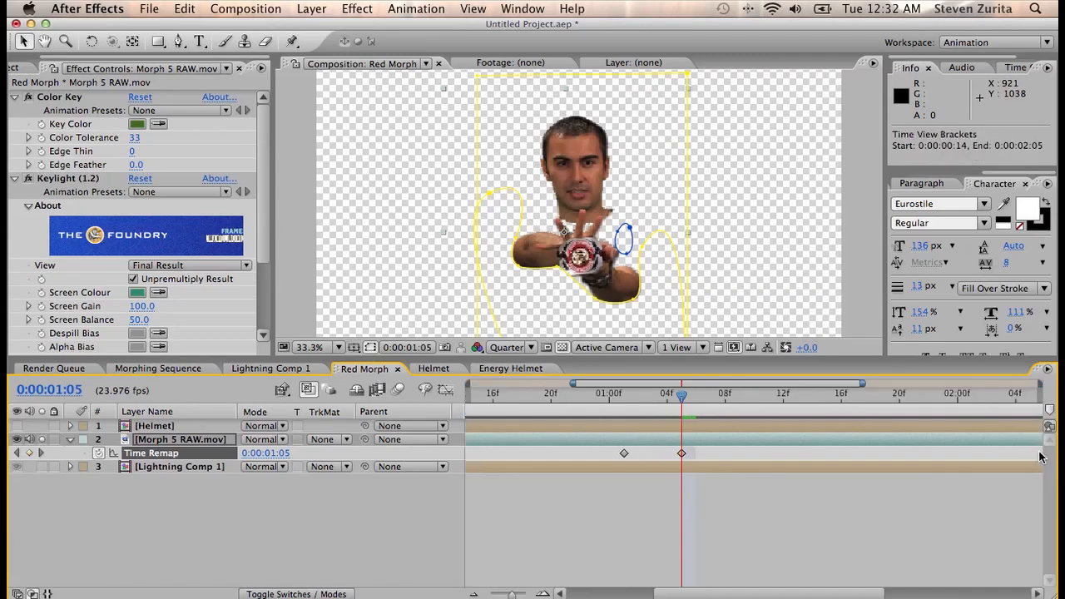
left_click(1039, 455)
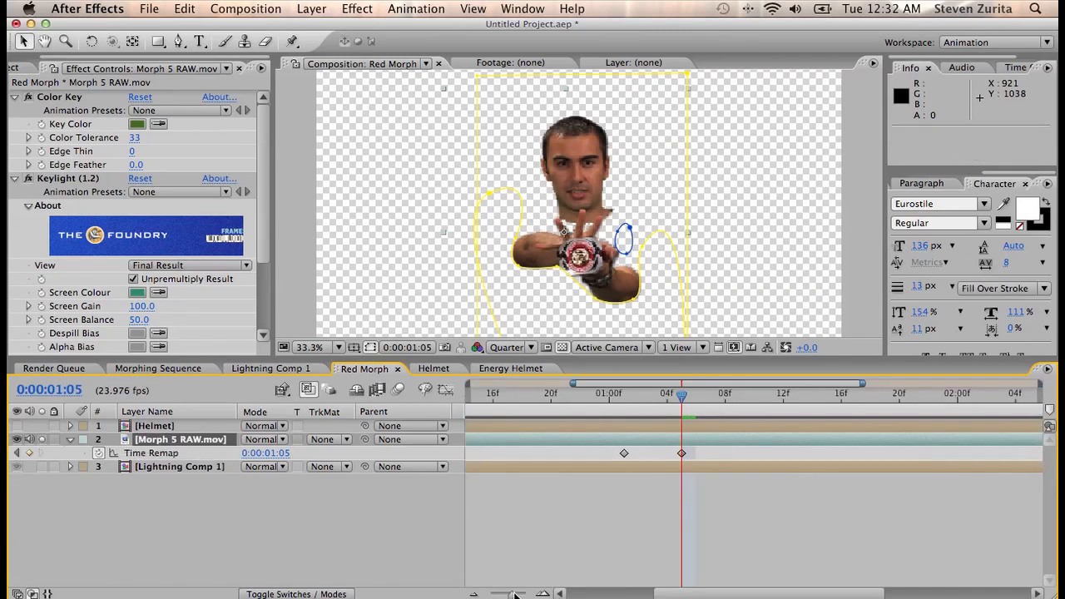
left_click_drag(515, 594, 461, 593)
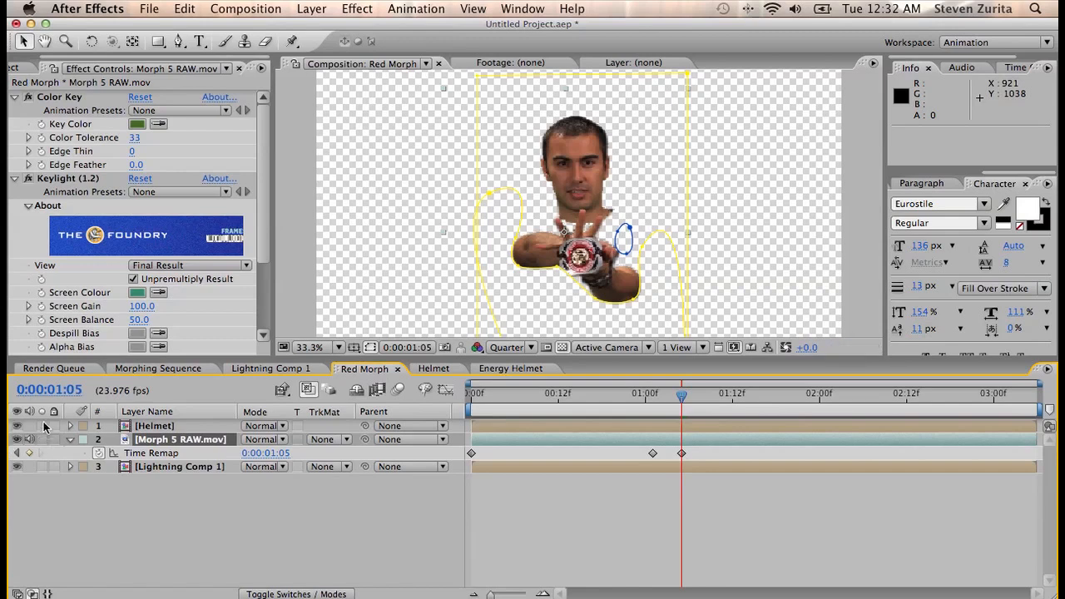
Step: Show and solo the Helmet layer alongside the actor footage, and move the 0:00:01:05 Time Remap keyframe to 0:00:01:20
left_click(43, 441)
left_click_drag(684, 403, 801, 403)
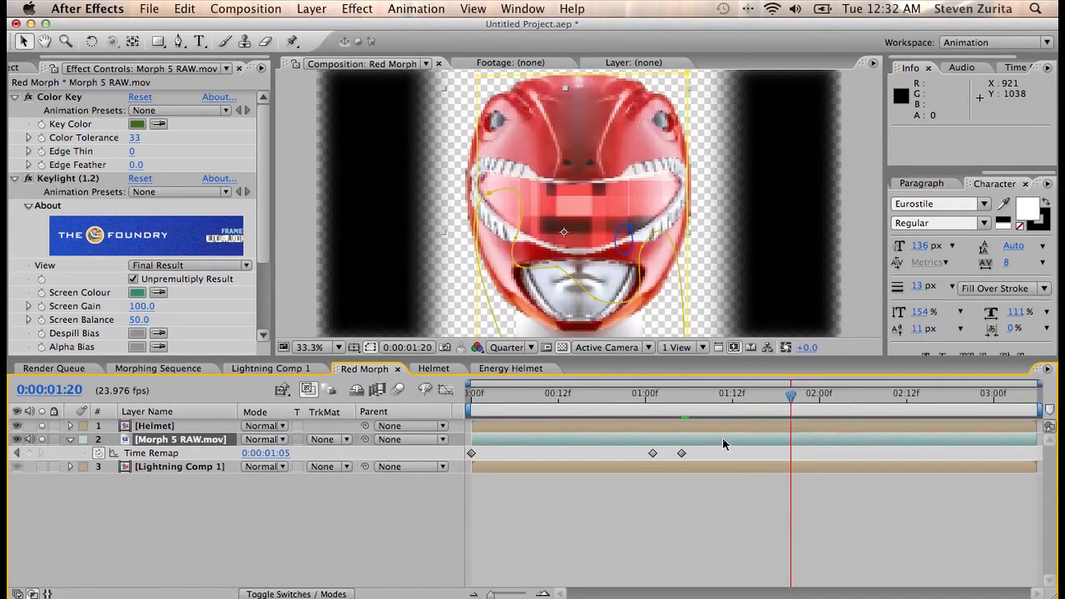
left_click_drag(684, 454, 695, 455)
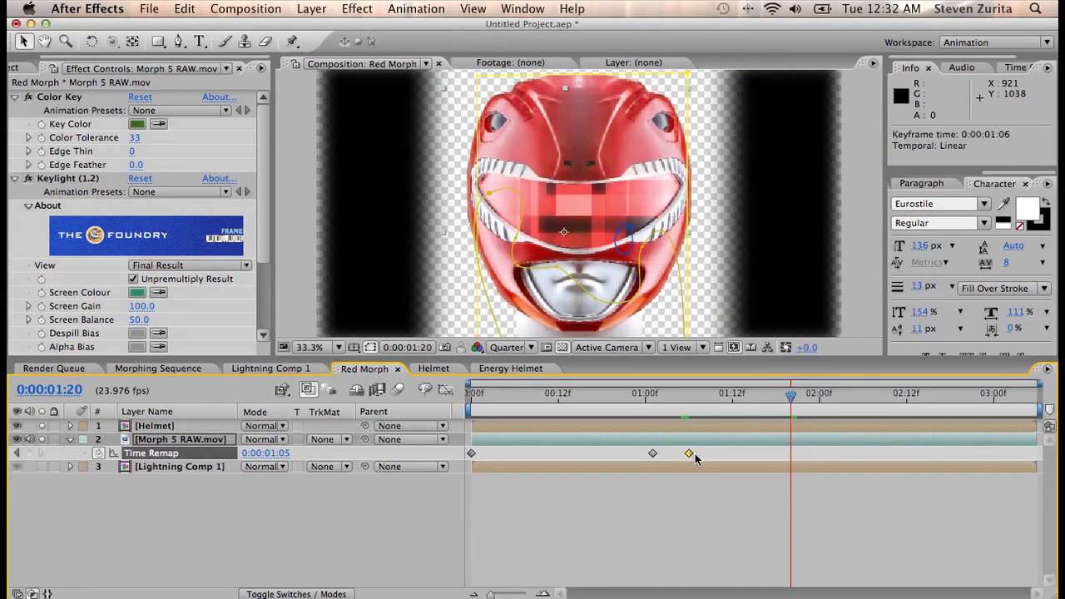
Step: Enable frame blending for the Morph 5 RAW.mov layer and the composition, check the slowed section, and return to 0:00:01:01
left_click(293, 594)
left_click(296, 440)
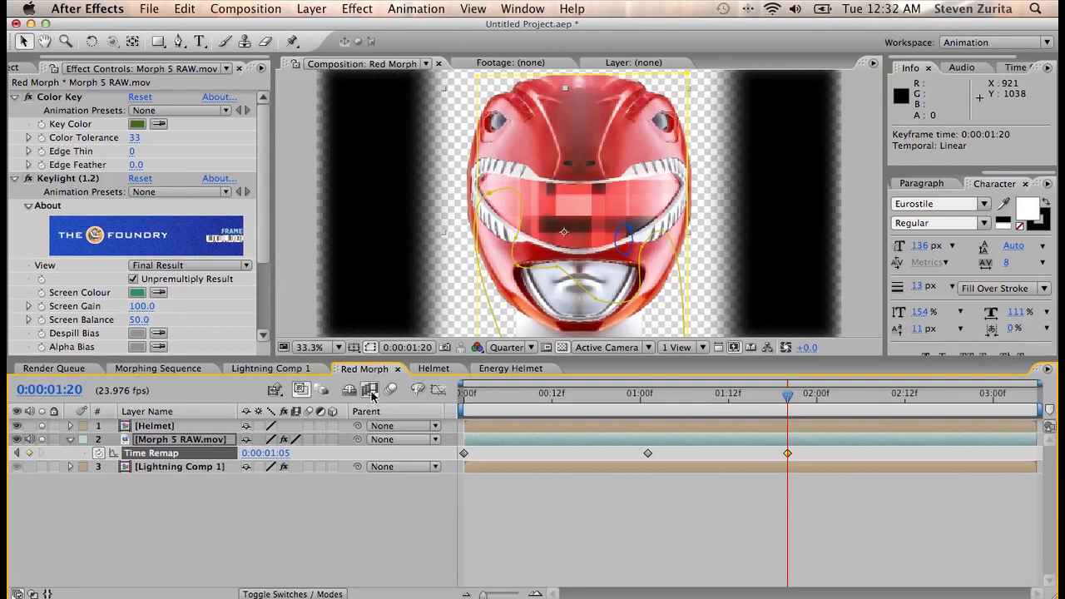
left_click_drag(655, 403, 727, 407)
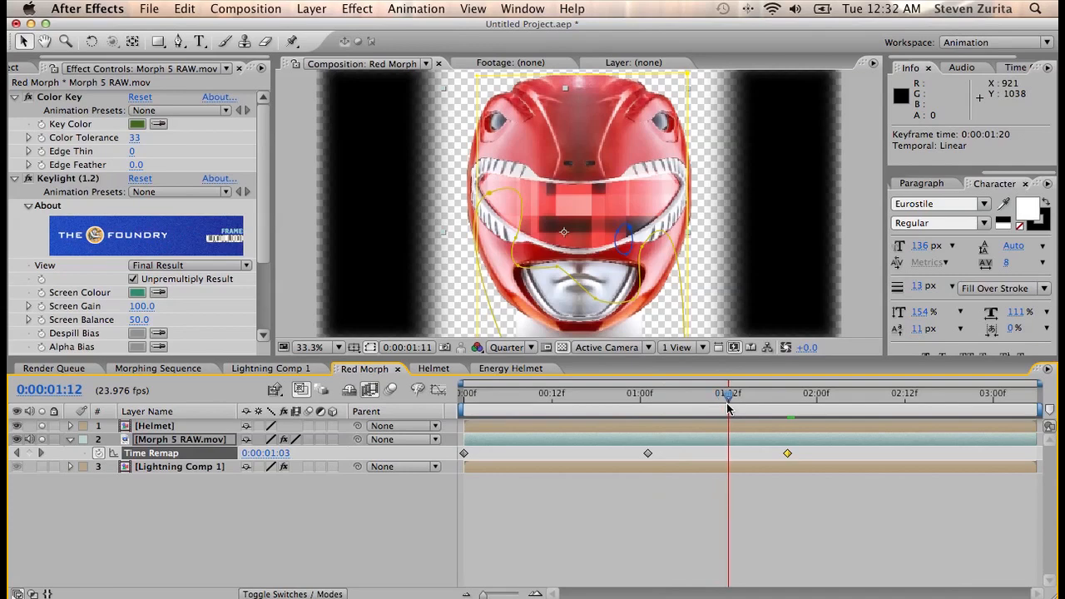
left_click(648, 400)
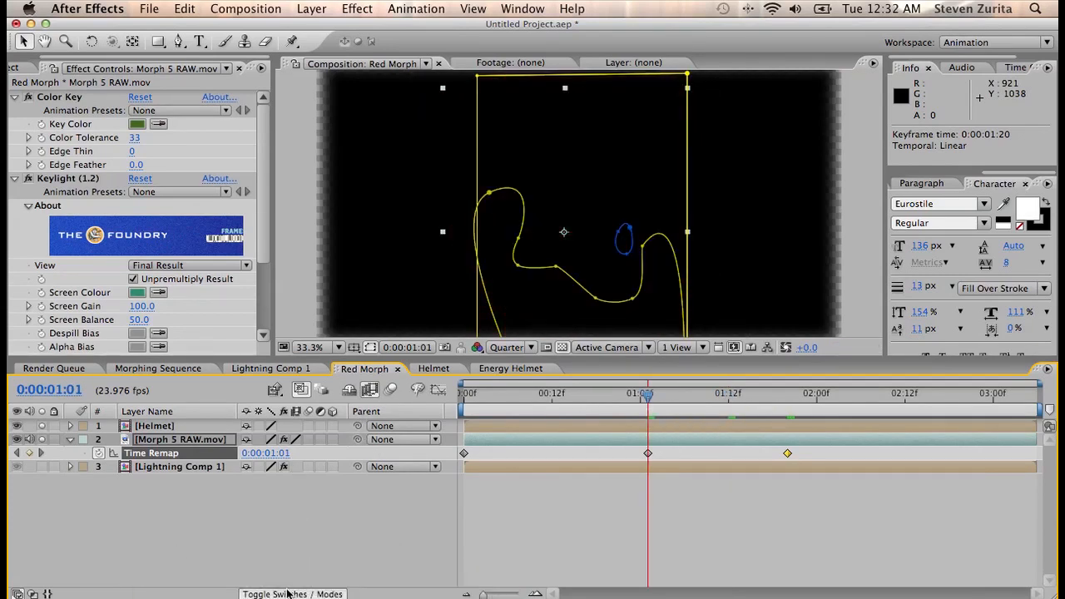
Step: Set the Helmet layer's blending mode to Screen in the Red Morph composition
left_click(287, 594)
left_click(258, 425)
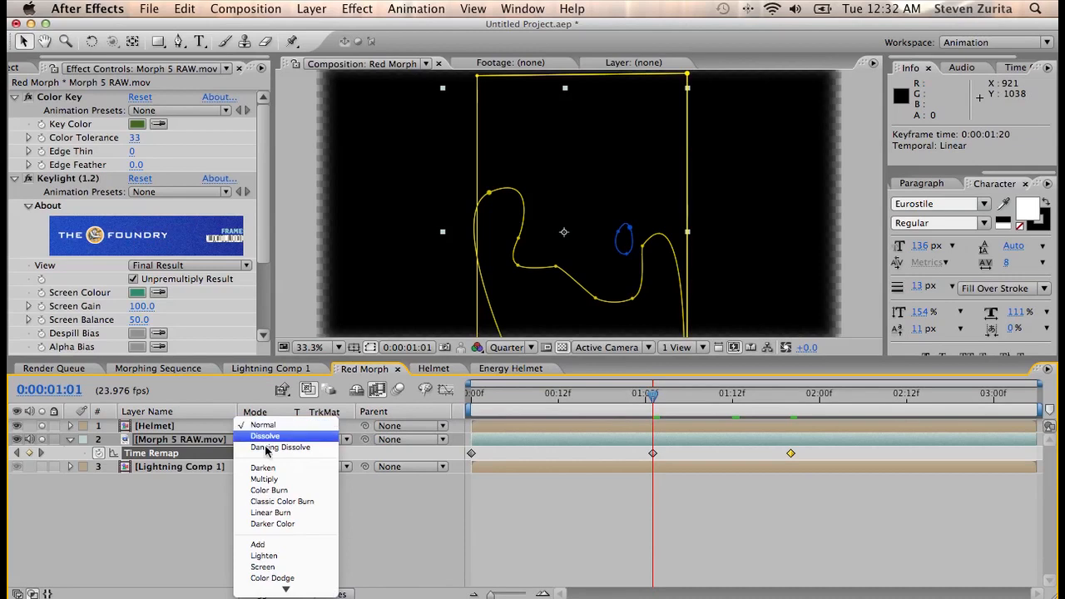
left_click(269, 568)
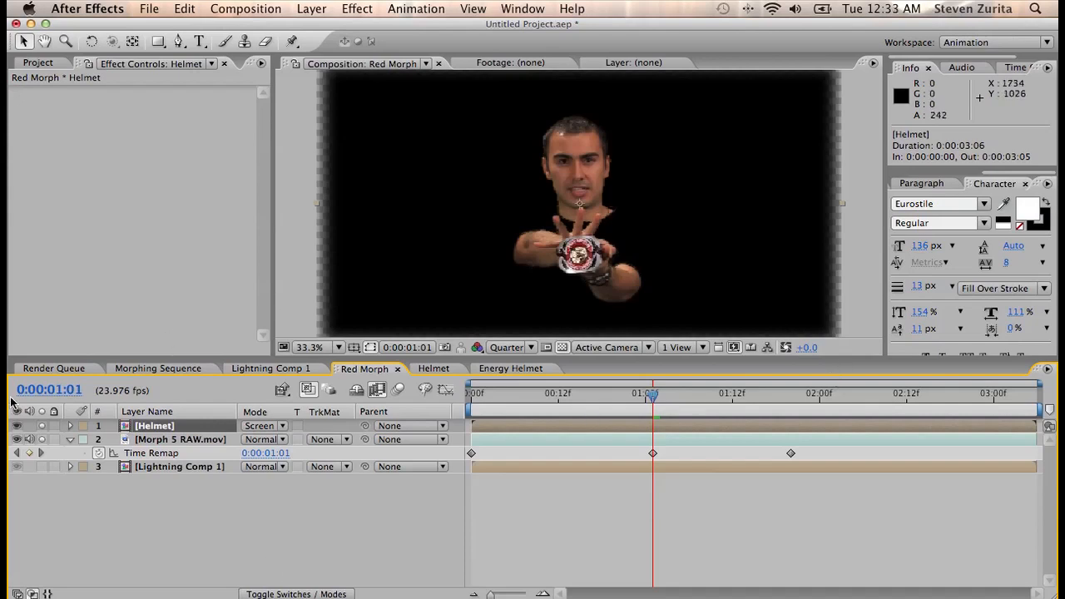
Step: At 0:00:01:12, scale the Helmet layer to 31% and position it over the actor's face at about 951, 399
left_click_drag(656, 398, 724, 401)
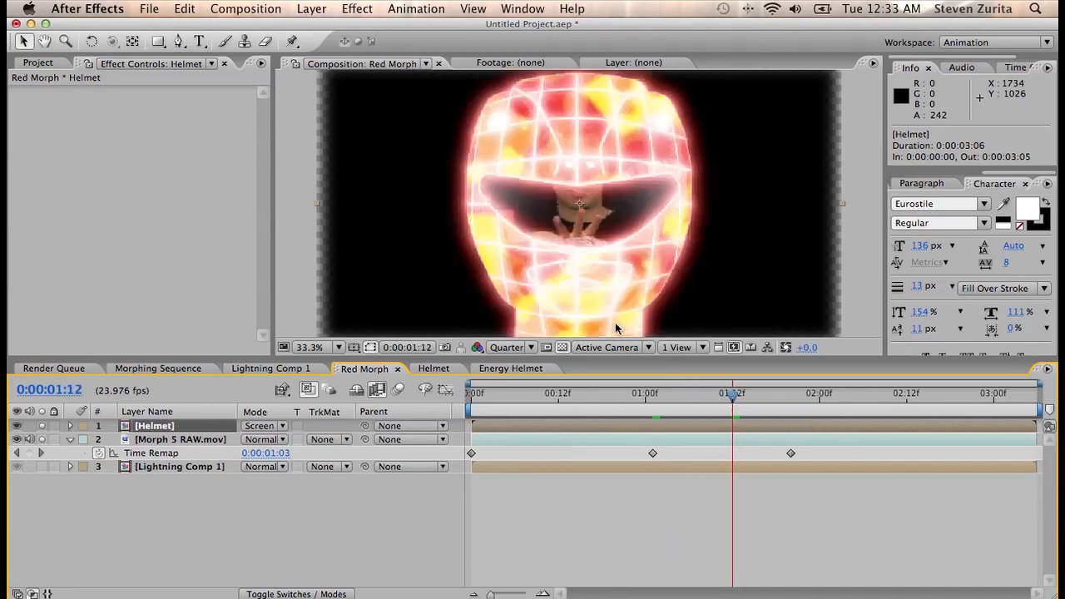
key("s")
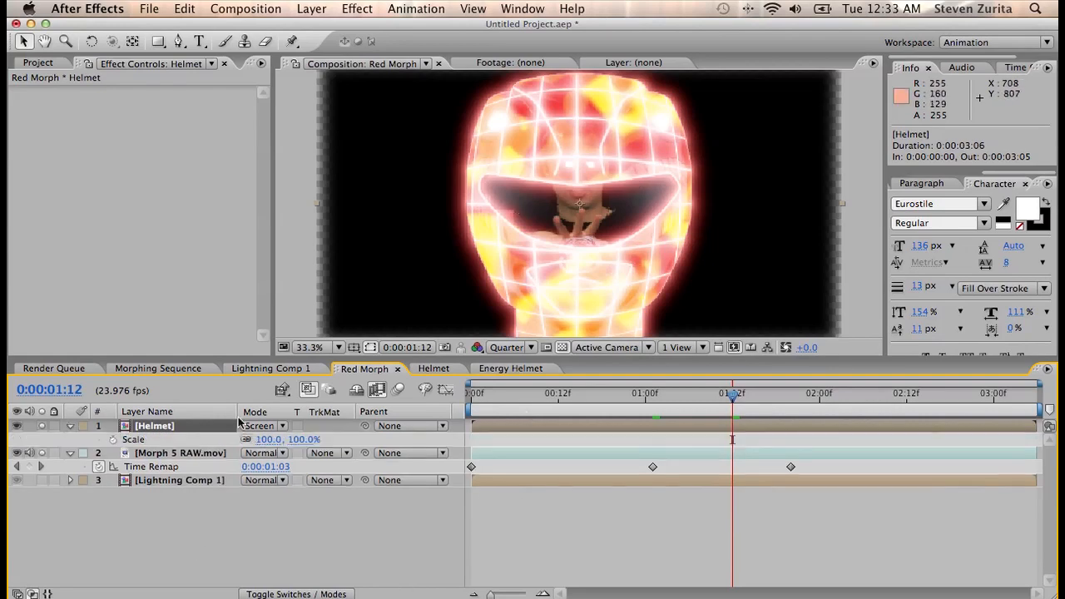
left_click_drag(302, 440, 256, 442)
left_click_drag(620, 214, 622, 179)
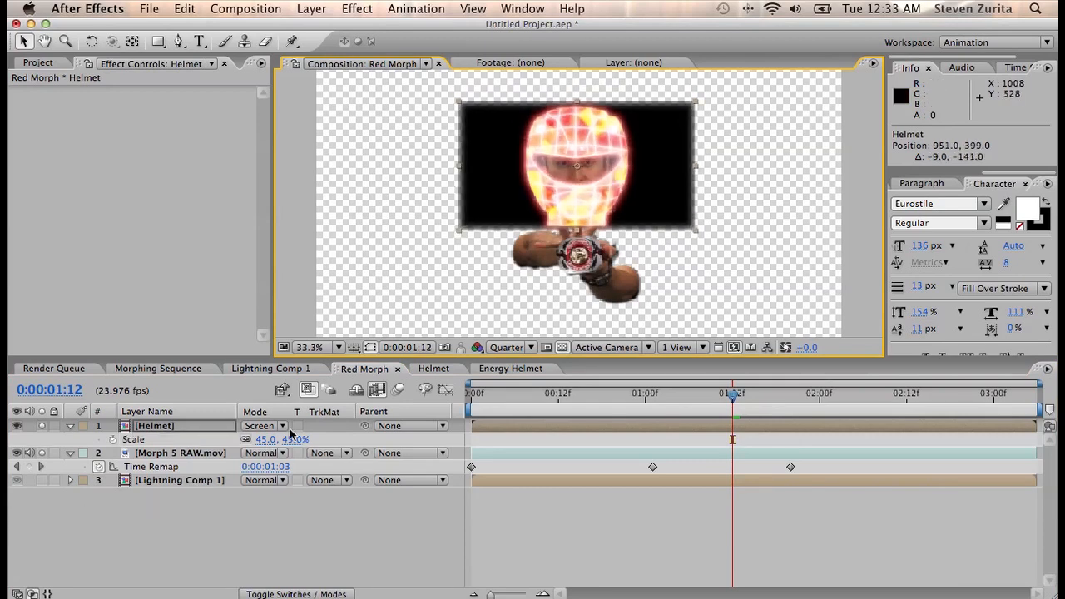
left_click_drag(297, 441, 287, 441)
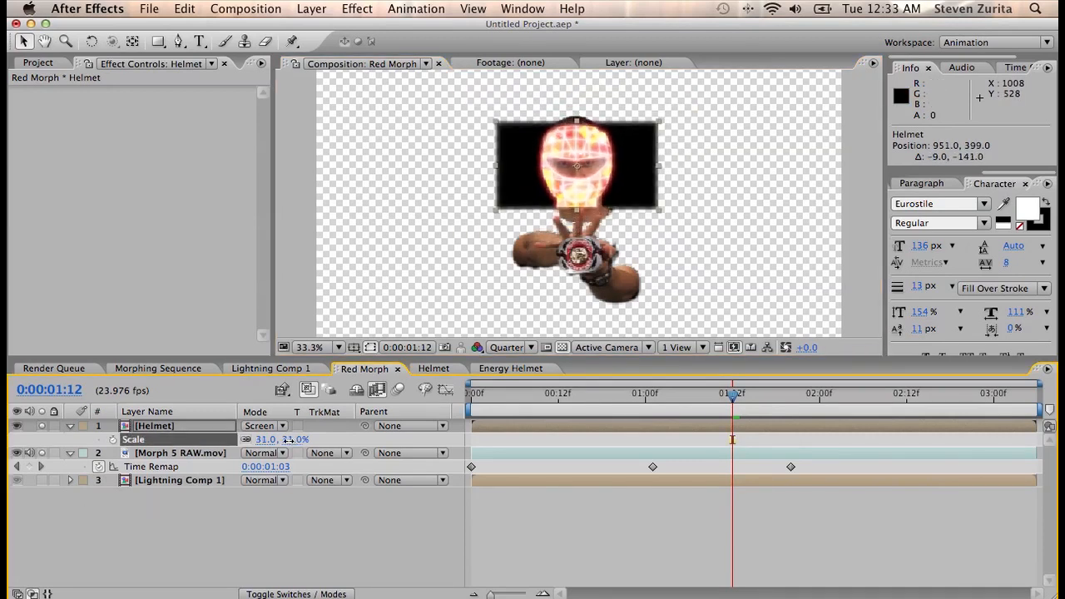
Step: Turn off the transparency grid and, at 0:00:01:06, nudge the Helmet layer up to 951, 396
left_click(563, 348)
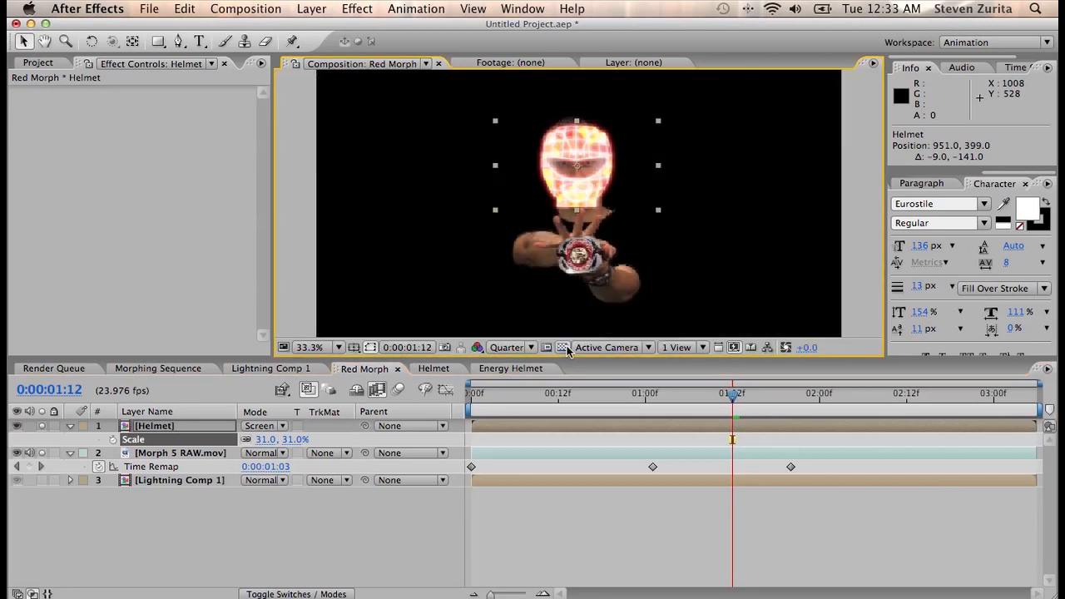
left_click_drag(733, 395, 690, 404)
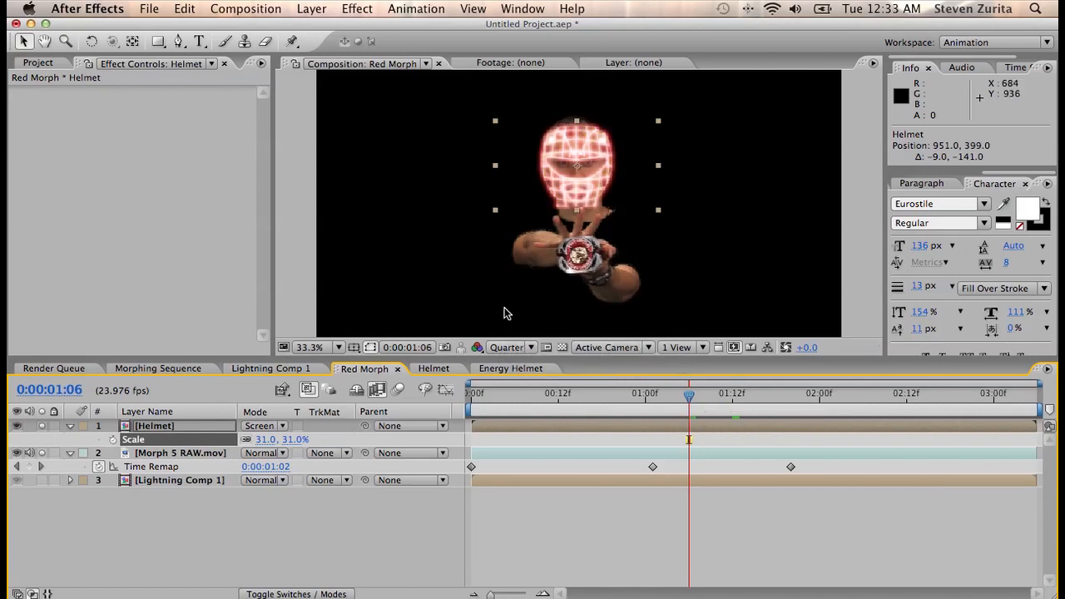
left_click_drag(588, 182, 588, 181)
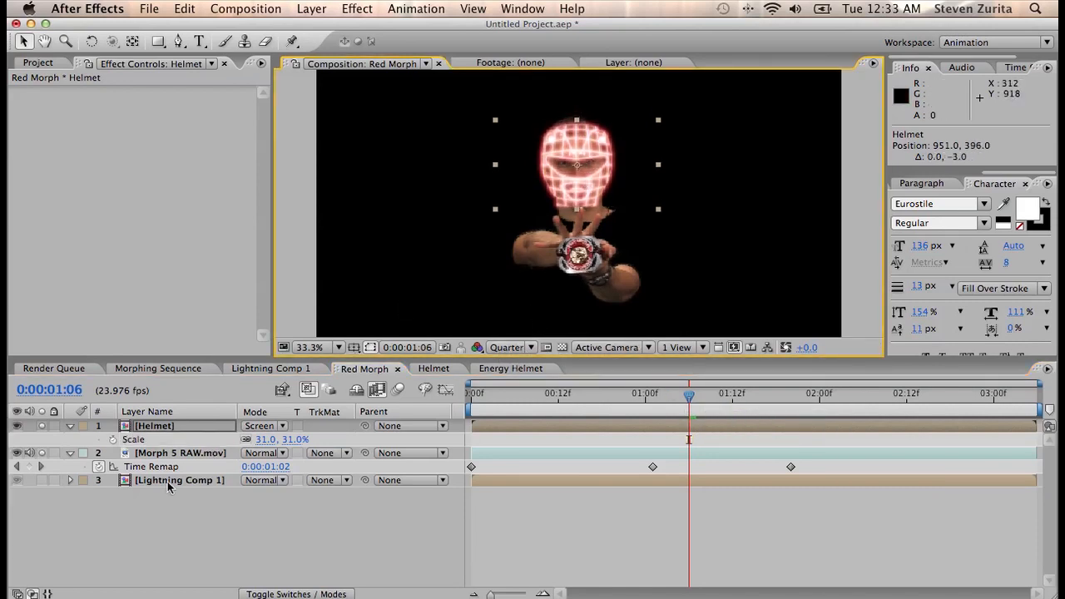
Step: Unlink the Helmet's scale, set its height to 37%, nudge it up to 951, 393, and relink the scale
left_click(247, 440)
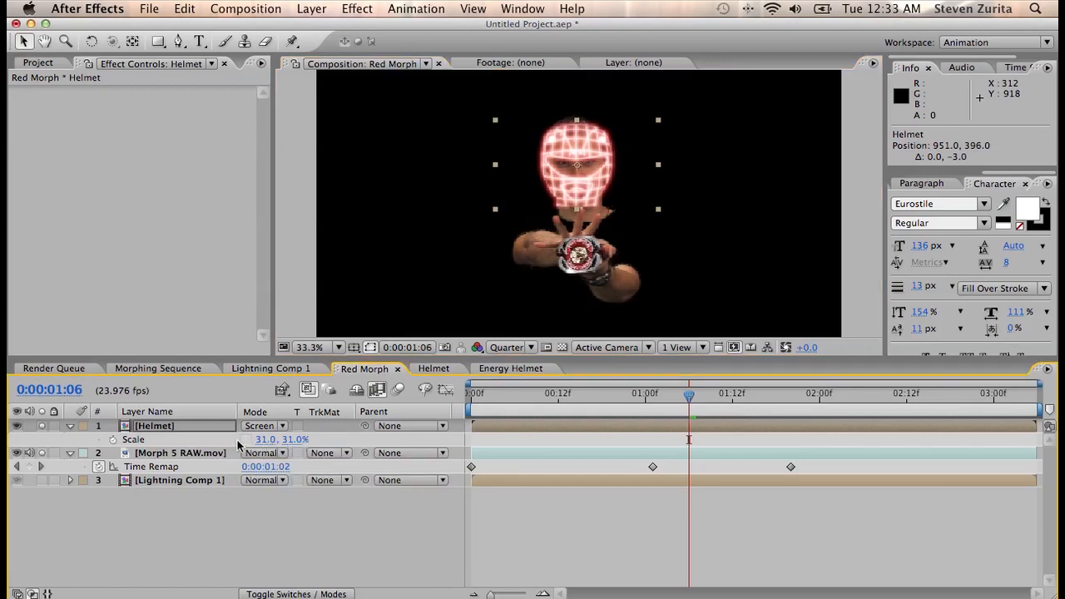
left_click_drag(290, 445, 296, 441)
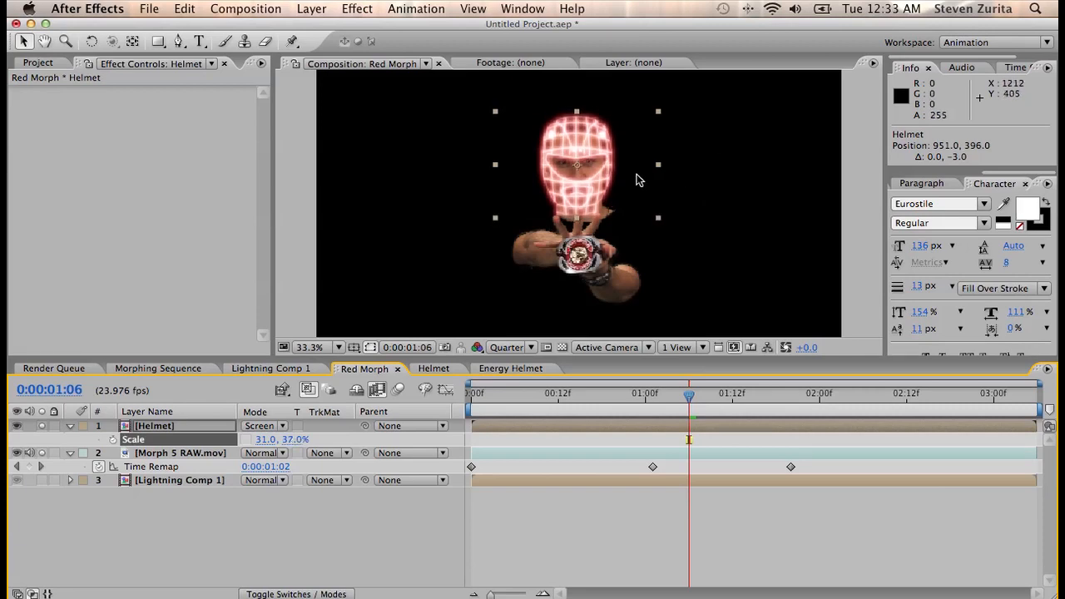
left_click(592, 195)
left_click_drag(593, 195, 593, 194)
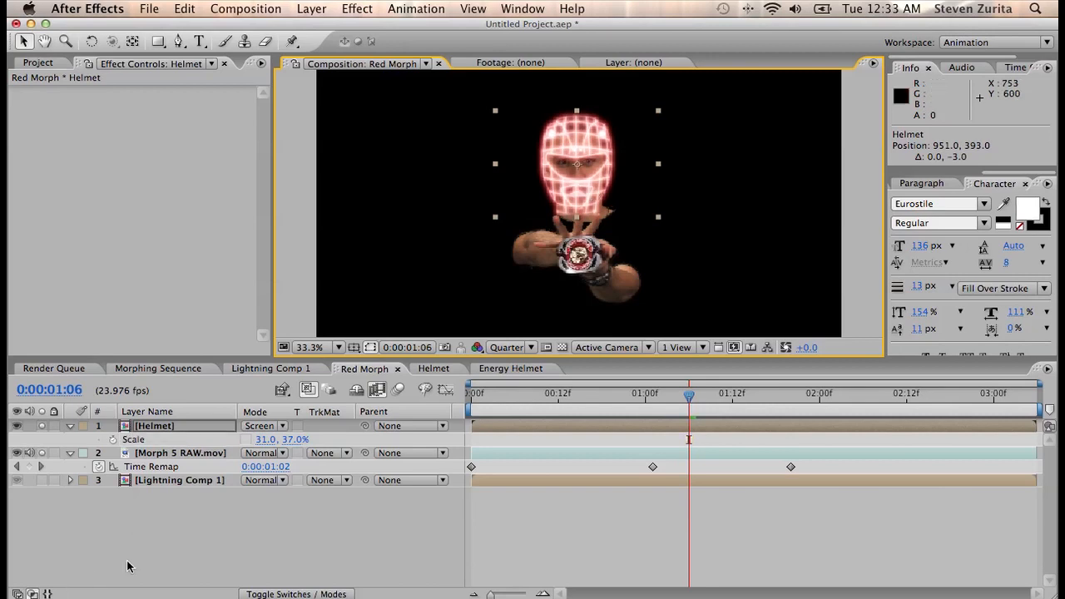
left_click(244, 440)
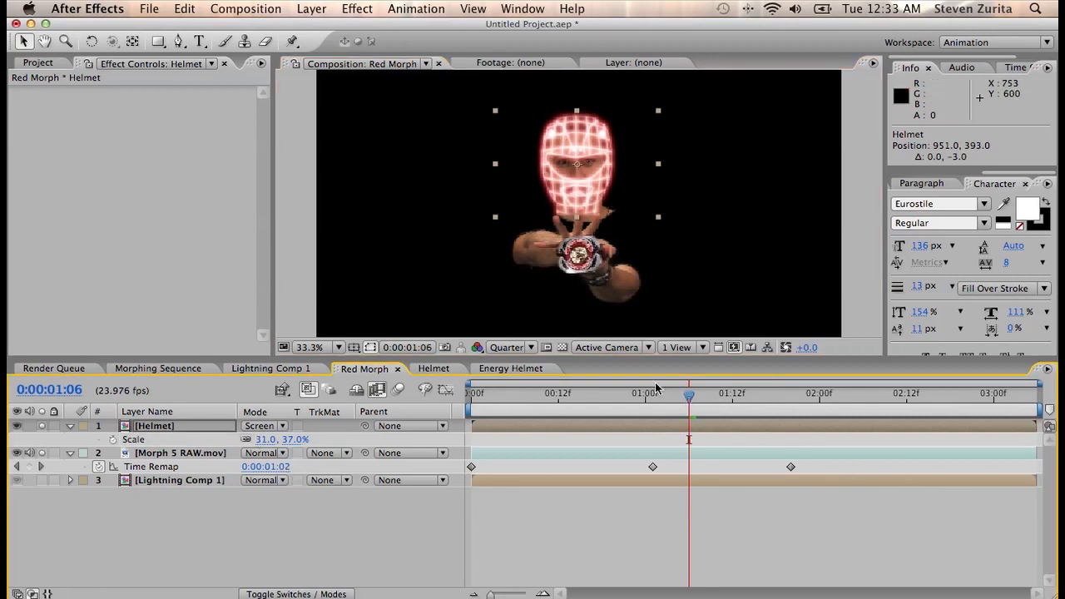
Step: Trim the start of the Helmet layer to 0:00:01:01
key("Page_Up")
key("Page_Up")
key("Page_Up")
key("Page_Up")
key("Page_Up")
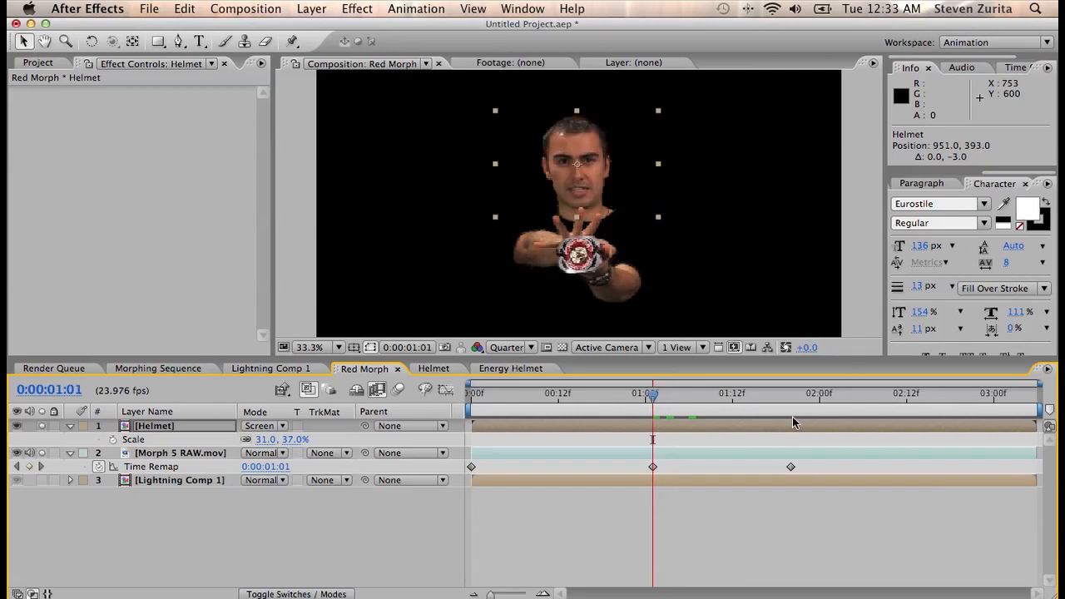
key("alt+bracketleft")
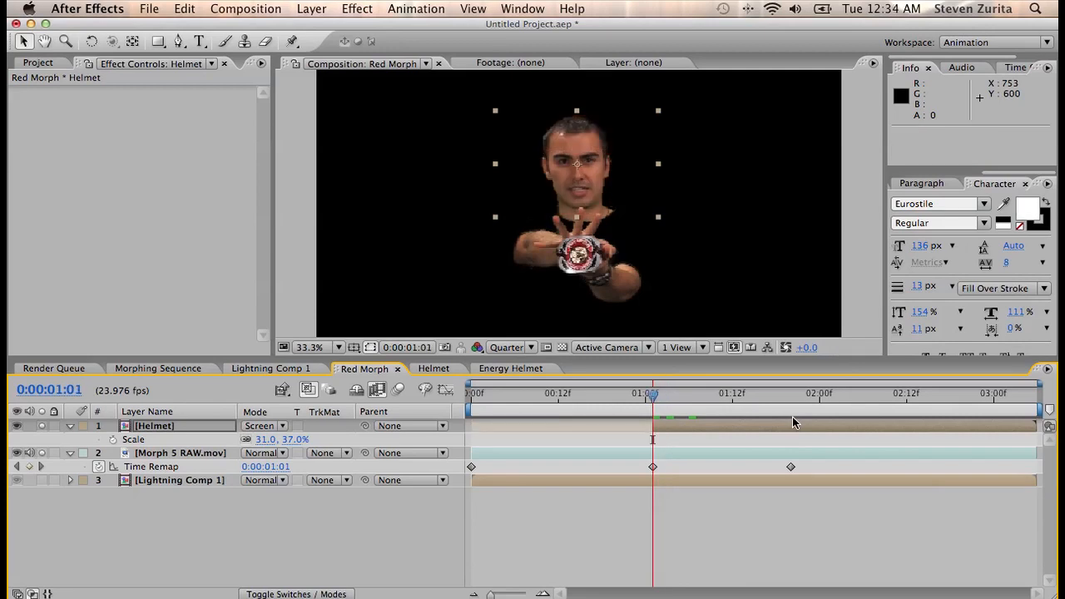
Step: Unsolo the Helmet and actor layers to bring back the lightning background, and preview the morph up to 0:00:01:11
left_click(43, 455)
left_click(43, 454)
left_click(669, 397)
left_click_drag(669, 397, 706, 397)
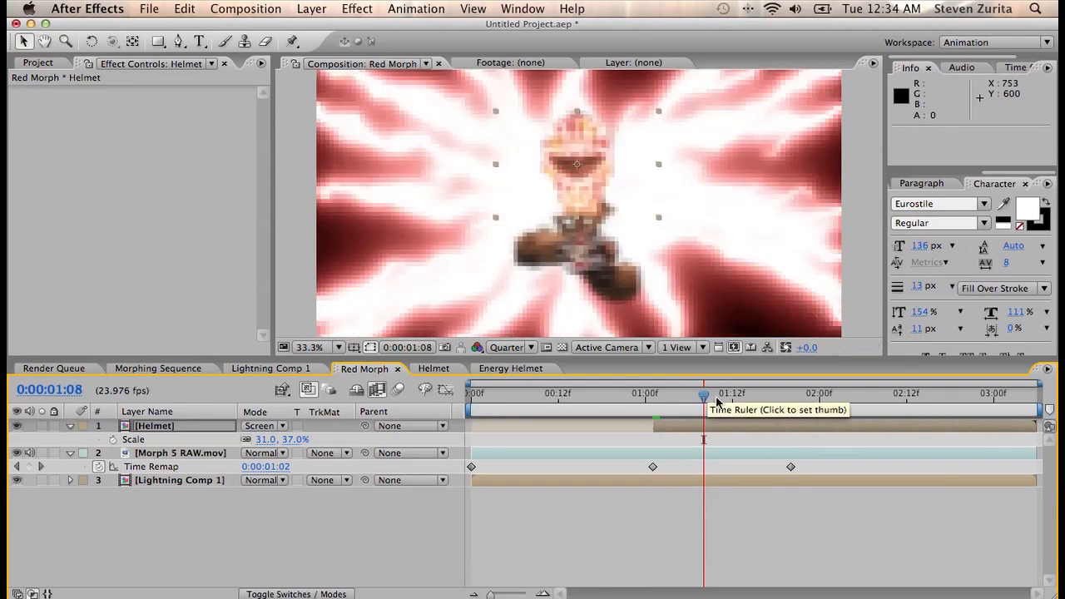
left_click(718, 403)
left_click(739, 403)
mouse_move(739, 402)
left_mouse_down()
mouse_move(752, 403)
mouse_move(721, 407)
left_mouse_up()
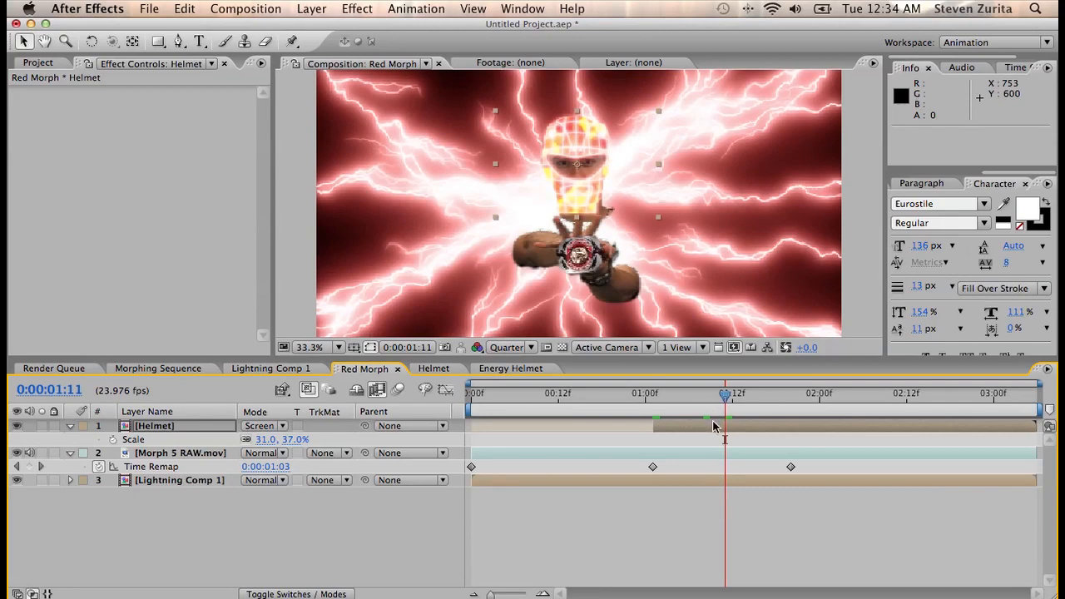
Step: Open the Helmet composition and, at 0:00:01:10, add a new adjustment layer above Visor Squares
double_click(714, 426)
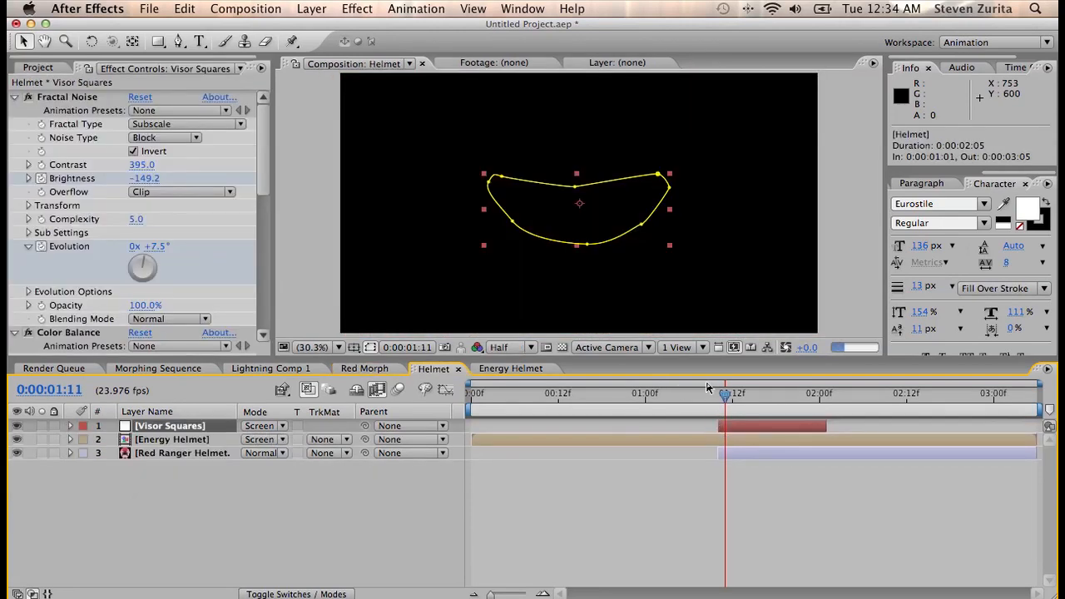
left_click_drag(727, 399, 718, 398)
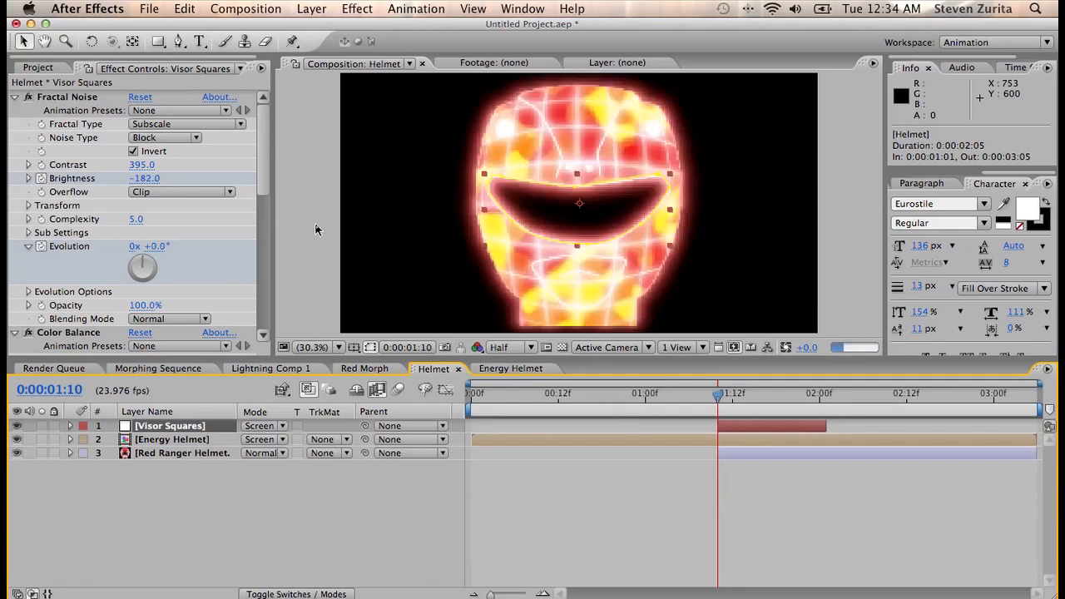
left_click(311, 8)
mouse_move(315, 32)
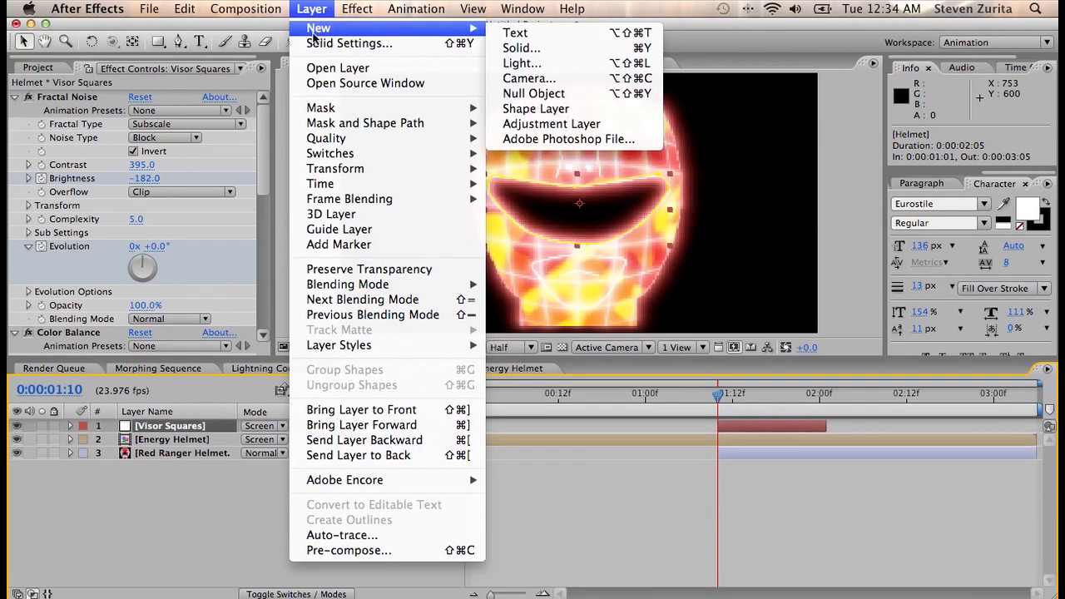
left_click(542, 125)
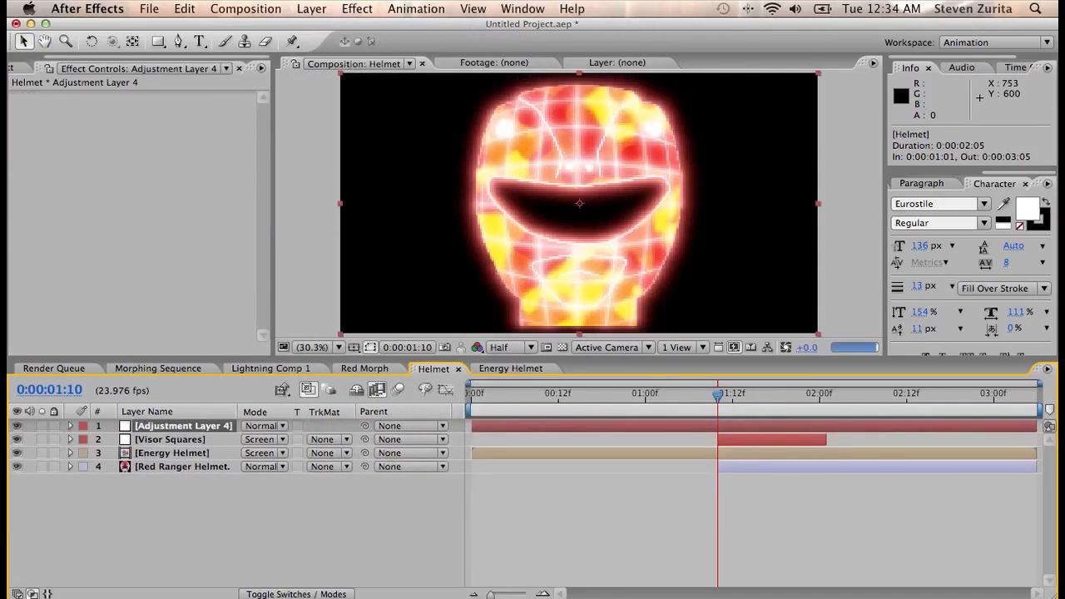
Step: Apply a Glow effect to Adjustment Layer 4 and set its Glow Radius to 116
left_click(357, 9)
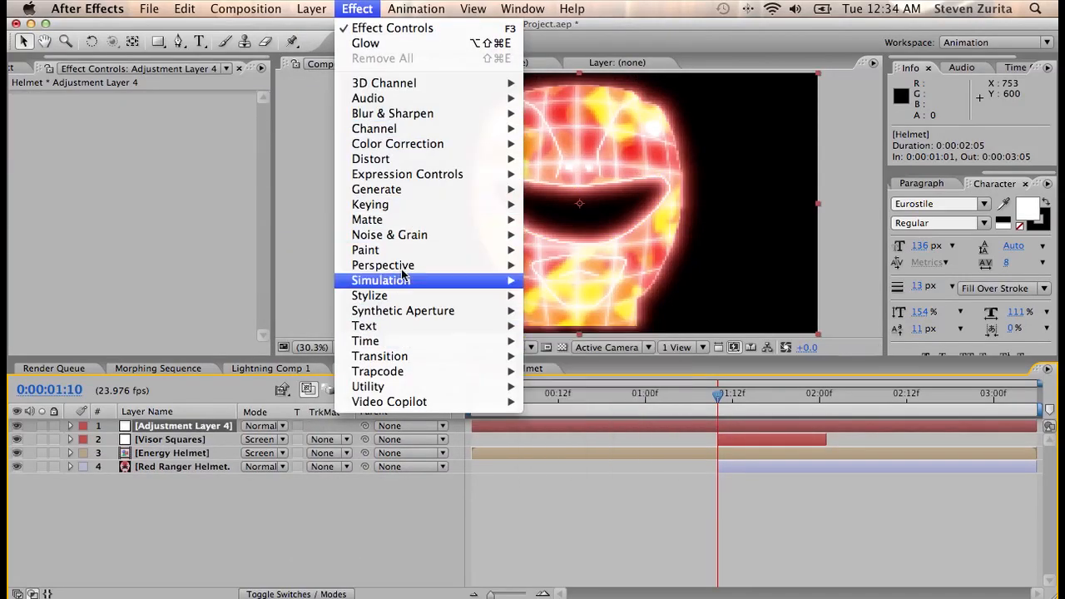
mouse_move(400, 300)
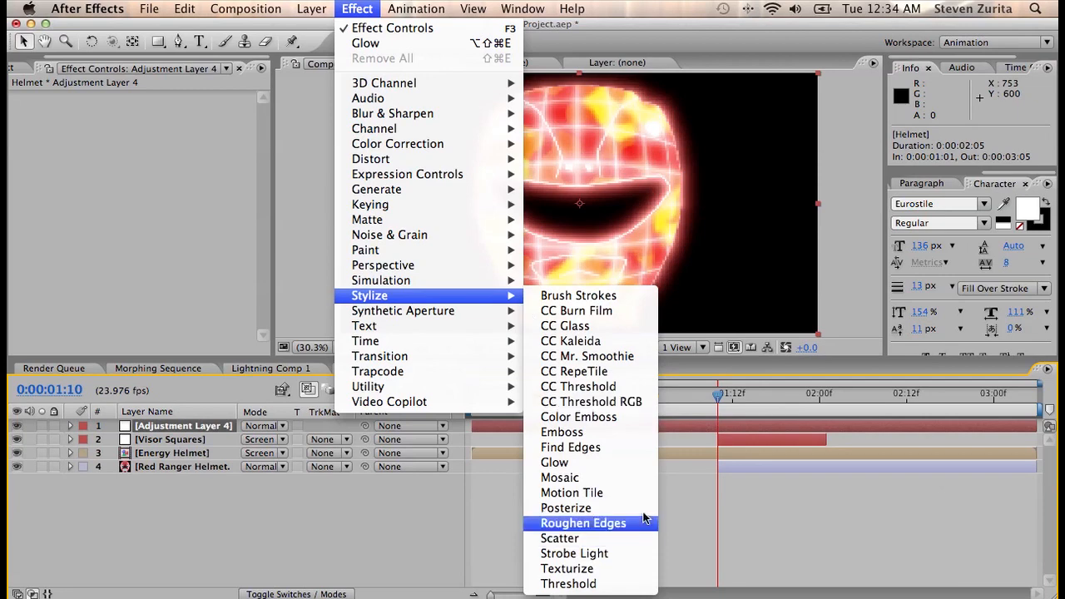
left_click(614, 467)
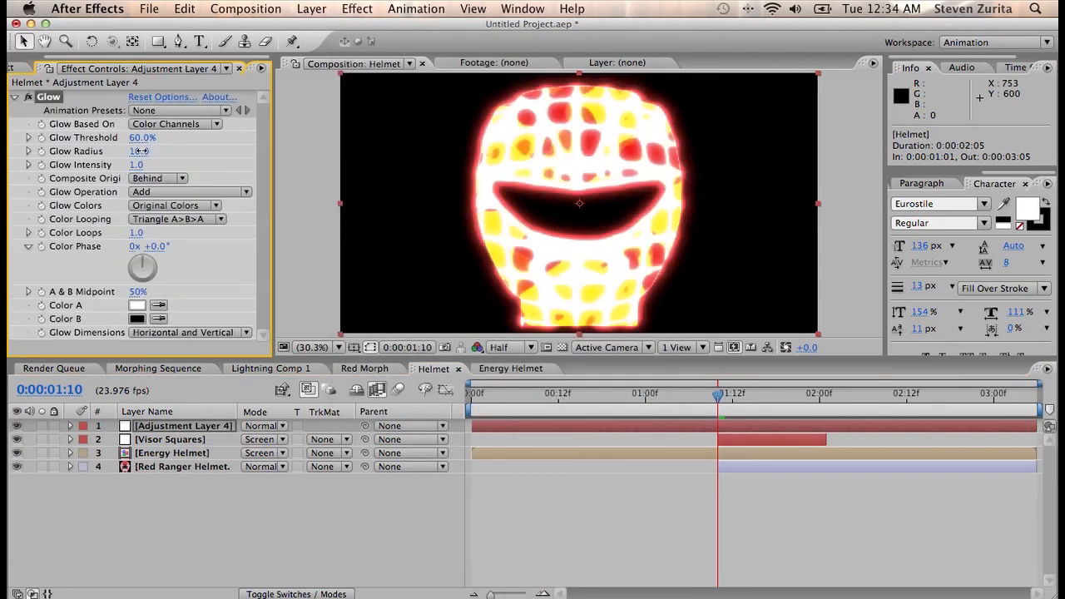
left_click_drag(182, 148, 221, 144)
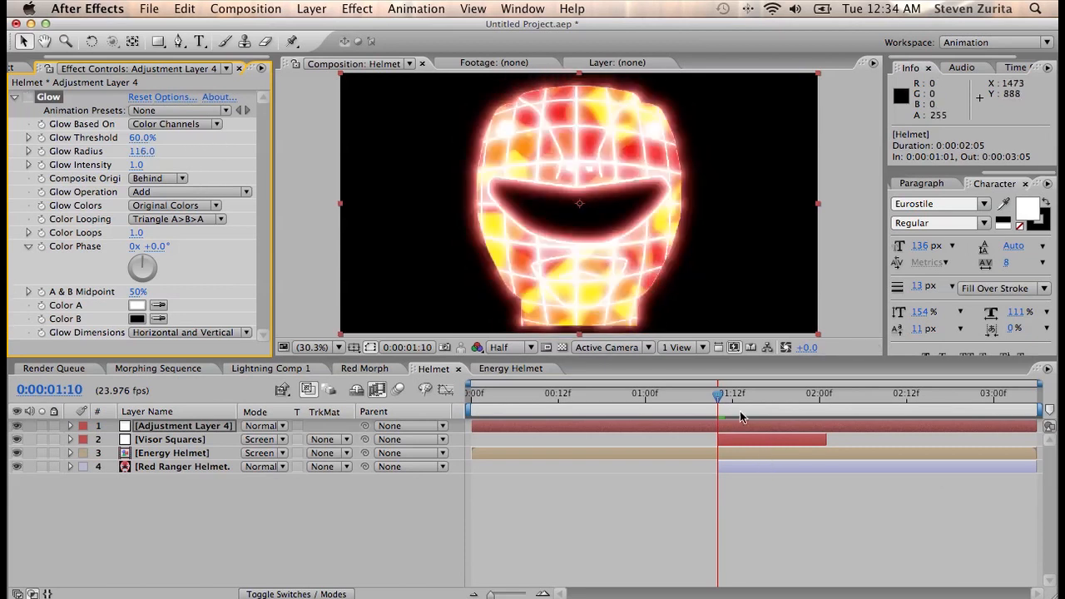
Step: With the Glow off, step between 0:00:01:08 and 0:00:01:10 to examine where the helmet transition starts, ending with Adjustment Layer 4 selected
key("Page_Up")
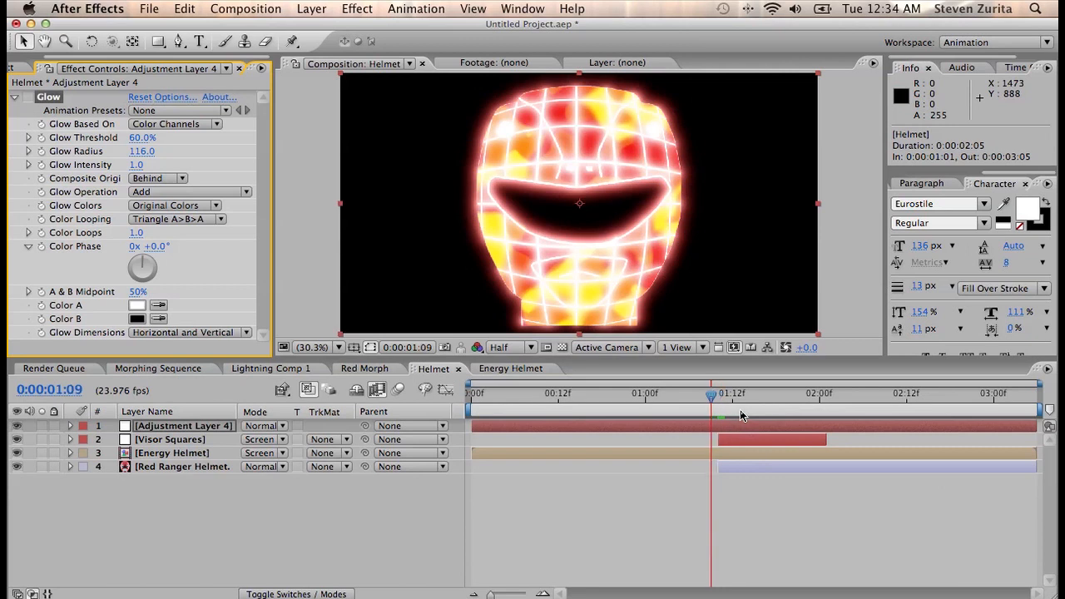
key("Page_Down")
key("Page_Up")
key("Page_Up")
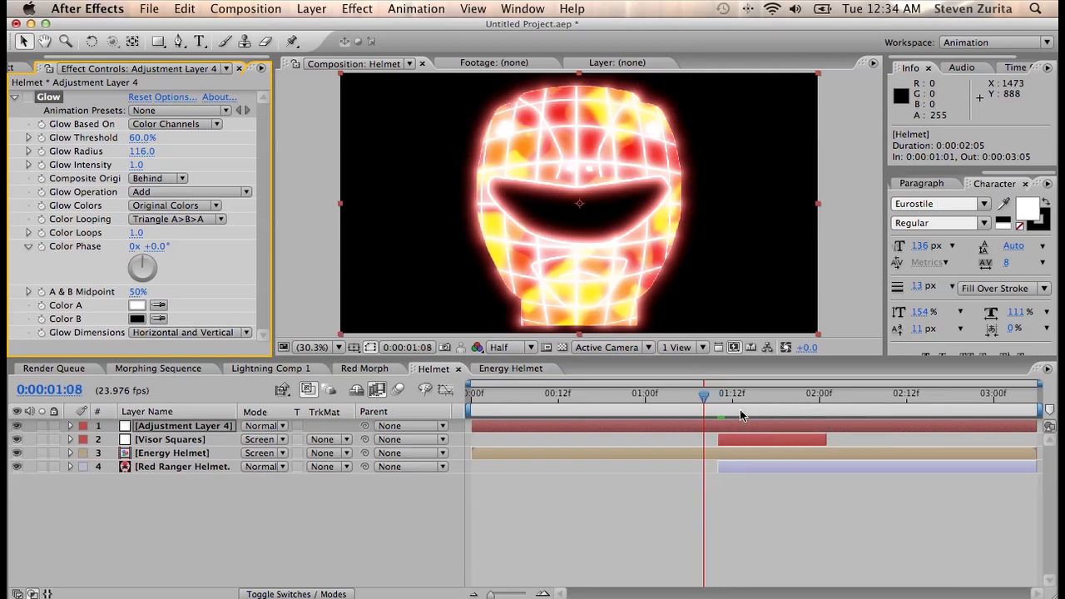
key("Page_Down")
key("Page_Down")
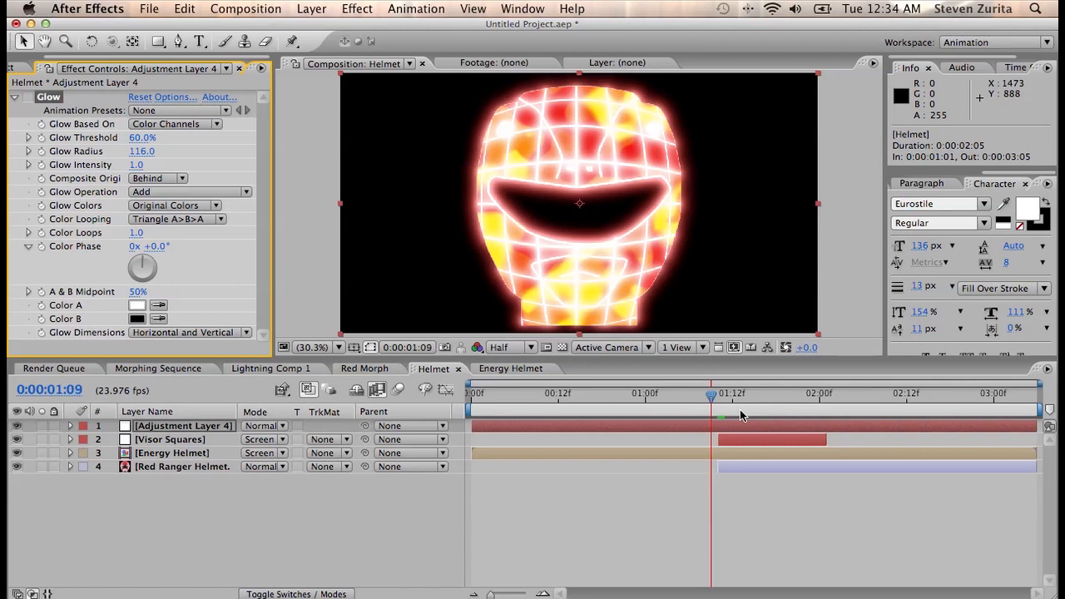
left_click(705, 453)
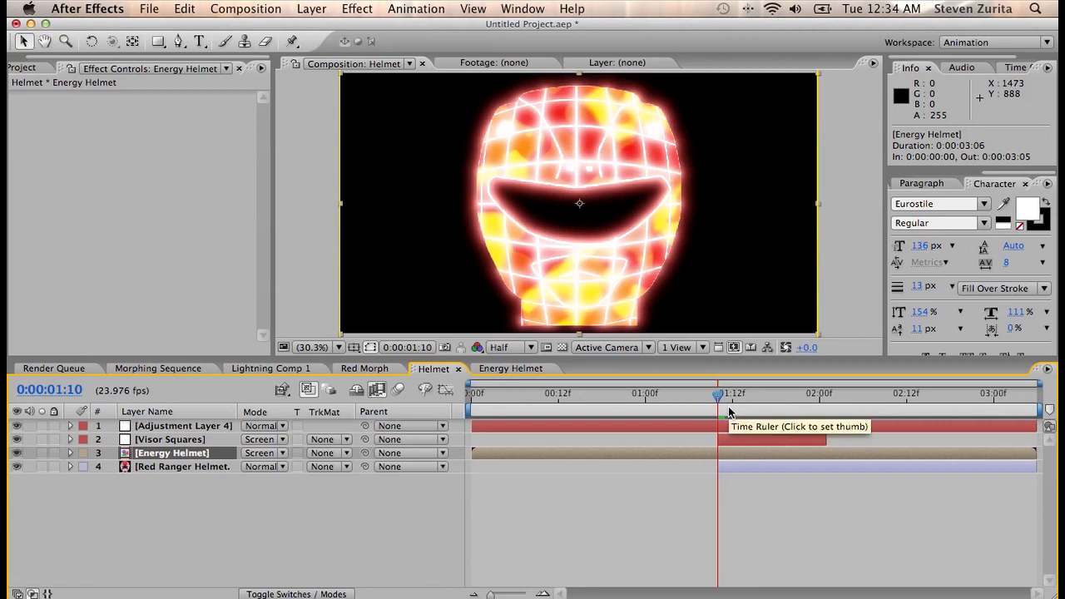
left_click(721, 427)
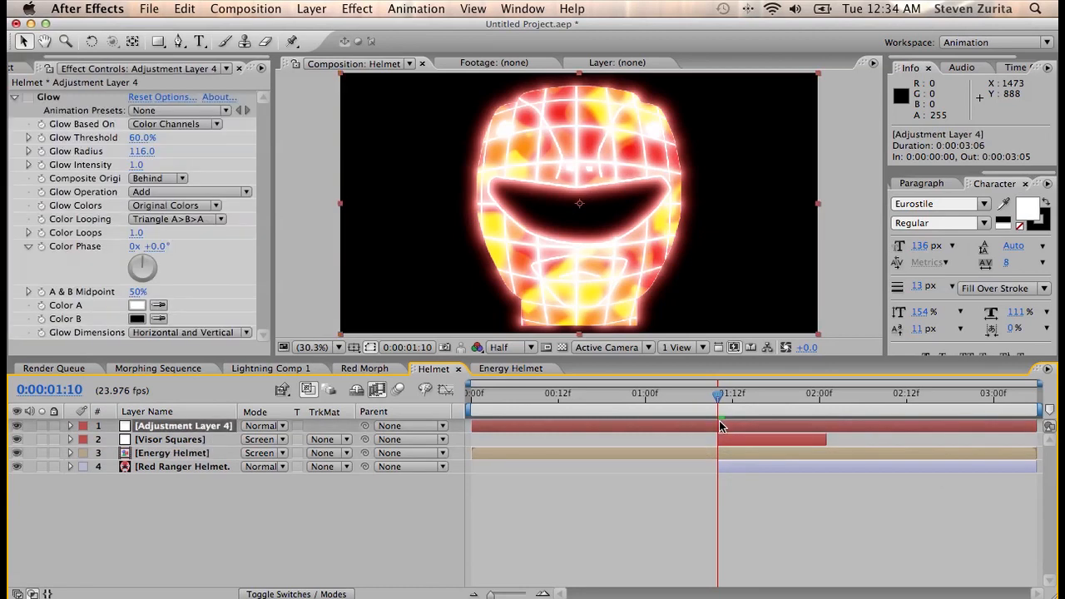
Step: Turn the Glow back on and, at 0:00:01:10, keyframe Glow Threshold at 60% and Glow Intensity at 1.0
left_click(32, 100)
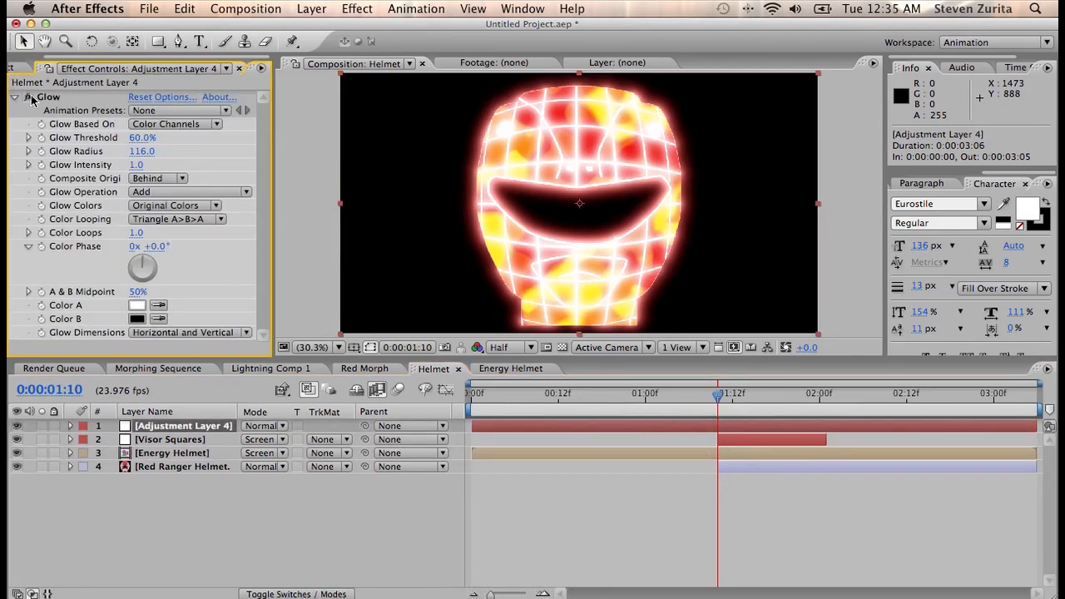
left_click(133, 165)
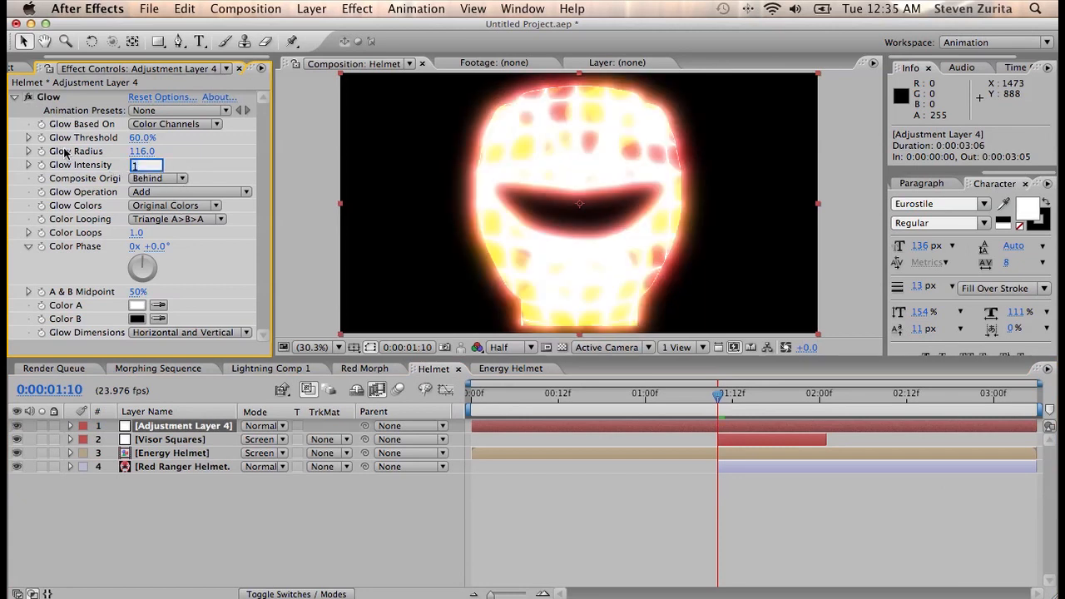
key("Return")
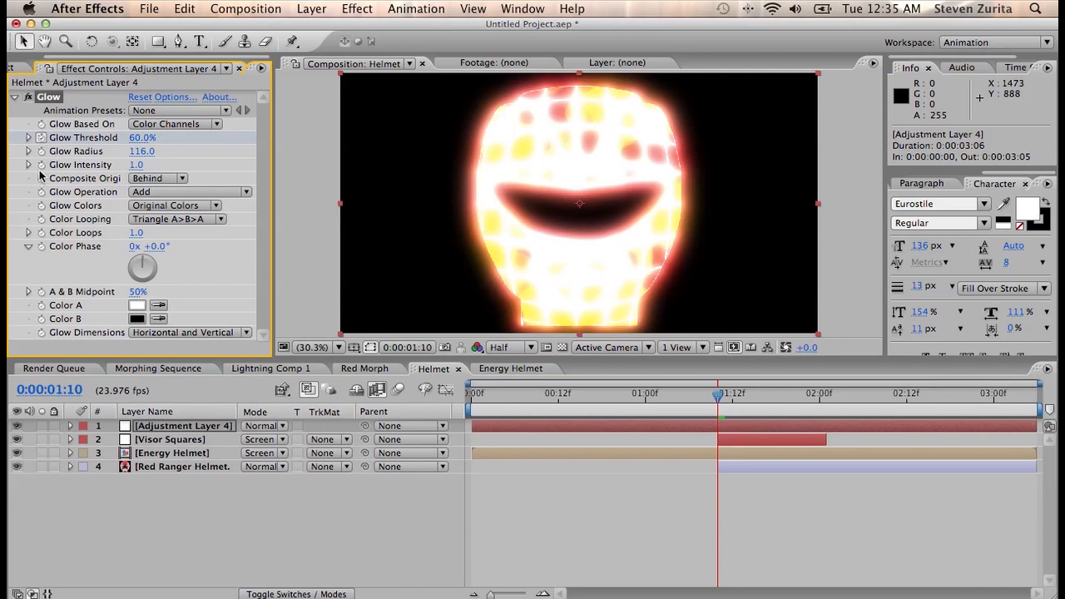
left_click(41, 167)
Step: At 0:00:01:07, keyframe Glow Threshold at 100% and Glow Intensity at 0
key("Page_Up")
key("Page_Up")
key("Page_Up")
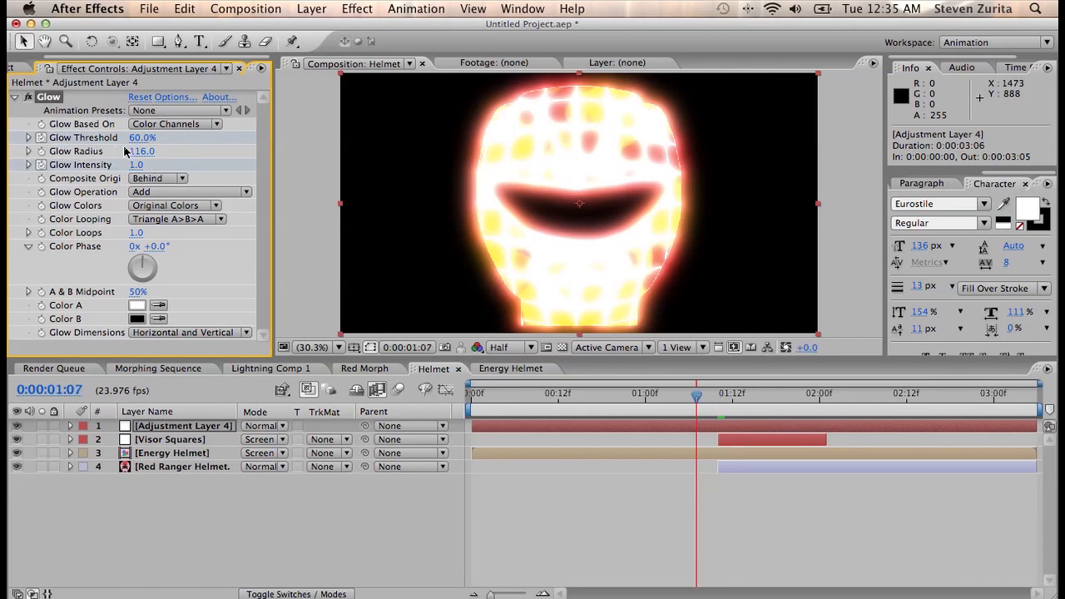
left_click_drag(141, 138, 396, 117)
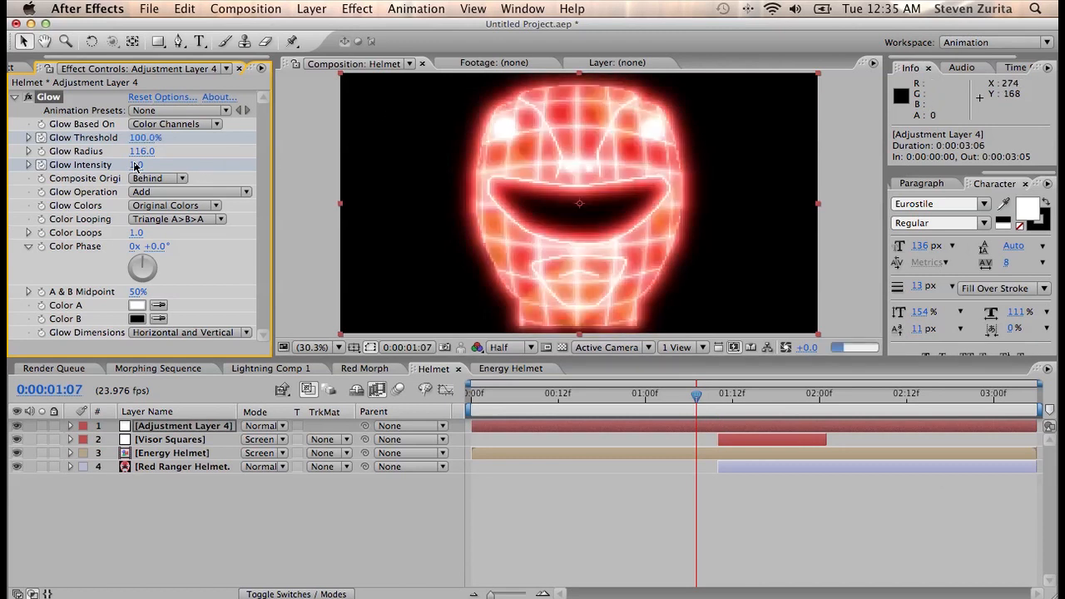
left_click_drag(135, 165, 33, 165)
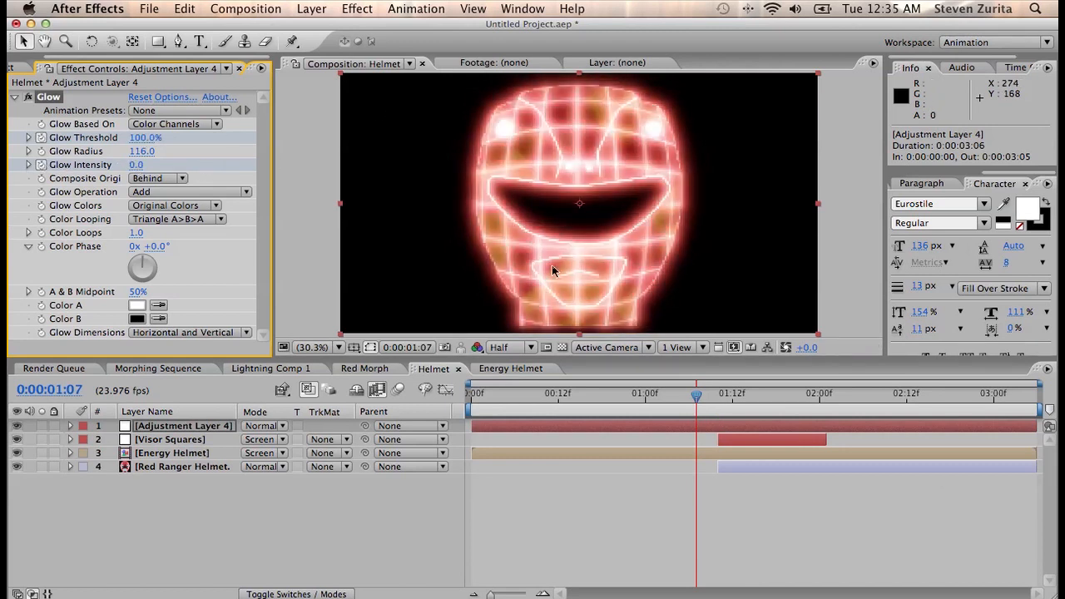
Step: At 0:00:01:13, keyframe the Glow Threshold back to 100% and the Glow Intensity to 0
key("Page_Down")
key("Page_Down")
key("Page_Down")
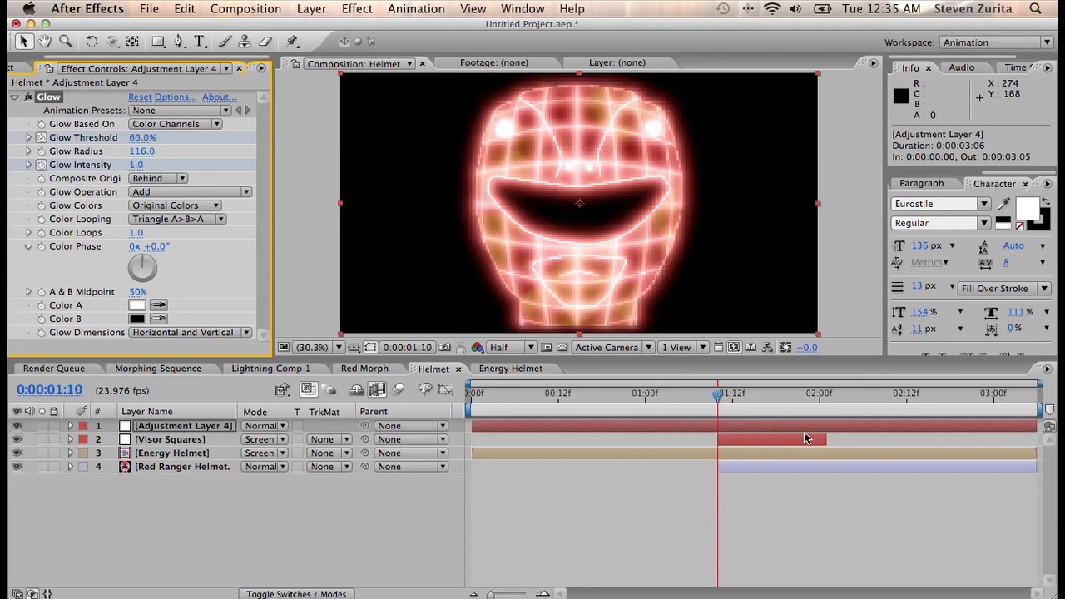
key("Page_Down")
key("Page_Down")
key("Page_Down")
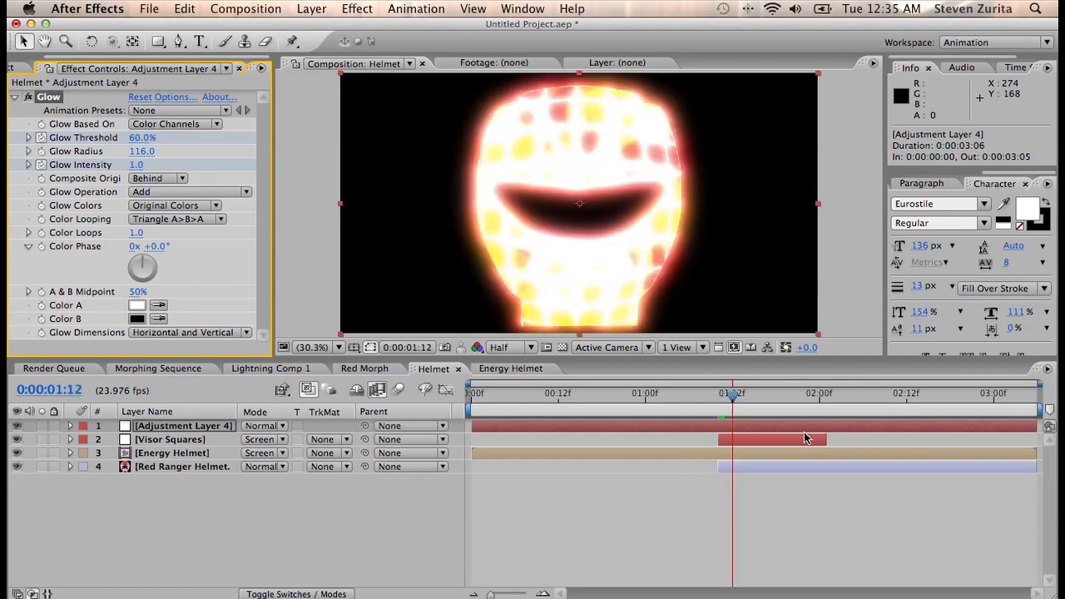
left_click_drag(142, 138, 417, 111)
left_click_drag(136, 165, 6, 181)
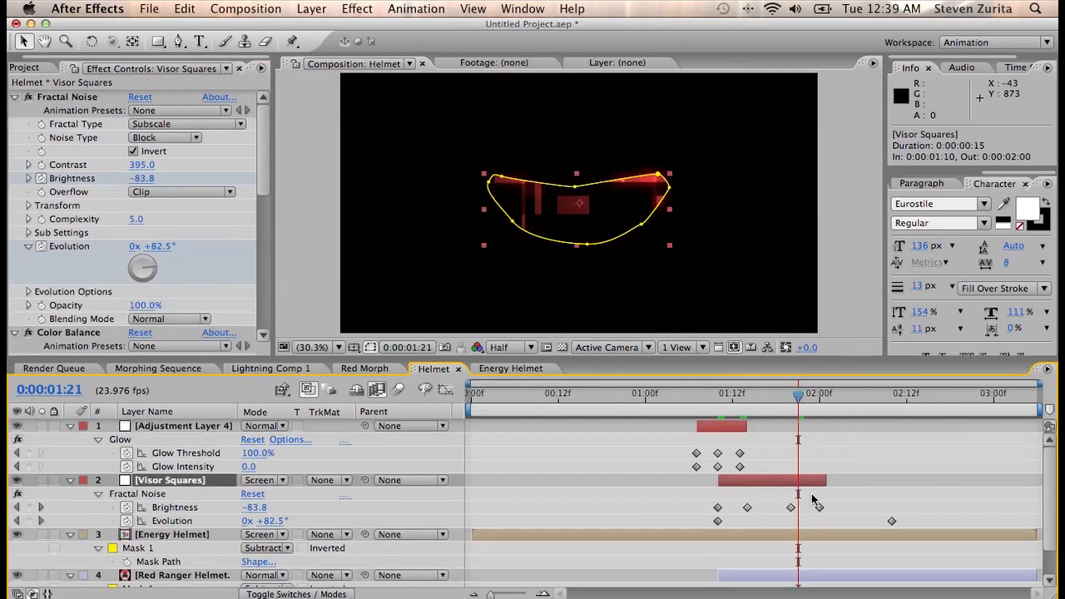
Step: Select the Visor Squares Brightness keyframes and shift them four frames earlier so the last one falls at 0:00:01:20
left_click_drag(796, 402, 818, 403)
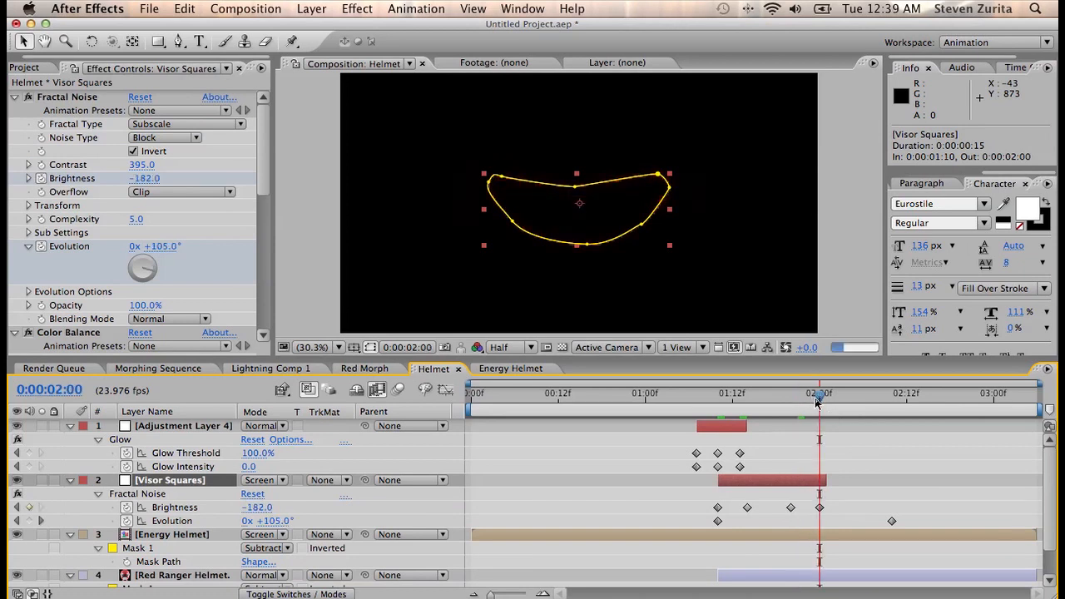
key("Page_Up")
key("Page_Up")
key("Page_Up")
key("Page_Up")
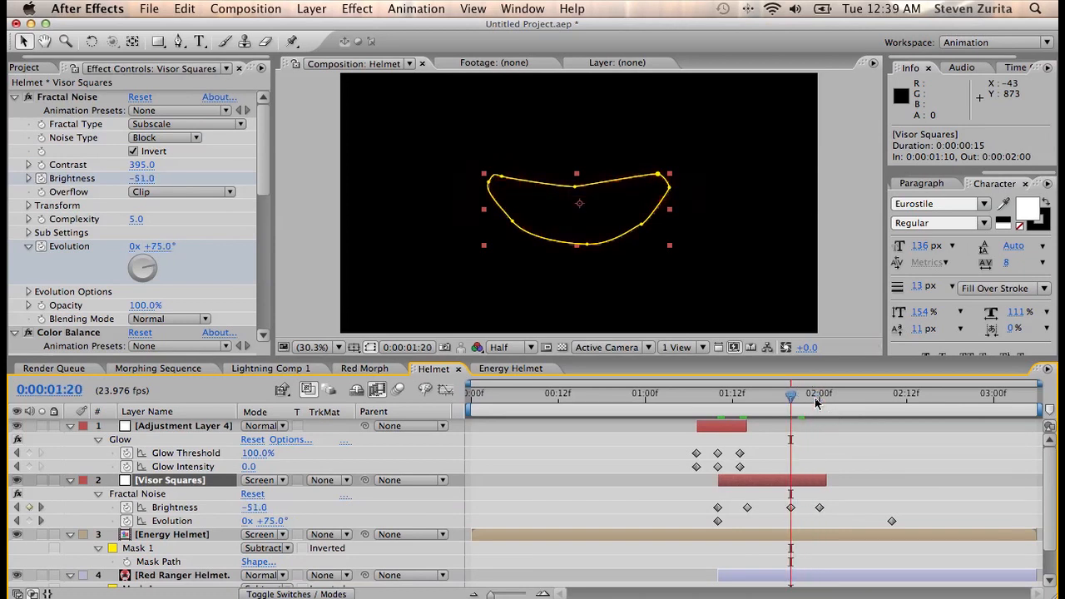
left_click_drag(833, 513, 647, 502)
left_click_drag(823, 514, 792, 515)
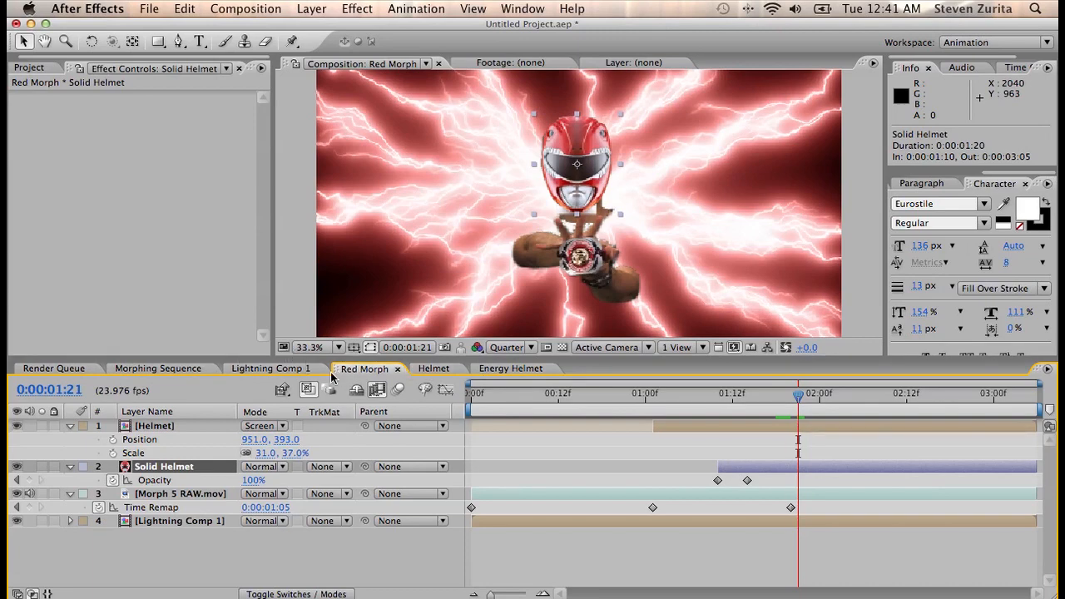
Step: Open the Morphing Sequence composition, go to 0:00:01:10, and hide both Lens Flare layers
left_click(185, 371)
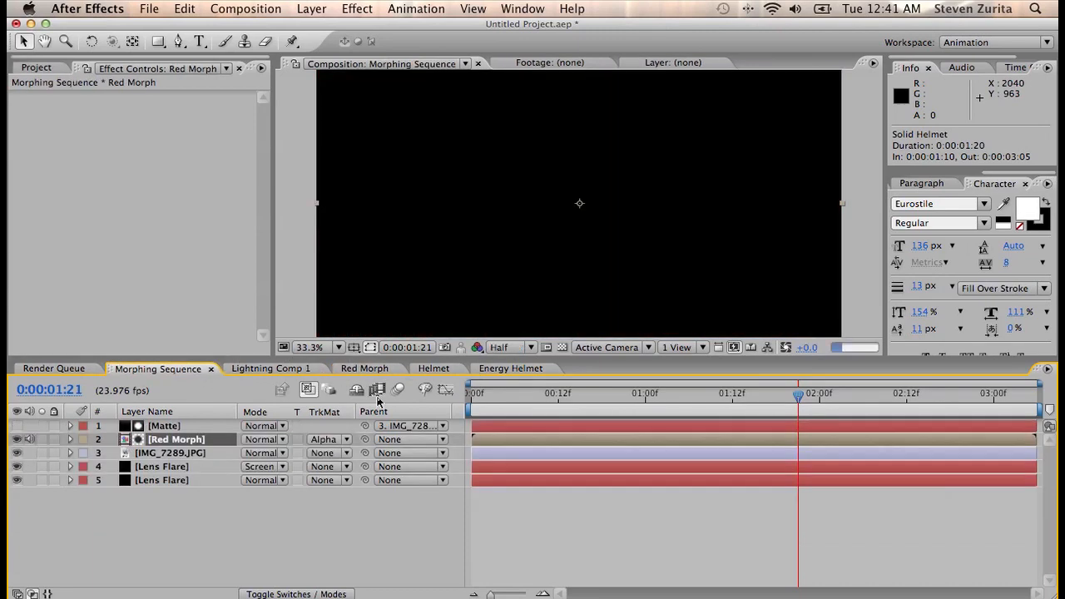
left_click_drag(717, 397, 546, 397)
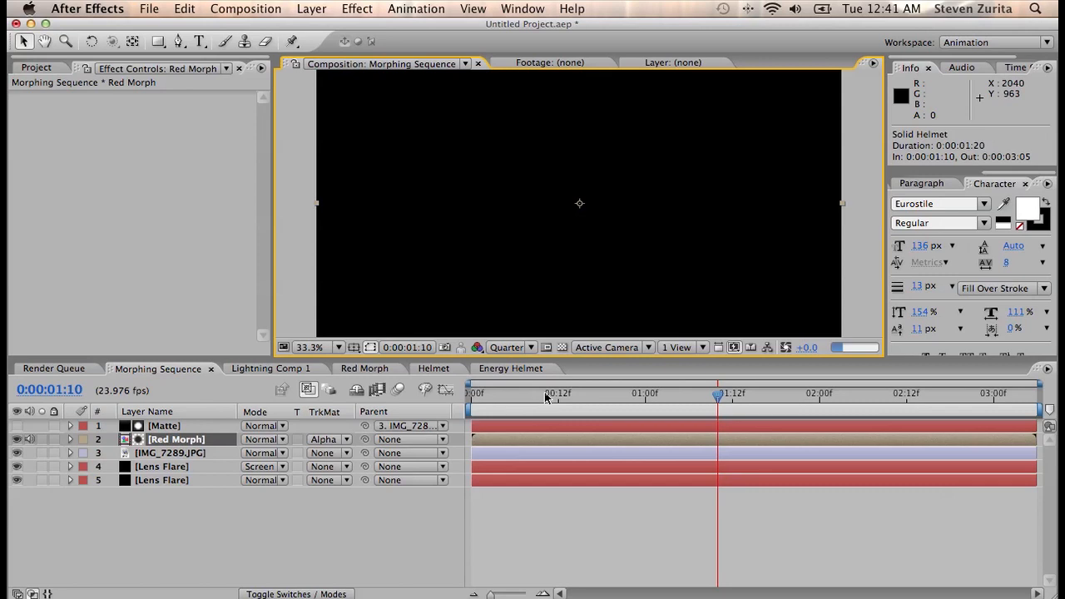
key("F4")
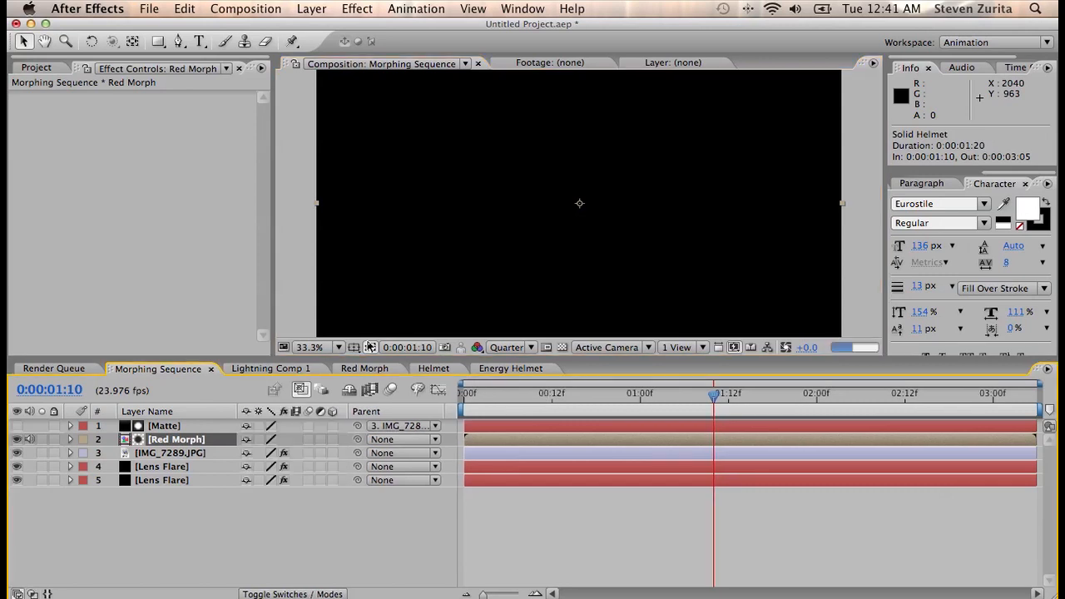
left_click_drag(17, 466, 17, 481)
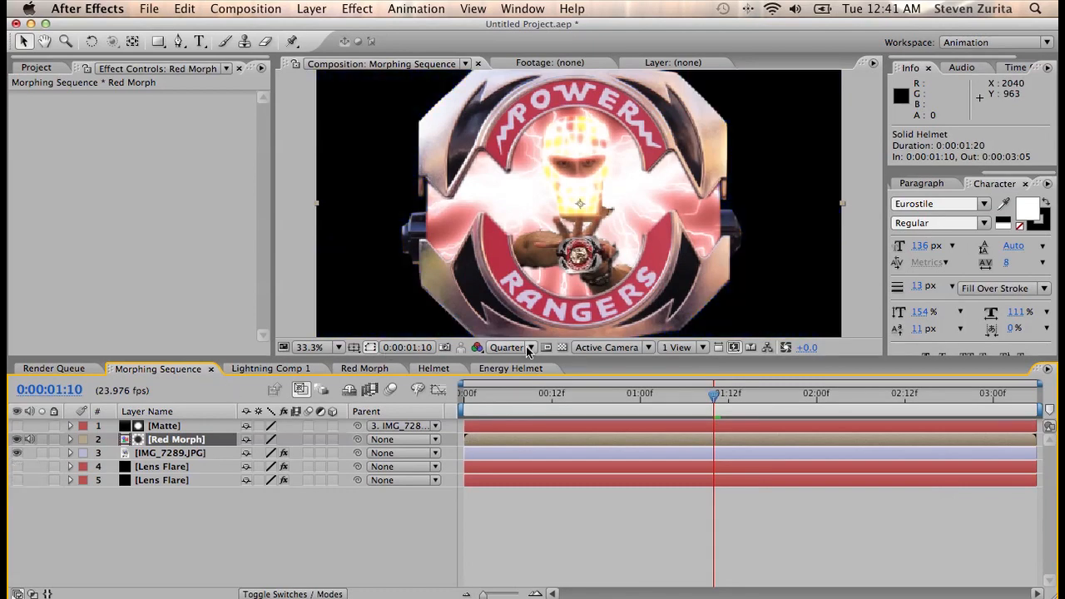
Step: Go to 0:00:01:01 and parent the Red Morph layer to IMG_7289.JPG
left_click(655, 398)
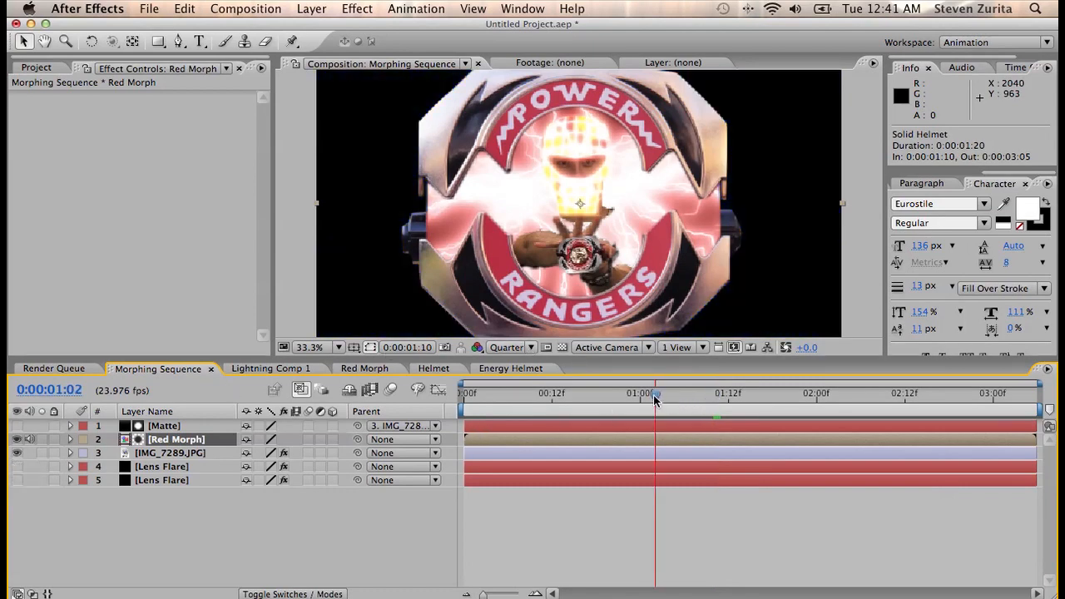
left_click(649, 397)
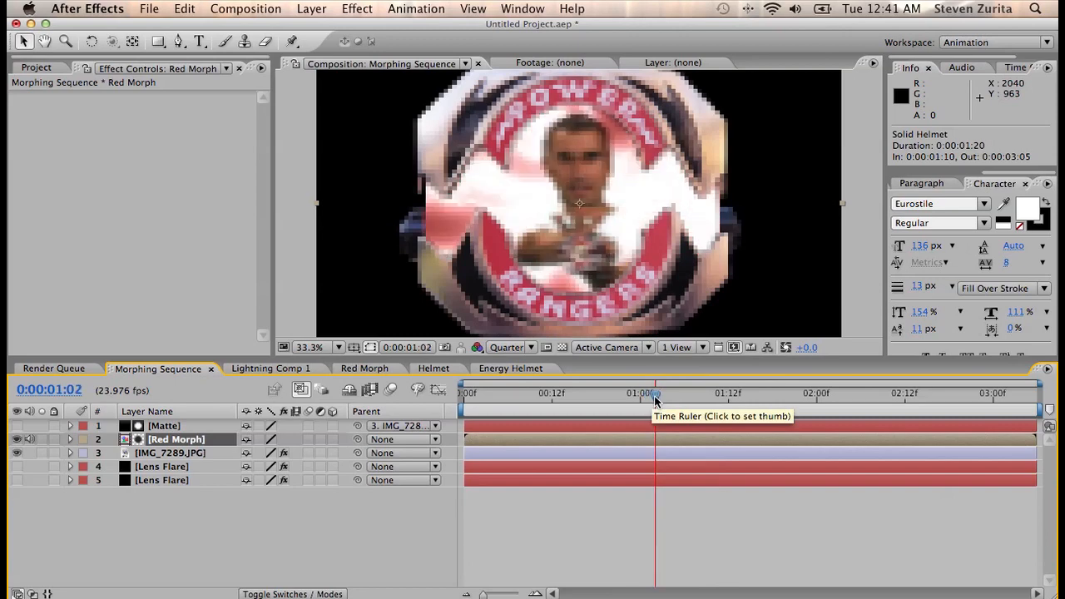
left_click(654, 398)
left_click(649, 398)
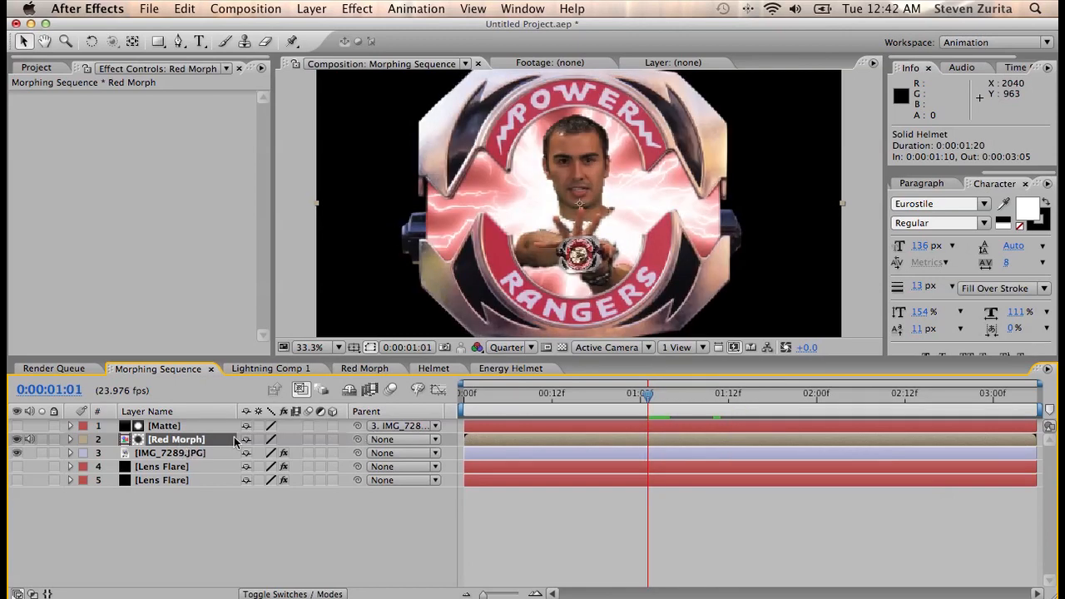
left_click_drag(357, 439, 190, 460)
Step: Move the anchor point of IMG_7289.JPG up to the actor's forehead with the Pan Behind tool and preview the zoom through 0:00:02:01
left_click(132, 41)
left_click(585, 208)
left_click_drag(586, 208, 584, 176)
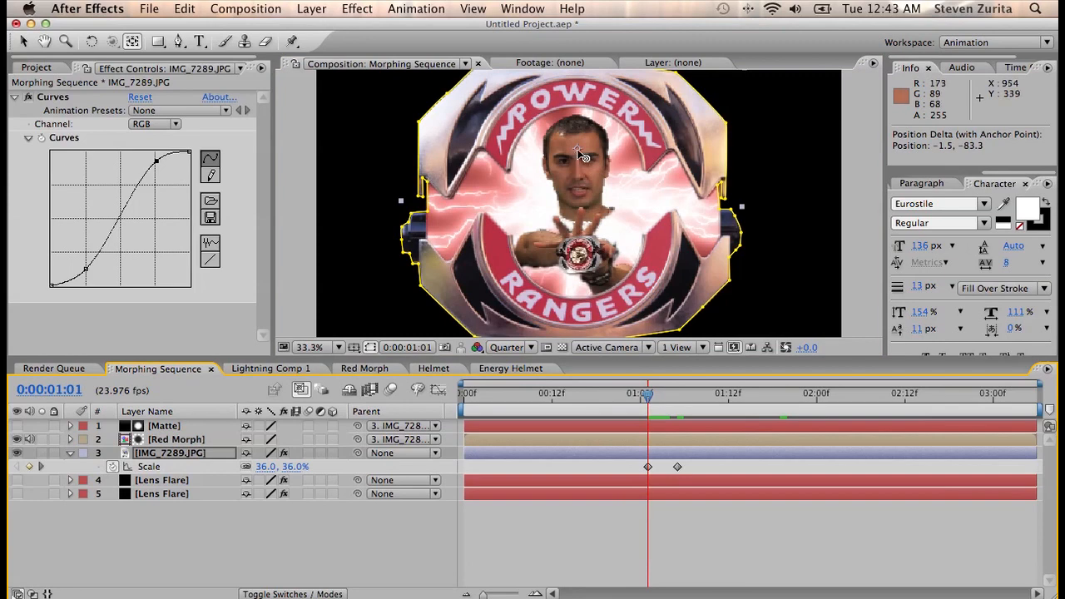
left_click_drag(579, 152, 578, 146)
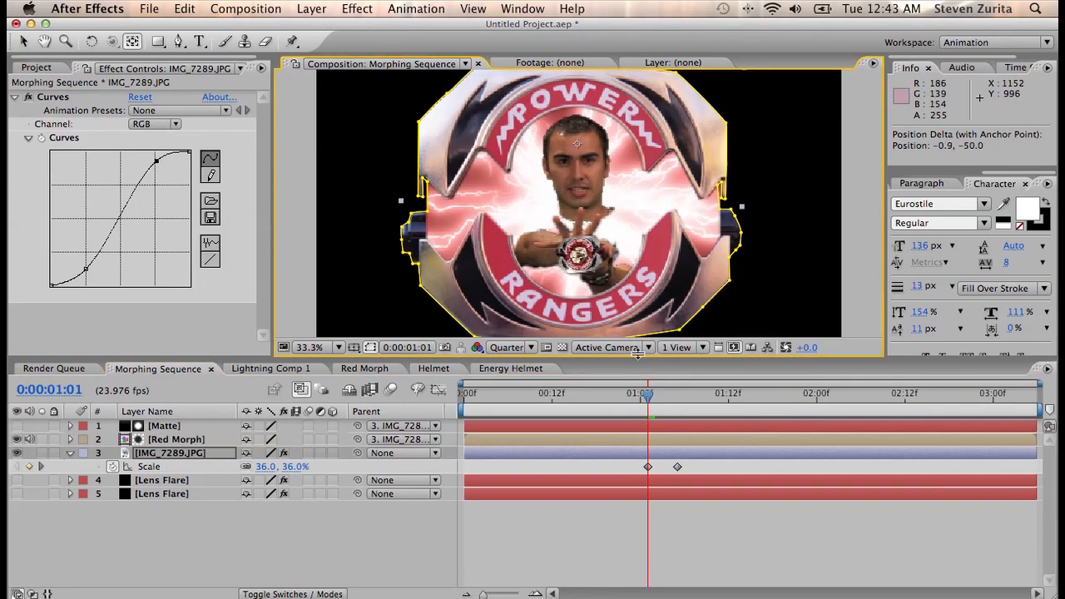
left_click_drag(648, 392, 673, 397)
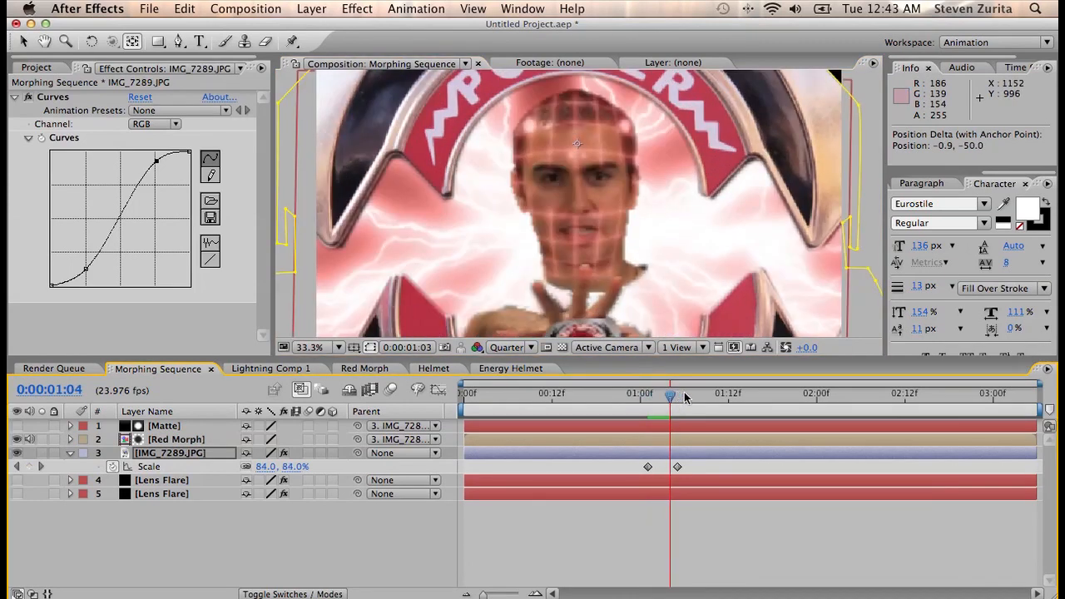
left_click(691, 396)
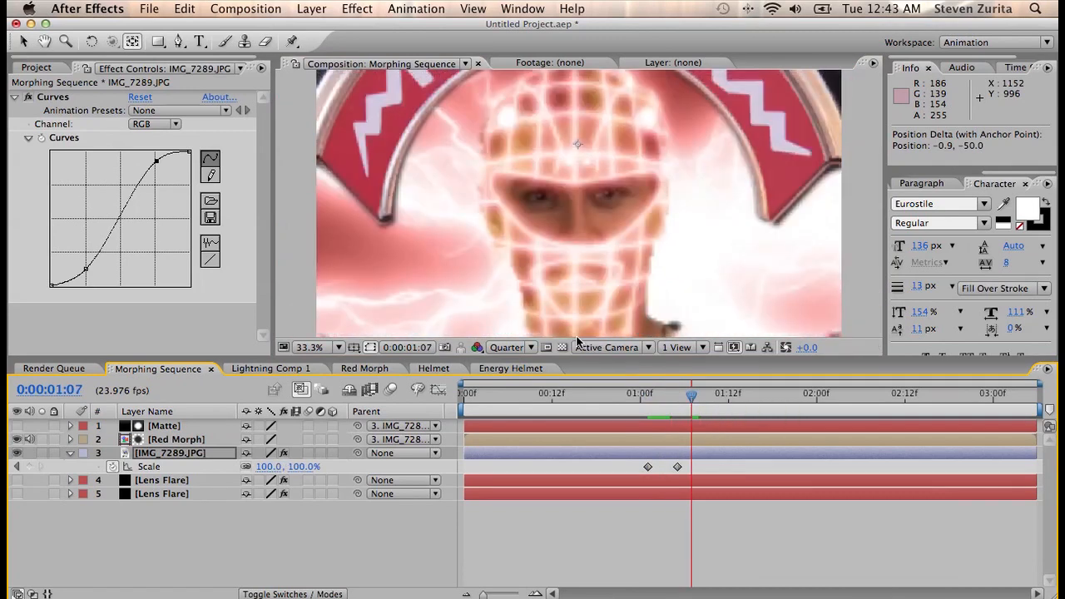
left_click_drag(692, 396, 824, 402)
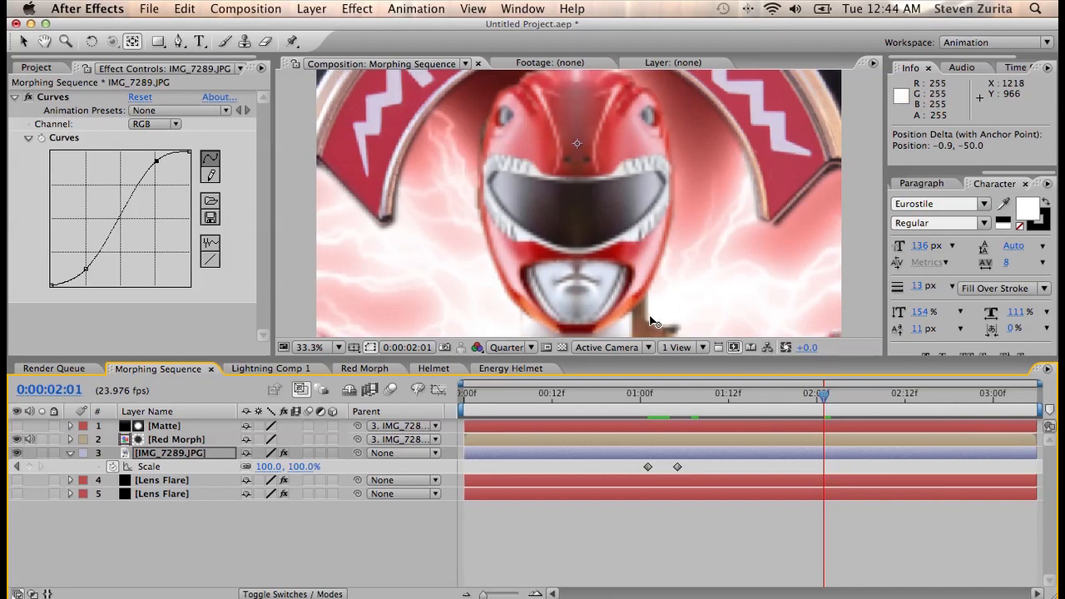
Step: Copy the Helmet layer from the Red Morph composition into Morphing Sequence as the topmost layer and parent it to IMG_7289.JPG
left_click(176, 441)
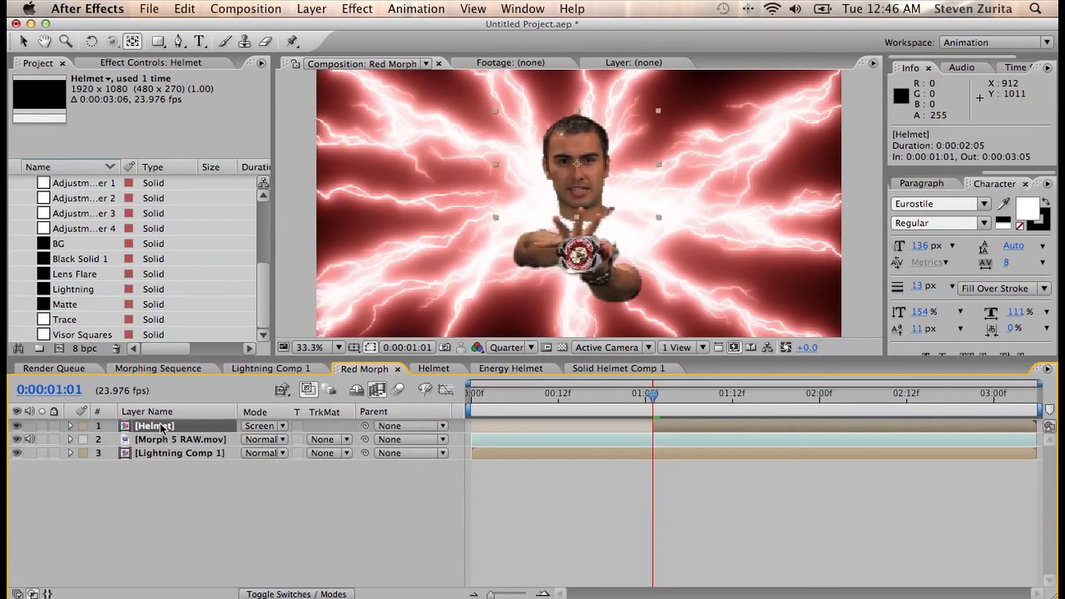
key("super+c")
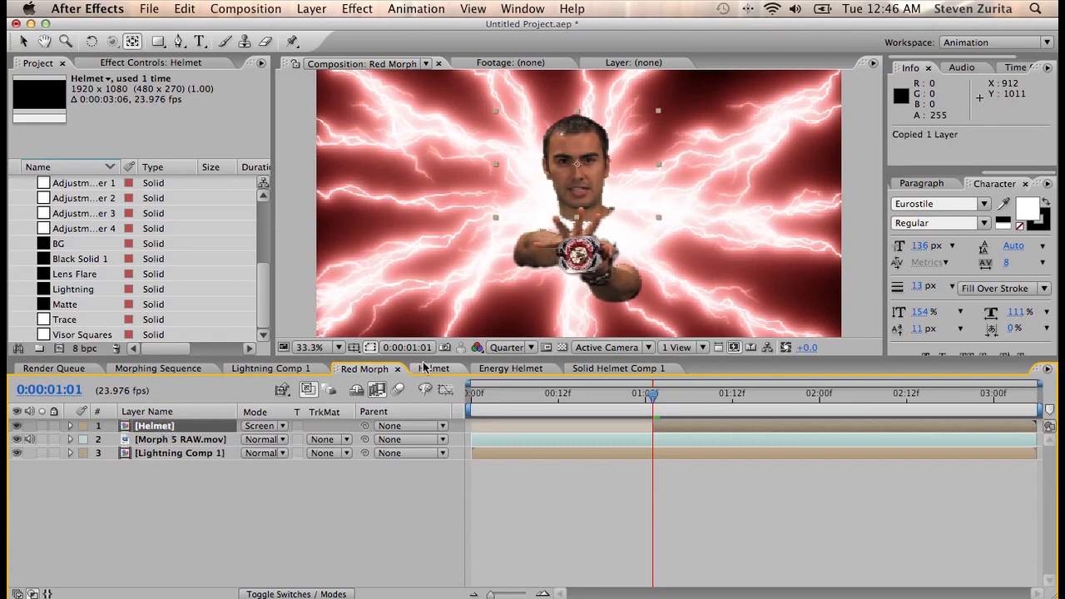
left_click(271, 368)
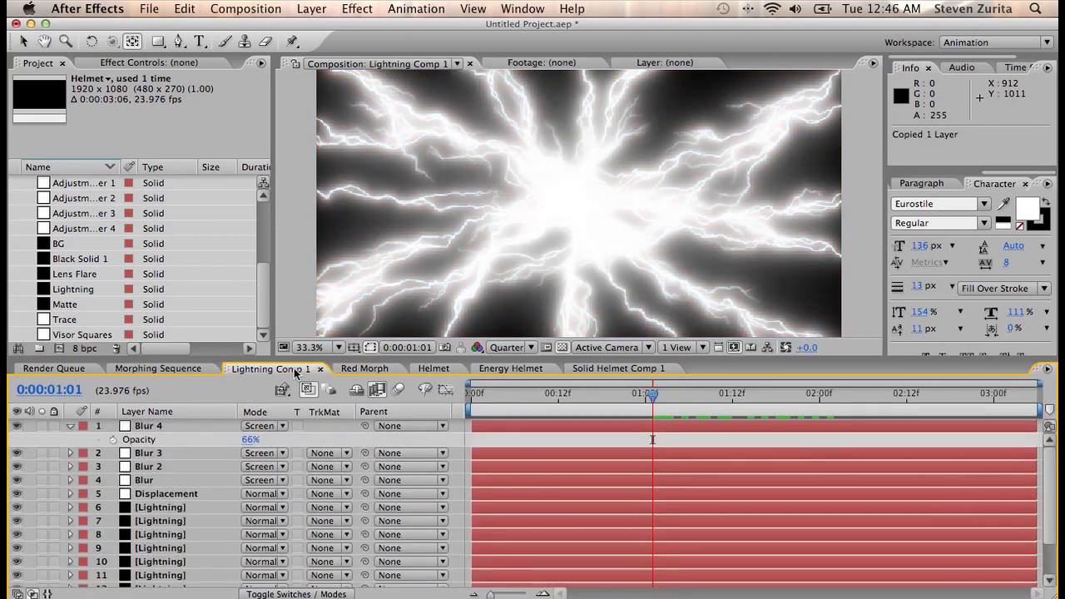
left_click(158, 369)
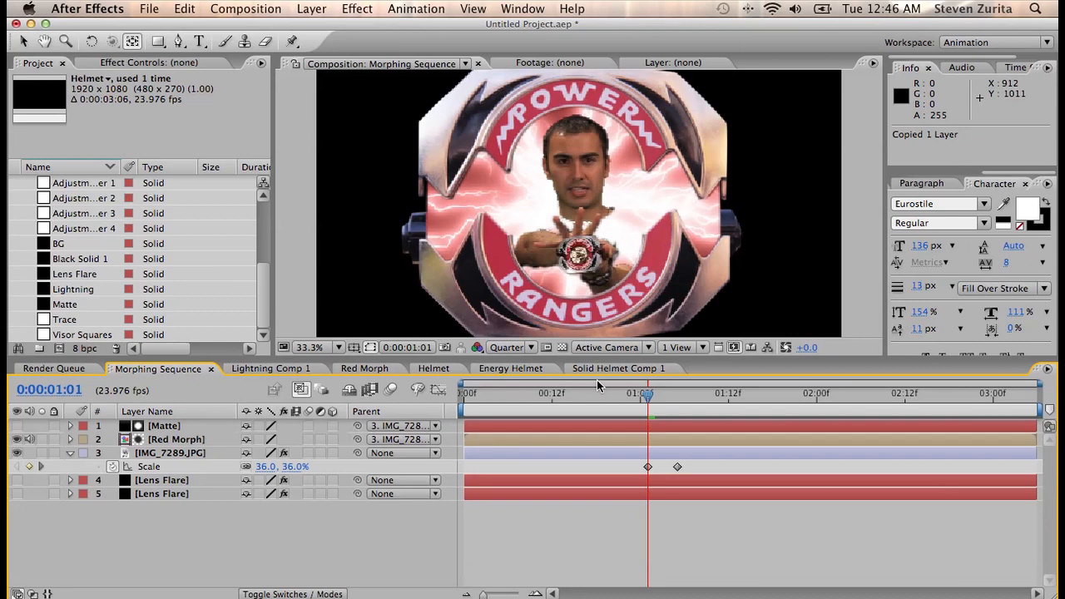
key("super+v")
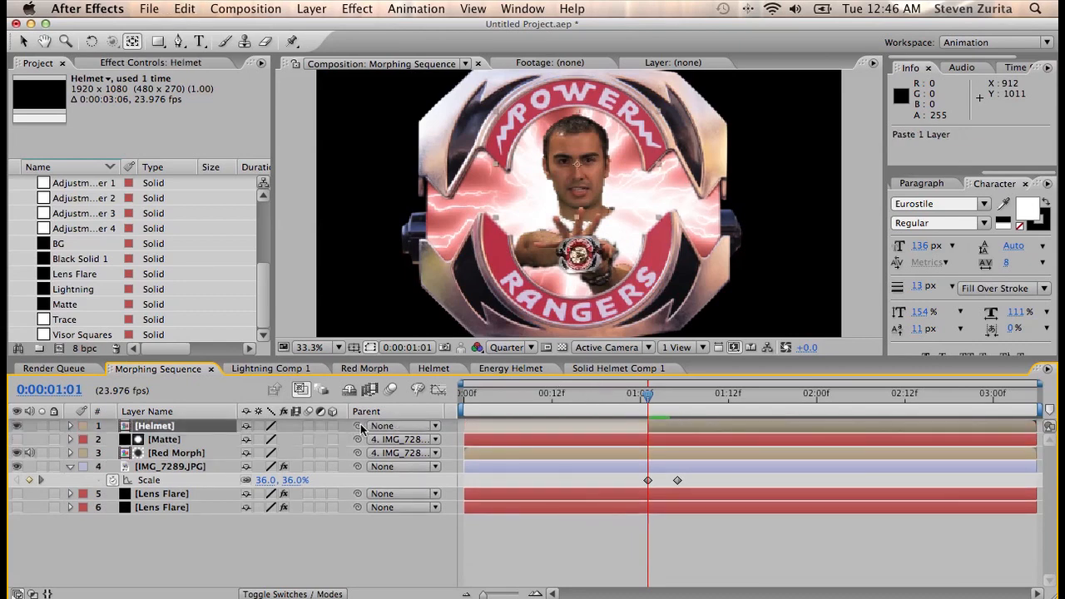
left_click_drag(358, 425, 197, 469)
Step: Go to 0:00:01:05 and set the pasted Helmet layer's blending mode to Normal
left_click_drag(651, 396, 685, 395)
key("Page_Up")
left_click(316, 593)
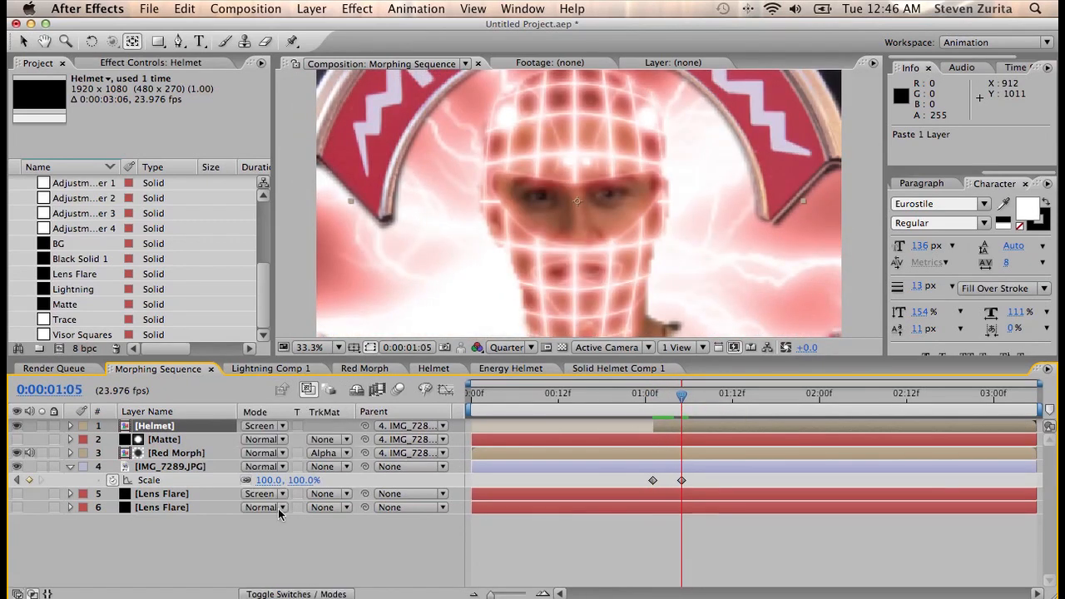
left_click(260, 426)
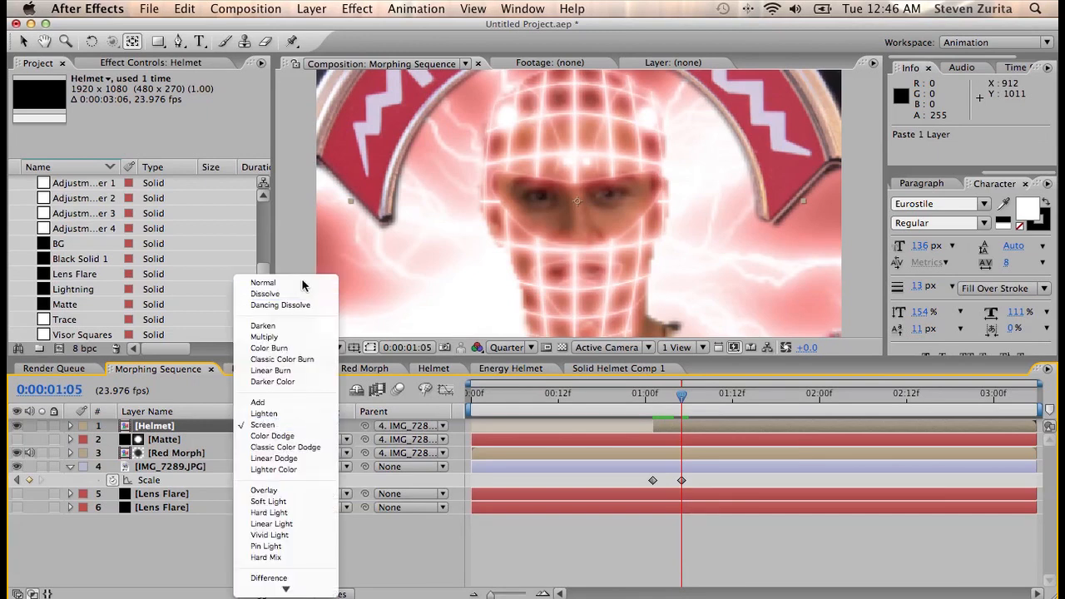
left_click(250, 281)
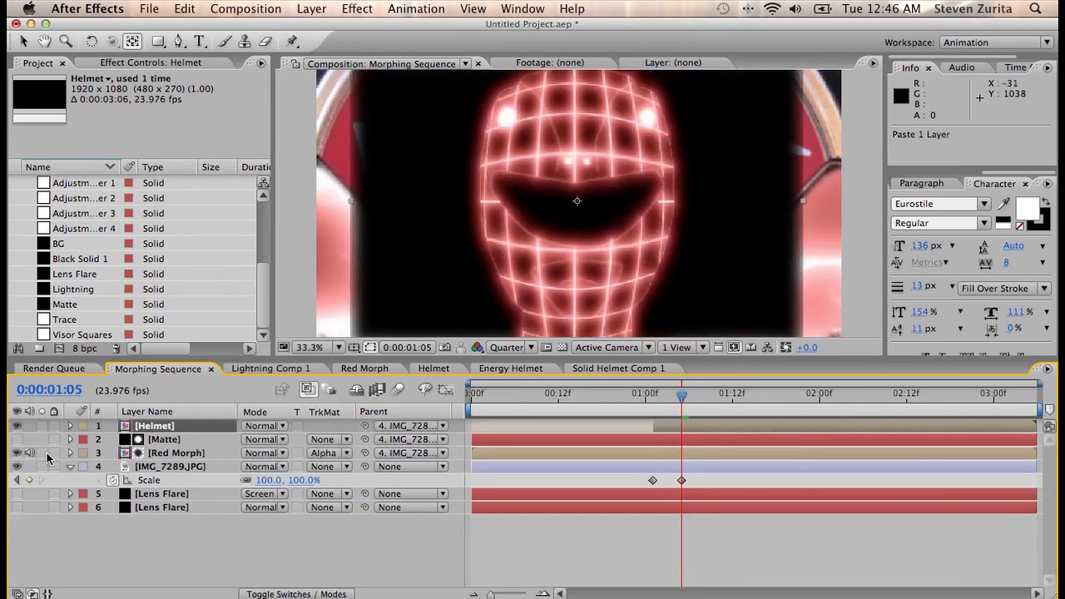
double_click(165, 426)
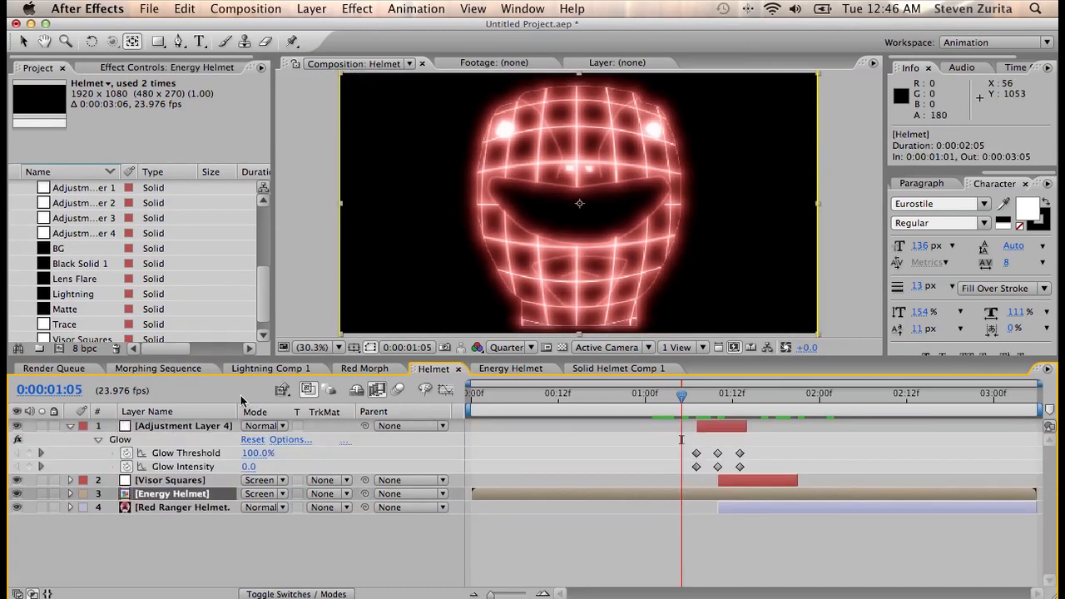
left_click(365, 370)
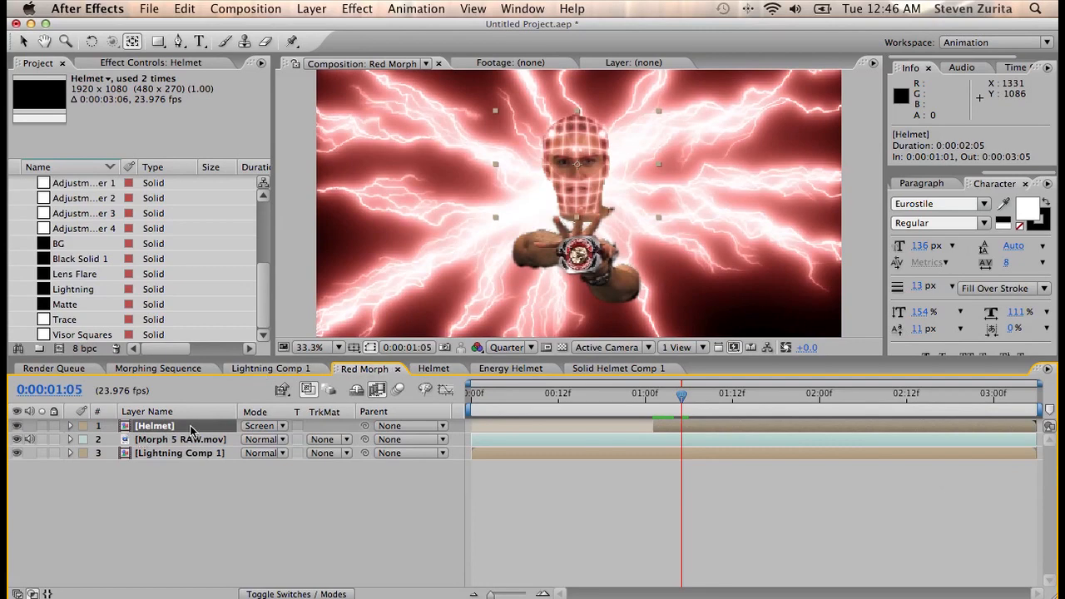
left_click(154, 369)
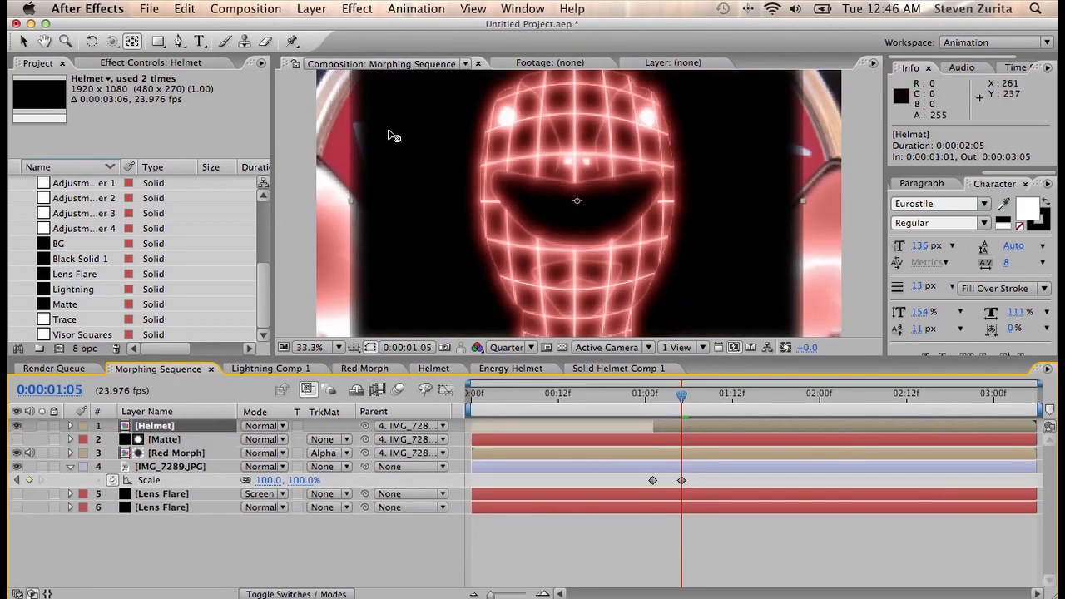
Step: Apply the Motion Tile effect to the Helmet layer in Morphing Sequence with Mirror Edges on and Output Width 180
left_click(357, 9)
mouse_move(402, 325)
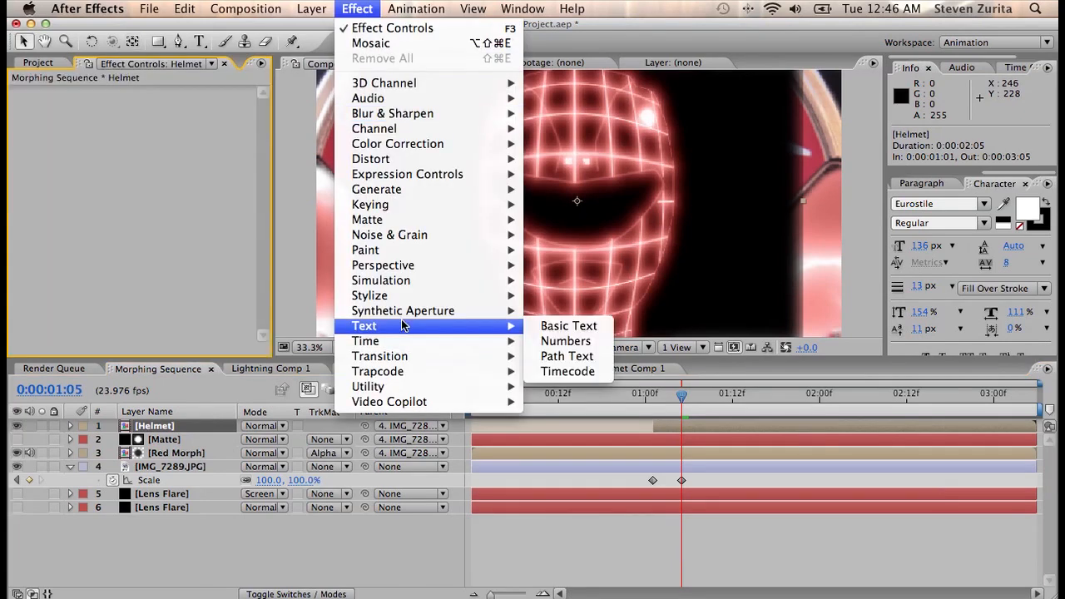
mouse_move(466, 295)
left_click(549, 483)
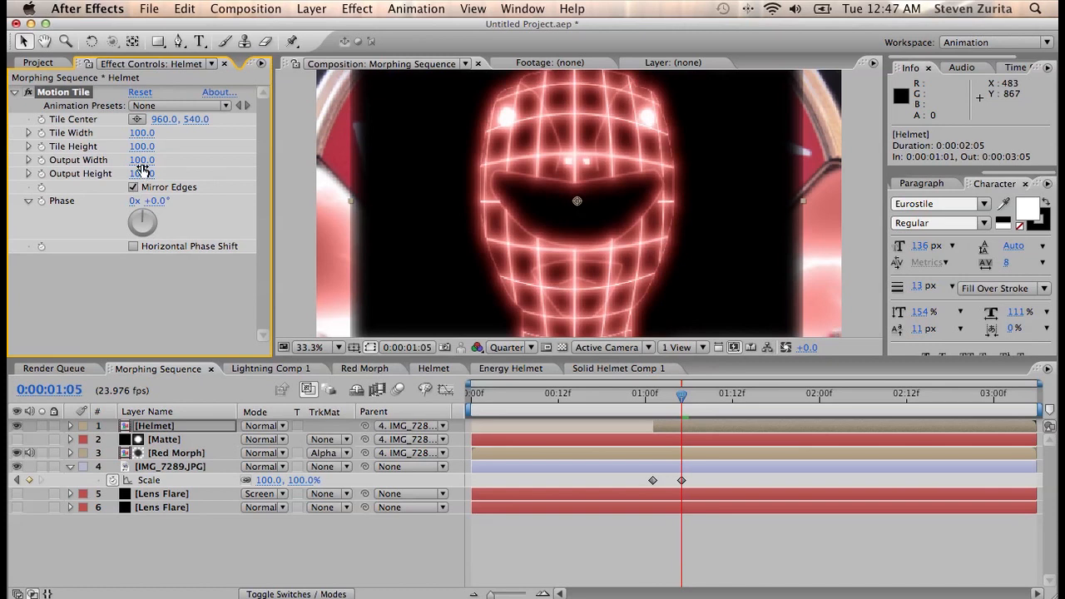
left_click_drag(141, 159, 146, 160)
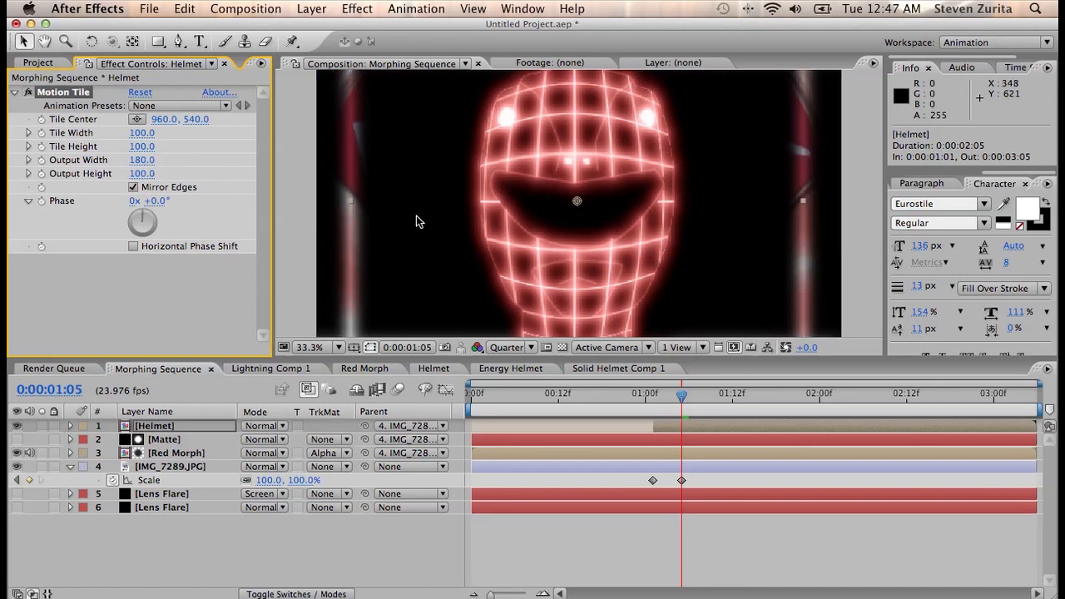
Step: Scale the BG solid in the nested Energy Helmet composition to 149% and return to the Morphing Sequence composition
double_click(155, 426)
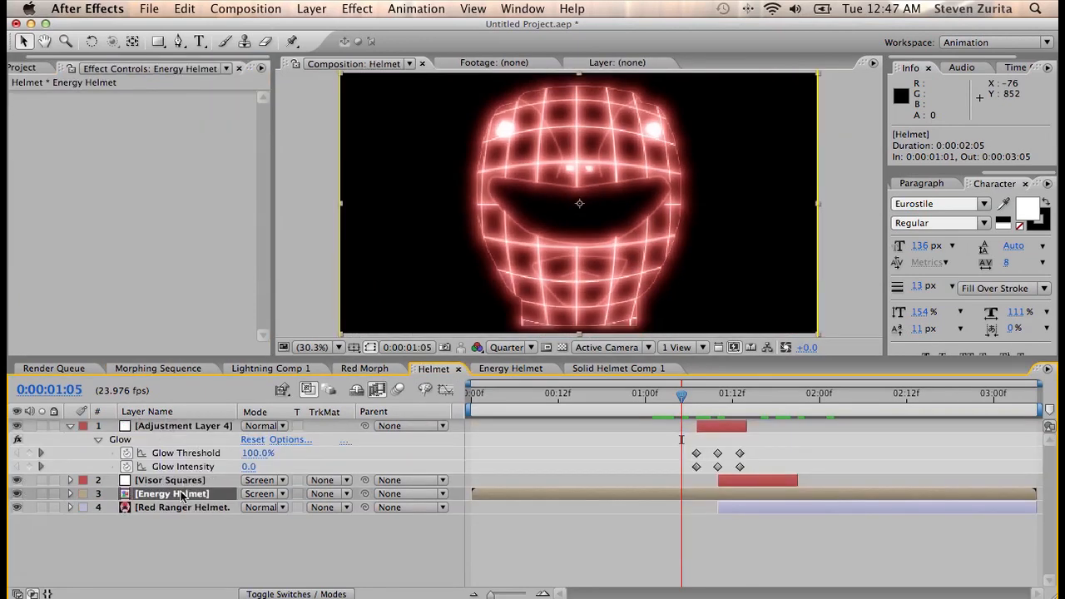
left_click(173, 426)
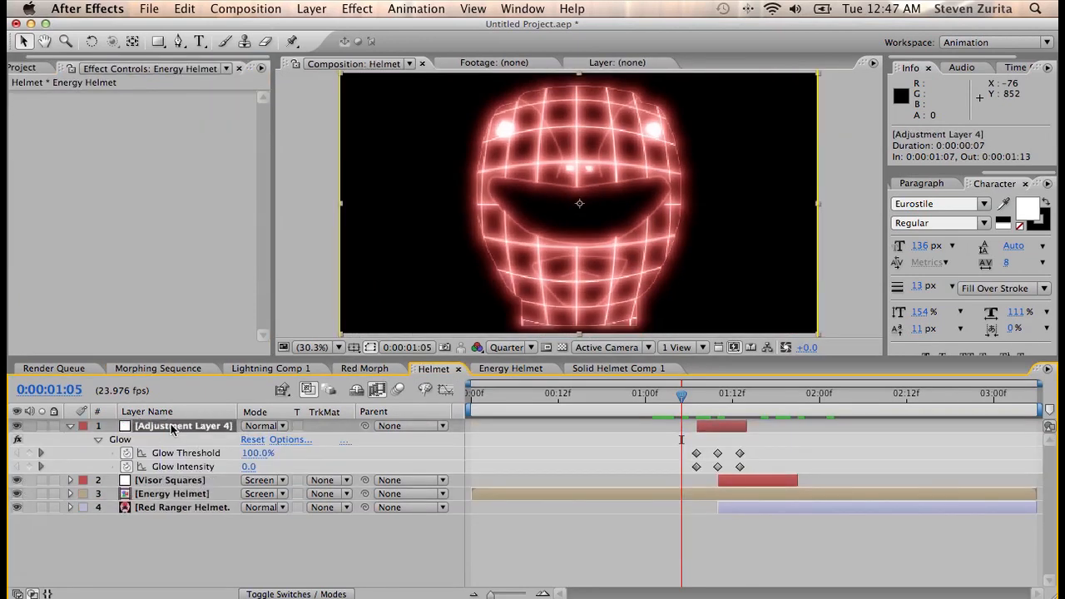
double_click(179, 495)
scroll(184, 494, "down", 5)
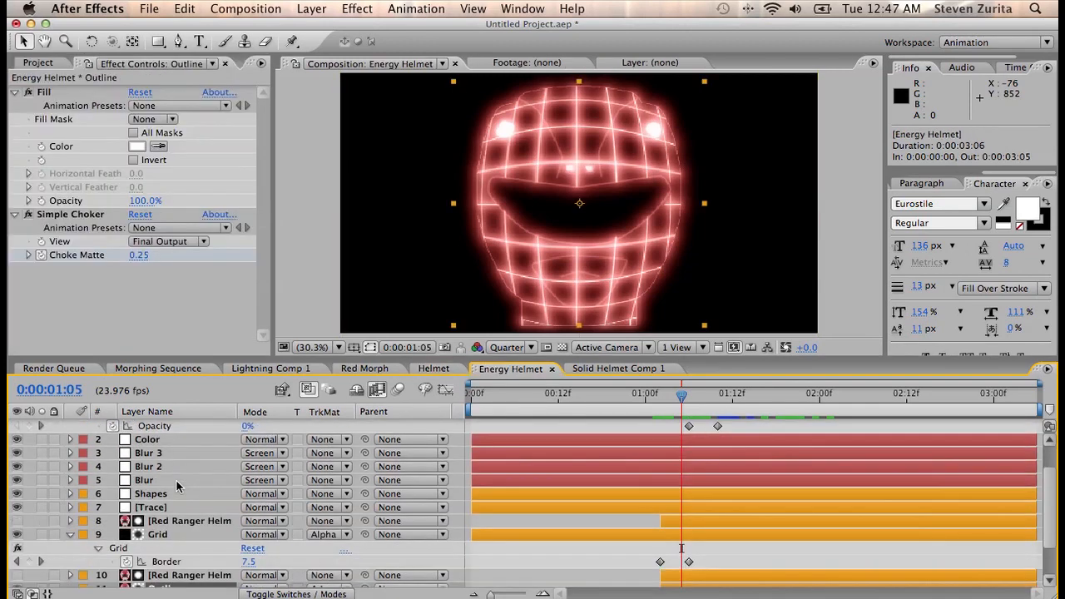
scroll(153, 528, "down", 1)
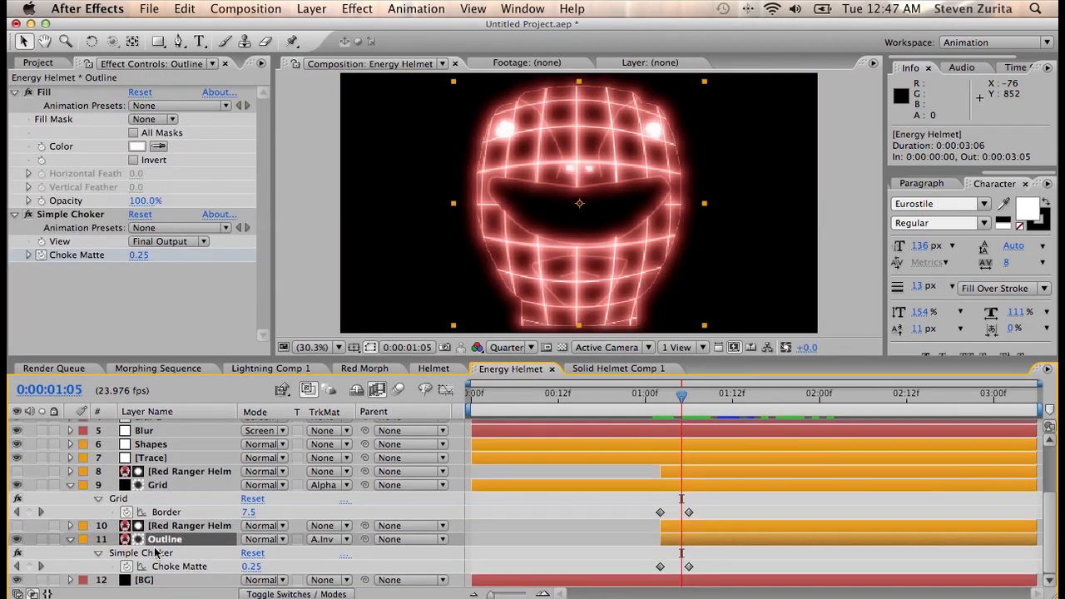
left_click(159, 581)
key("s")
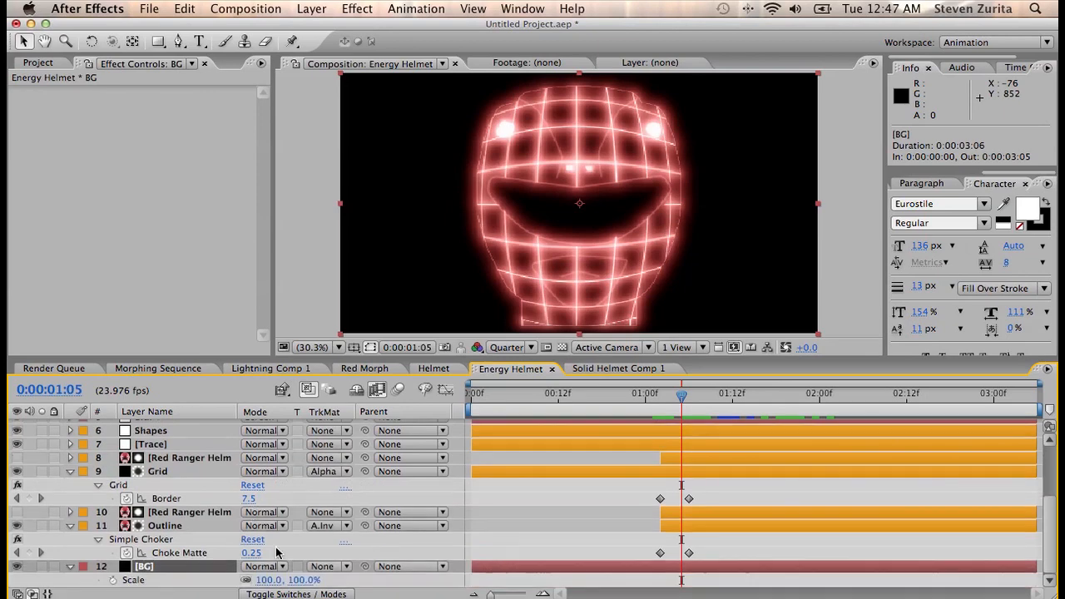
left_click_drag(295, 581, 336, 580)
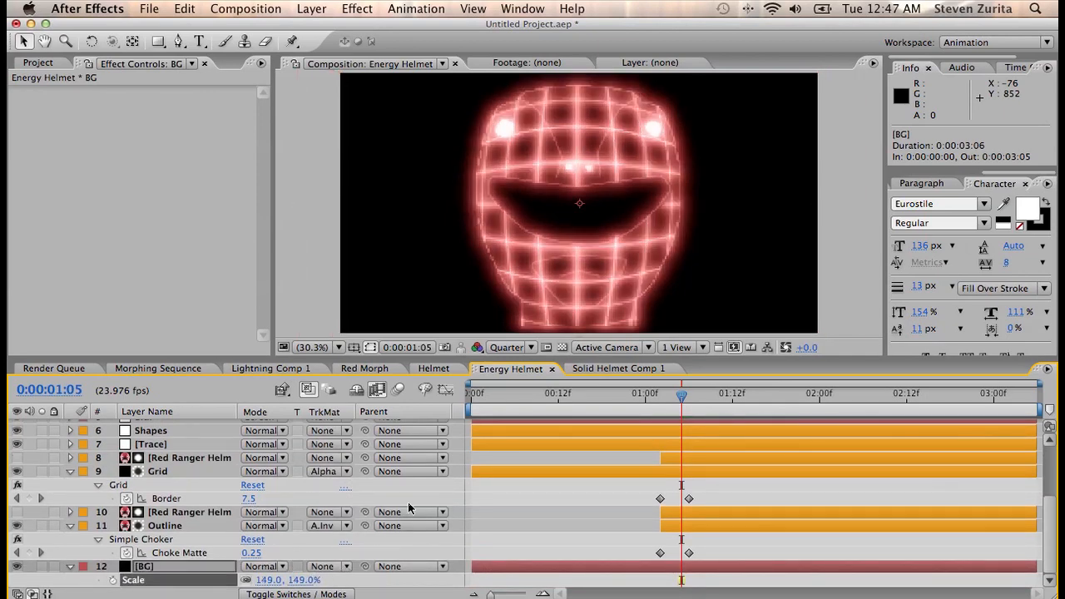
left_click(163, 369)
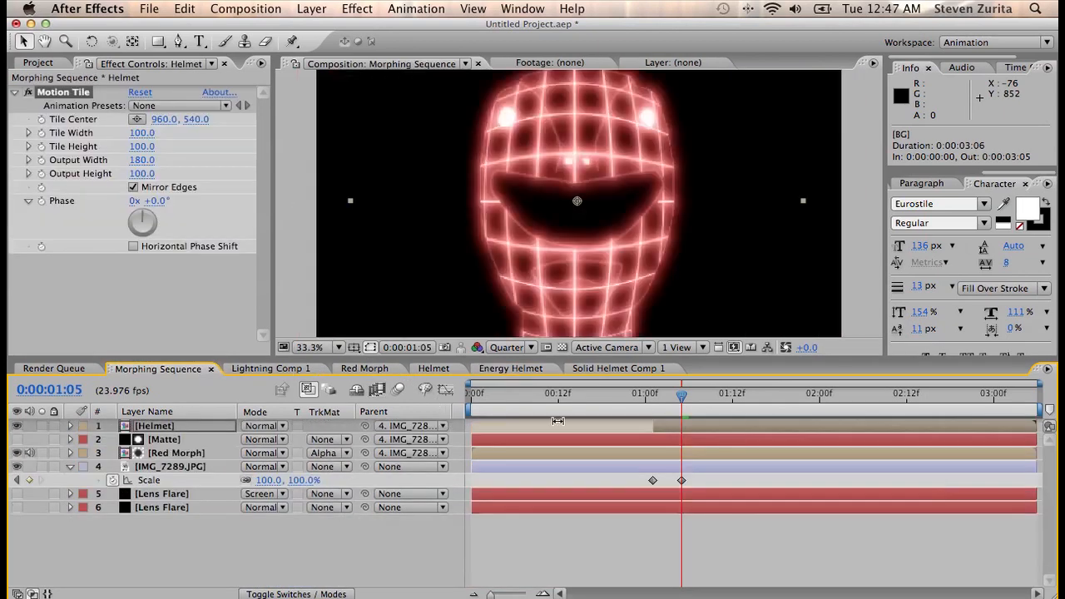
Step: Check the zoom from 0:00:01:01 and trim the Helmet layer's in point to 0:00:01:05
left_click_drag(681, 396, 654, 405)
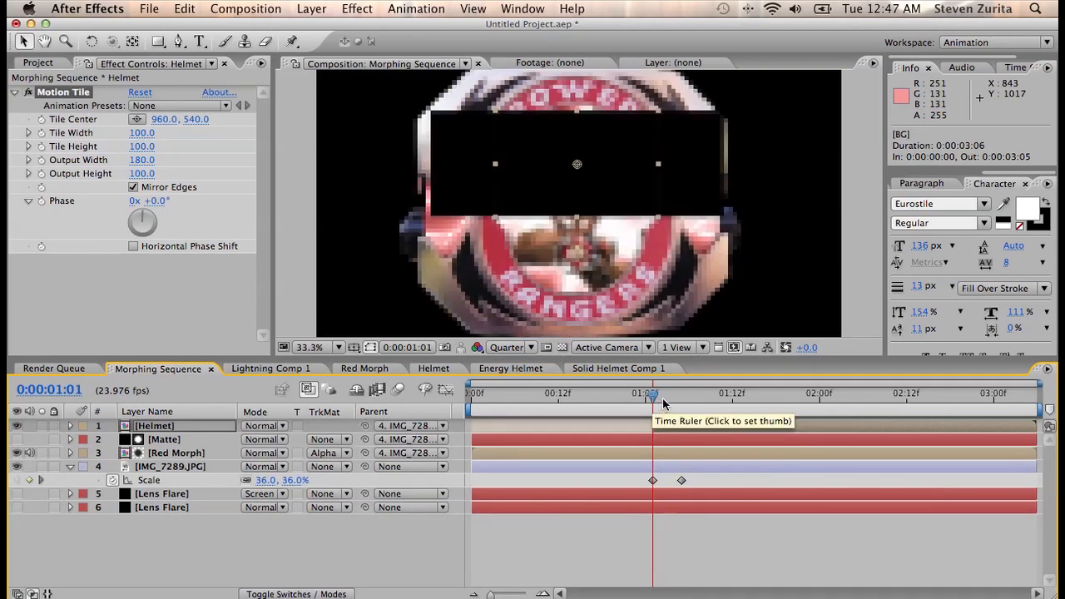
left_click_drag(665, 404, 680, 404)
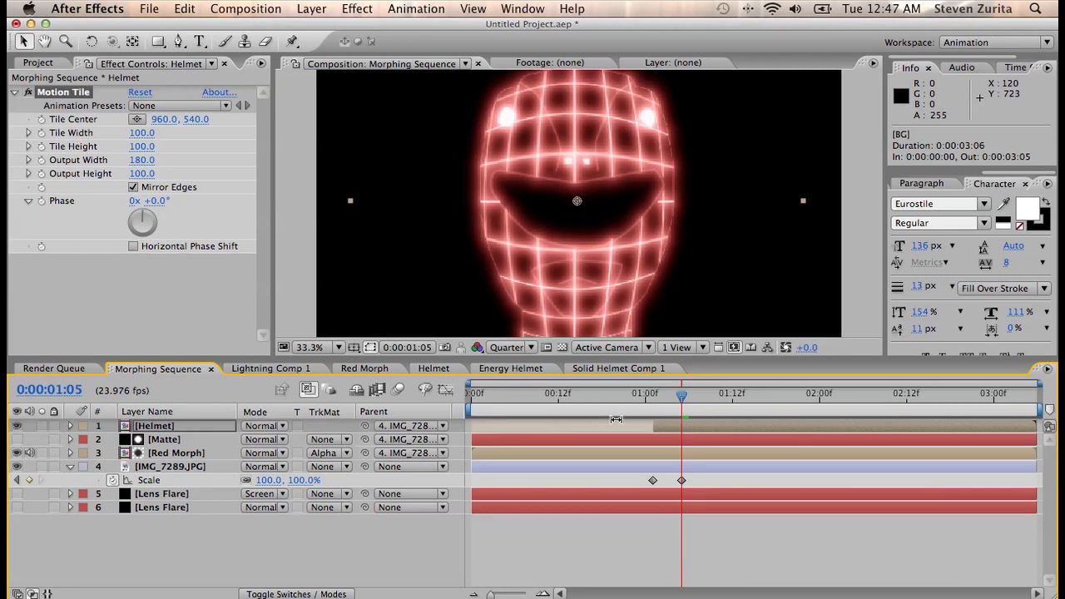
key("alt+bracketleft")
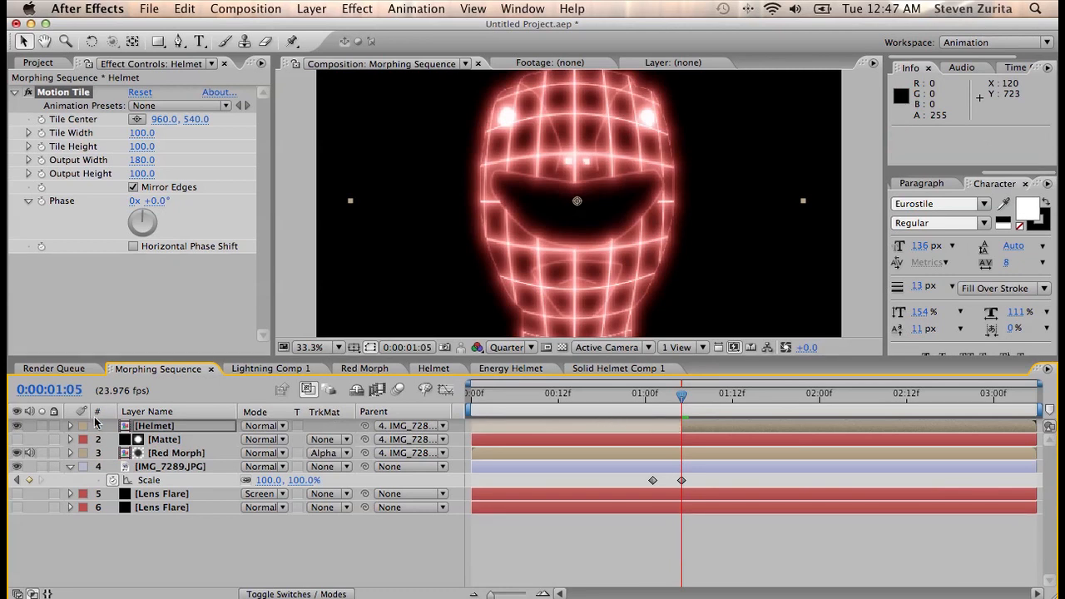
Step: Keyframe the Helmet layer's Opacity from 0% at 0:00:01:05 to 100% at 0:00:01:09
key("t")
left_click(112, 441)
left_click_drag(253, 440, 131, 438)
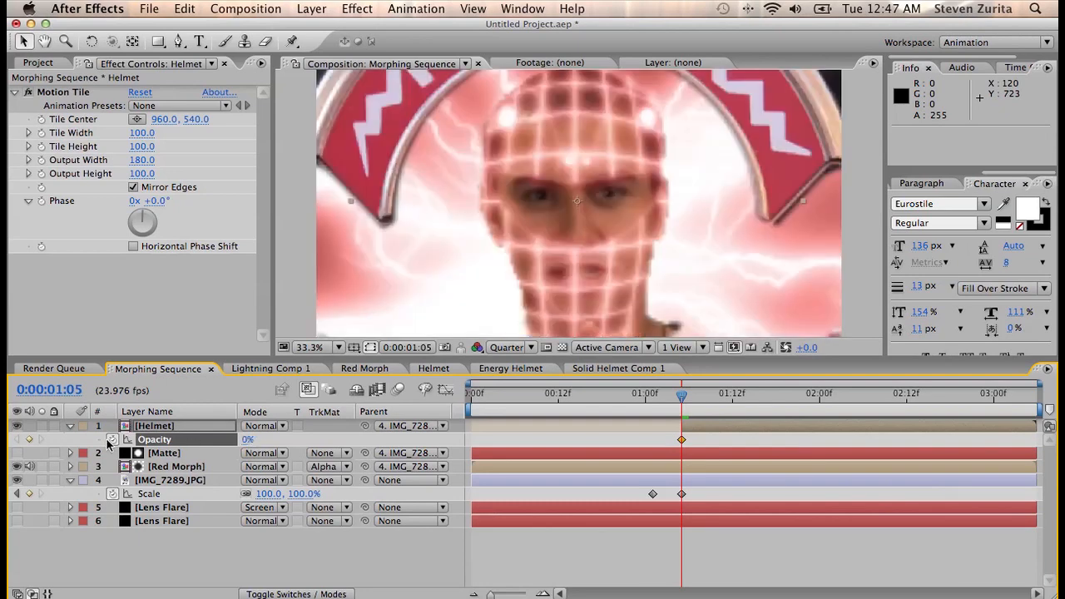
key("Page_Down")
key("Page_Down")
key("Page_Down")
key("Page_Down")
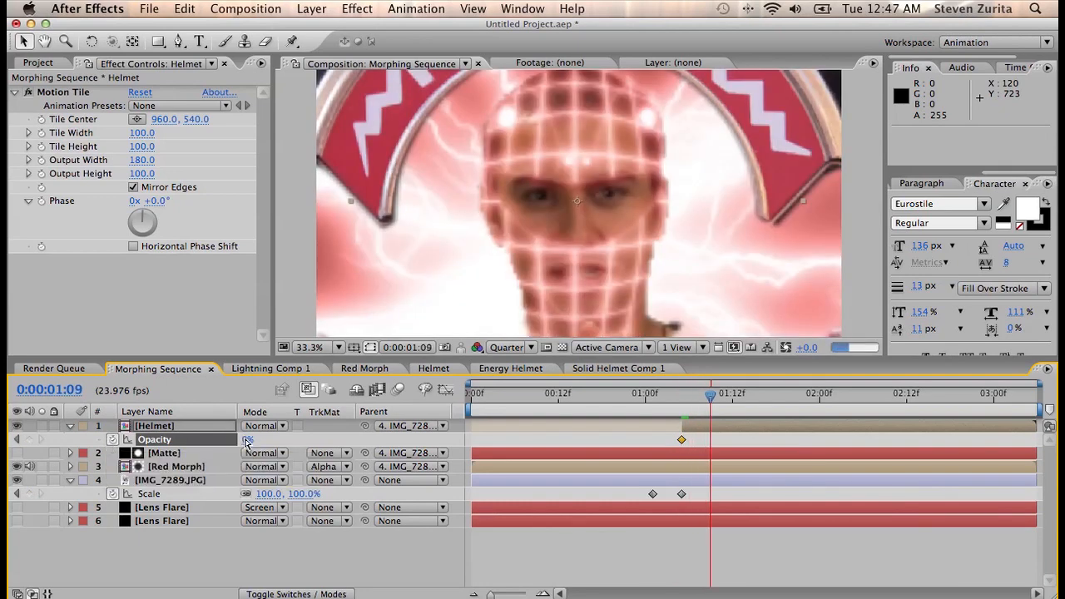
left_click_drag(246, 438, 381, 442)
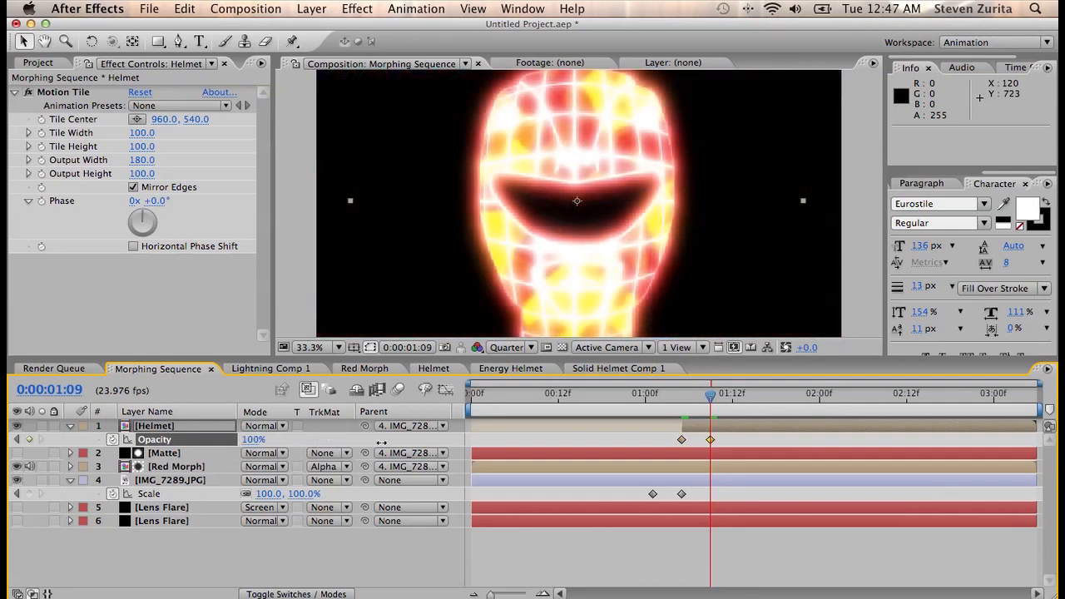
Step: Step back frame by frame through the Helmet fade from 0:00:01:09 to 0:00:01:04
key("Page_Up")
key("Page_Up")
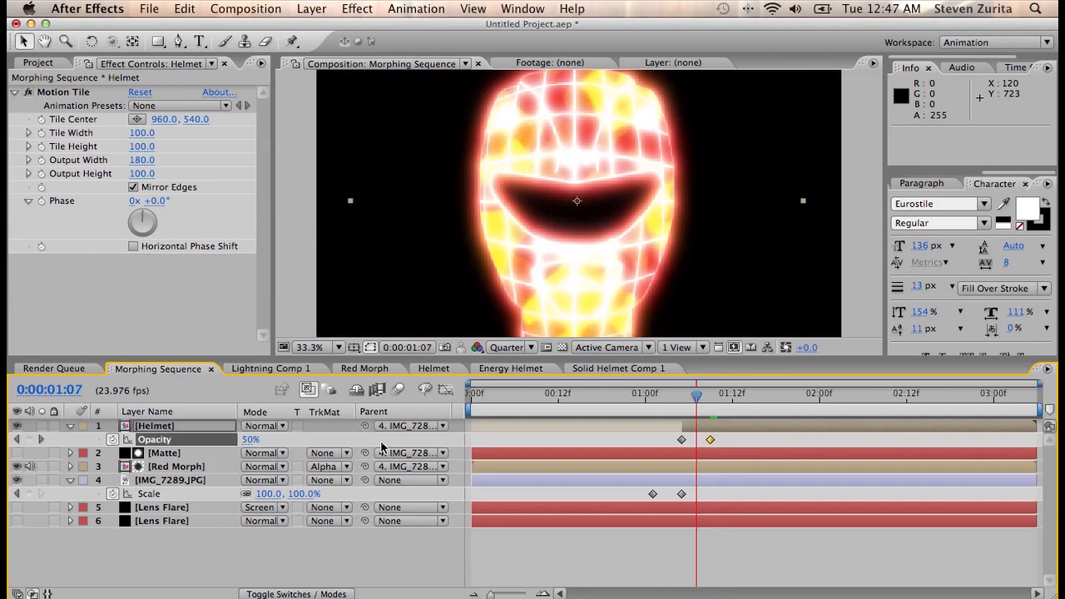
key("Page_Up")
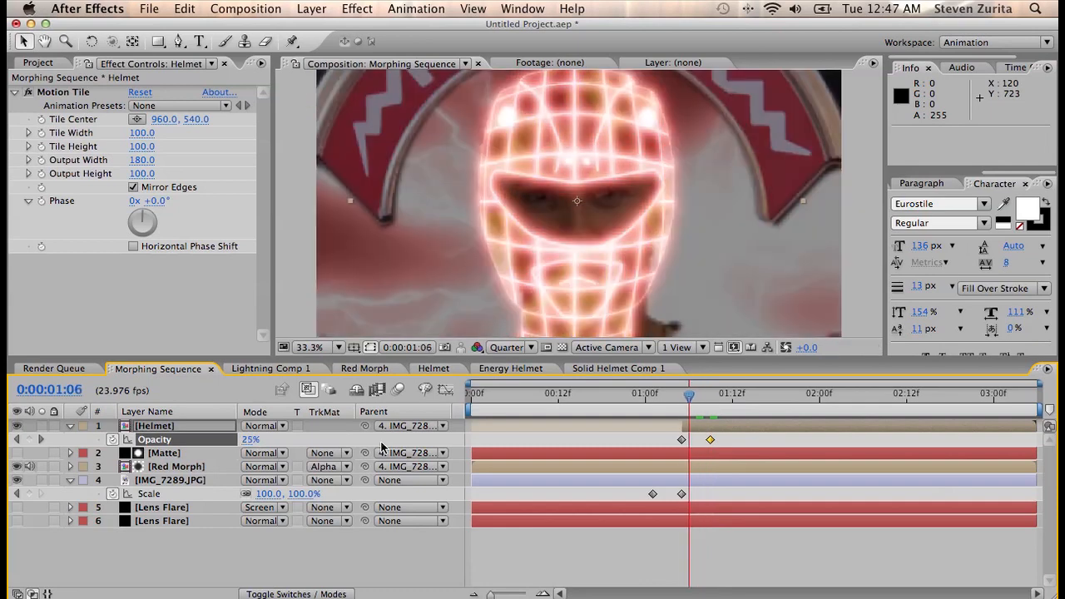
key("Page_Up")
key("Page_Up")
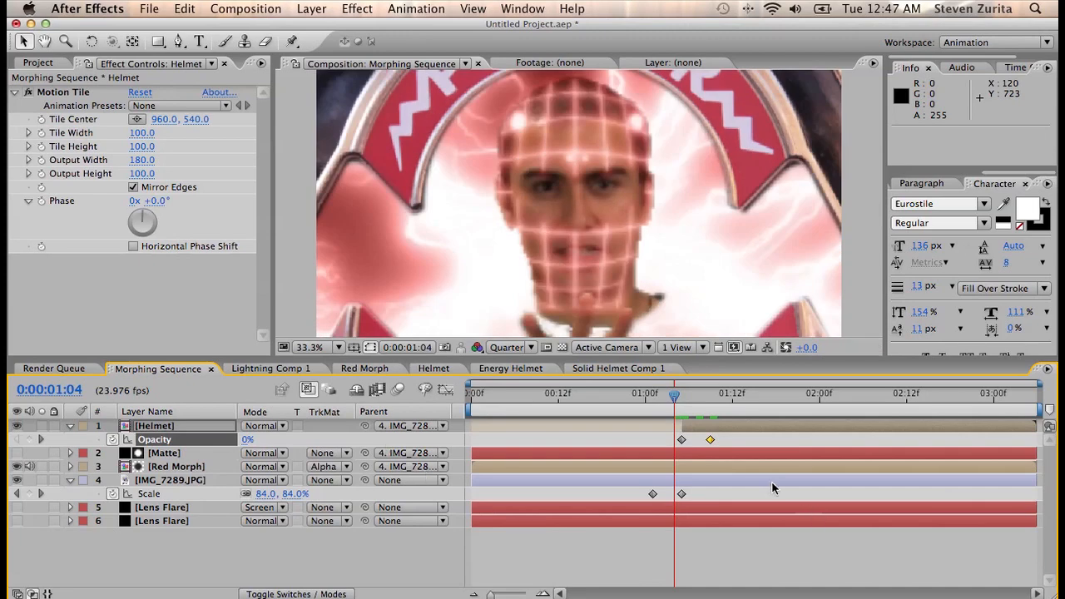
Step: Apply Easy Ease to both Scale keyframes of IMG_7289.JPG and go back to 0:00:01:01
left_click_drag(758, 497, 613, 498)
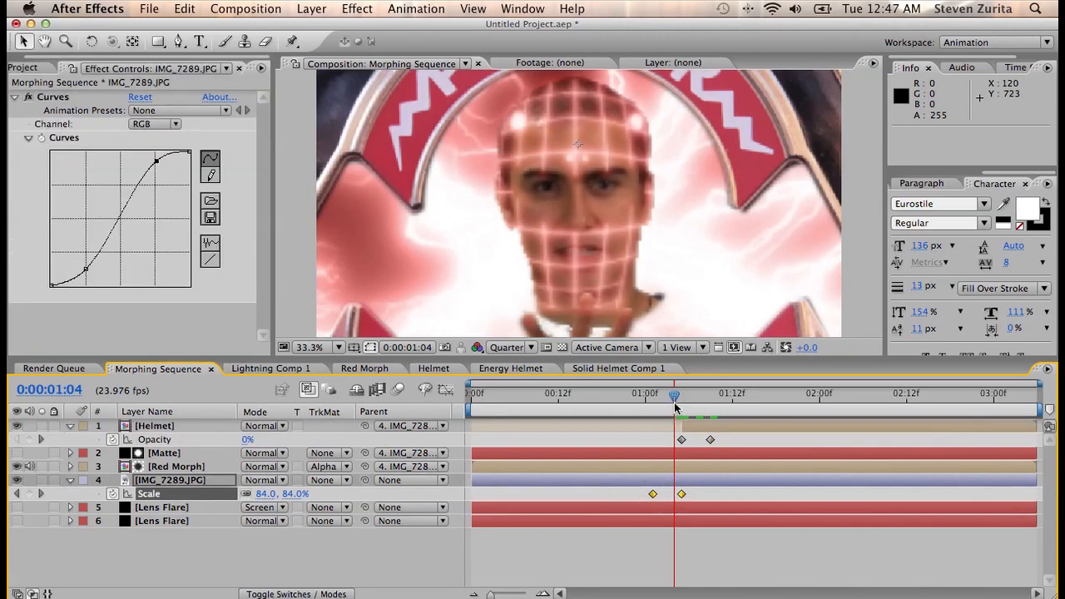
left_click_drag(678, 401, 683, 401)
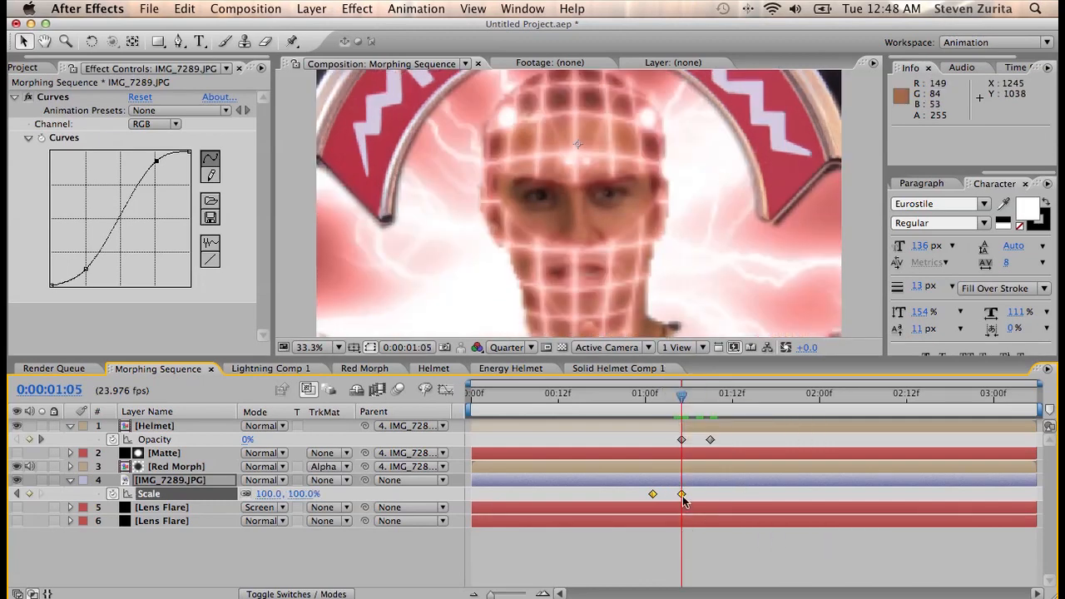
right_click(682, 494)
mouse_move(753, 587)
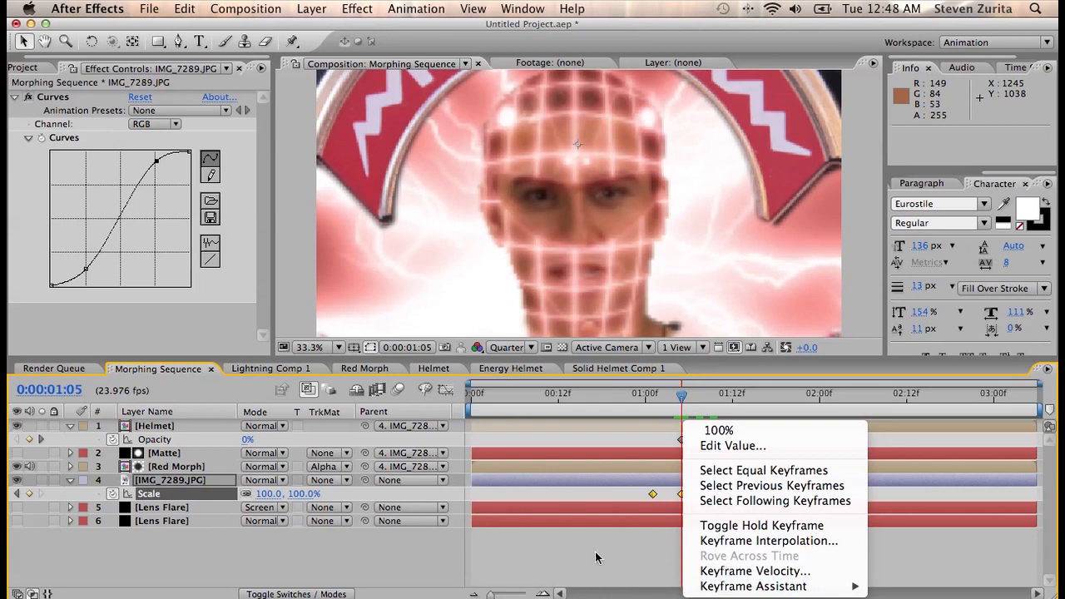
left_click(590, 500)
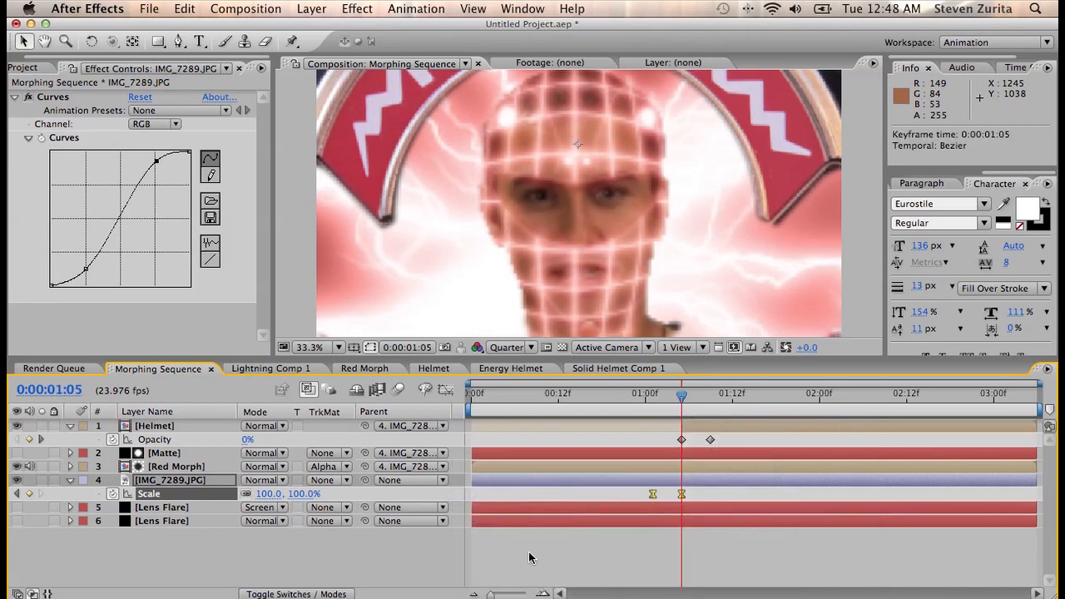
left_click(649, 401)
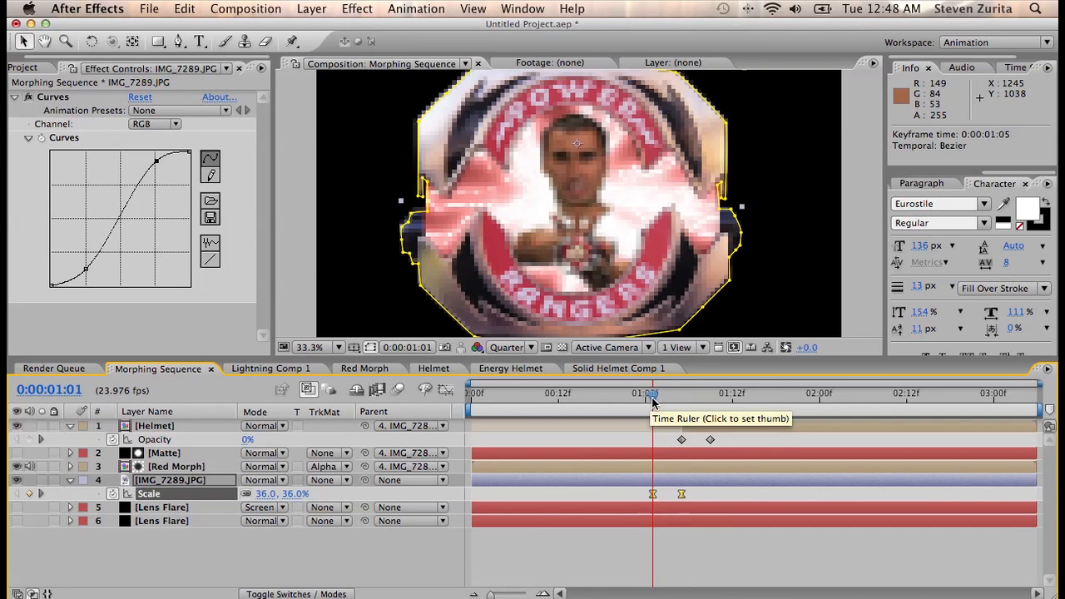
Step: At 0:00:01:03, enable motion blur on the Matte and IMG_7289.JPG layers and collapse transformations on the Red Morph layer
left_click_drag(652, 401, 666, 403)
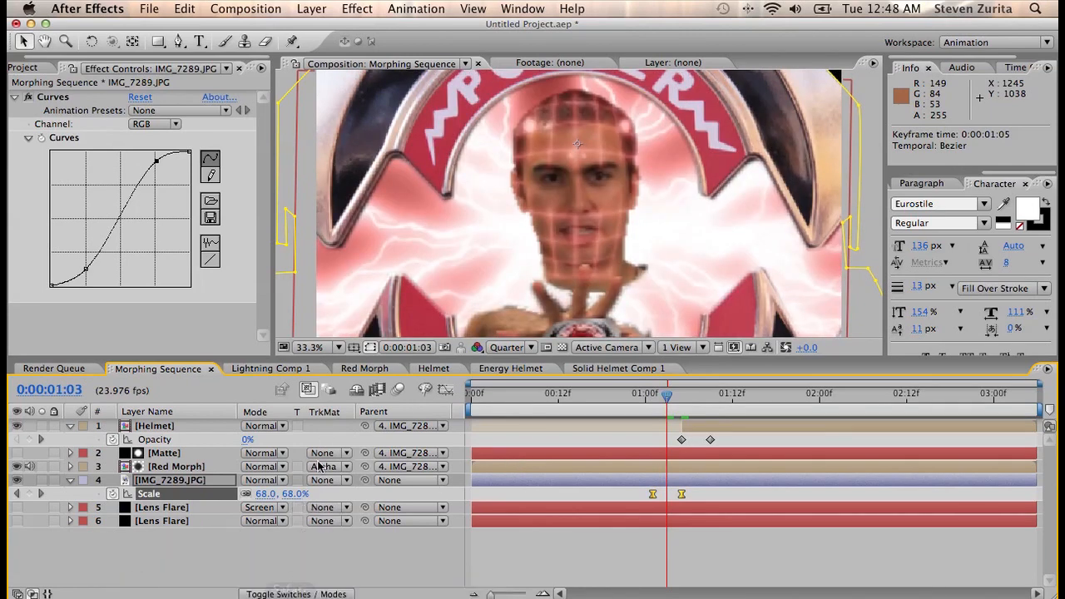
left_click(276, 591)
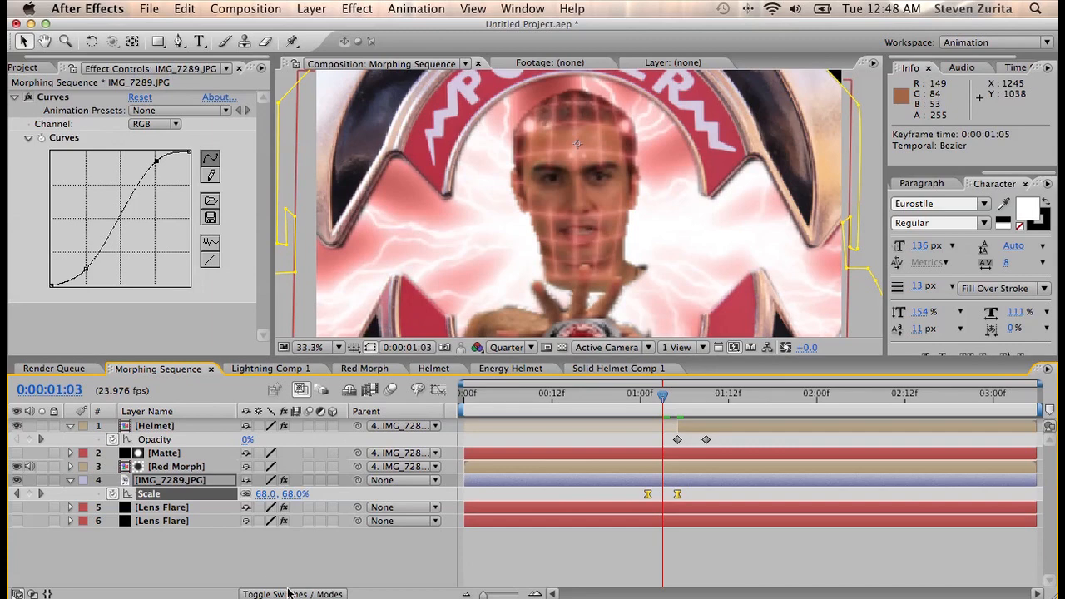
left_click(309, 481)
left_click(308, 453)
left_click(309, 440)
left_click(258, 468)
left_click(309, 480)
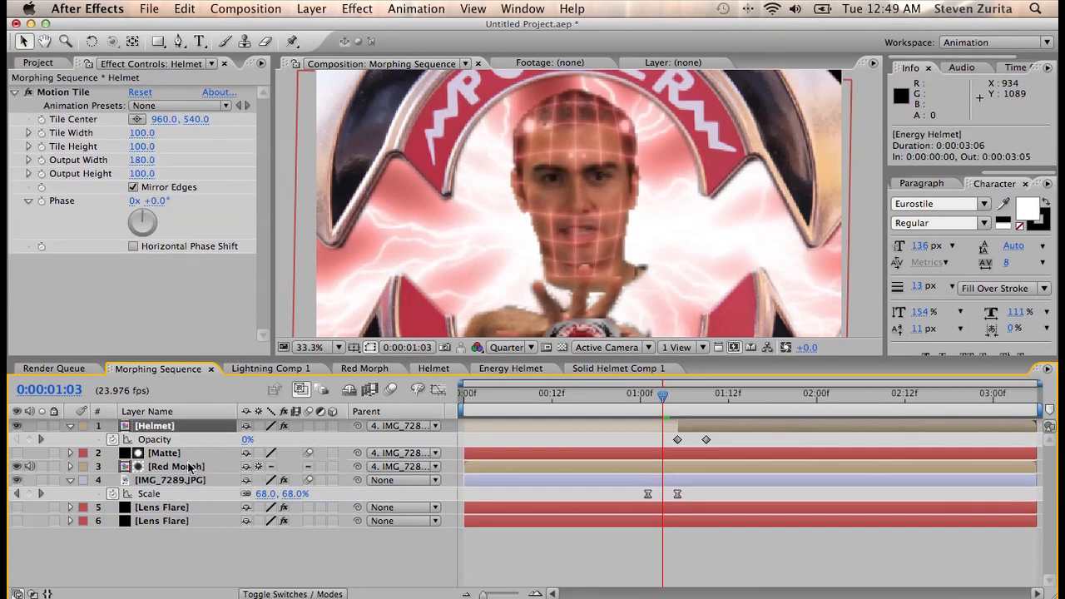
Step: Enable motion blur on the Helmet, Morph 5 RAW.mov and Lightning Comp 1 layers inside Red Morph, and return to Morphing Sequence
double_click(189, 468)
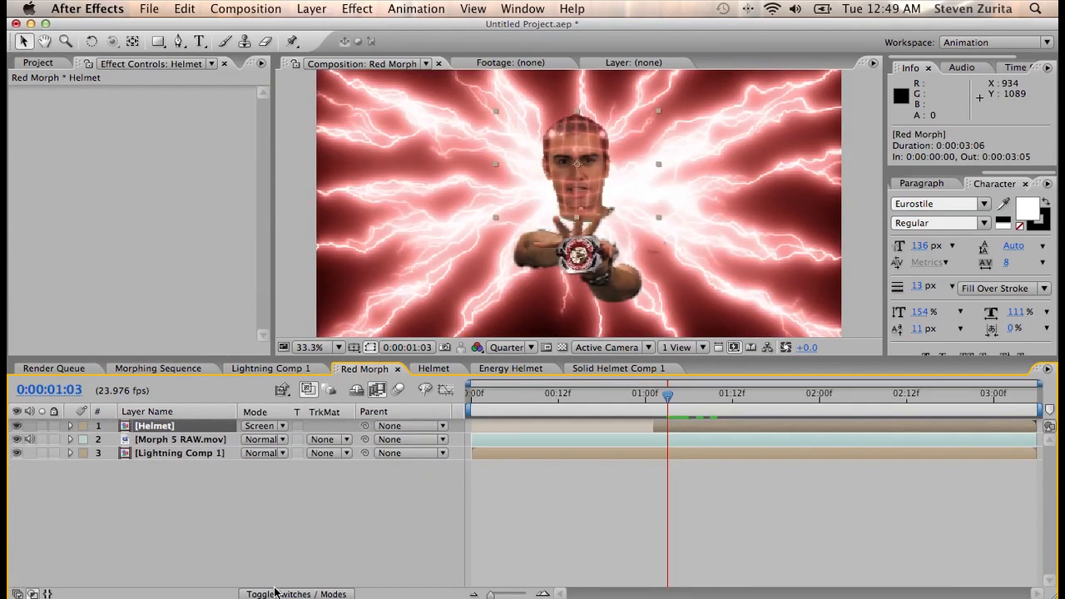
left_click(275, 593)
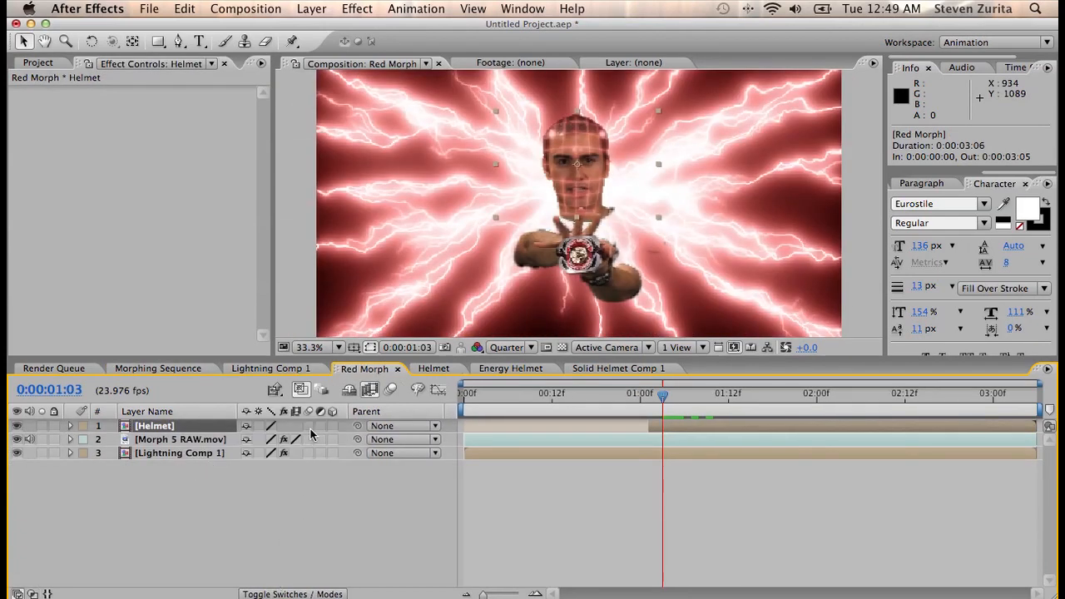
left_click_drag(309, 438, 309, 426)
left_click(309, 452)
left_click(158, 369)
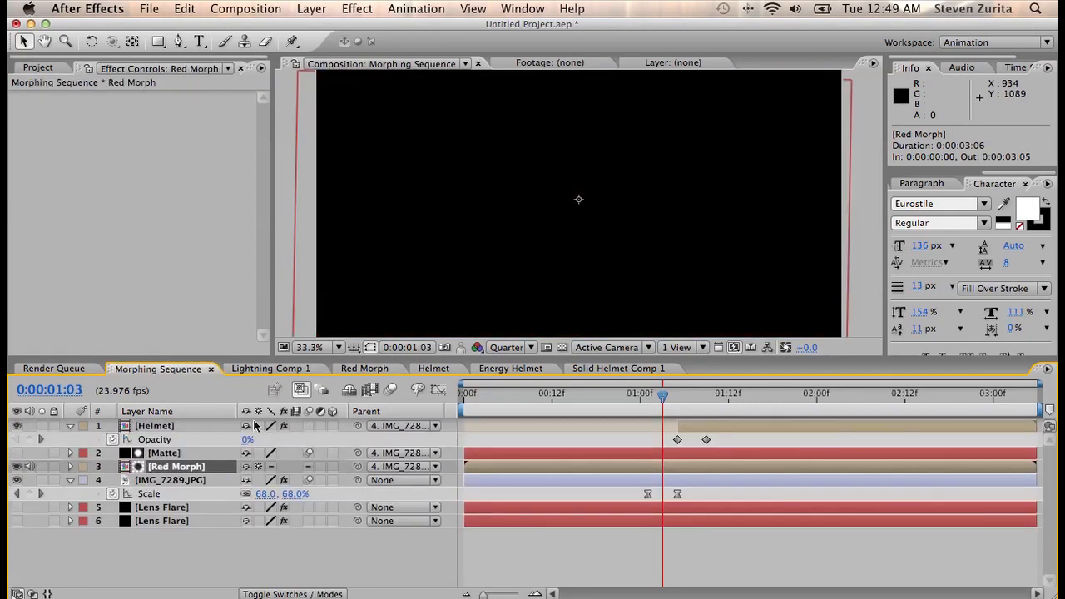
Step: Make both Lens Flare layers visible in Morphing Sequence and scrub back slightly from 0:00:01:03 to check the frame
left_click(668, 396)
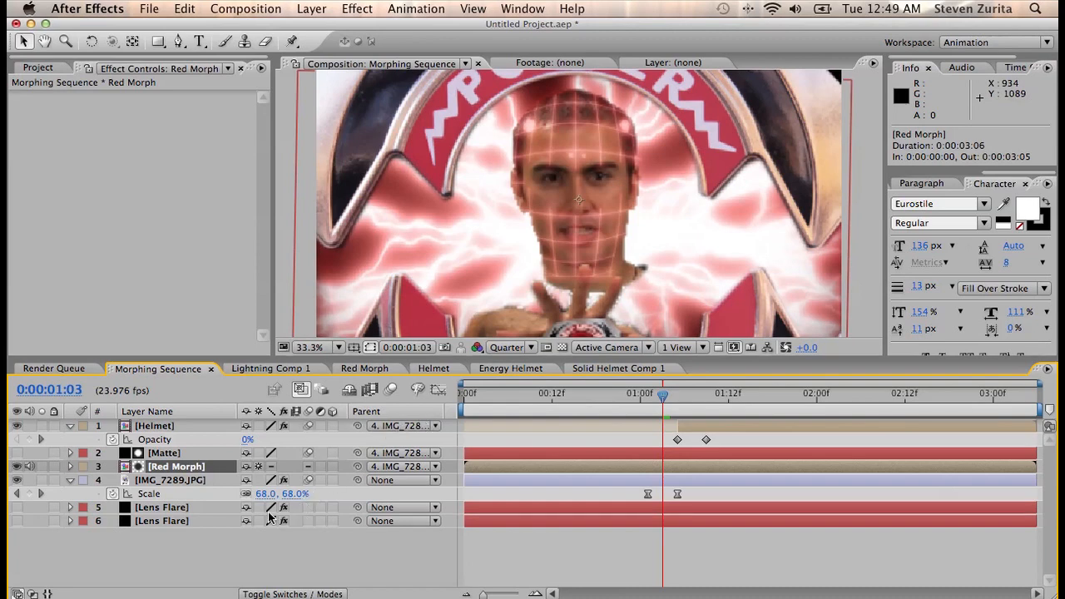
left_click_drag(16, 507, 17, 521)
left_click_drag(660, 403, 652, 403)
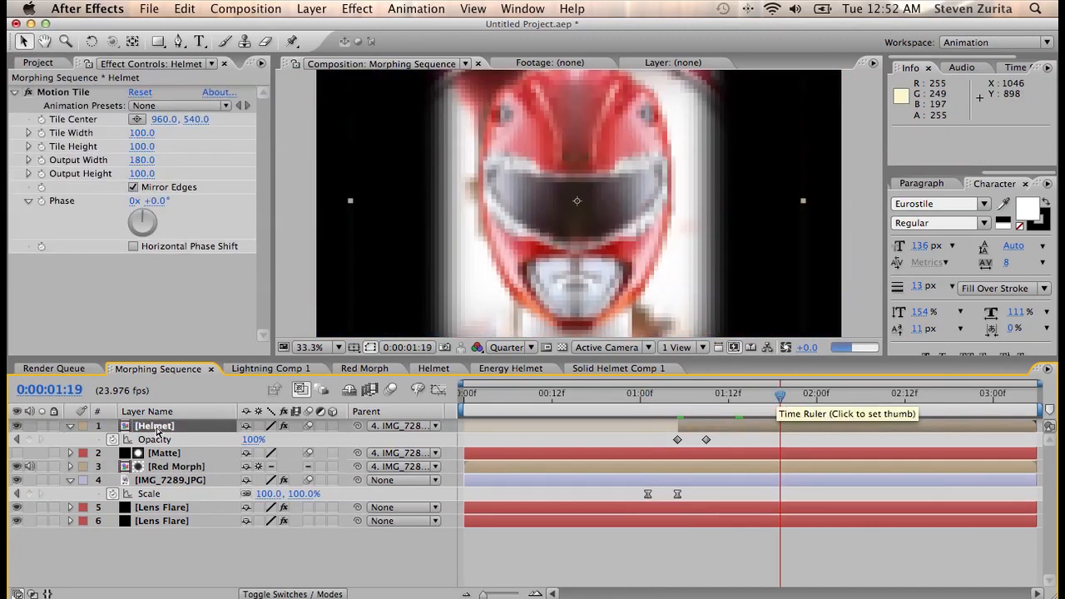
Step: Open the Helmet composition and add the BG solid as its bottom layer, beneath Red Ranger Helmet
double_click(154, 427)
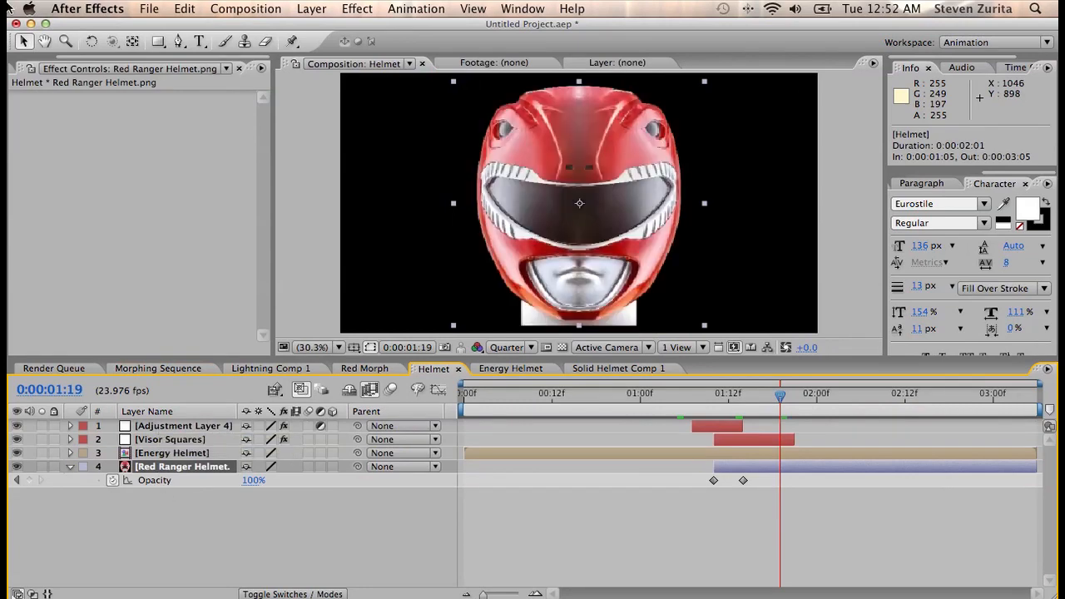
left_click_drag(97, 57, 42, 59)
left_click(39, 68)
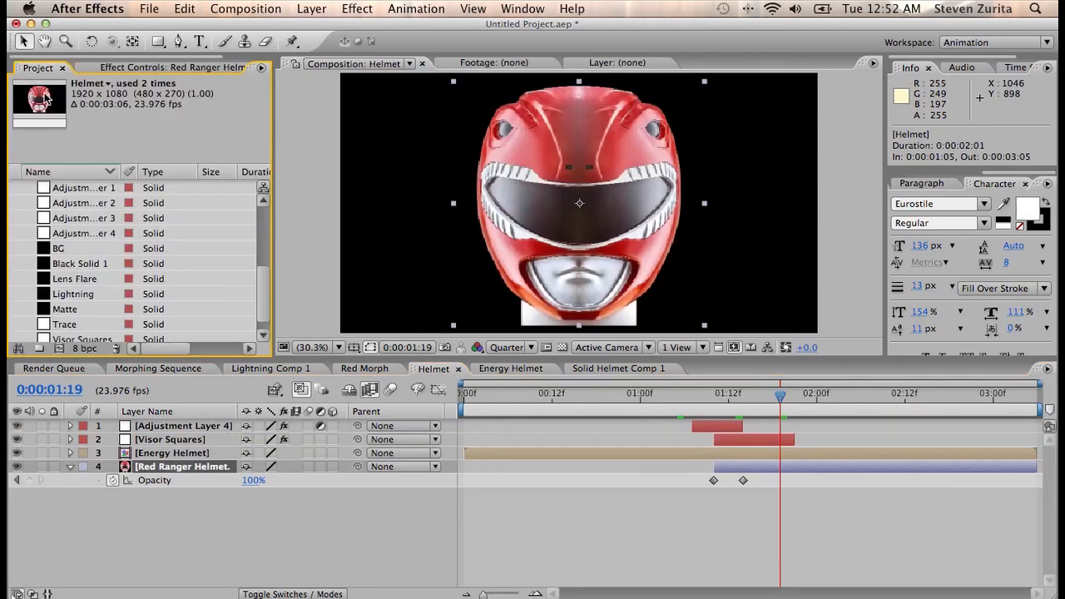
left_click_drag(53, 248, 166, 495)
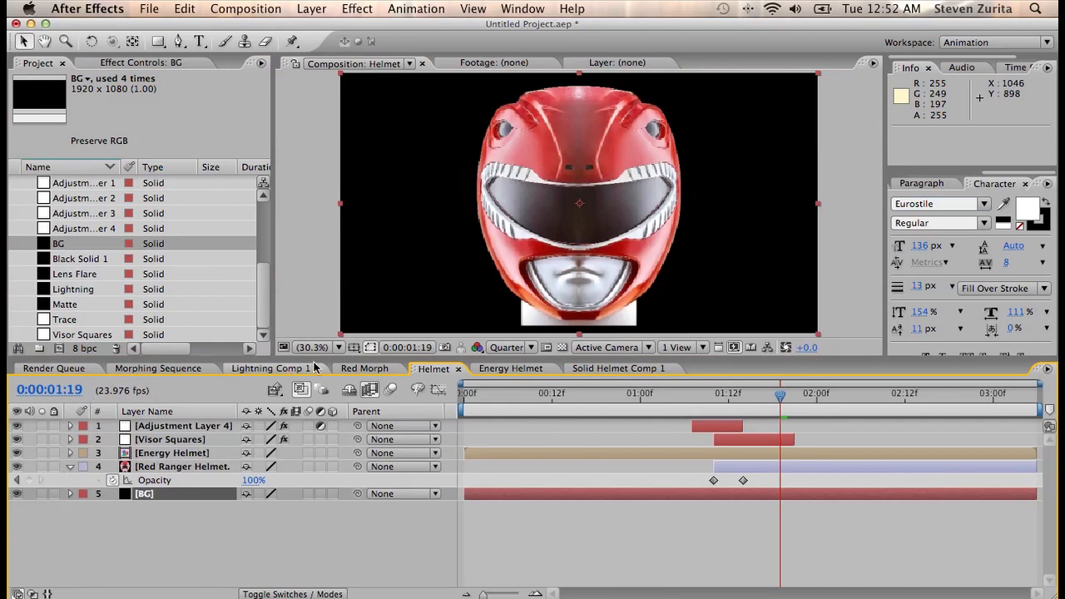
Step: Return to Morphing Sequence and scrub to 0:00:01:20 to check the helmet over its black background
left_click(374, 370)
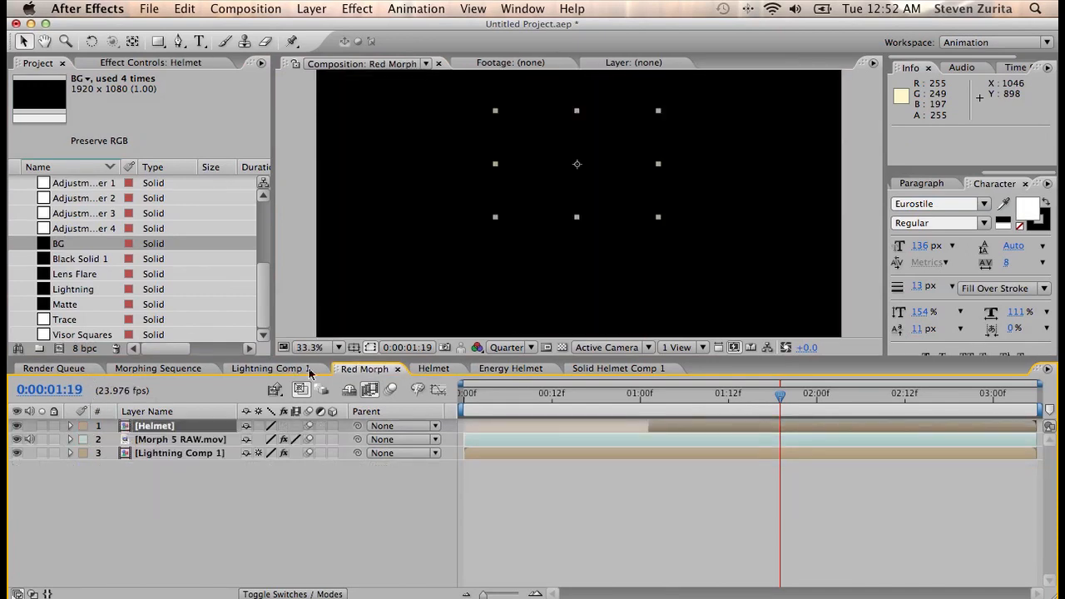
left_click(178, 375)
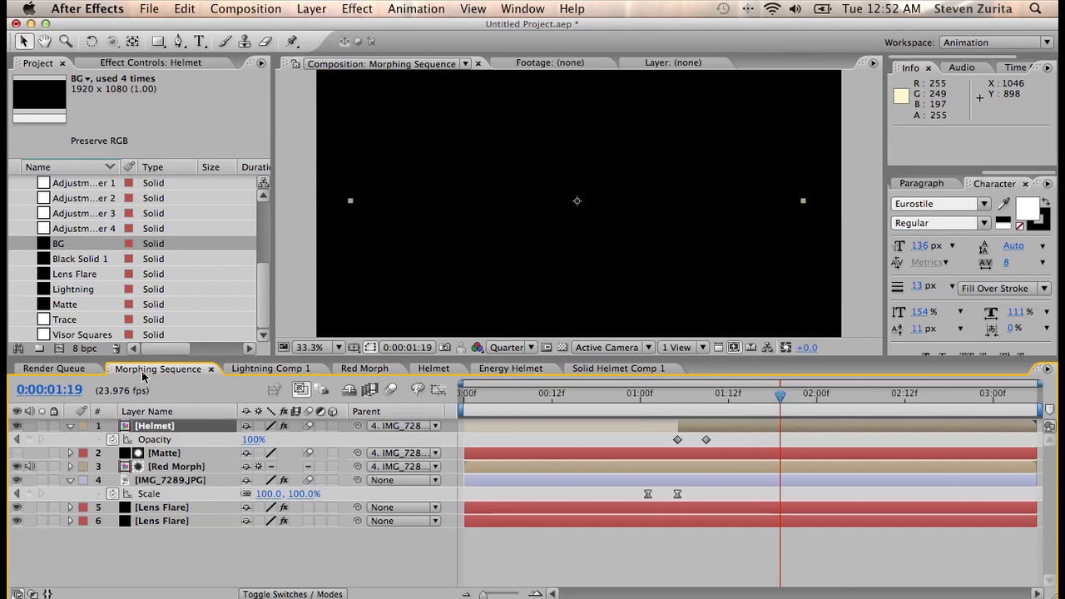
left_click(721, 400)
left_click(736, 399)
left_click_drag(745, 403, 787, 402)
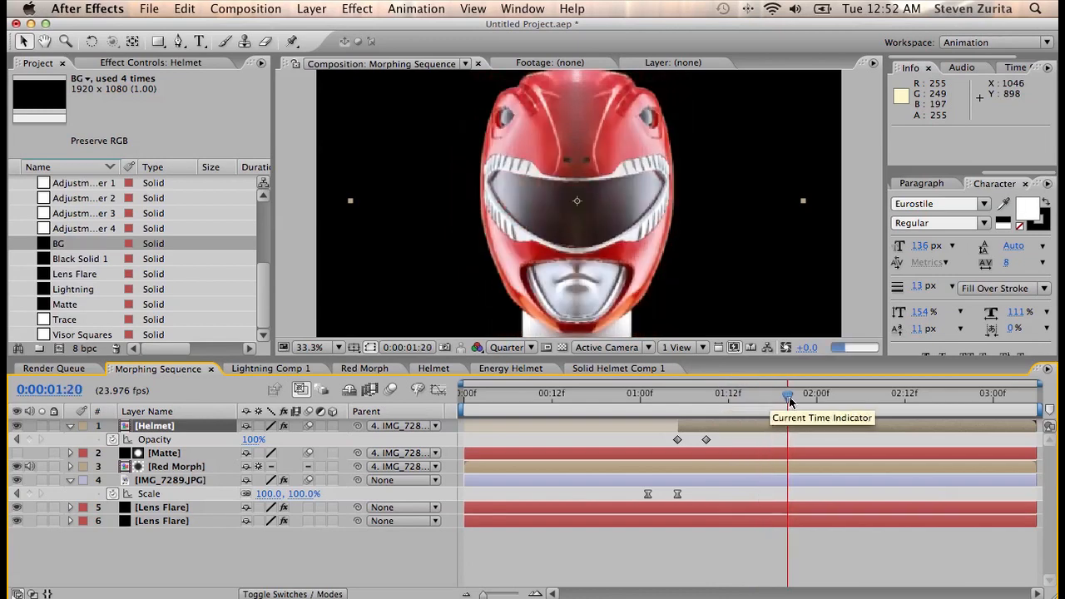